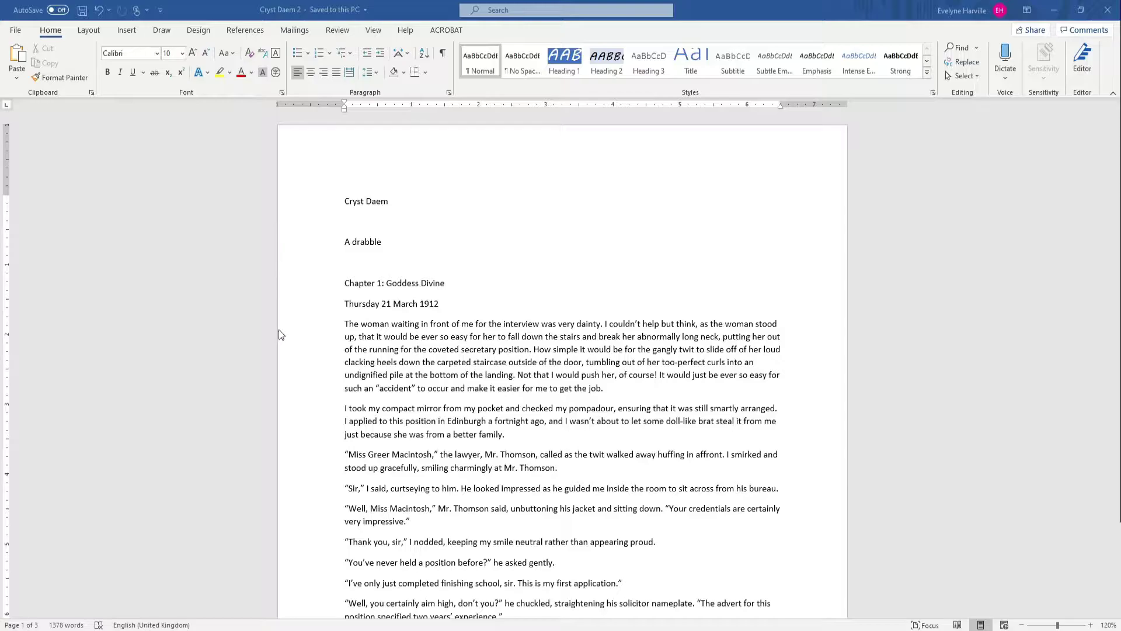
- Examine the story document from its title through to the Chapter 2 heading, and return to the beginning
scroll(279, 330, "down", 8)
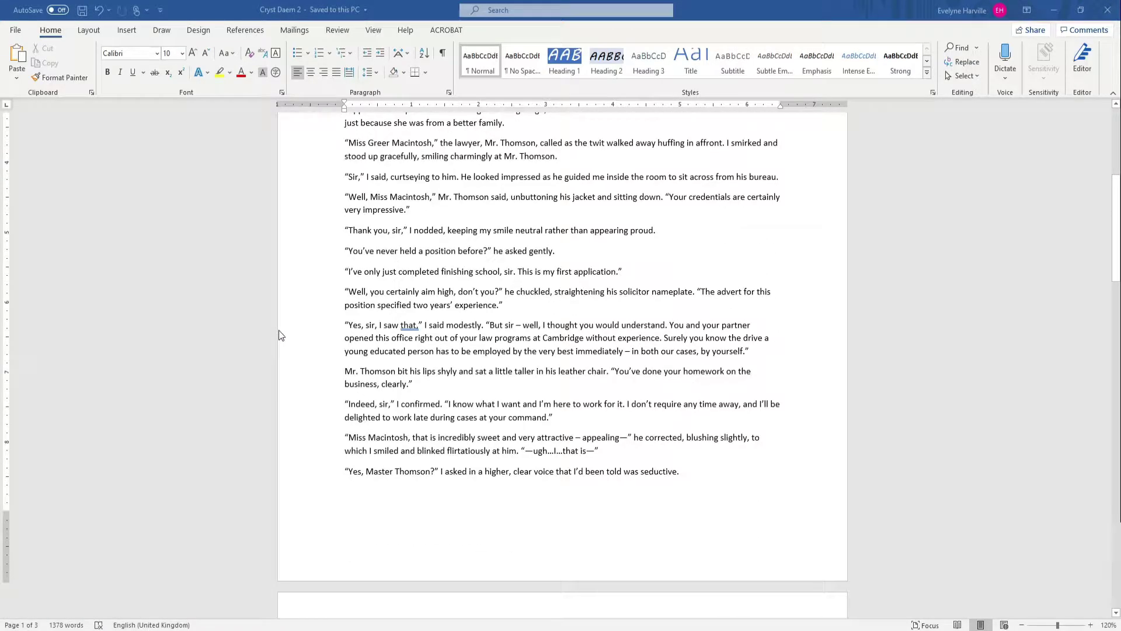
scroll(278, 331, "down", 12)
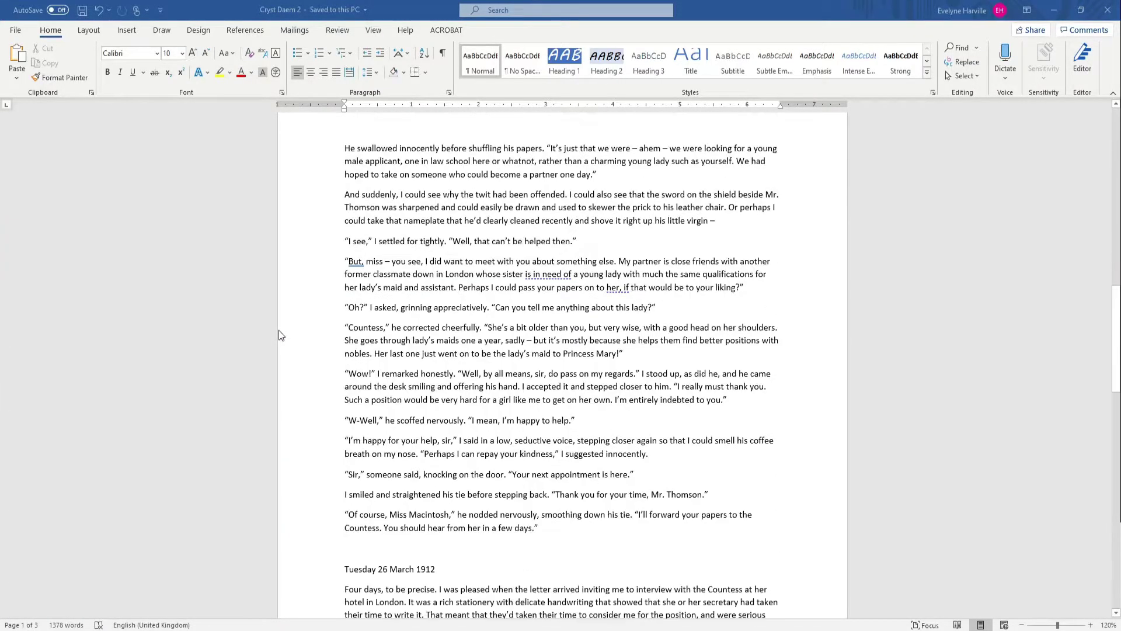
scroll(279, 331, "down", 12)
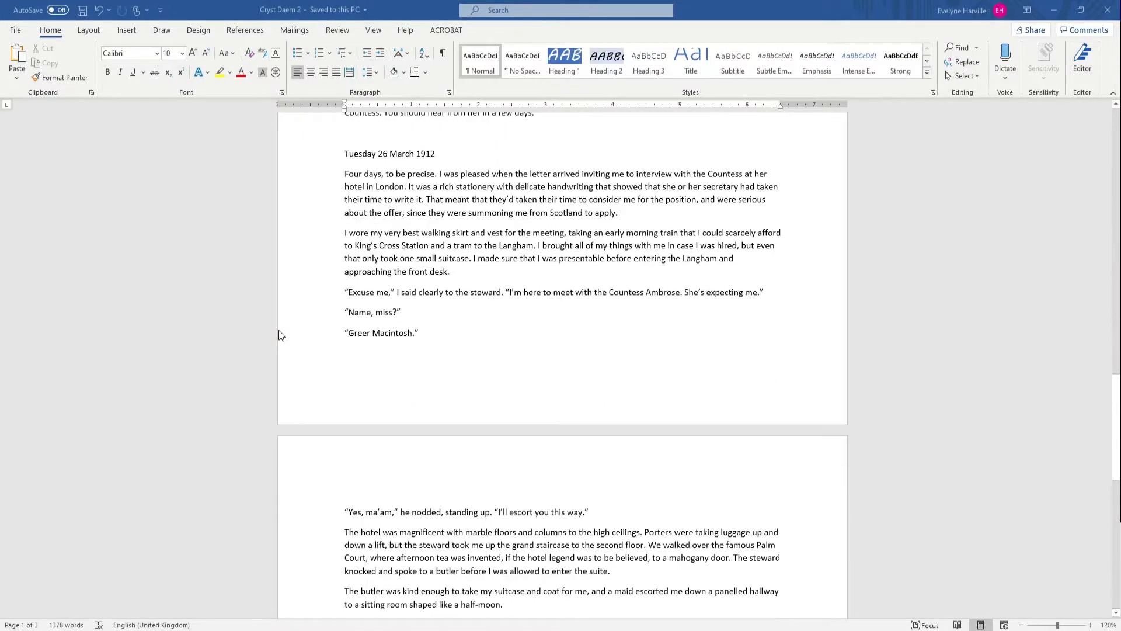
scroll(279, 331, "down", 10)
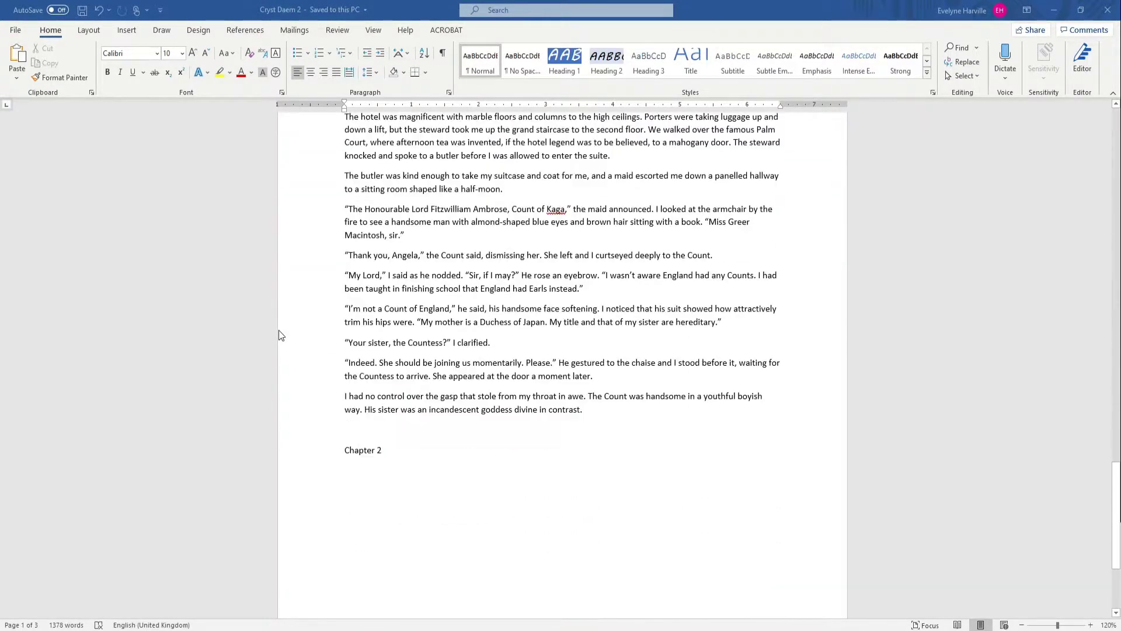
scroll(278, 330, "down", 5)
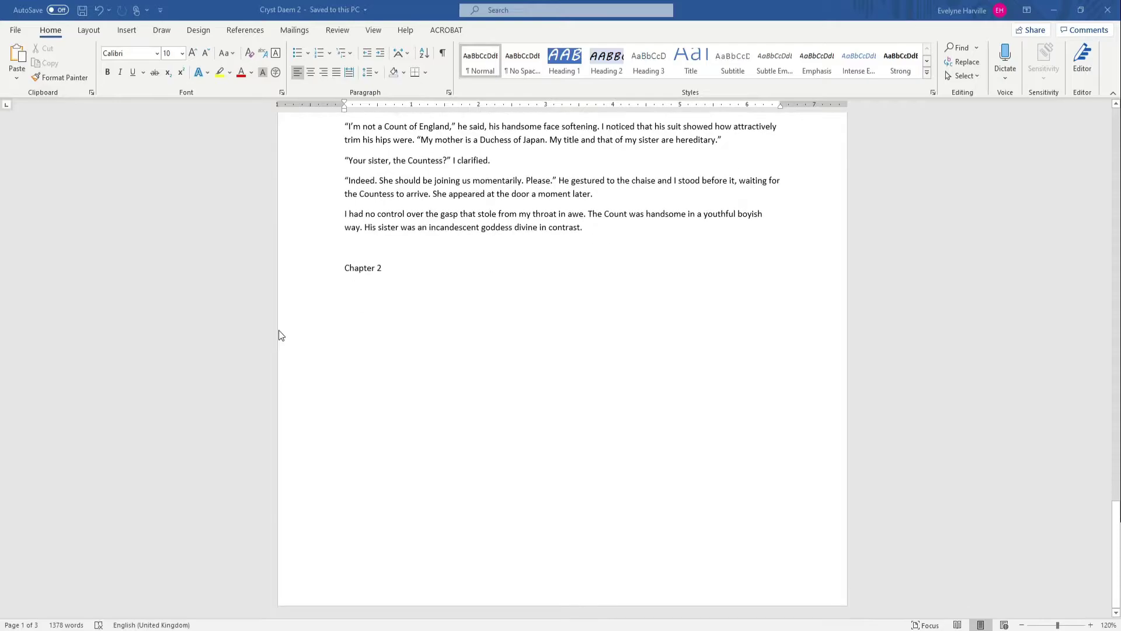
left_click_drag(1118, 536, 1116, 143)
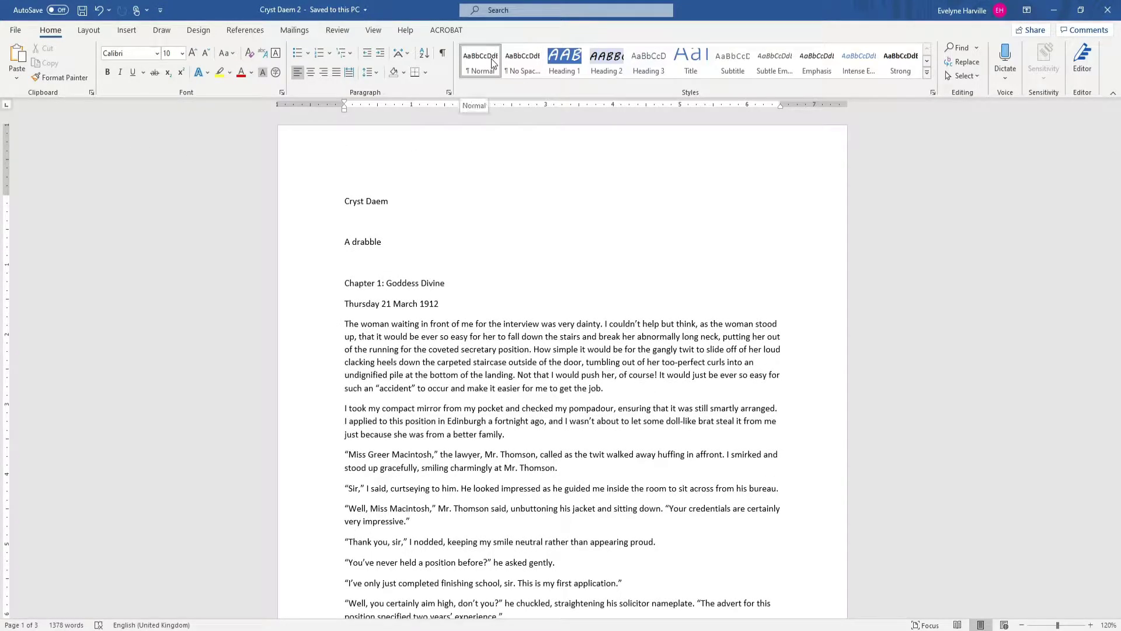
left_click(376, 72)
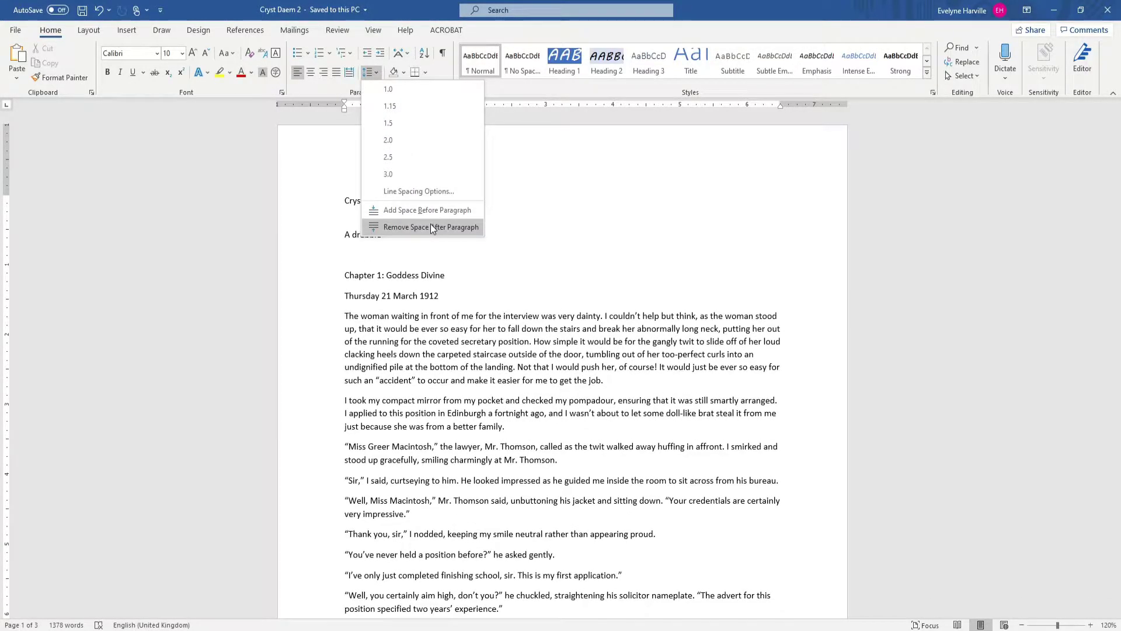
left_click(372, 73)
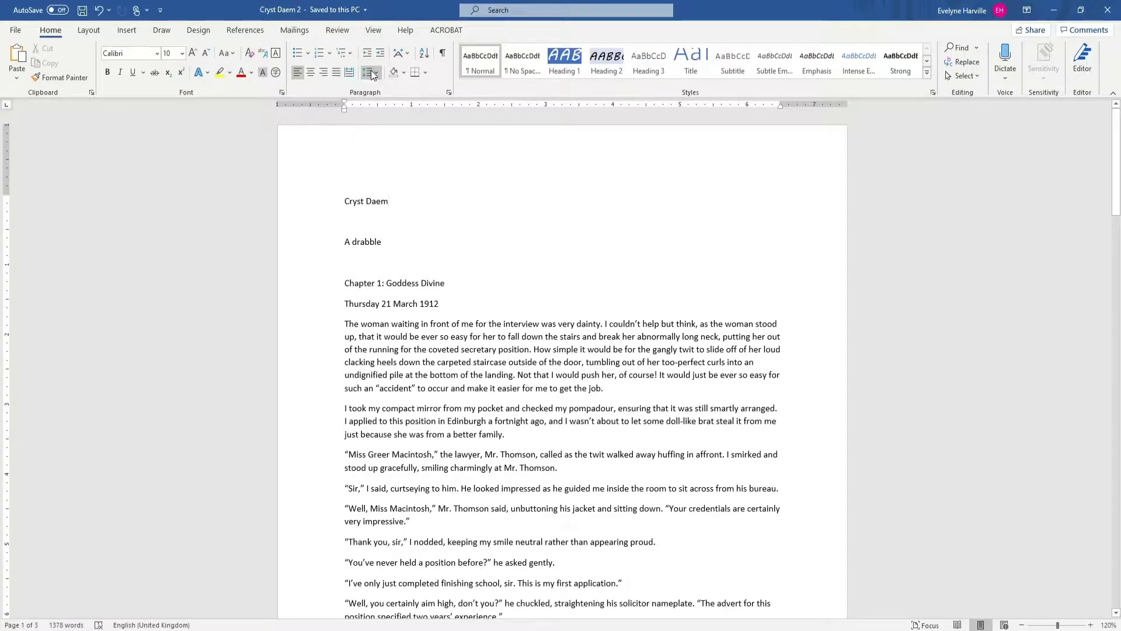
left_click(157, 53)
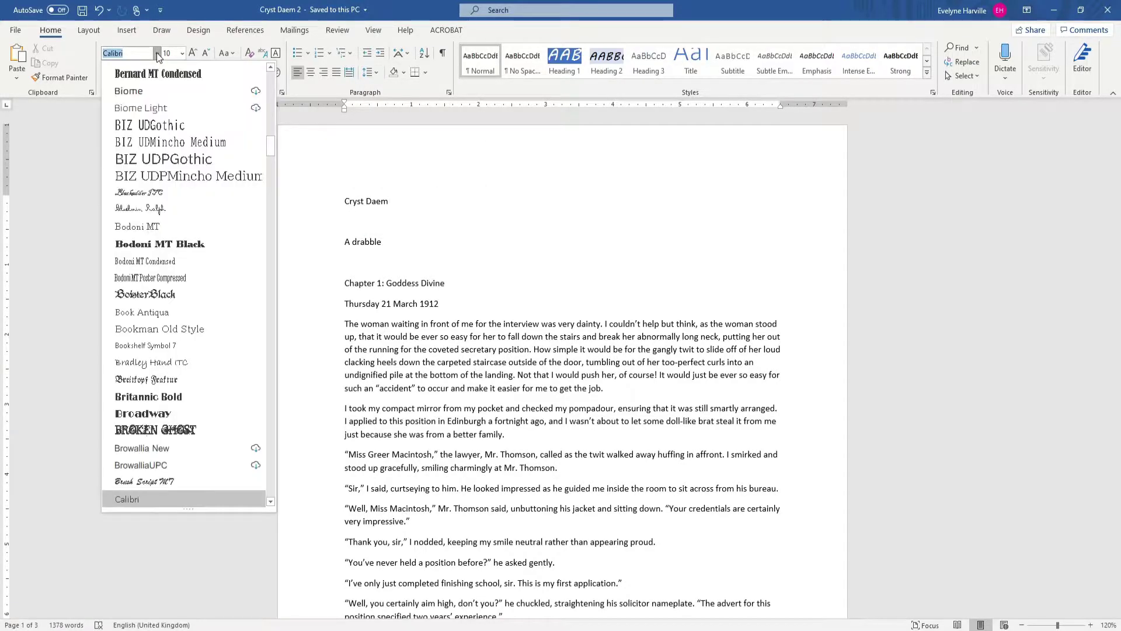
left_click_drag(275, 146, 276, 78)
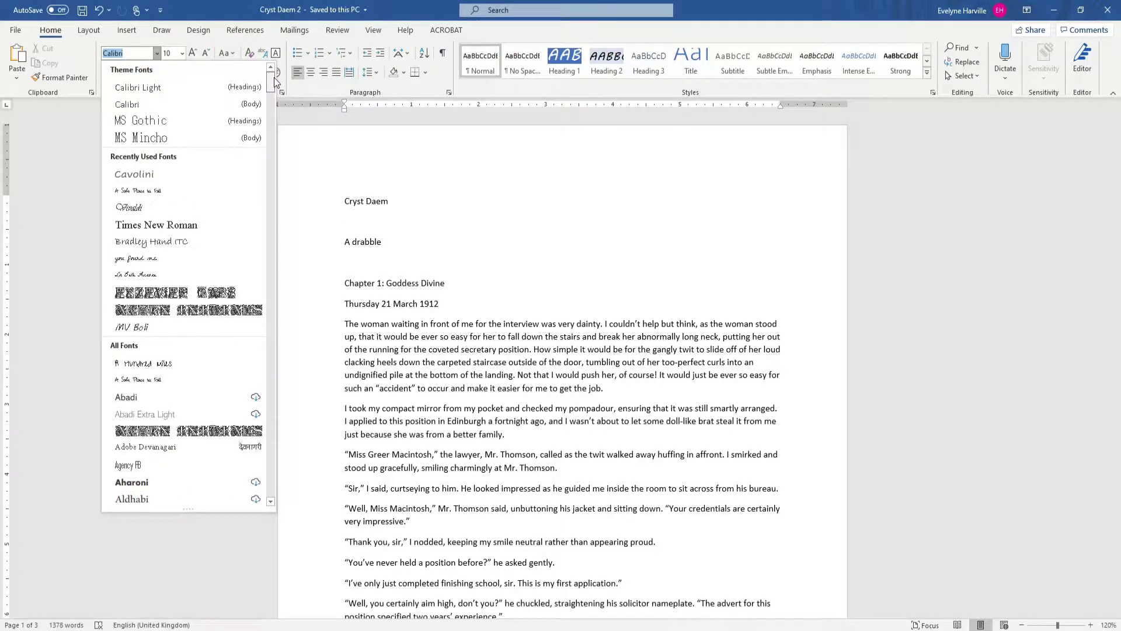
left_click(166, 54)
left_click(183, 53)
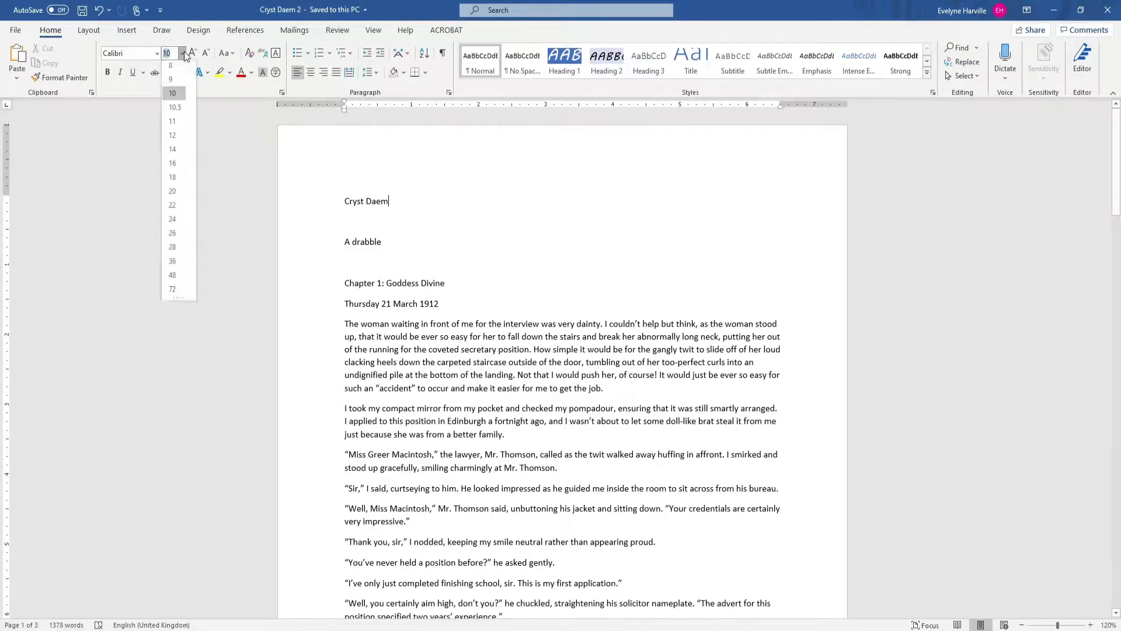
left_click(183, 52)
key("shift+Home")
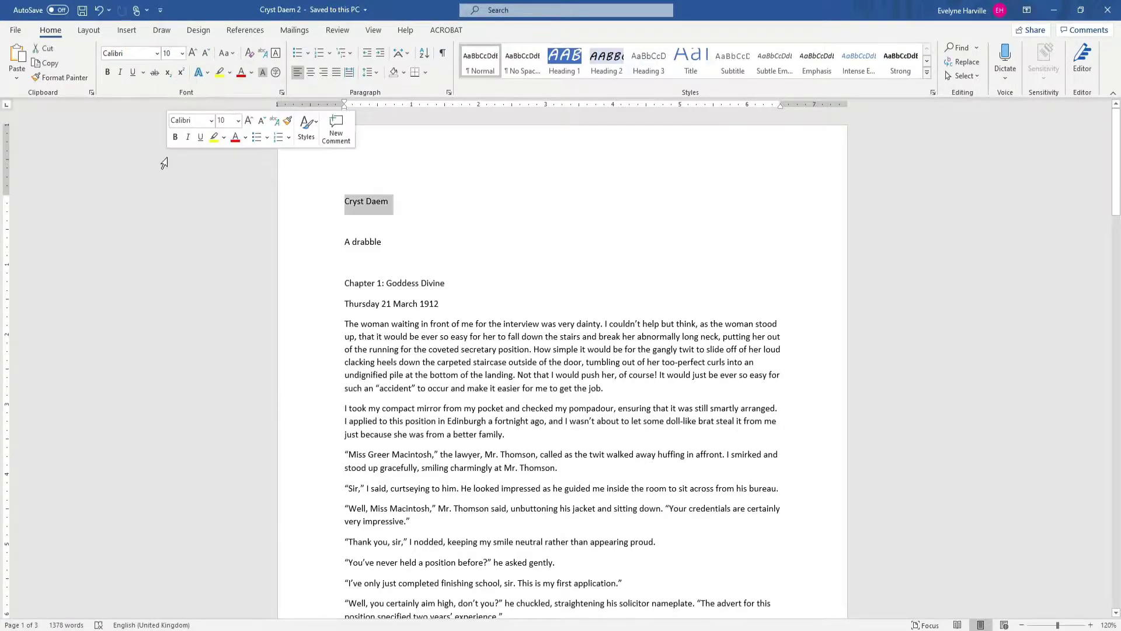
left_click(378, 224)
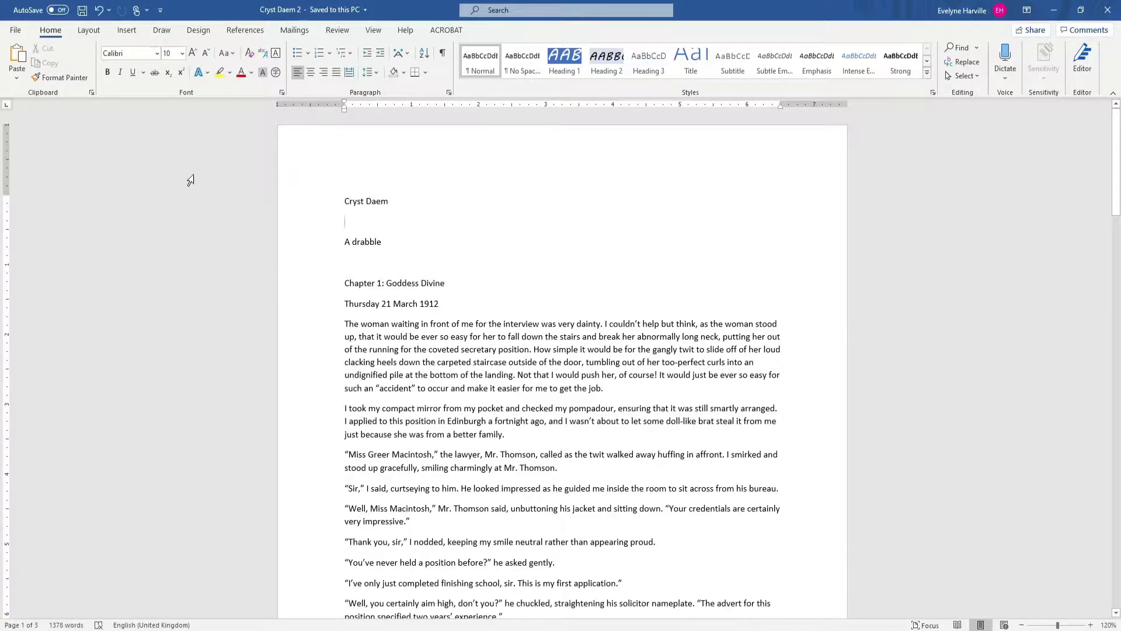
- Apply the last custom margin setting of 0.5" on all sides and change the page orientation to landscape
left_click(102, 30)
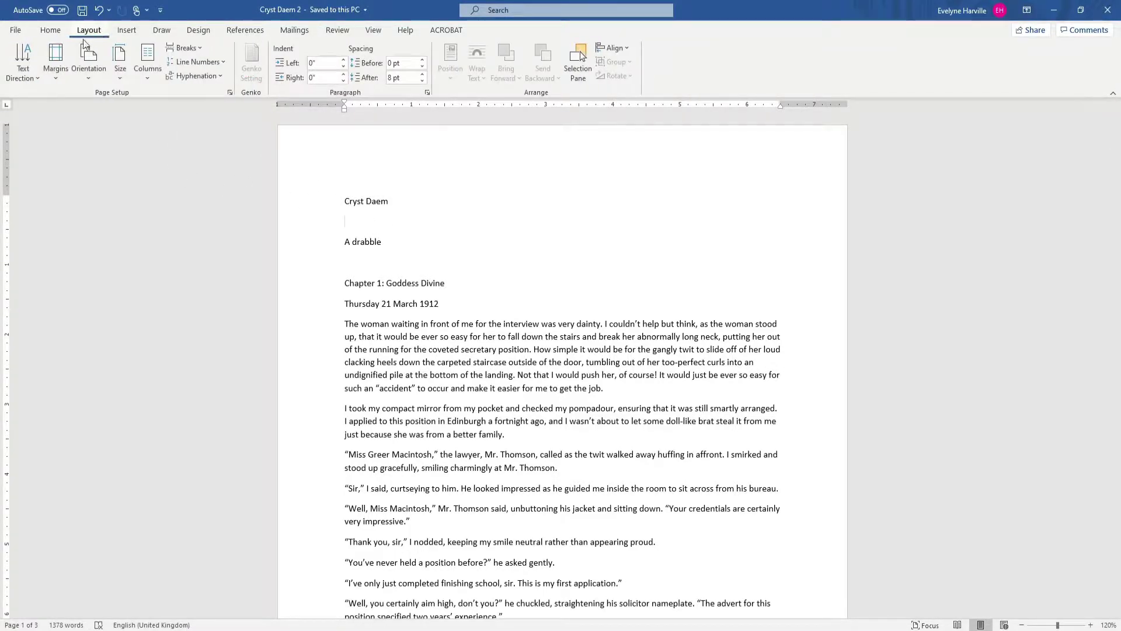
left_click(54, 78)
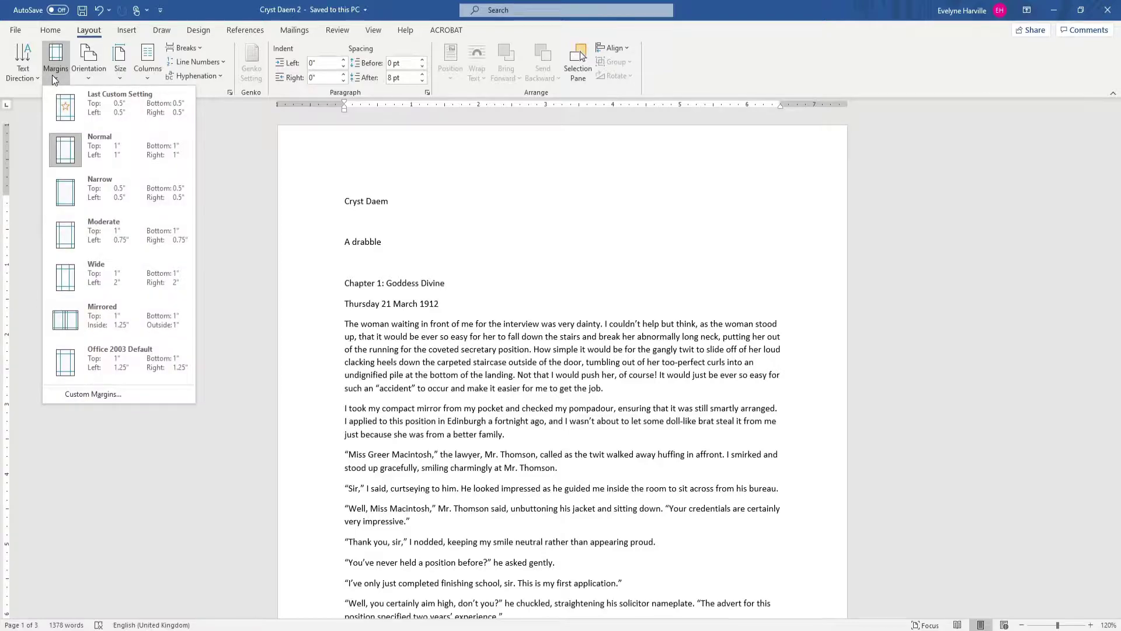
left_click(104, 111)
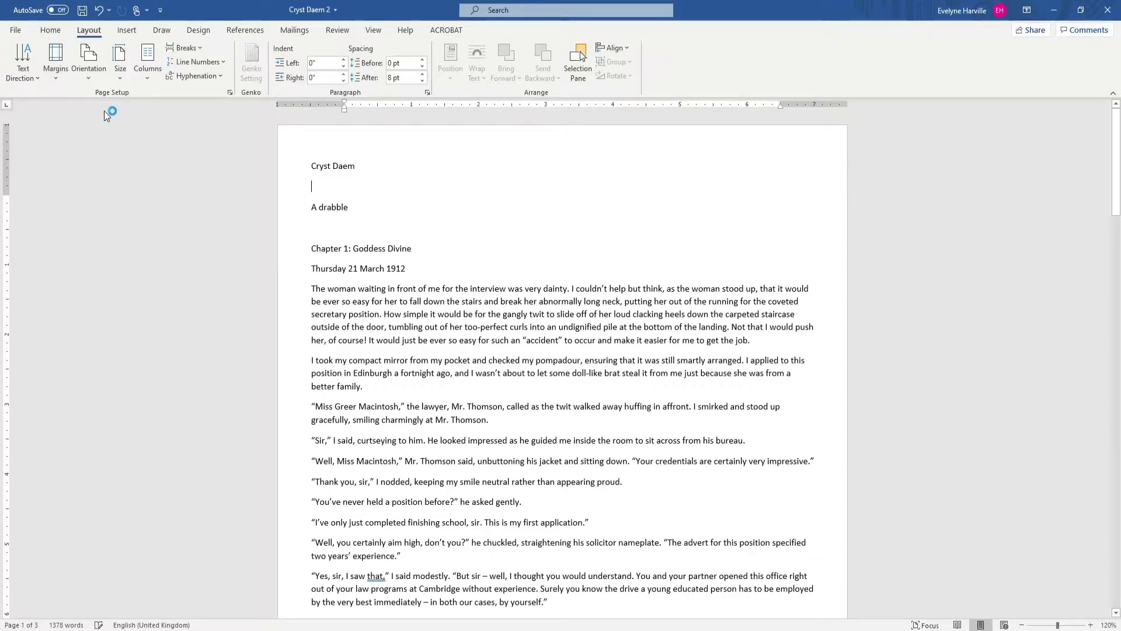
left_click(93, 76)
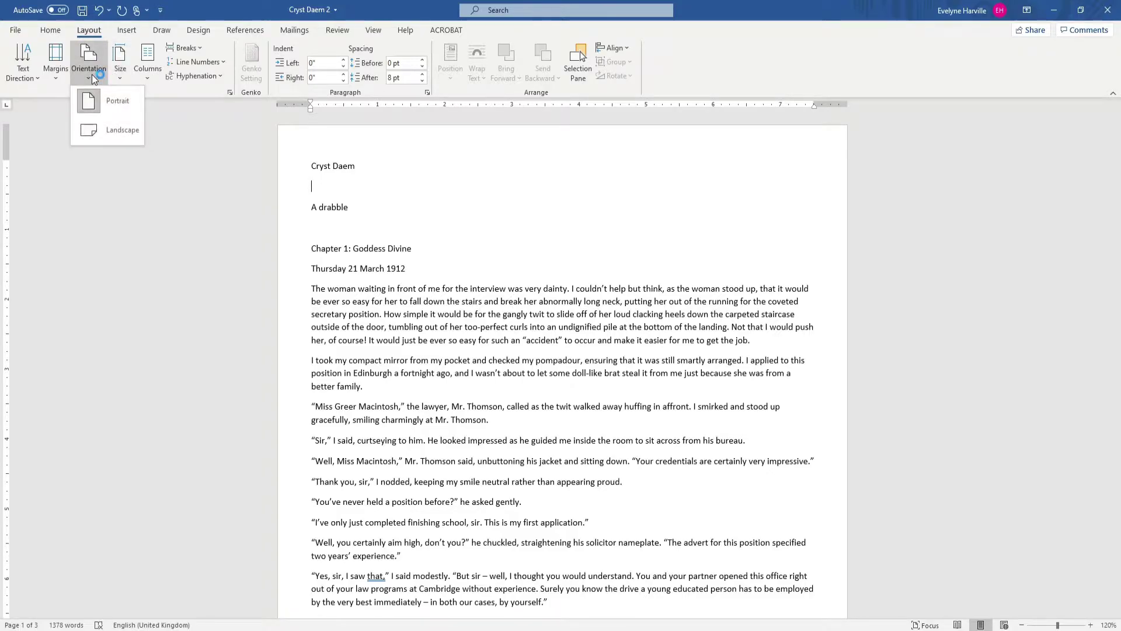
left_click(114, 132)
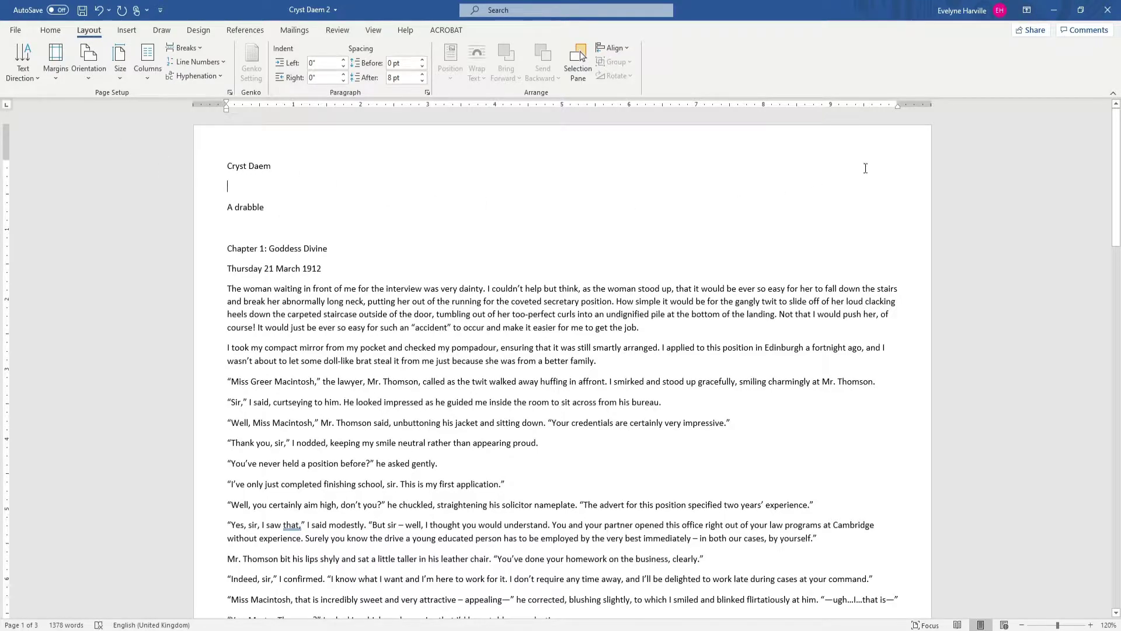
- Pull the page's right margin inward to about the 7-inch mark on the horizontal ruler
left_click_drag(898, 104, 765, 112)
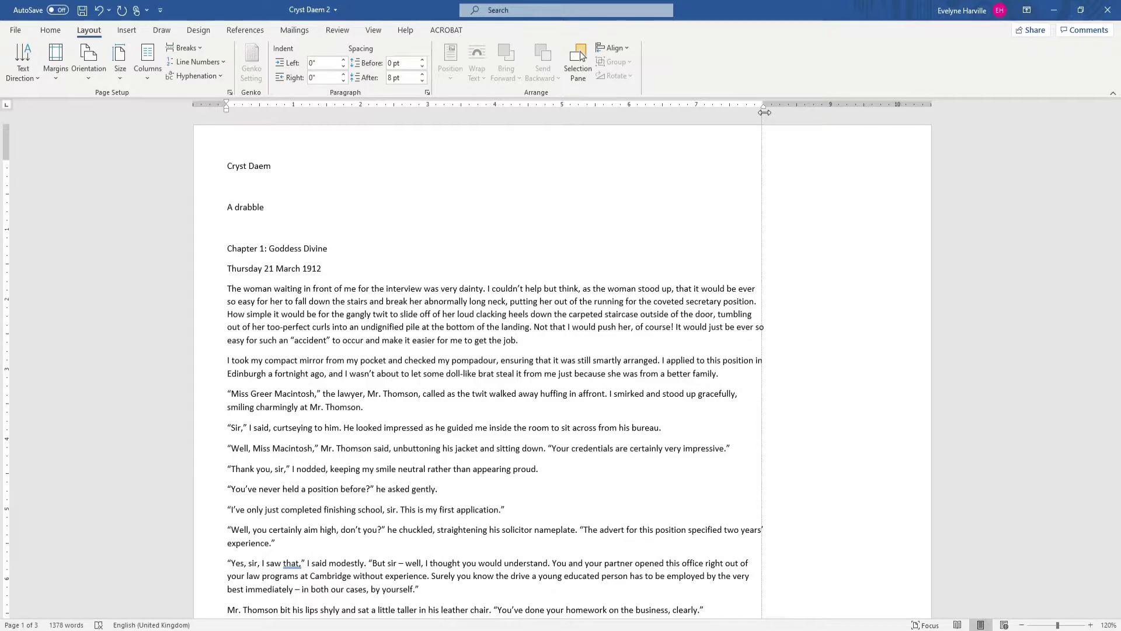
left_click_drag(765, 112, 697, 118)
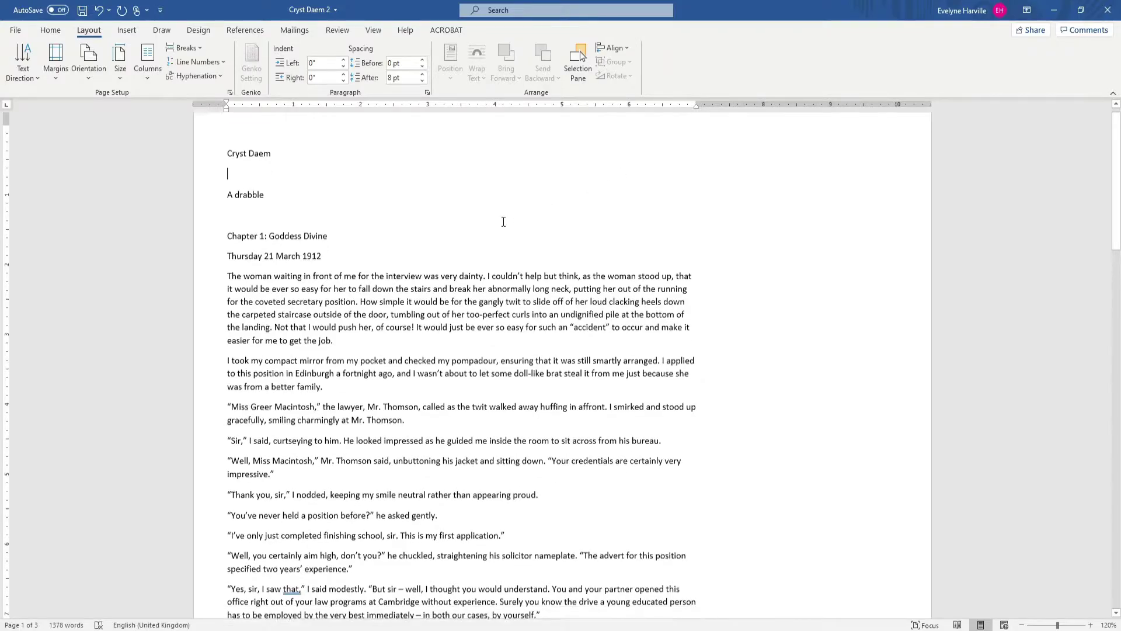
scroll(505, 221, "down", 4)
scroll(504, 221, "up", 4)
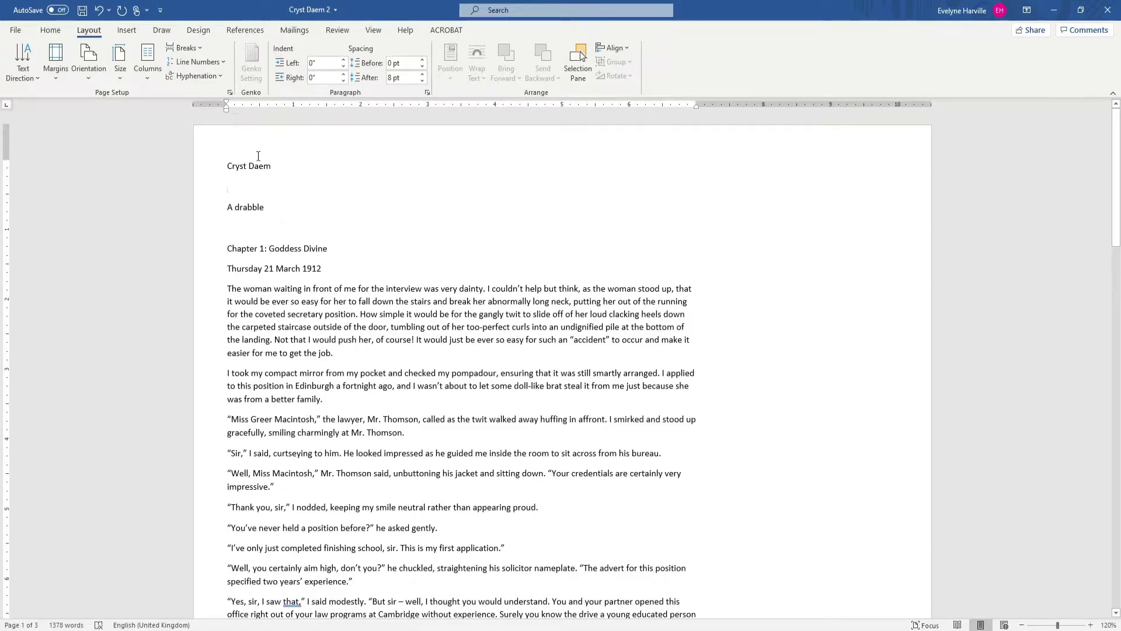
left_click(123, 74)
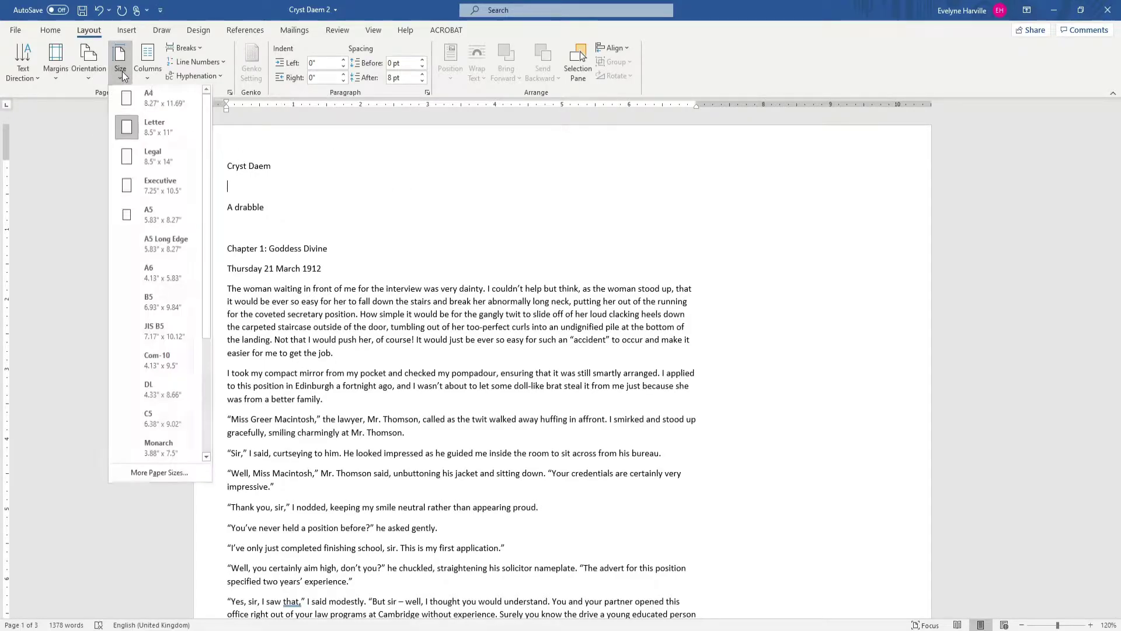
left_click(122, 75)
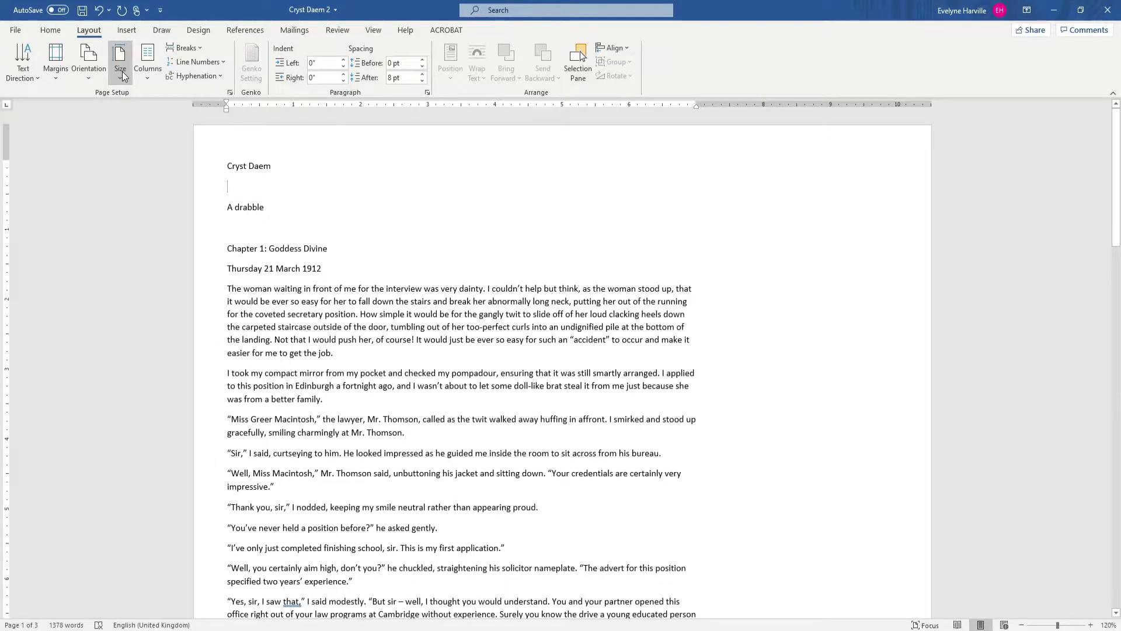
- Apply the custom White Dragon theme to the document and change its theme fonts to the HP Reverse set
left_click(189, 37)
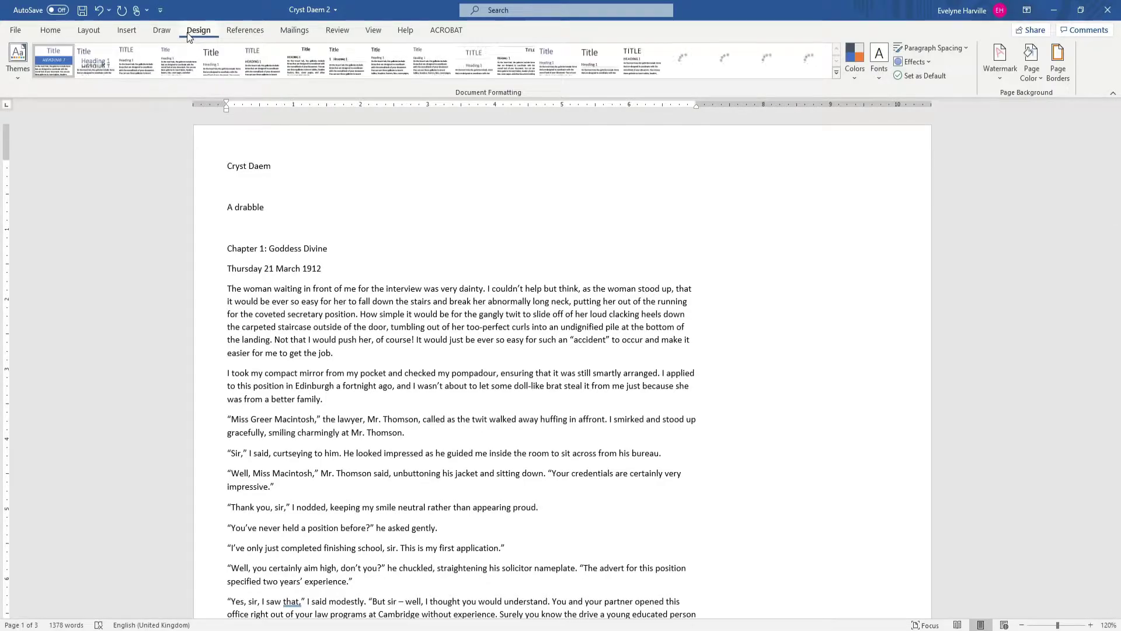
left_click(17, 75)
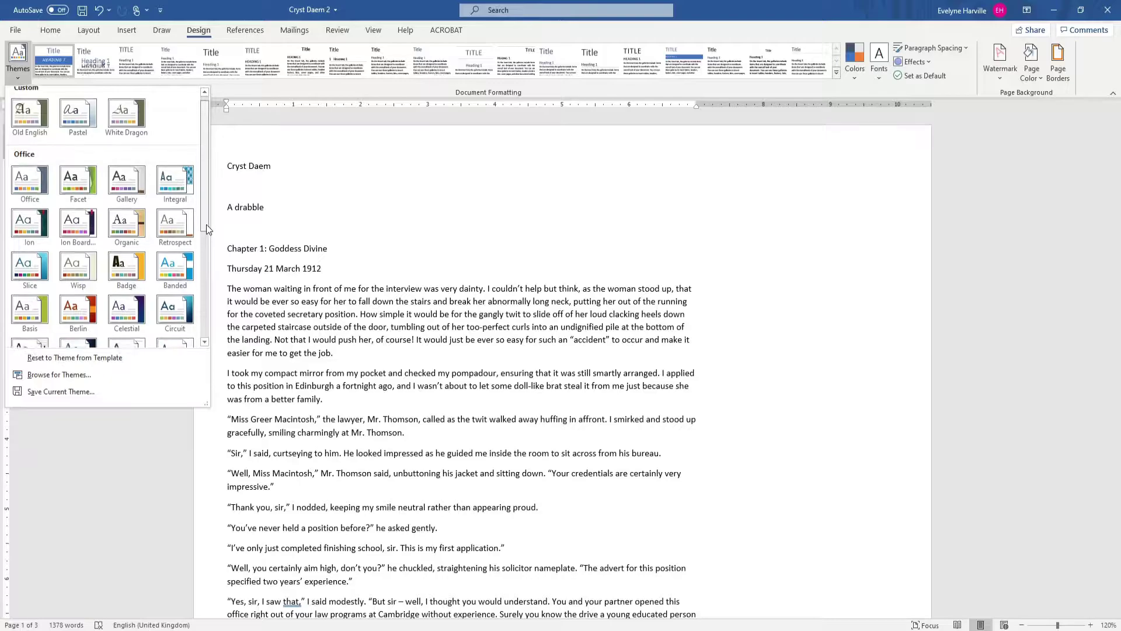
mouse_move(205, 224)
left_mouse_down()
mouse_move(198, 276)
mouse_move(210, 333)
mouse_move(212, 208)
left_mouse_up()
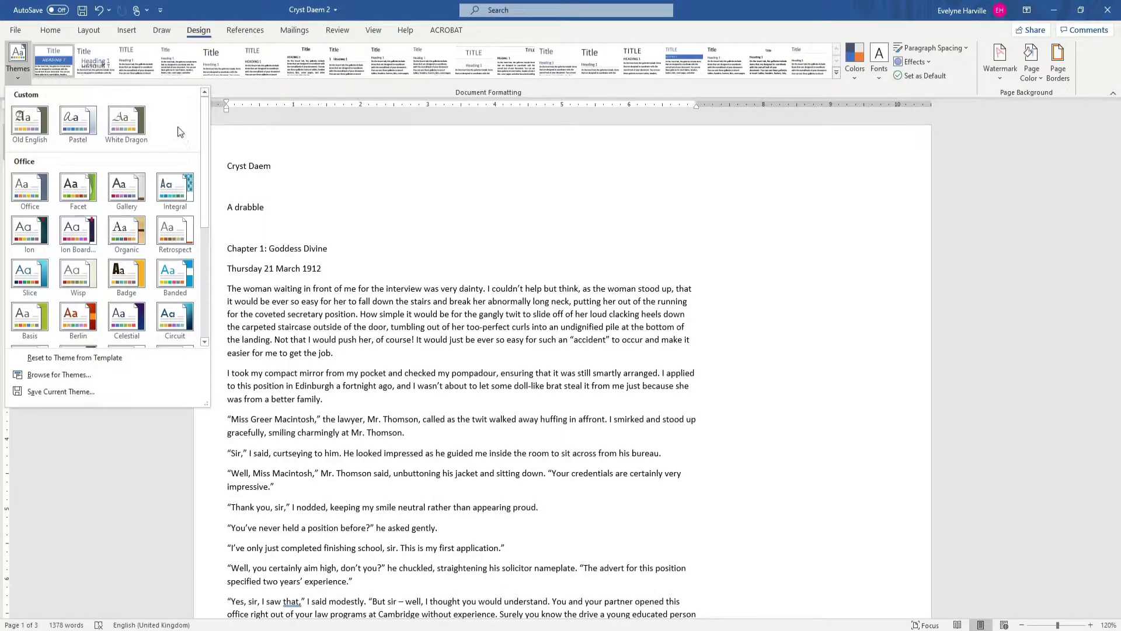
left_click(127, 124)
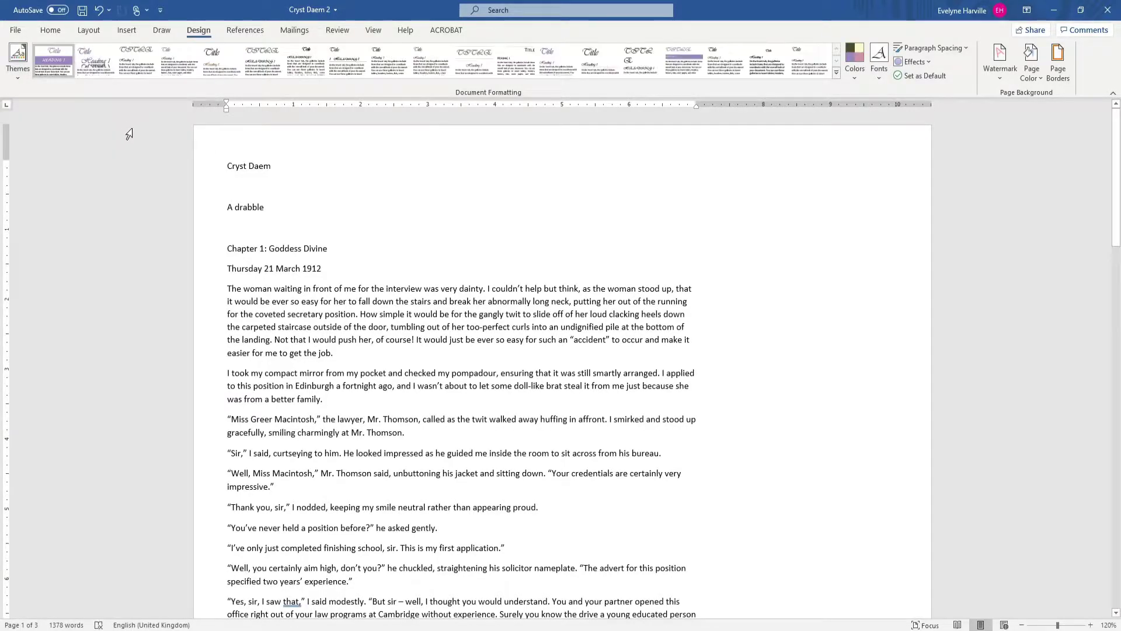
left_click(880, 72)
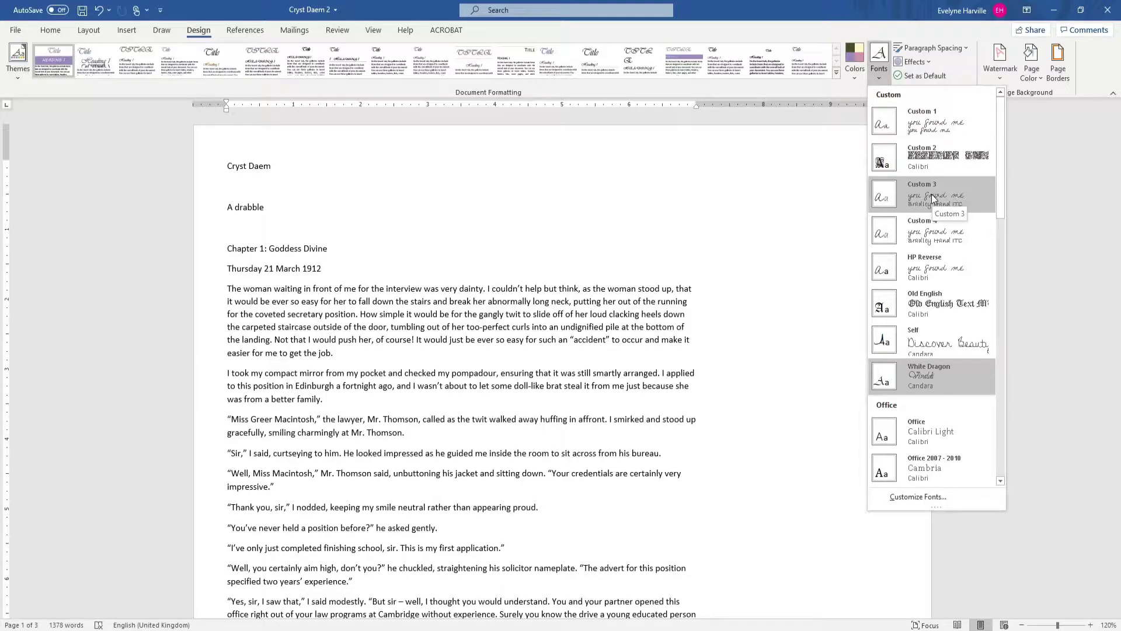
left_click(933, 268)
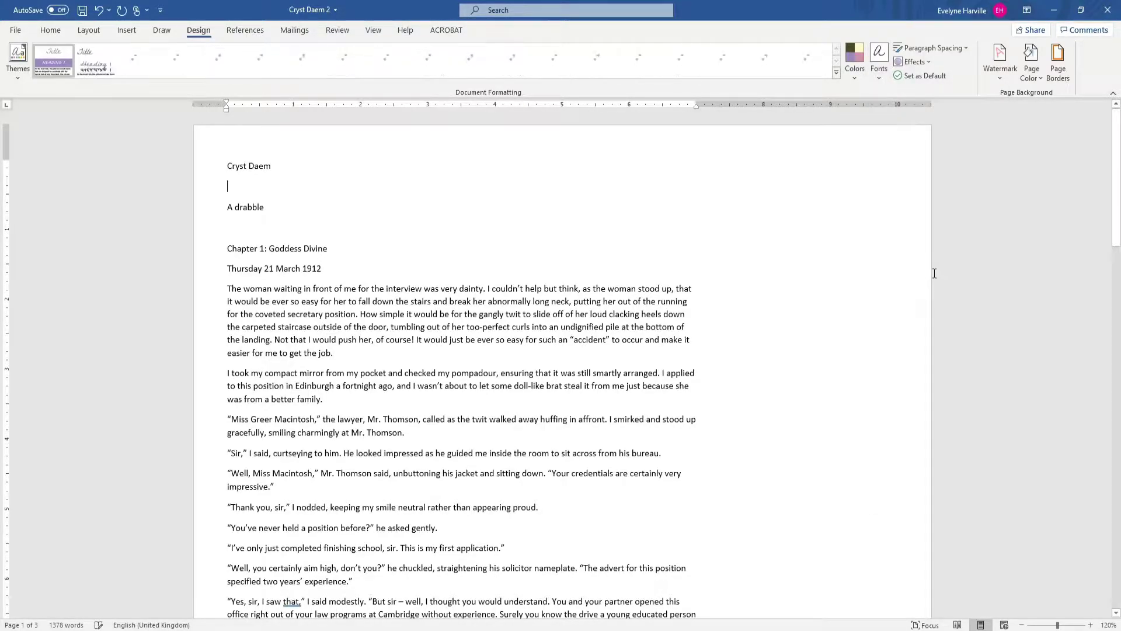
- Create and save a new theme font set based on the current fonts, with Cavolini as the Latin body font
left_click(881, 75)
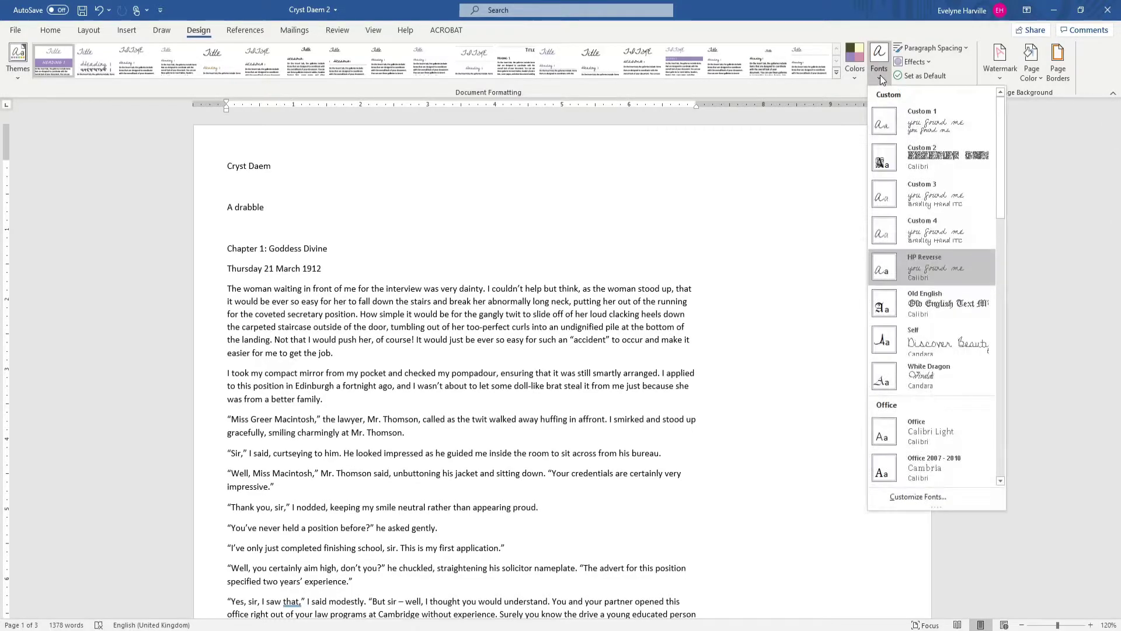
left_click(918, 496)
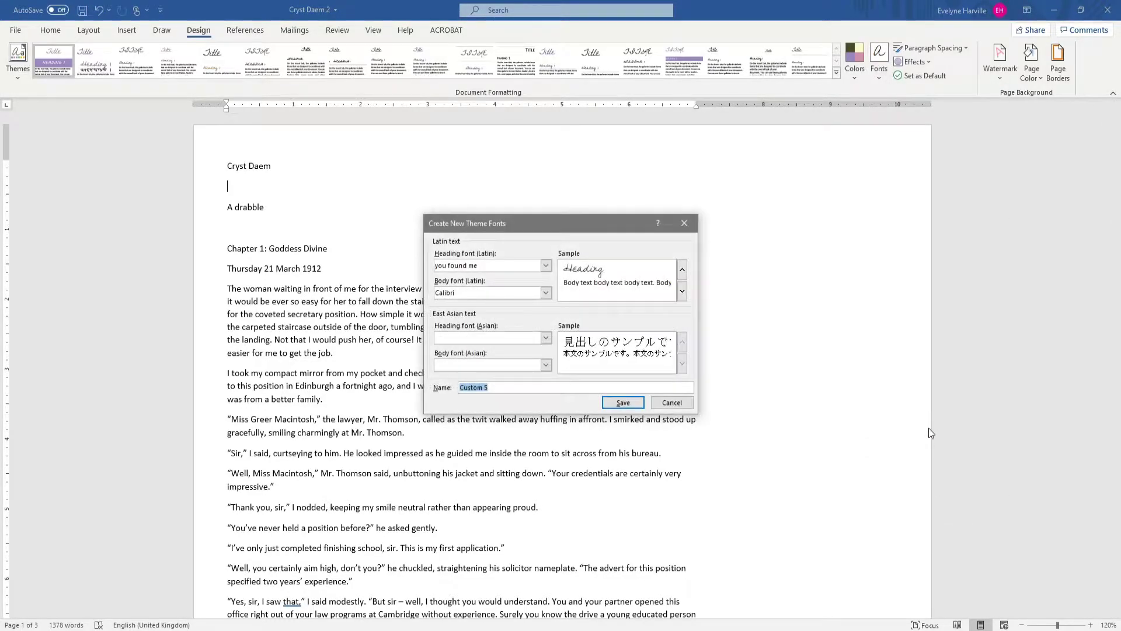
left_click(547, 293)
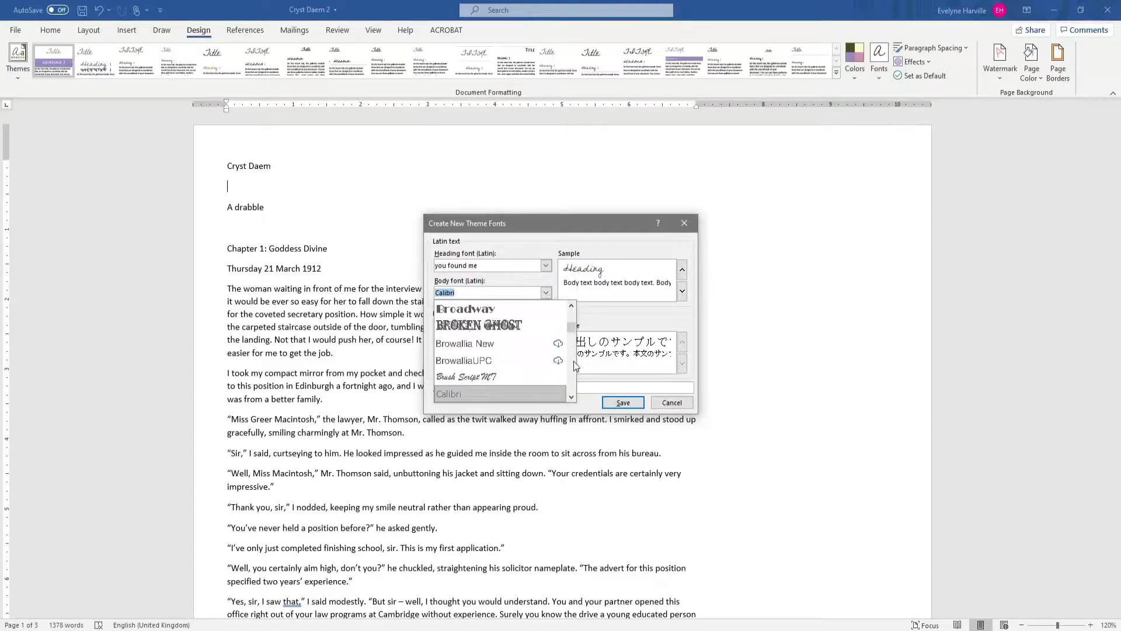
scroll(573, 365, "down", 4)
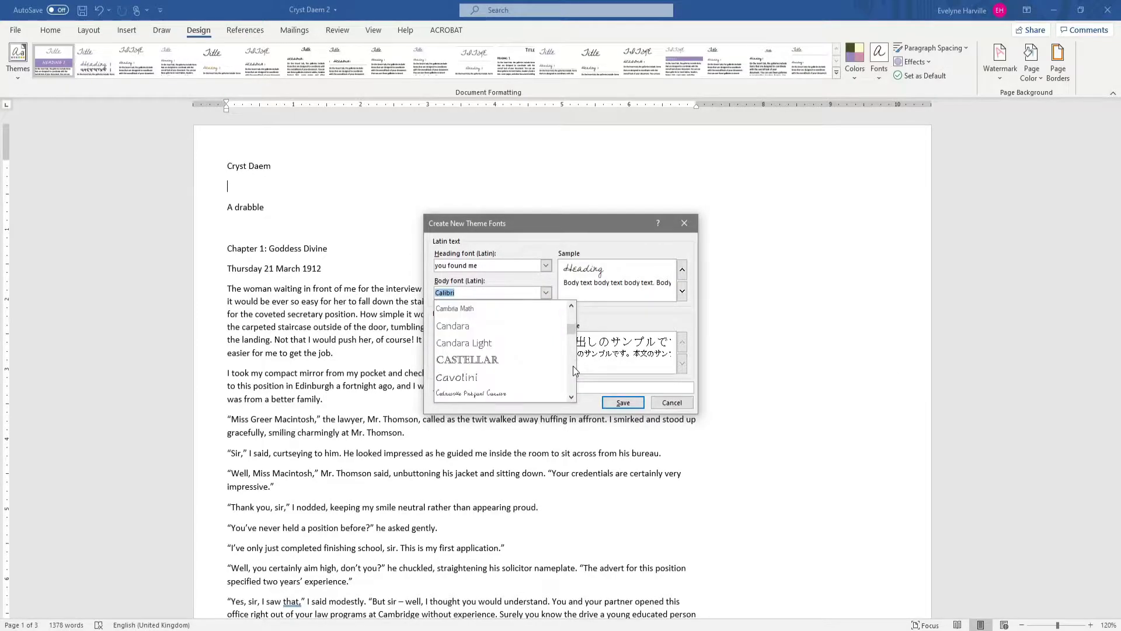
left_click(517, 371)
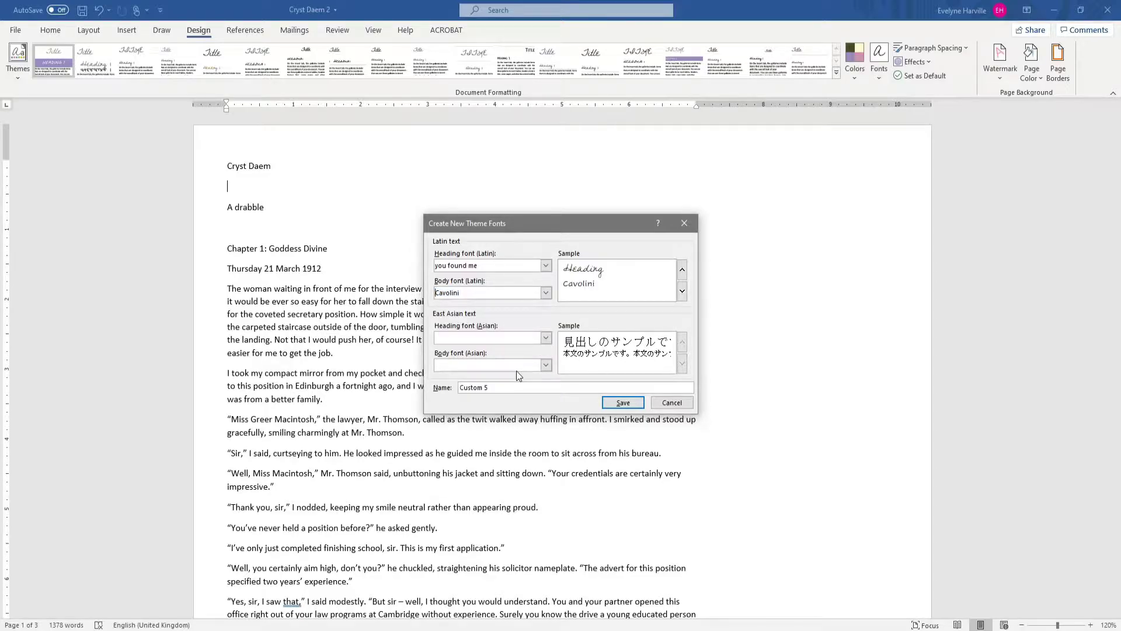
left_click(624, 404)
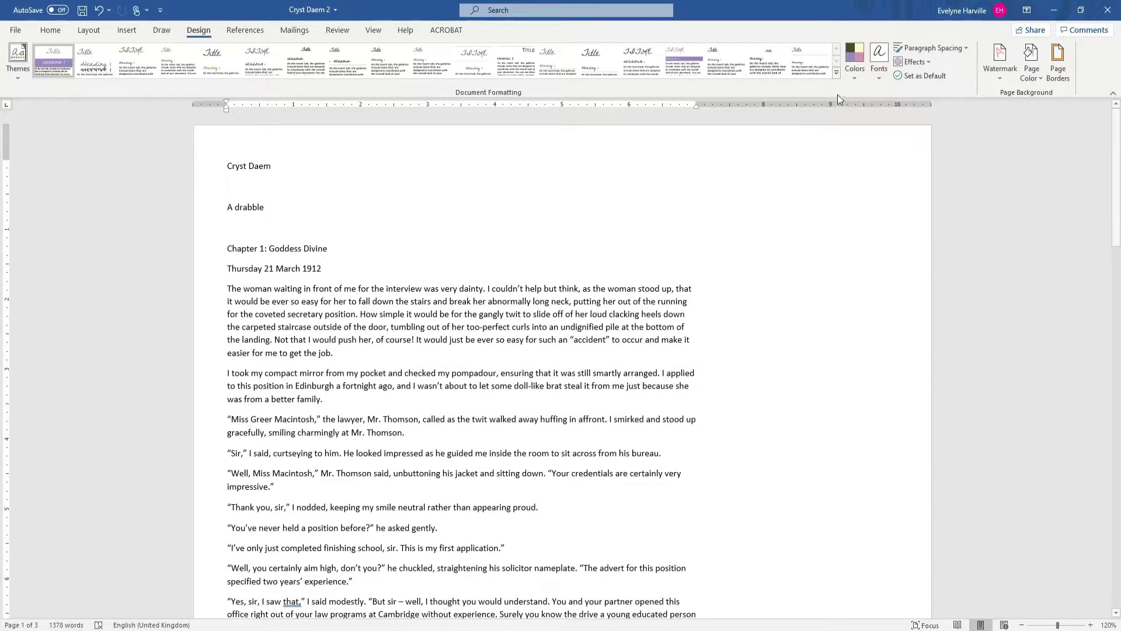
- Review the theme colors without changing them and apply a style set with a dark handwritten title and 10.5 pt body text
left_click(852, 79)
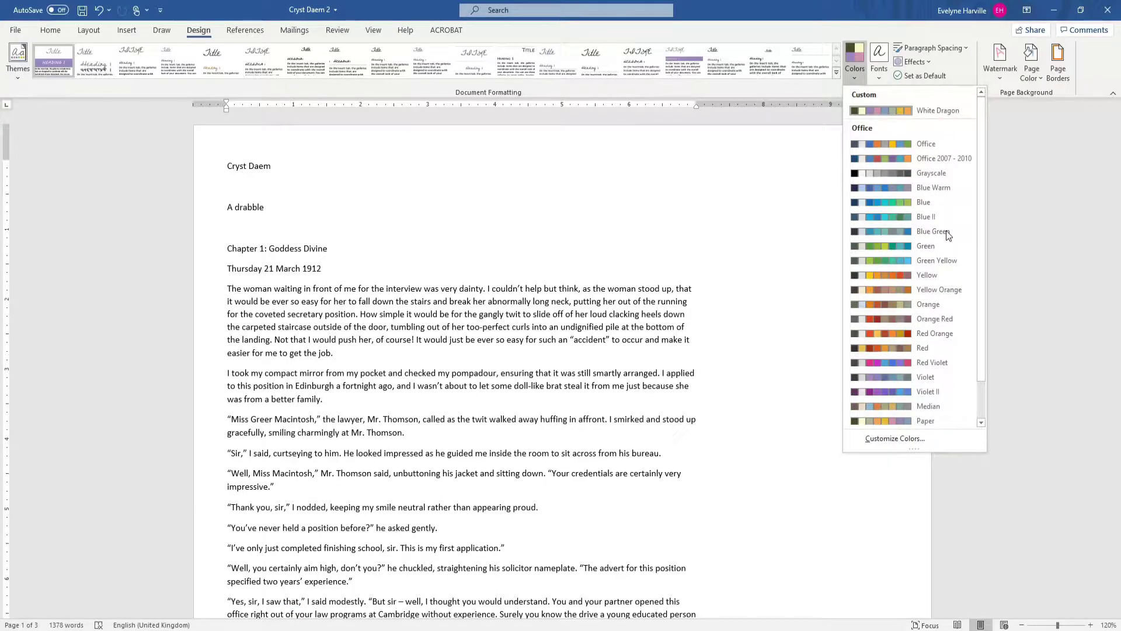
left_click(859, 75)
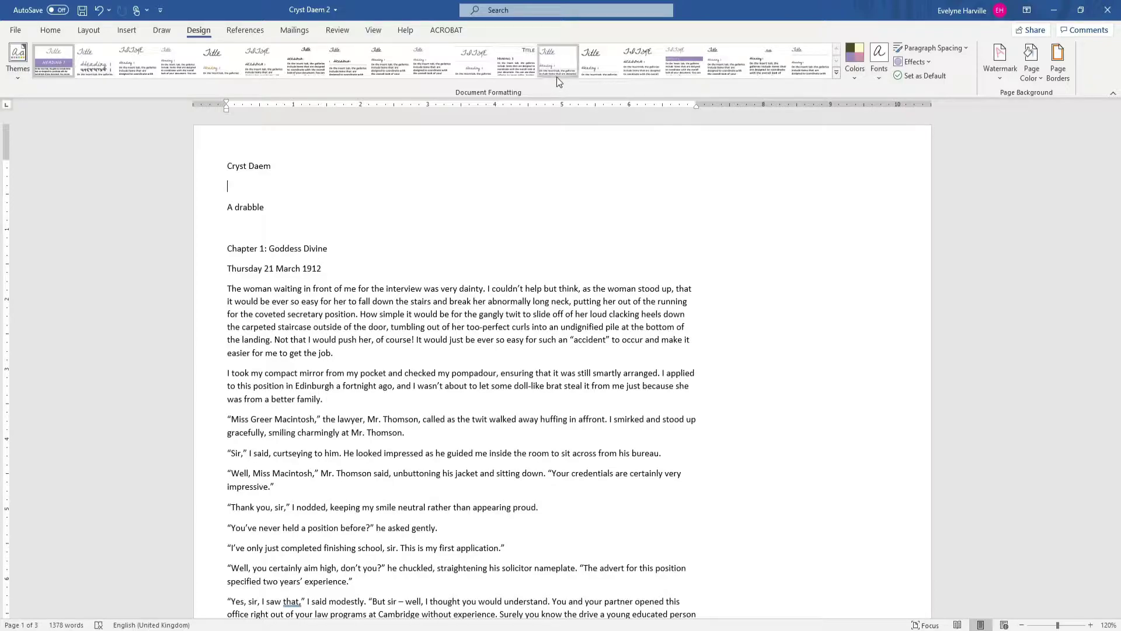
left_click(591, 71)
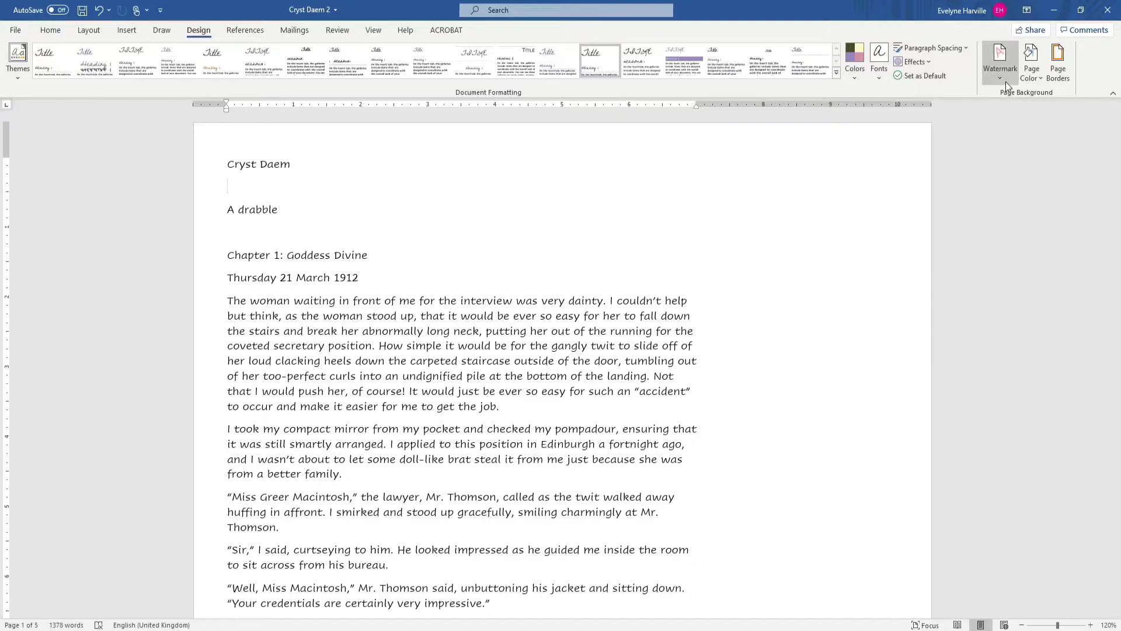
left_click(1034, 79)
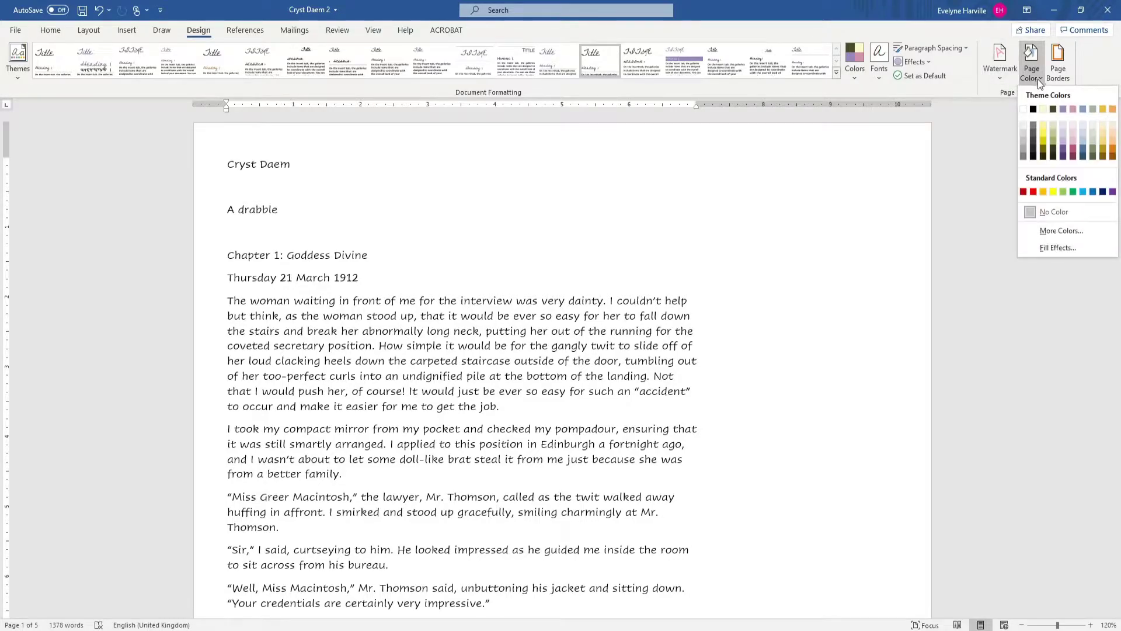
left_click(1055, 76)
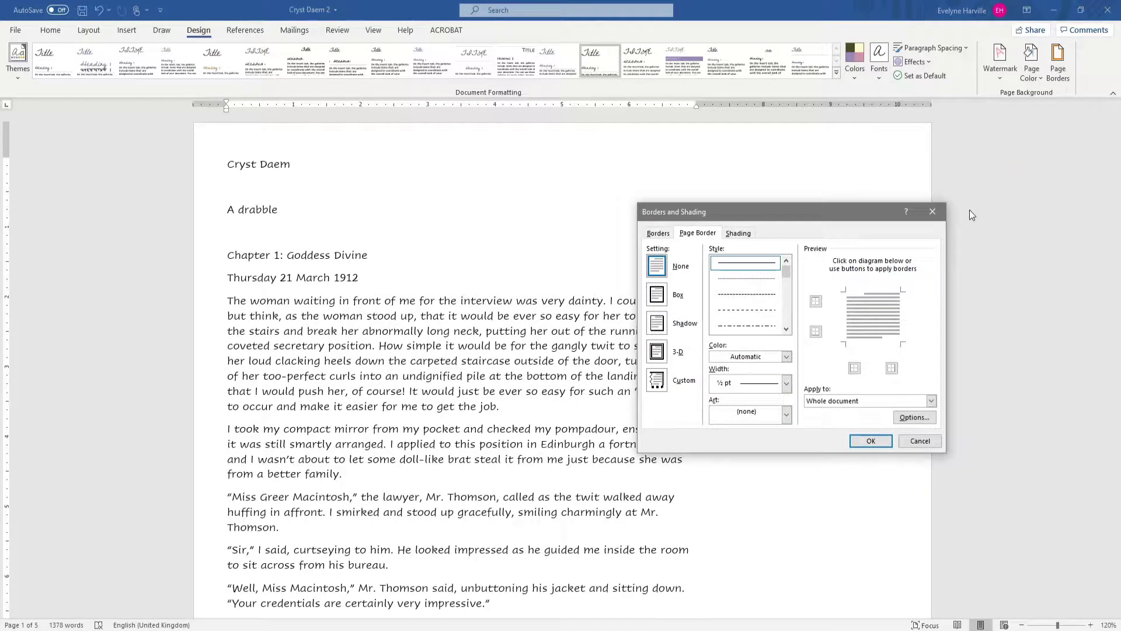
left_click(932, 212)
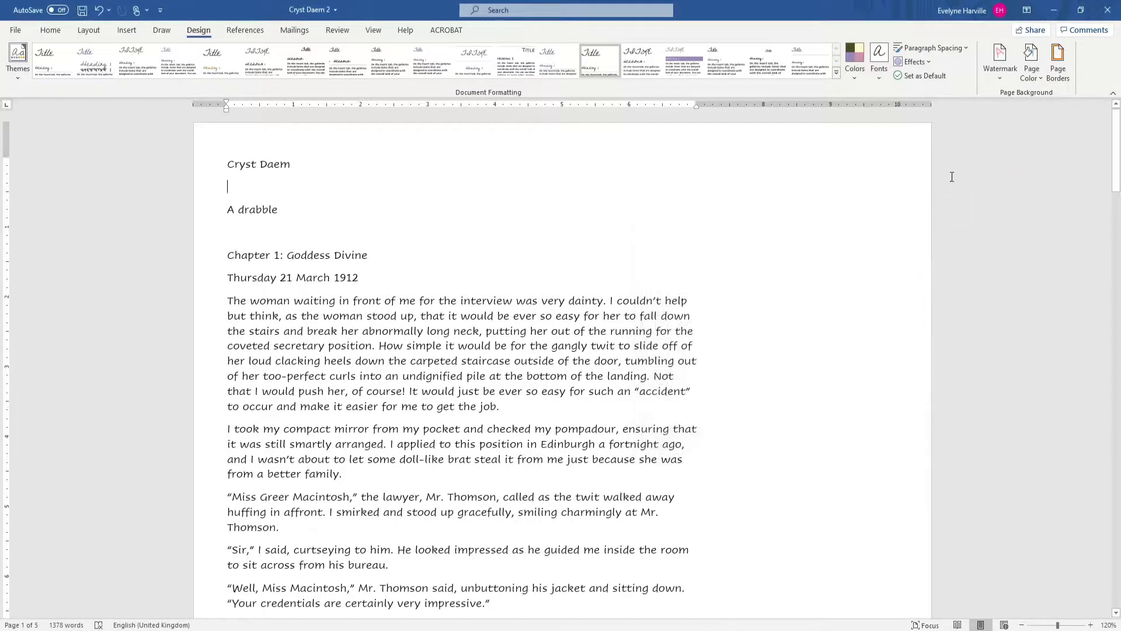
left_click(997, 68)
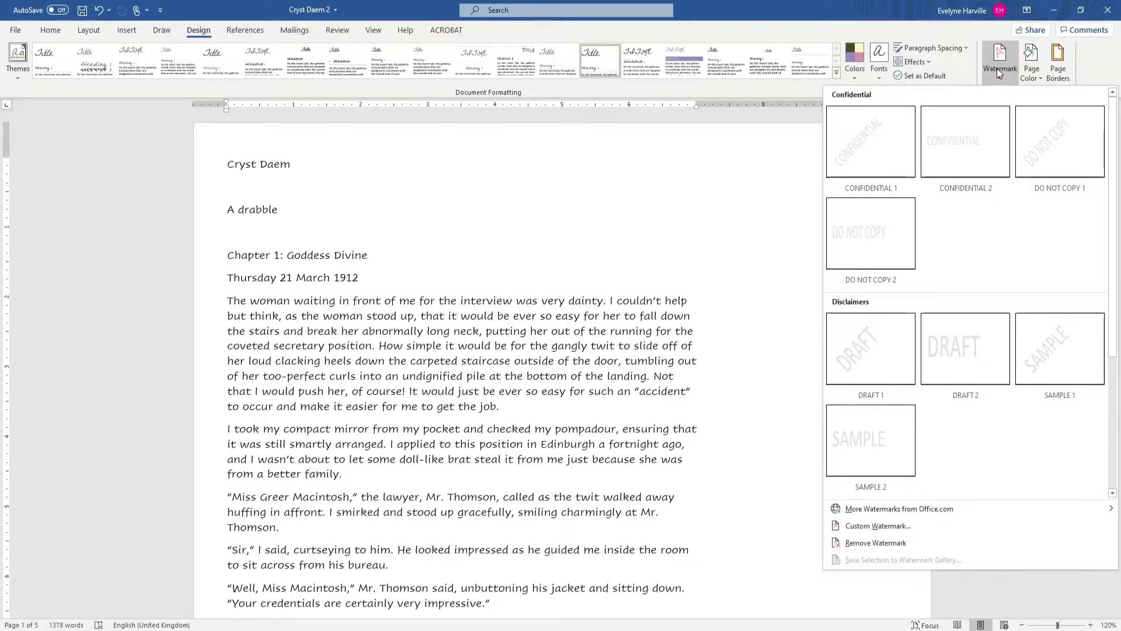
left_click(997, 68)
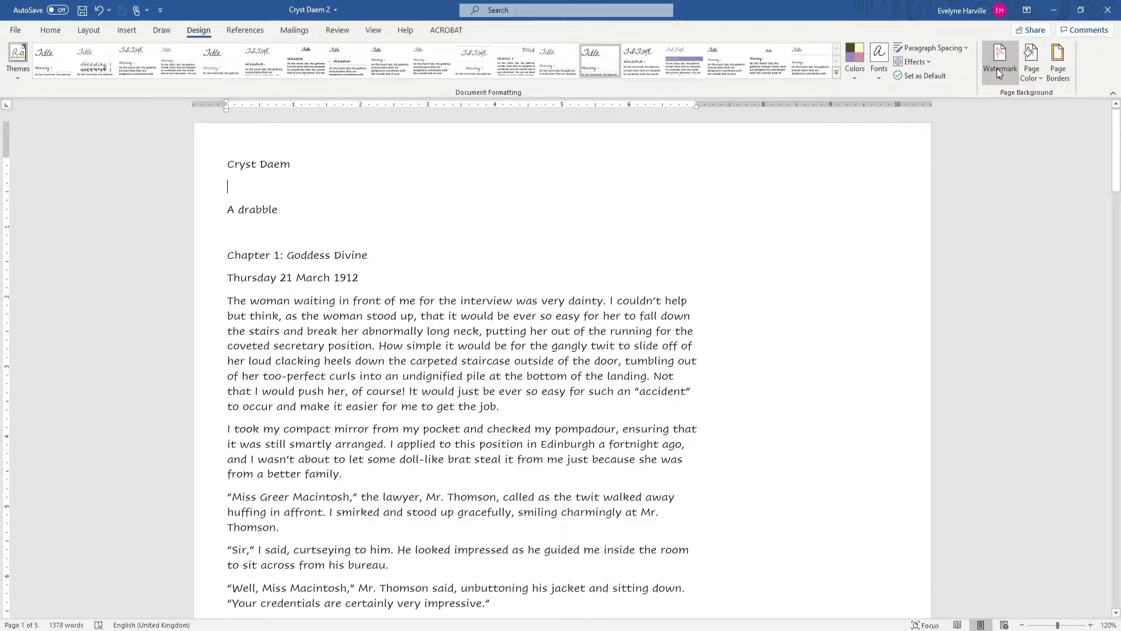
- Apply the Title style to the "Cryst Daem" line at the start of the document
left_click(50, 30)
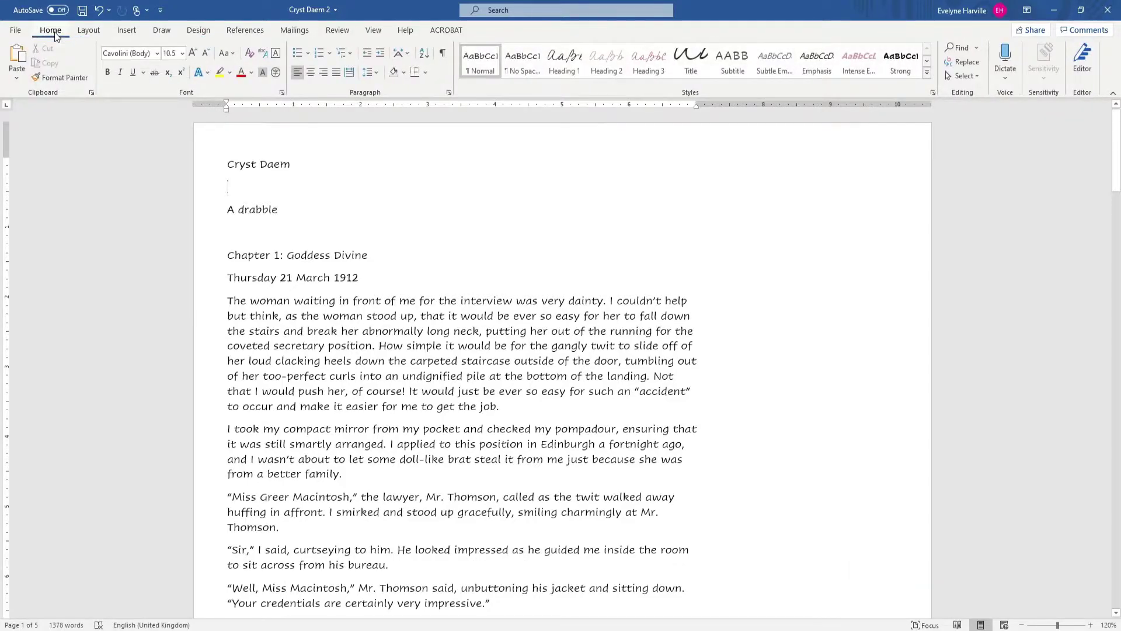
left_click(204, 169)
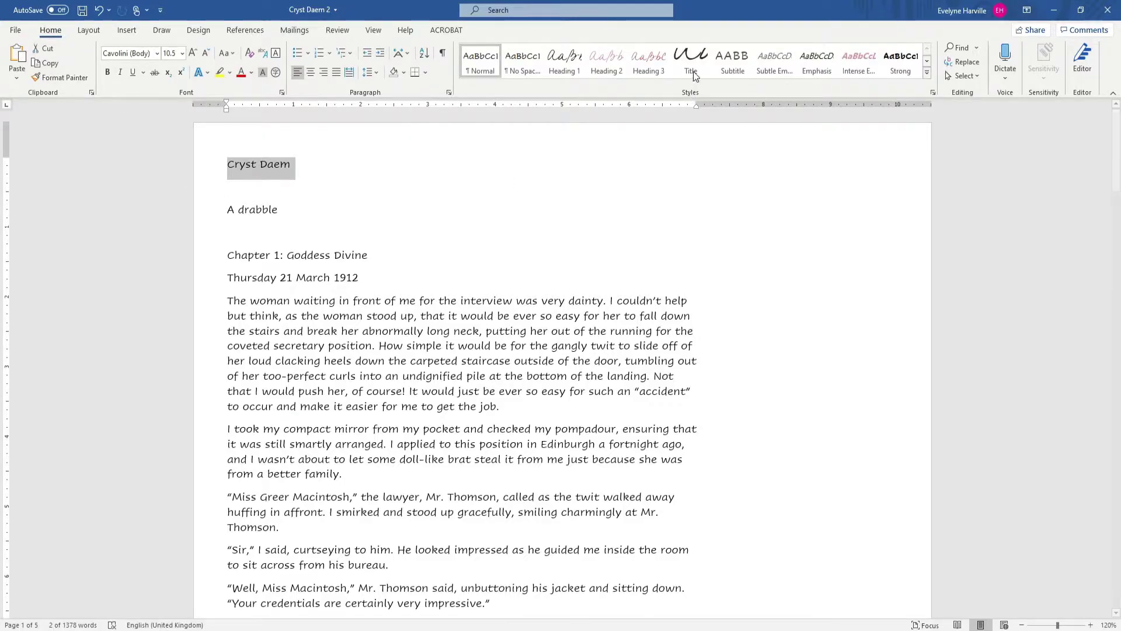
left_click(693, 71)
- Modify the Title style to be centered with a font size of 72 pt
right_click(694, 70)
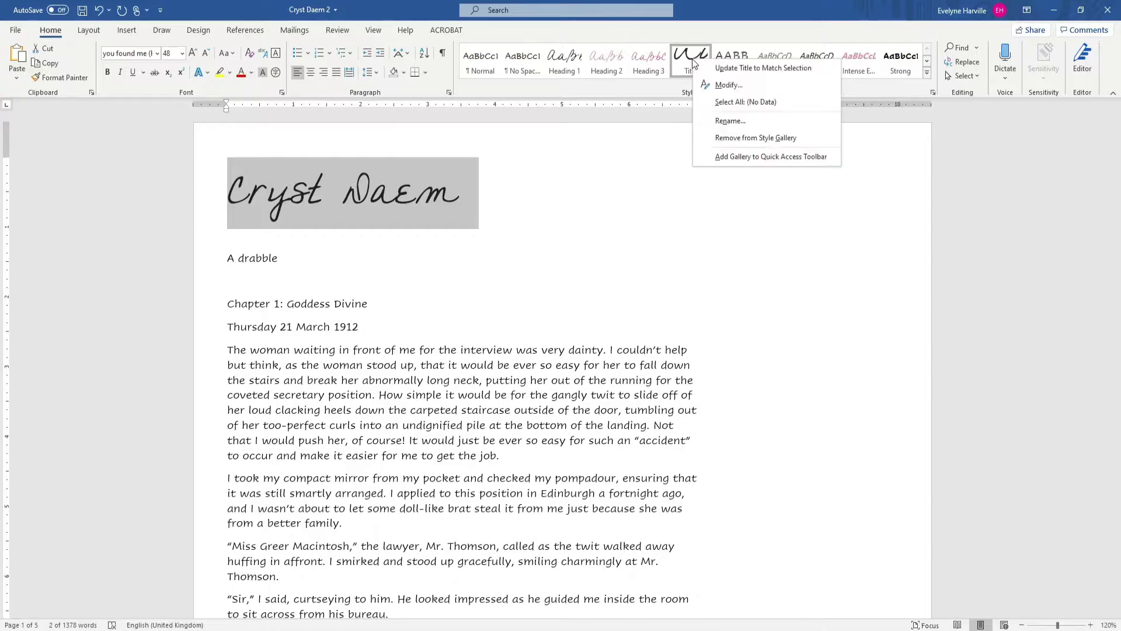
left_click(709, 85)
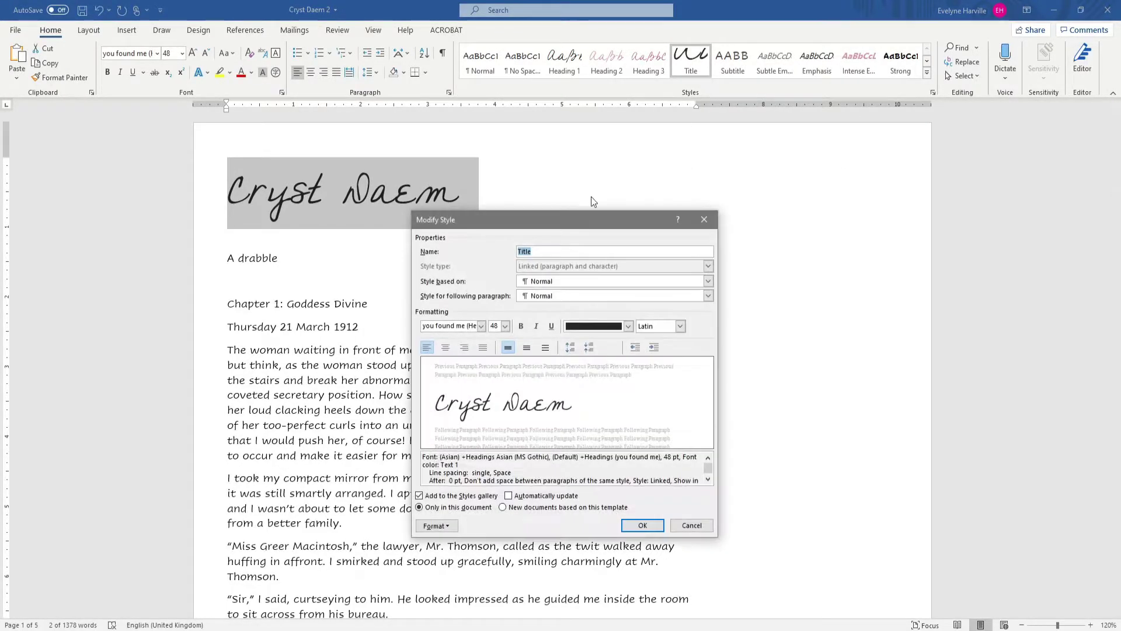
left_click_drag(591, 219, 892, 148)
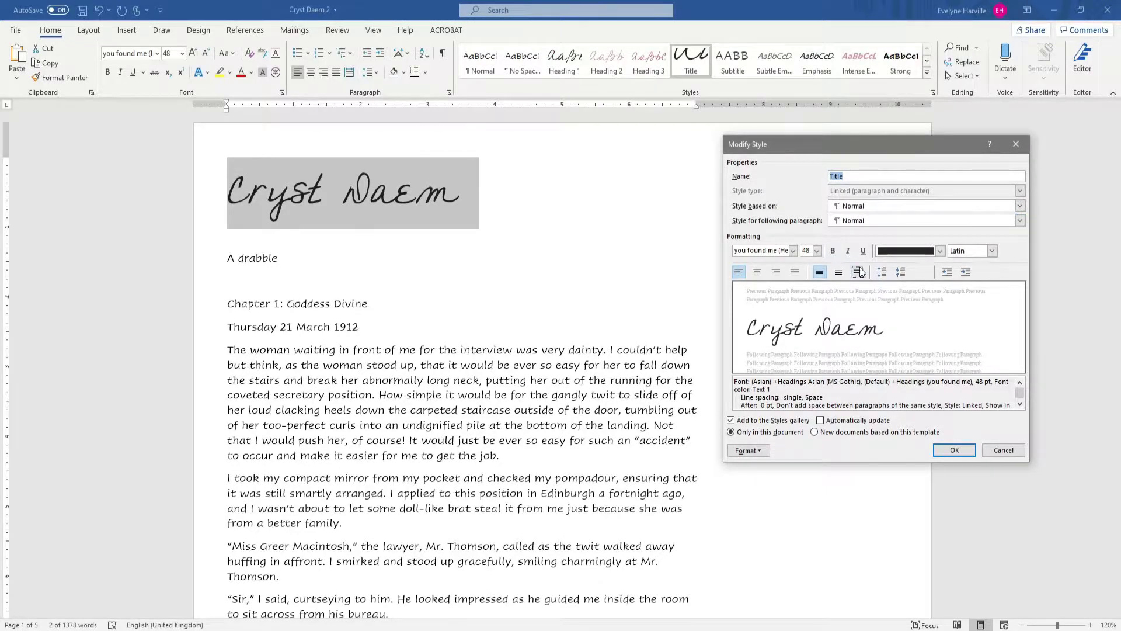
left_click(758, 272)
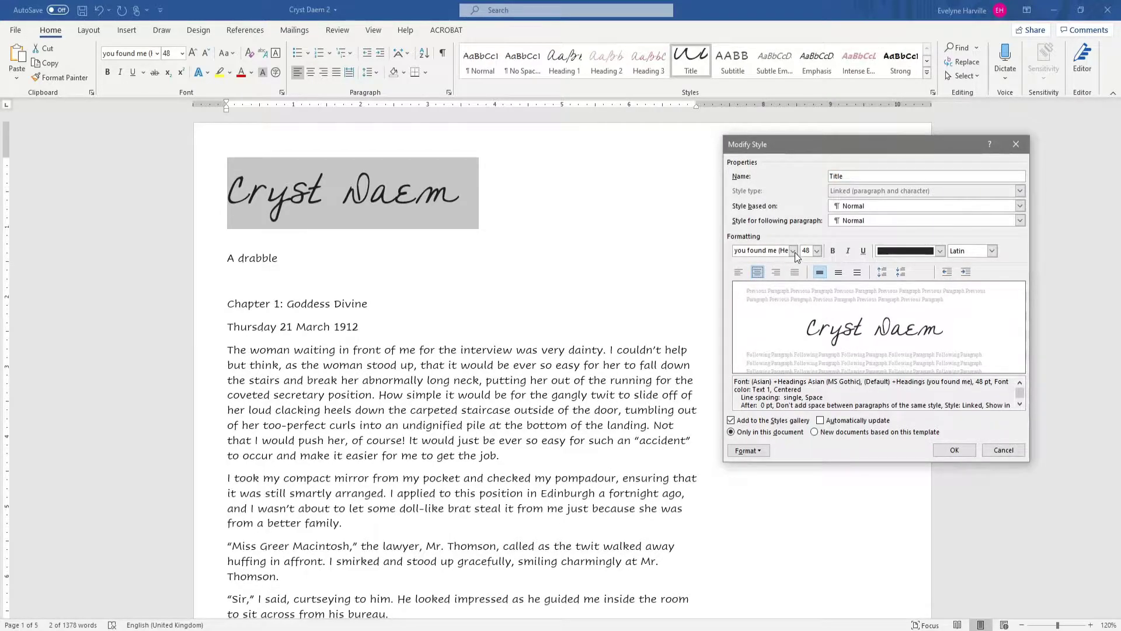
left_click(817, 251)
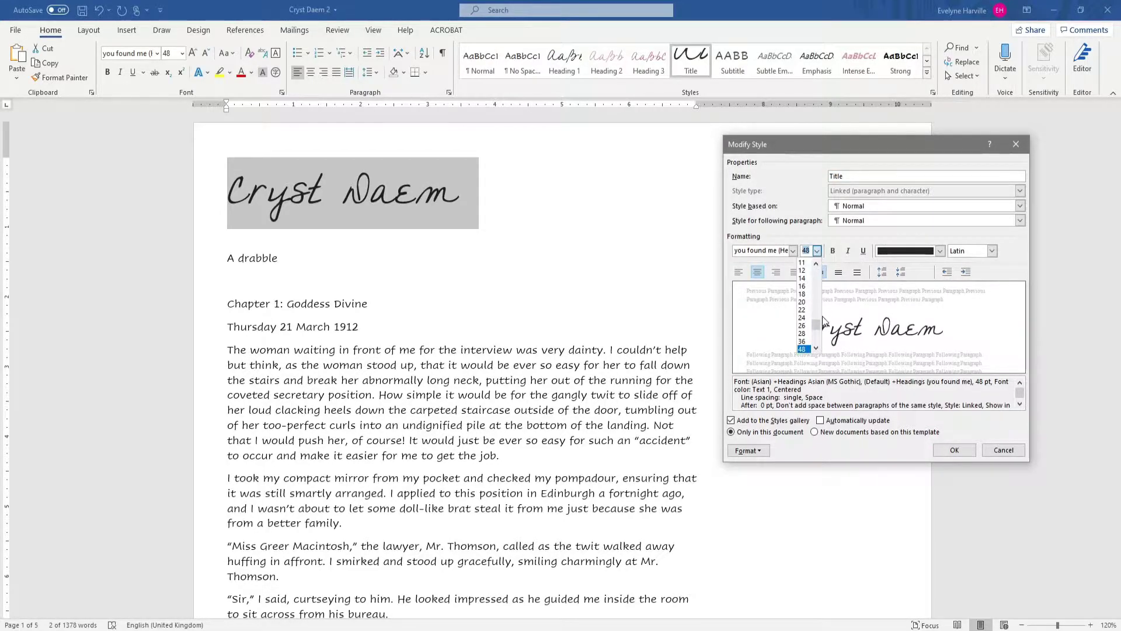
left_click(804, 349)
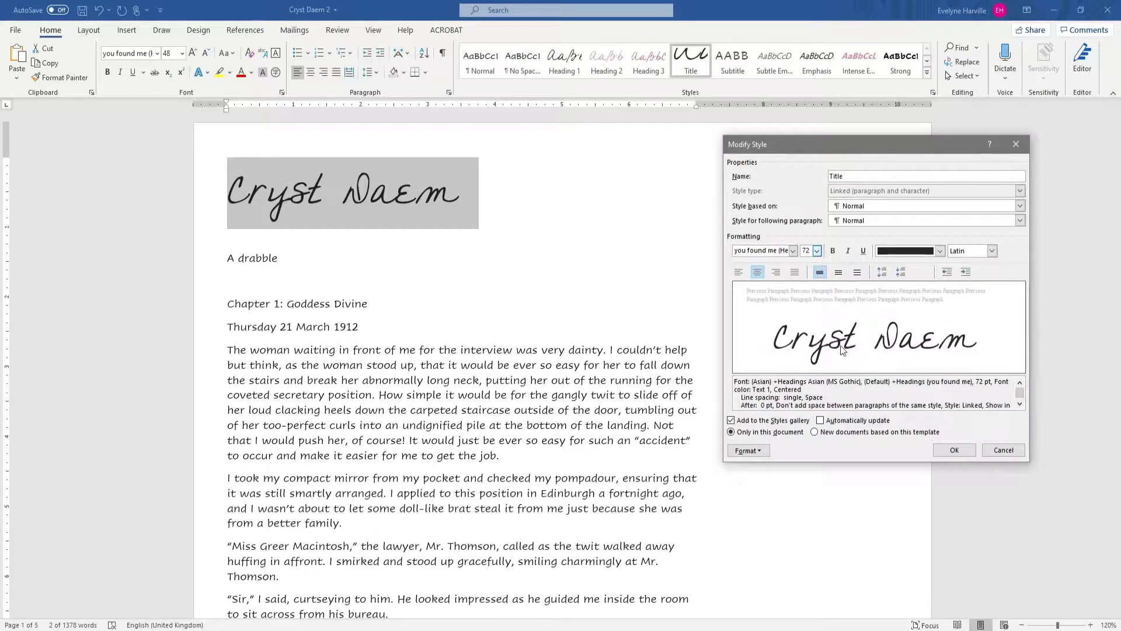
- Add a preset reflection text effect with 50% transparency, 50% size and 0.5 pt blur to the Title style
left_click(764, 453)
left_click(737, 575)
left_click_drag(578, 174, 633, 230)
left_click(553, 303)
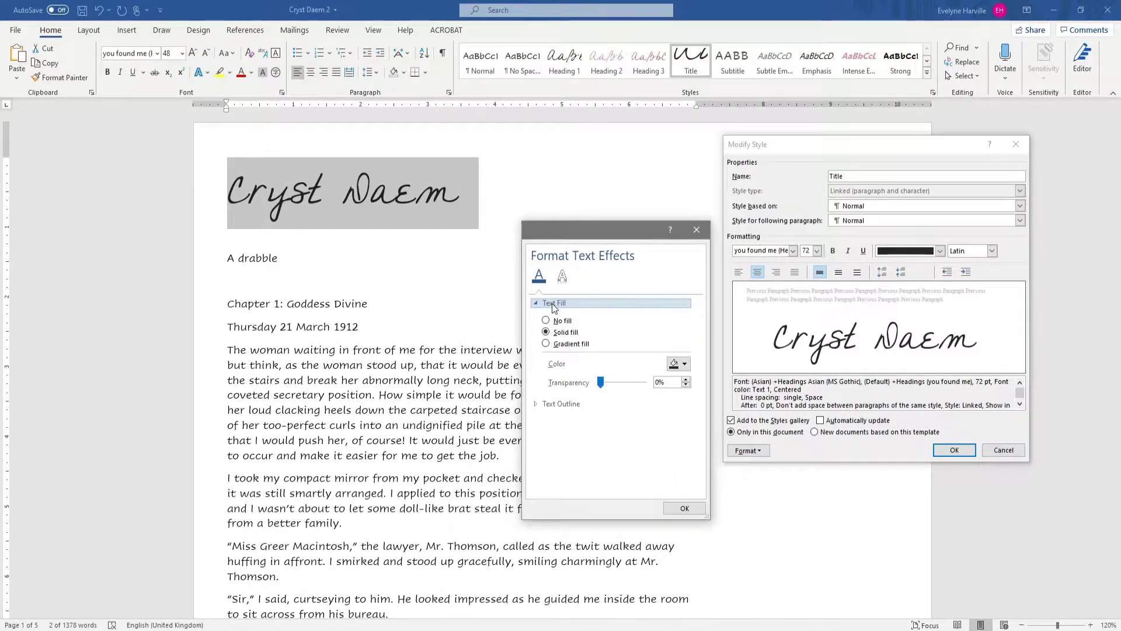
left_click(562, 276)
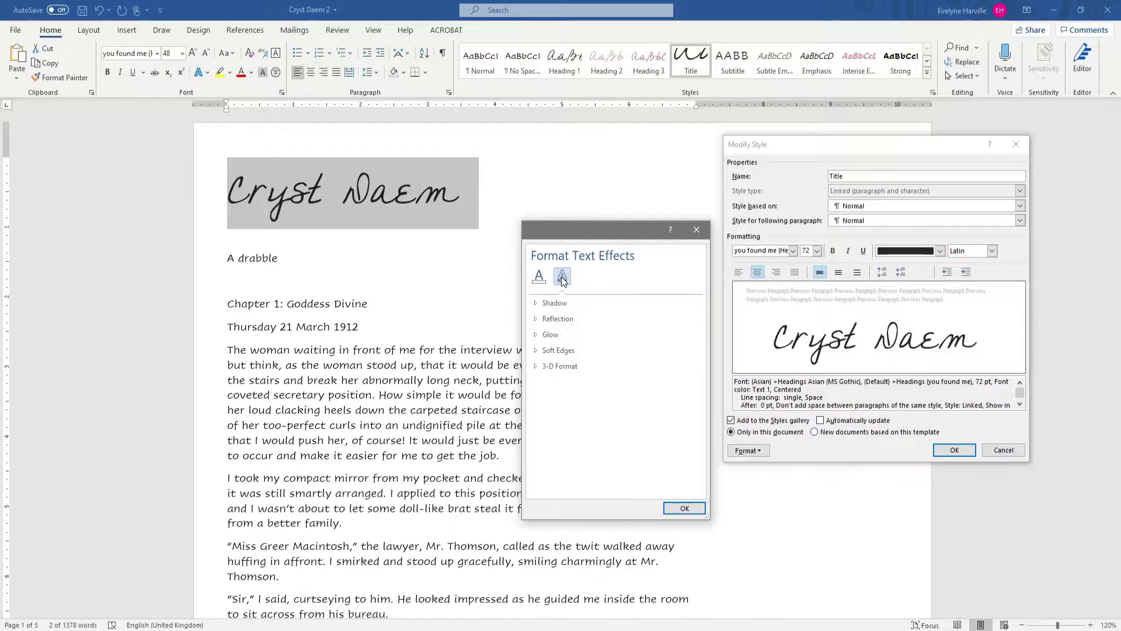
left_click(549, 320)
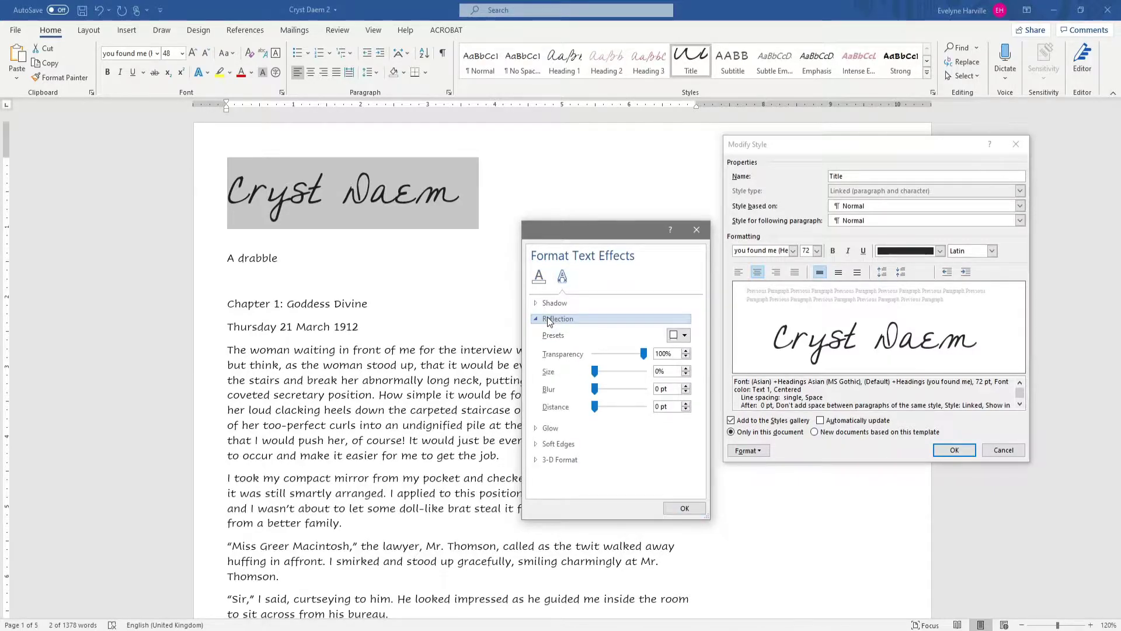
left_click(685, 336)
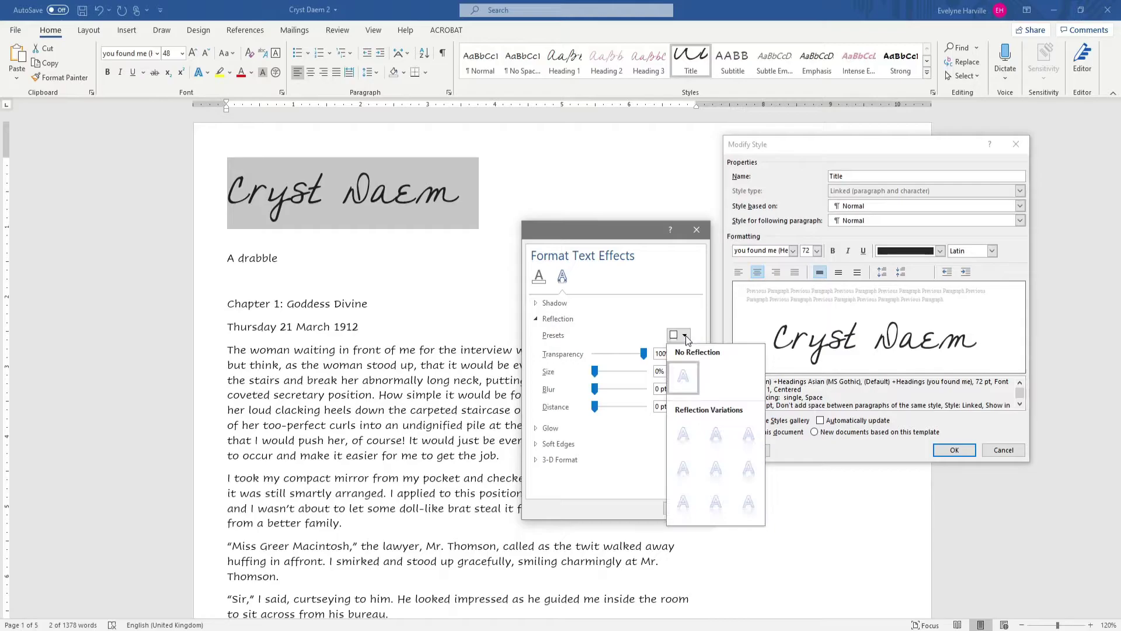
left_click(698, 474)
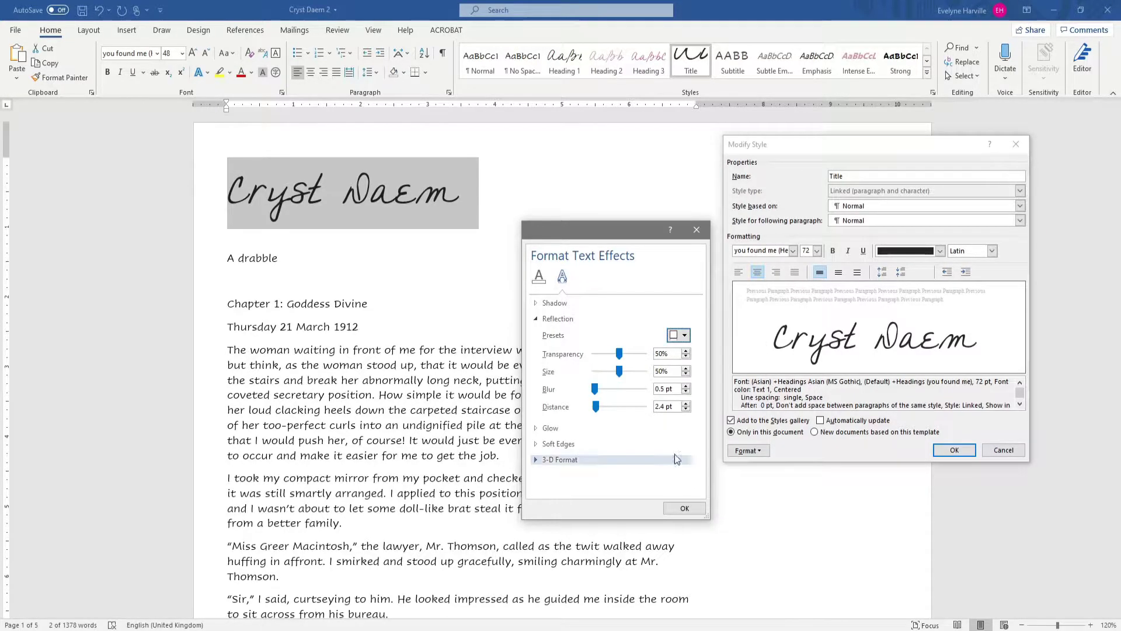
- Switch the Title style's text fill to a gradient fill and accept the text effects
left_click(538, 280)
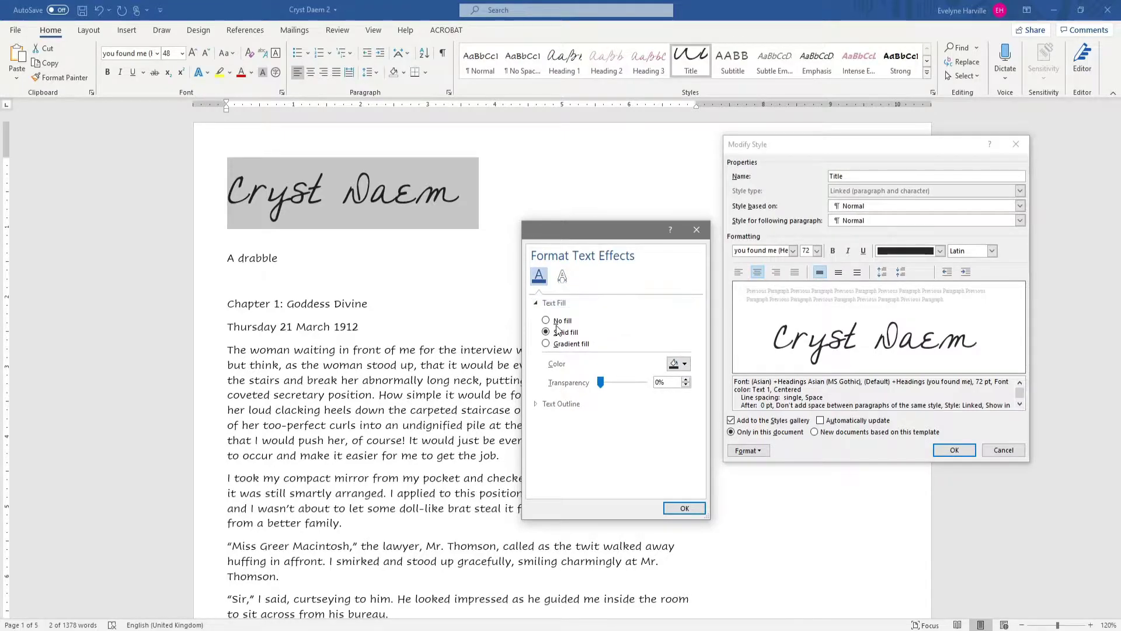
left_click(565, 345)
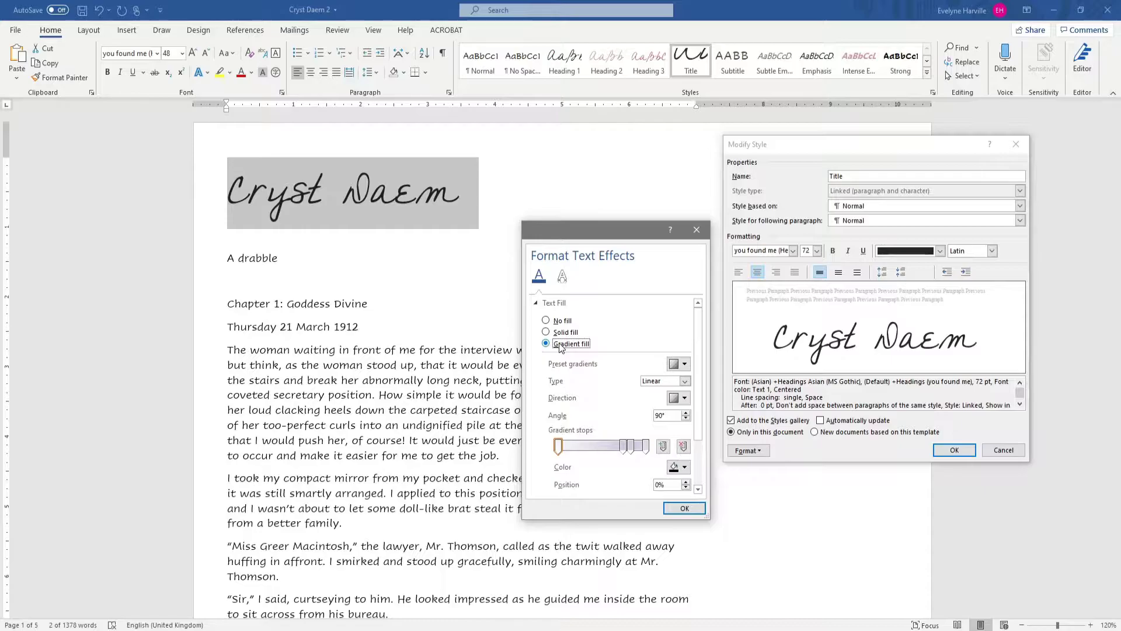
left_click(672, 510)
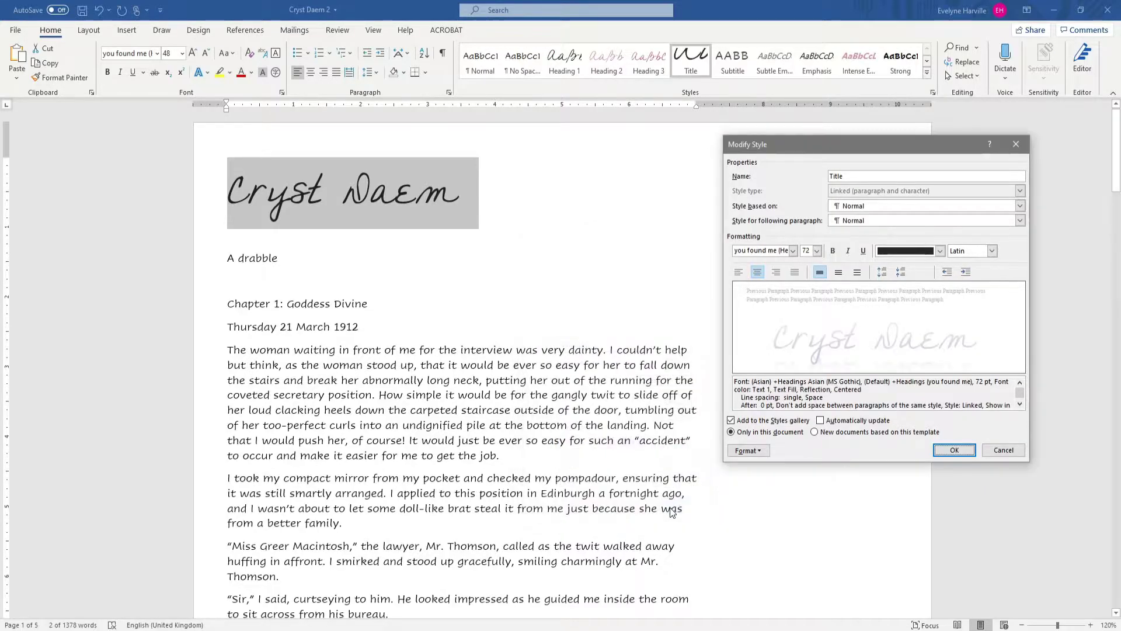
- Change the Title style's font to BoisterBlack
left_click(792, 251)
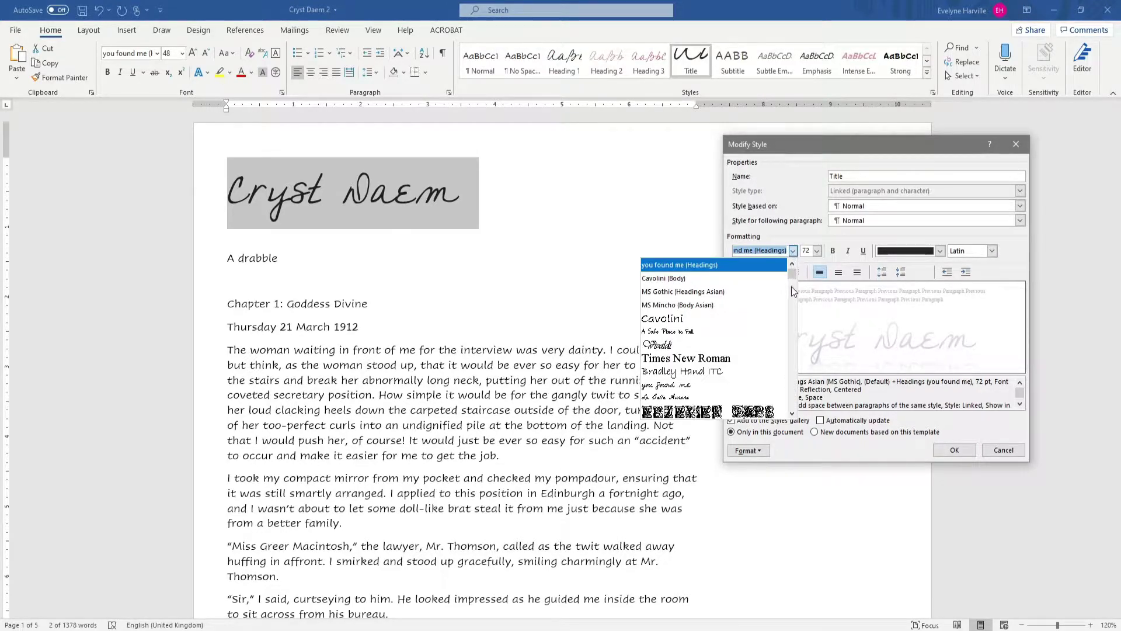
scroll(790, 370, "down", 4)
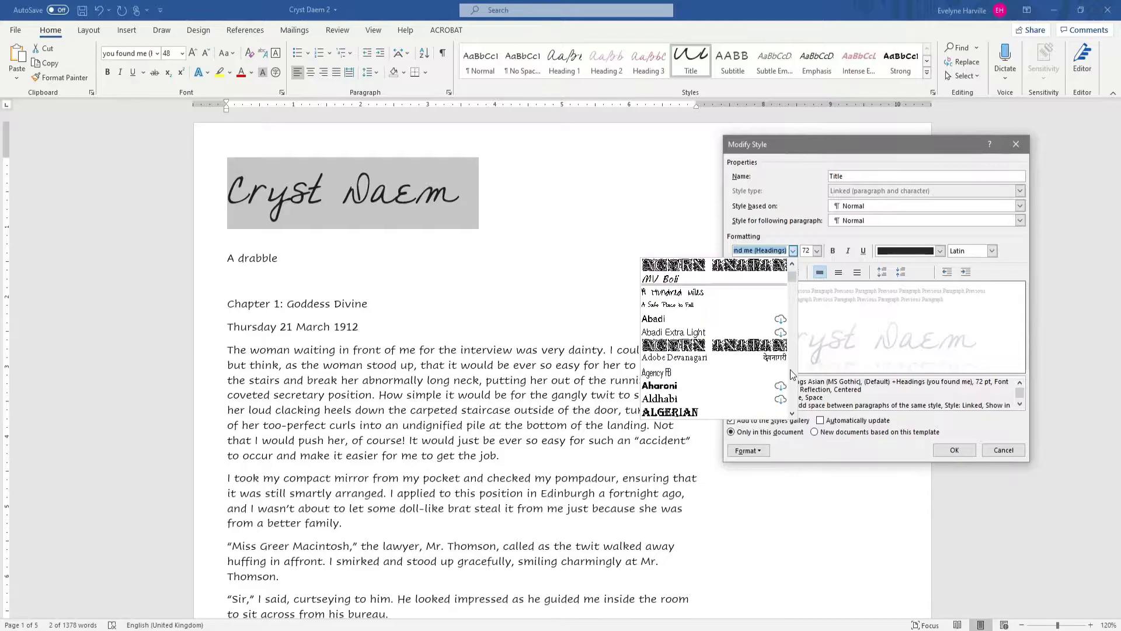
scroll(793, 374, "down", 5)
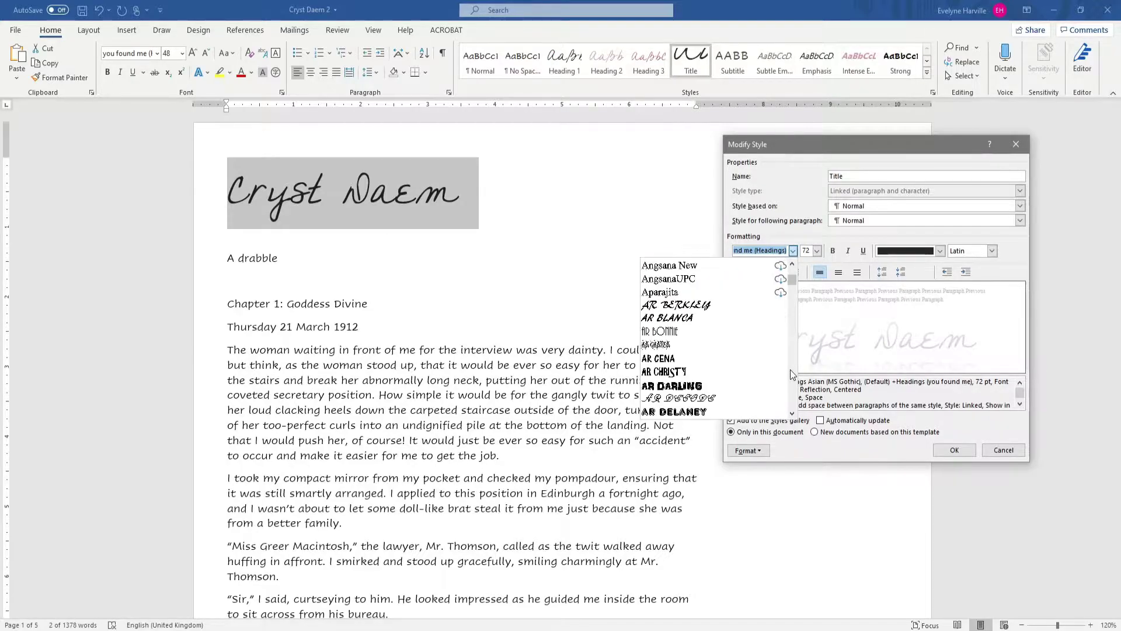
scroll(793, 374, "down", 5)
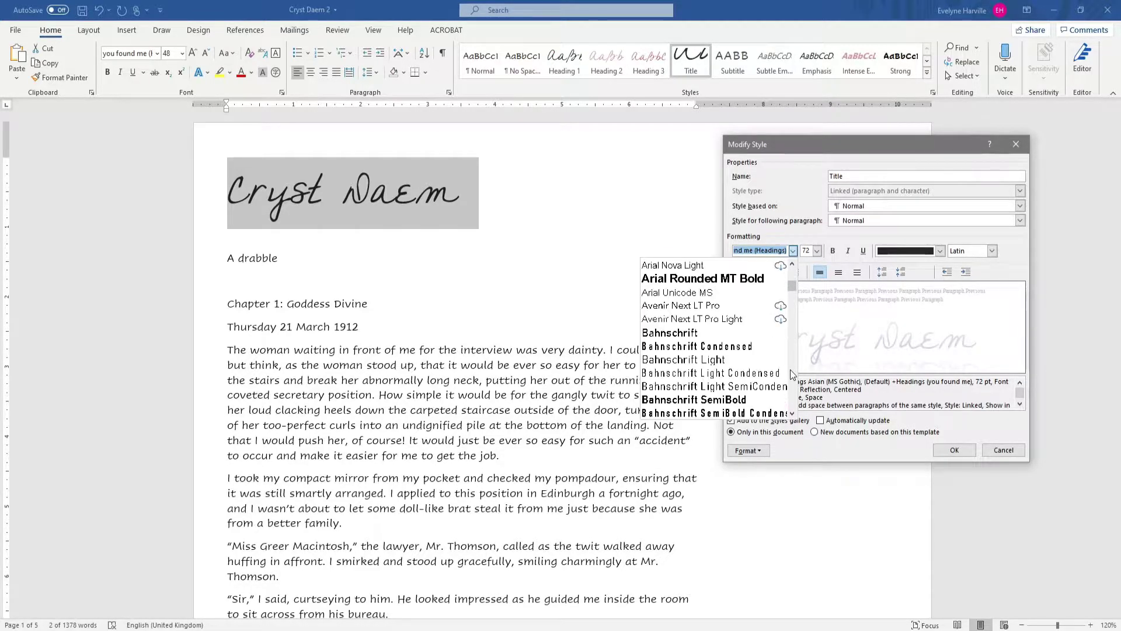
scroll(792, 374, "down", 3)
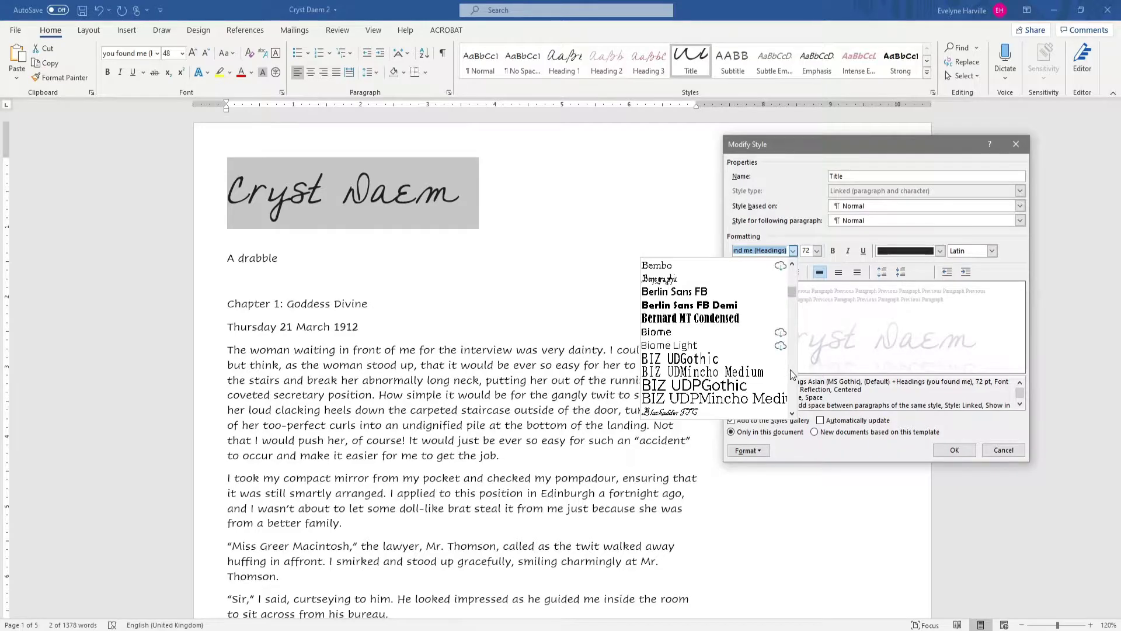
scroll(792, 374, "down", 4)
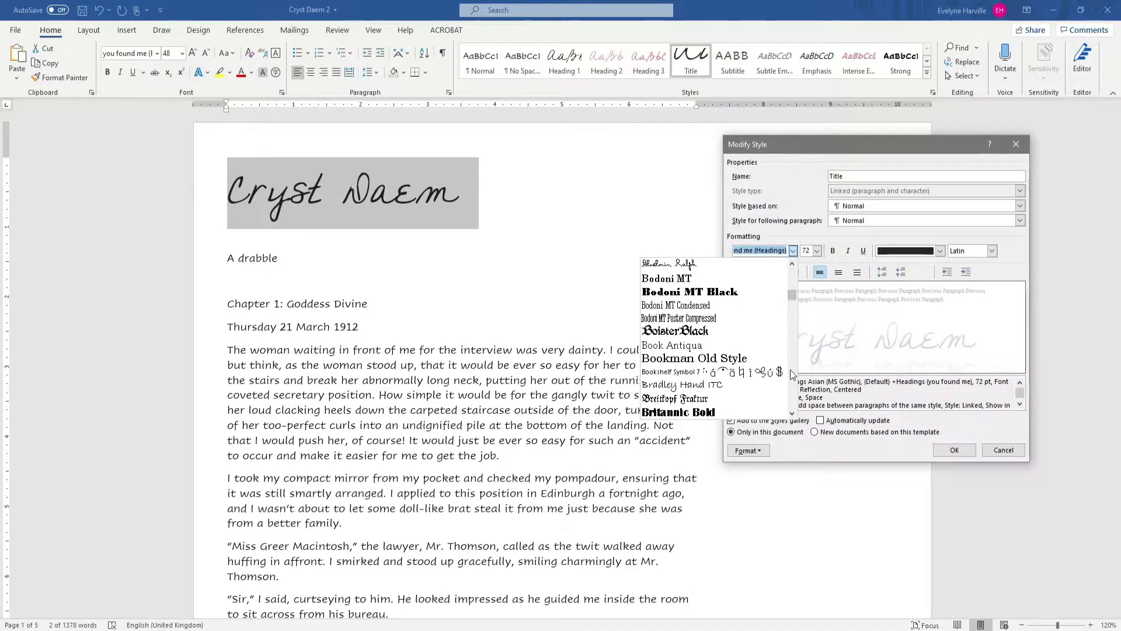
left_click(773, 334)
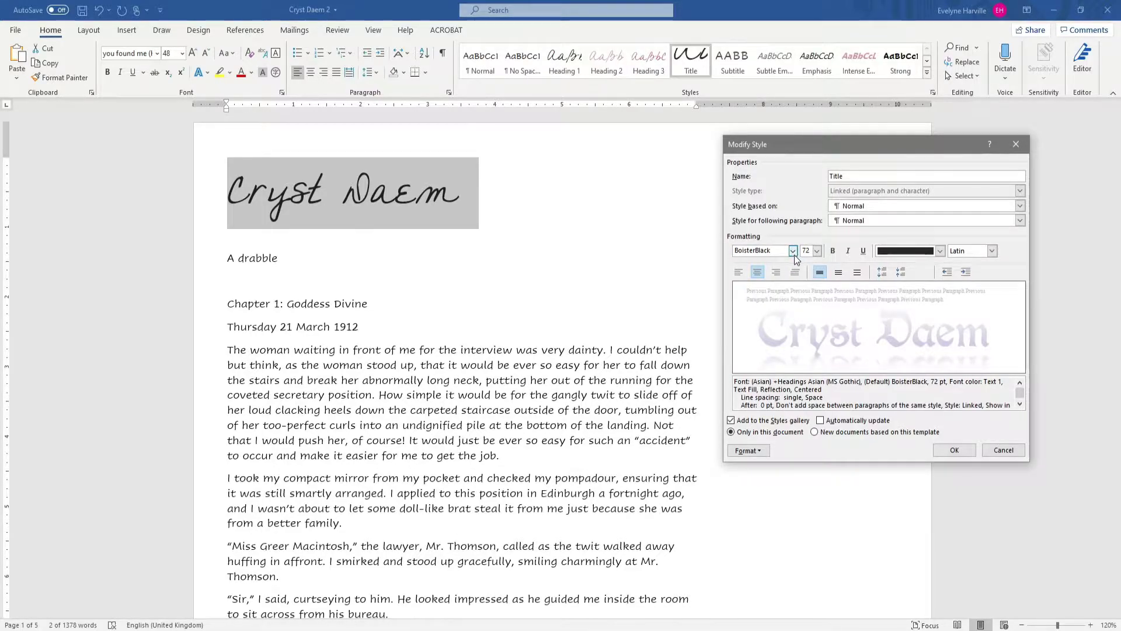
- Fill the Title style's text with the Medium Gradient - Accent 1 preset in a linear direction at 270° and accept the text effects
left_click(748, 451)
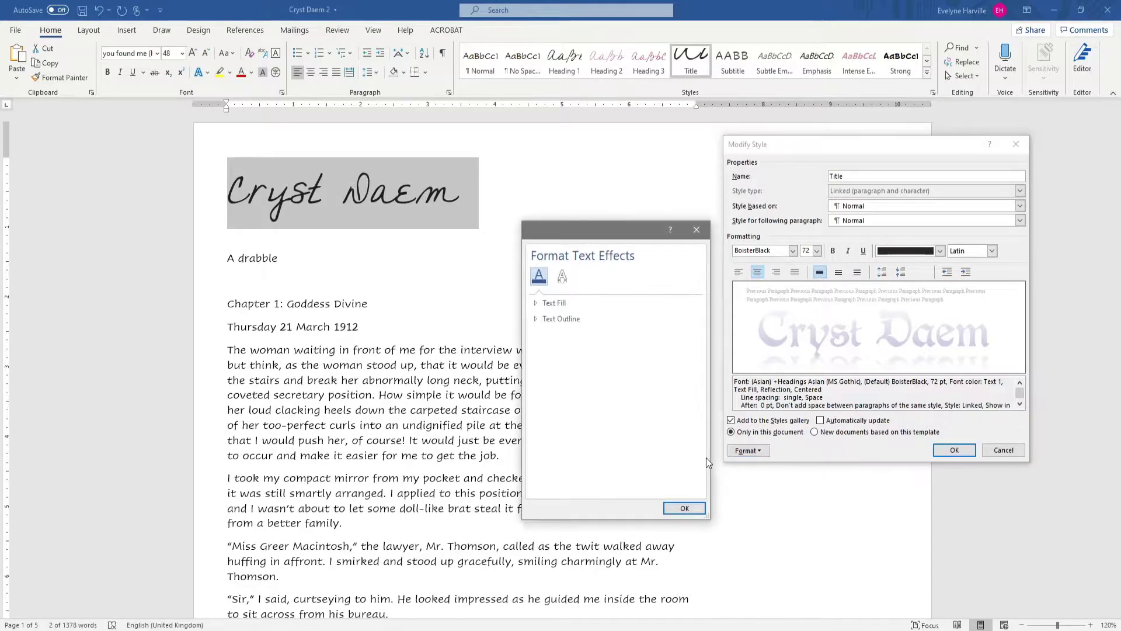
left_click(554, 303)
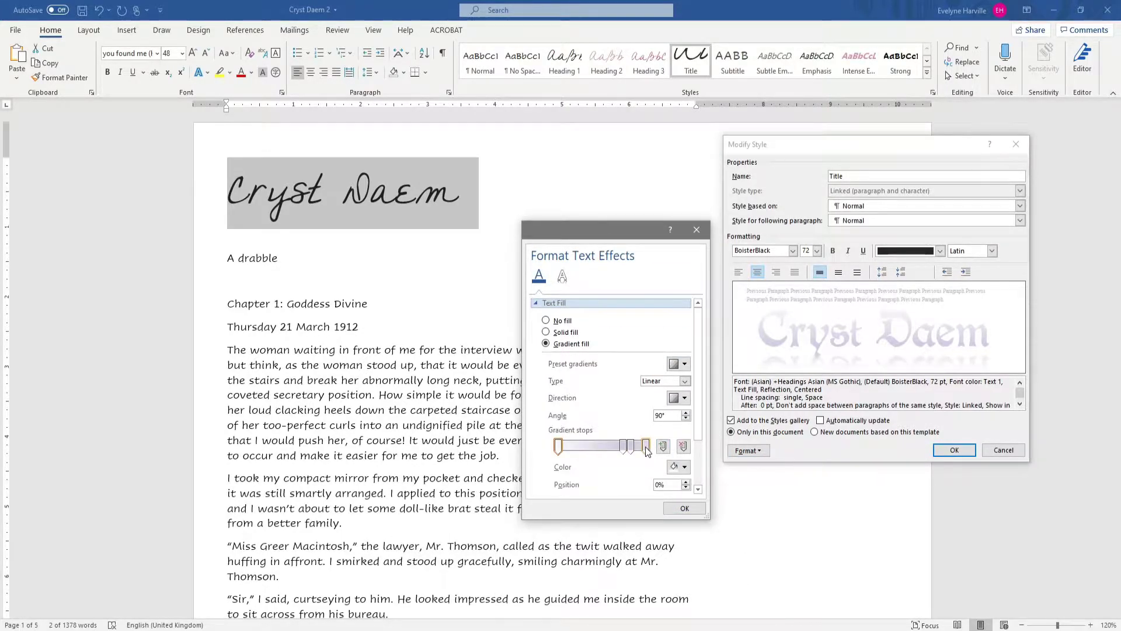
left_click(685, 364)
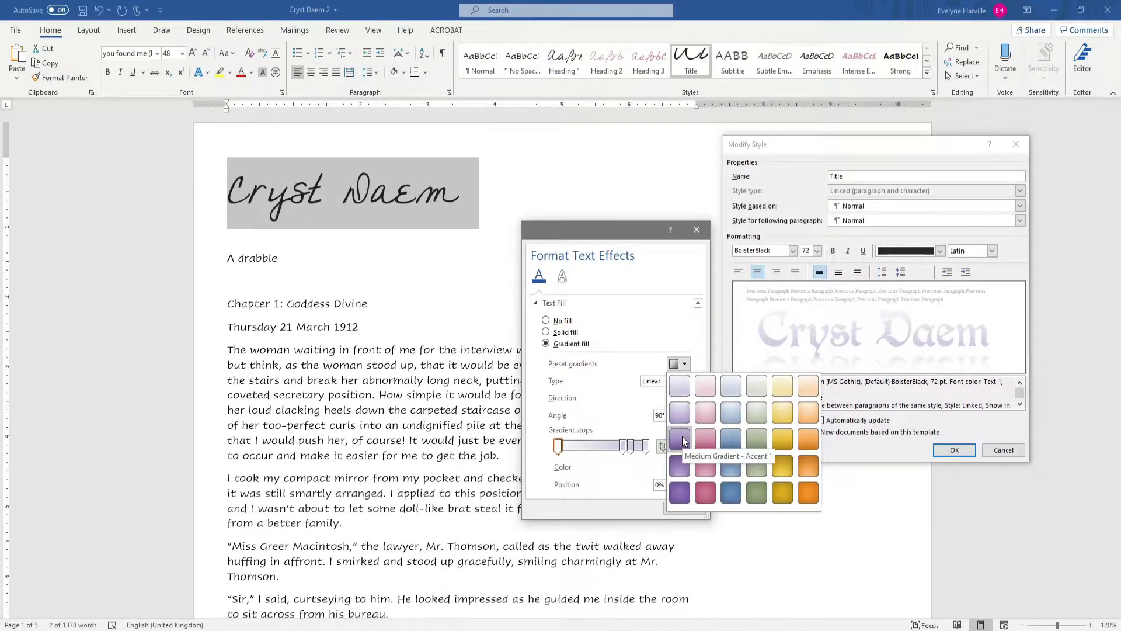
left_click(680, 439)
left_click(685, 398)
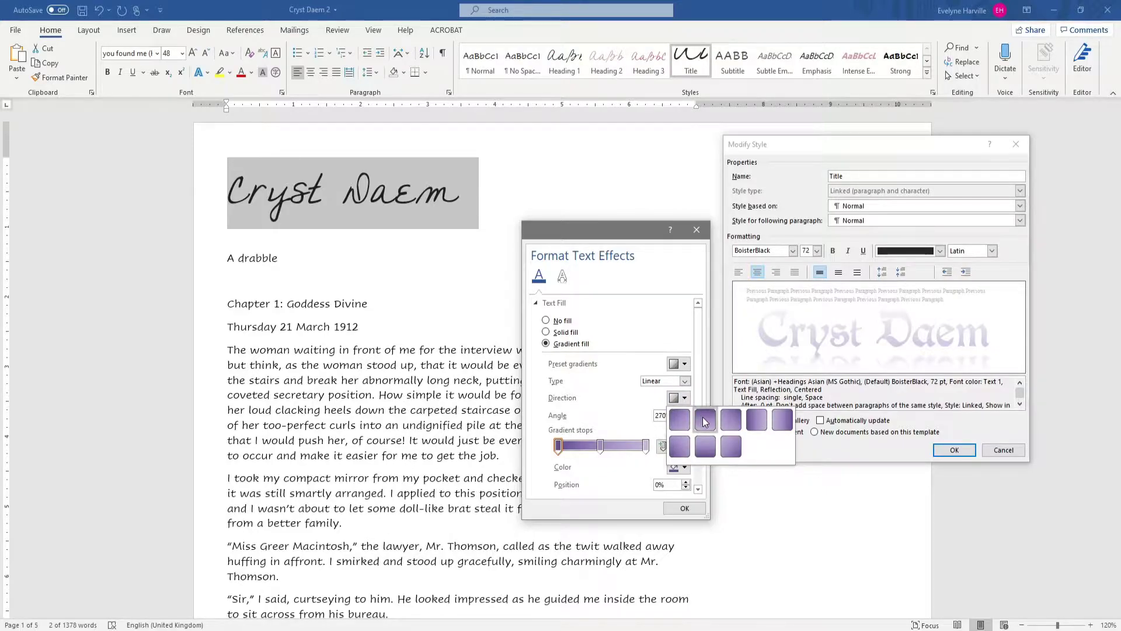
left_click(704, 446)
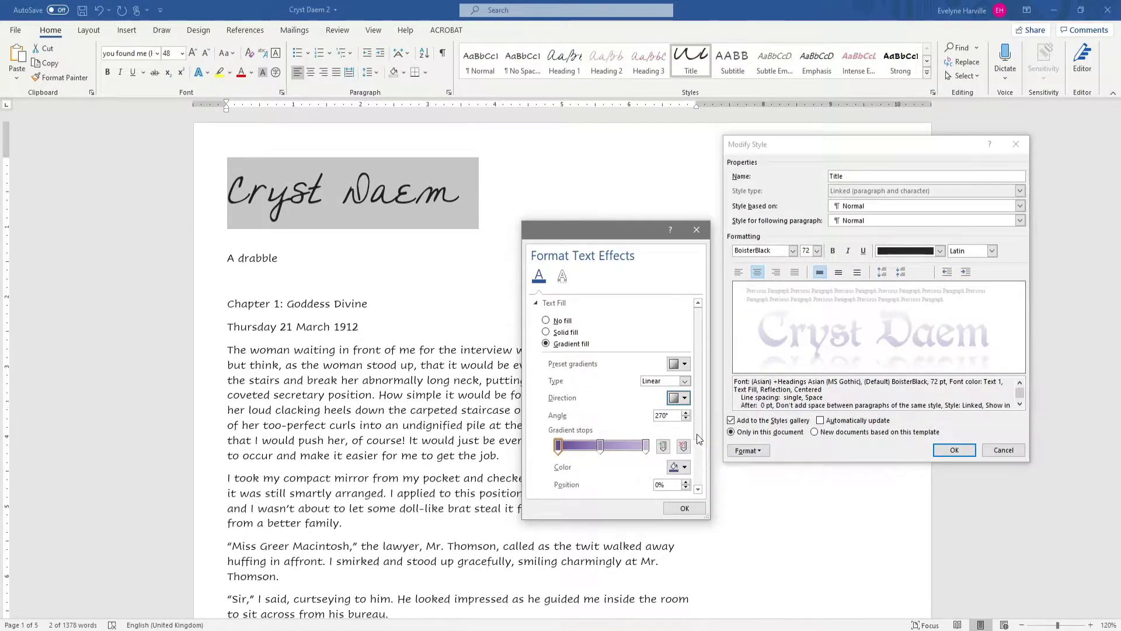
key("Return")
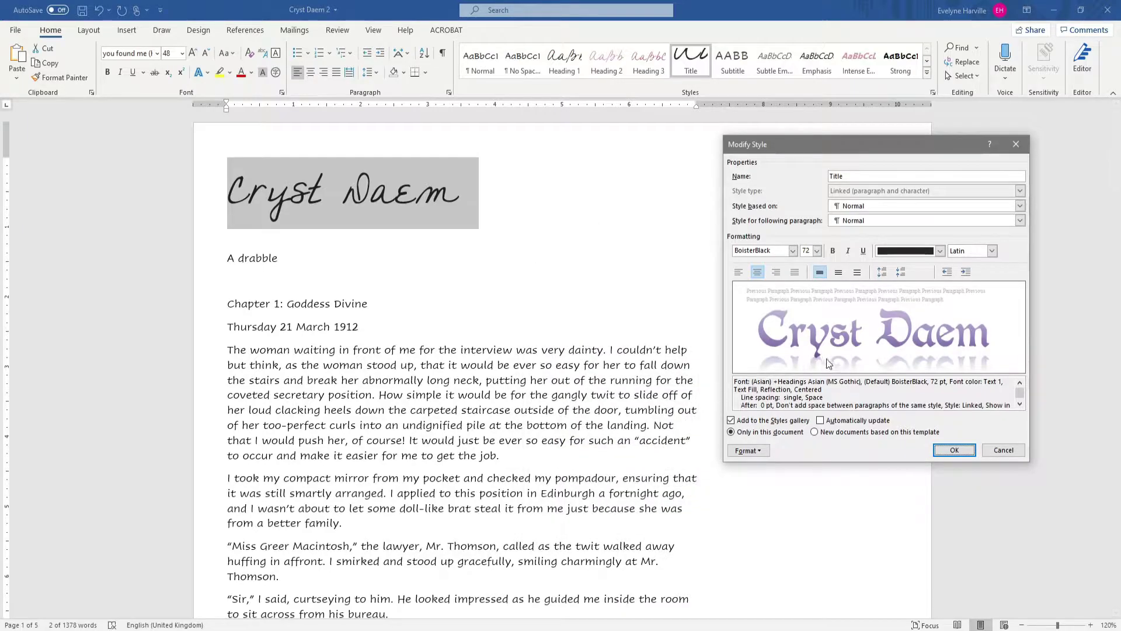
- Recolour the 100% gradient stop of the Title style's text fill to a paler purple theme shade
left_click(748, 451)
left_click(730, 577)
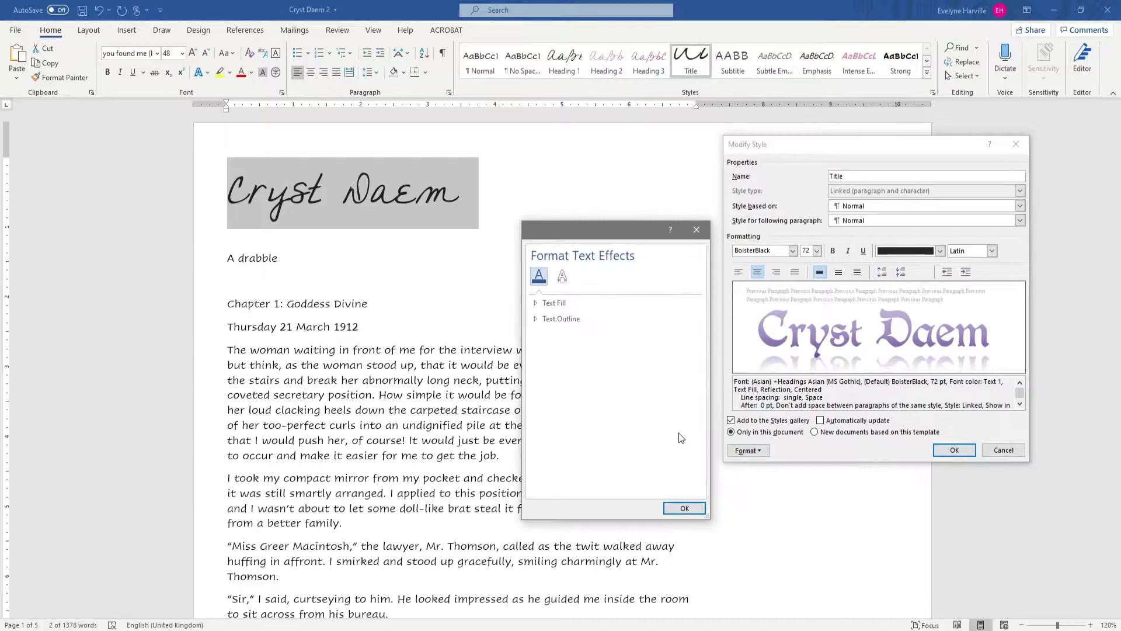
left_click(552, 303)
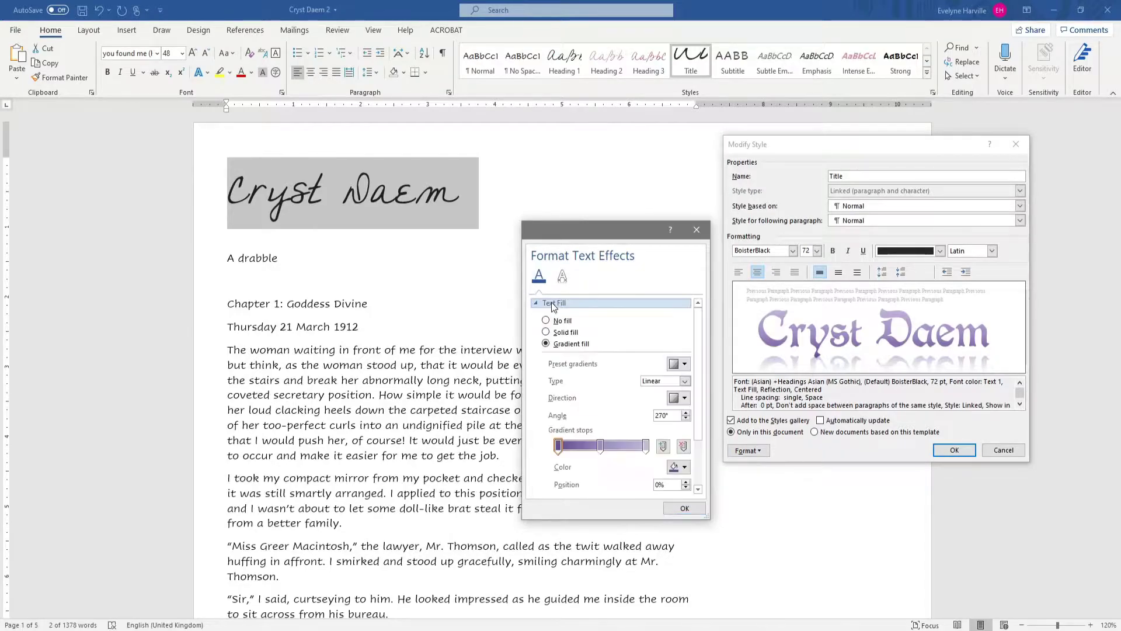
left_click(647, 448)
left_click(682, 468)
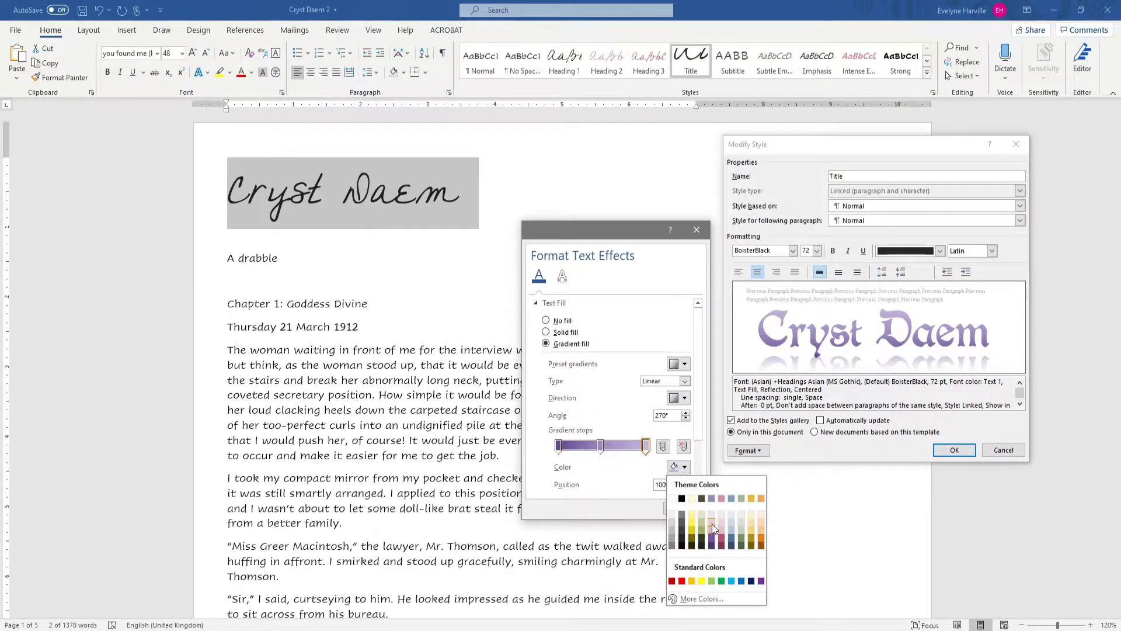
left_click(711, 524)
left_click(682, 467)
left_click(712, 517)
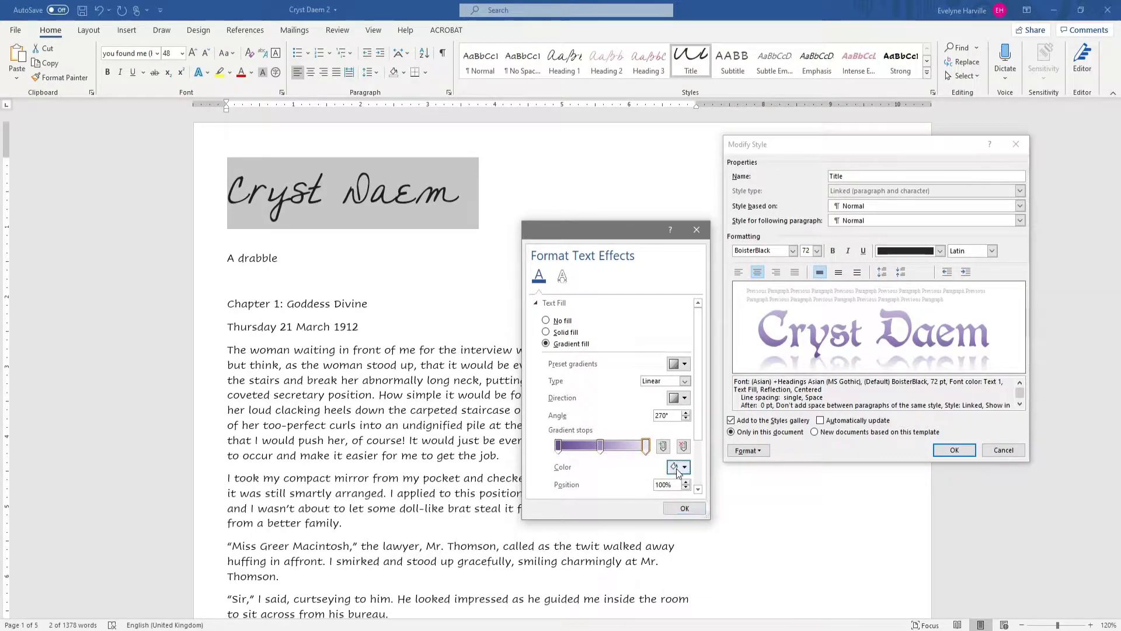
left_click(682, 466)
left_click(705, 523)
- Set the 48% gradient stop to a purple theme shade and apply the modified Title style
left_click(601, 446)
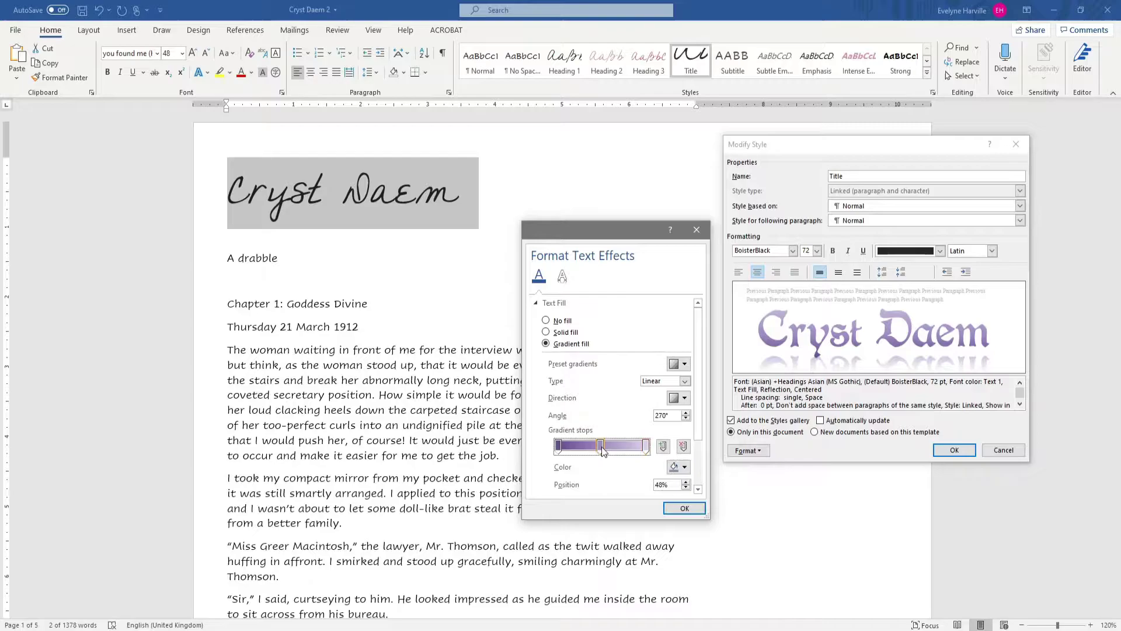
left_click(682, 466)
left_click(713, 532)
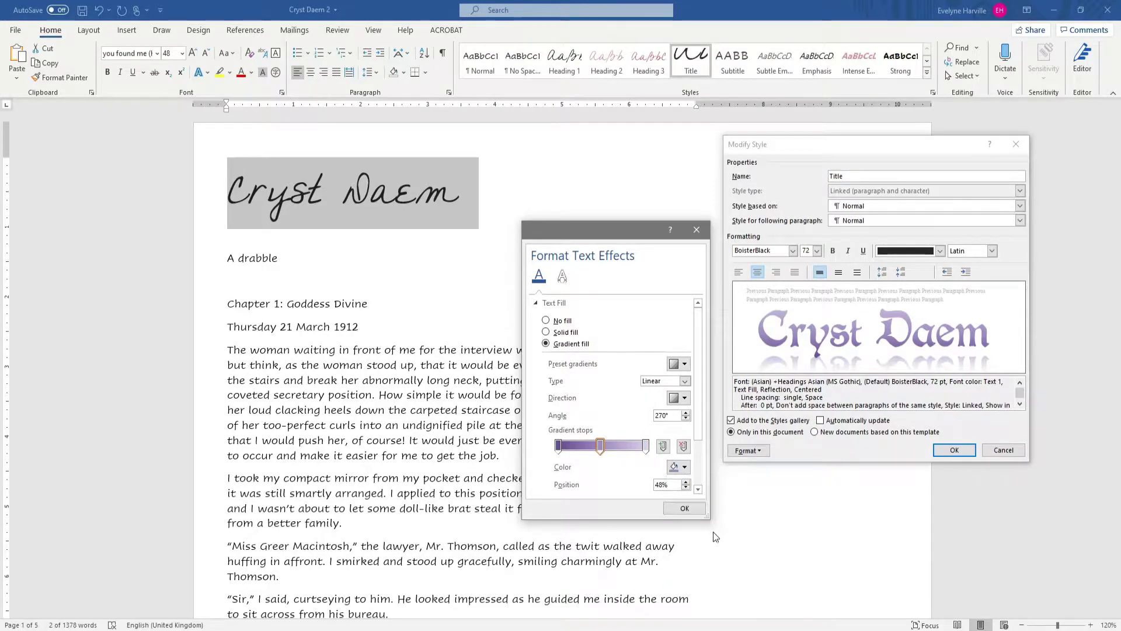
left_click(684, 508)
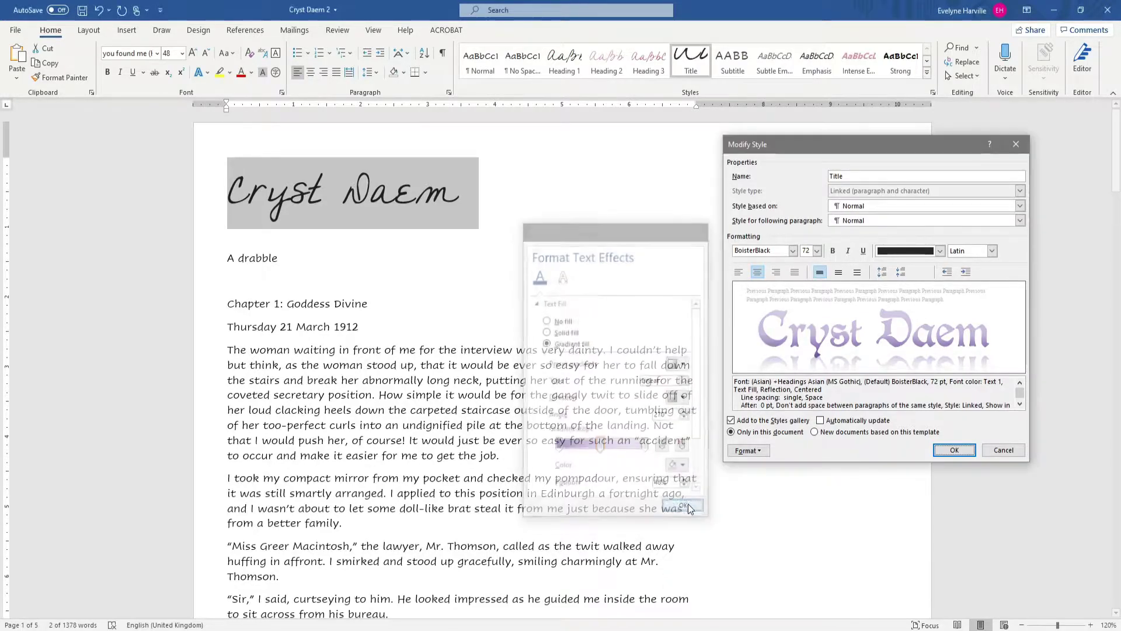
left_click(954, 450)
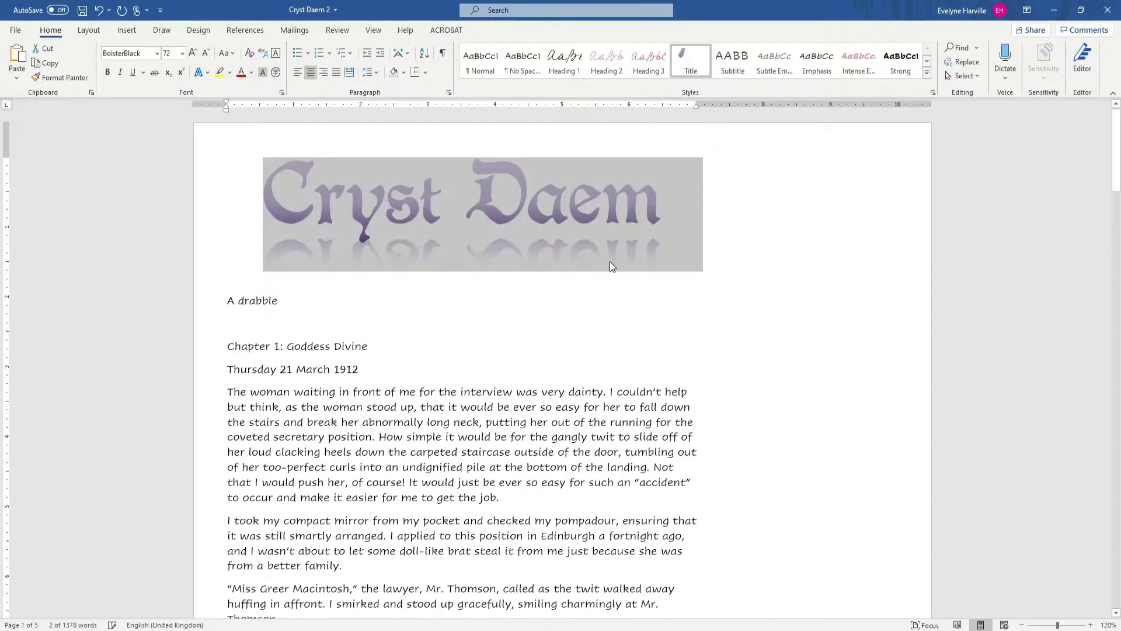
- Apply the Subtitle style to the "A drabble" line below the title and center it
left_click(496, 273)
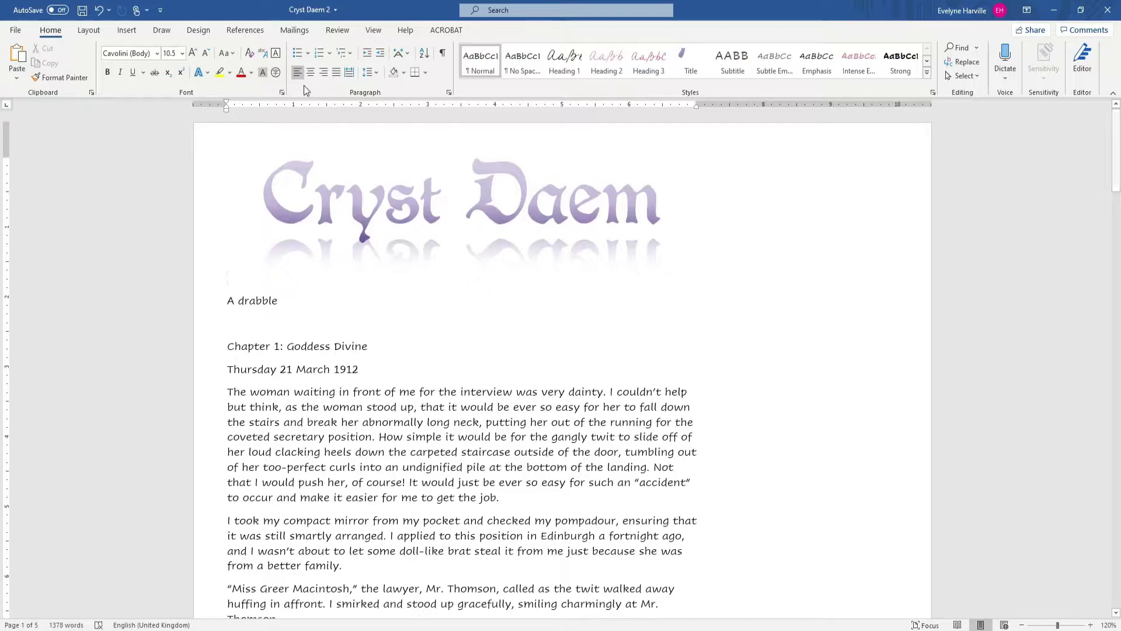
left_click(210, 308)
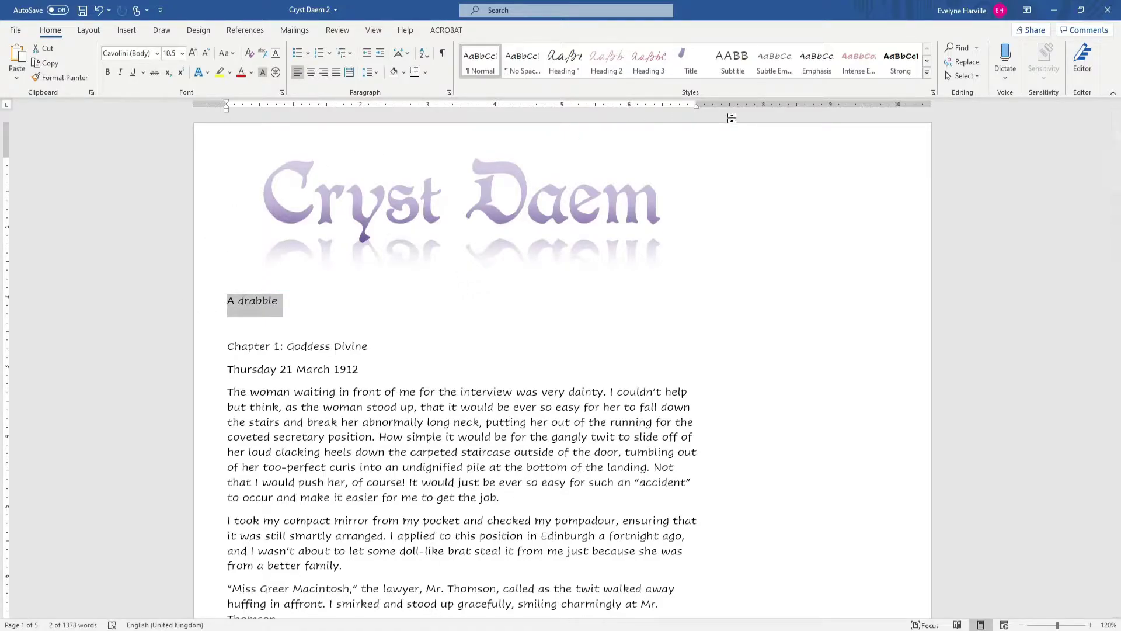
left_click(740, 68)
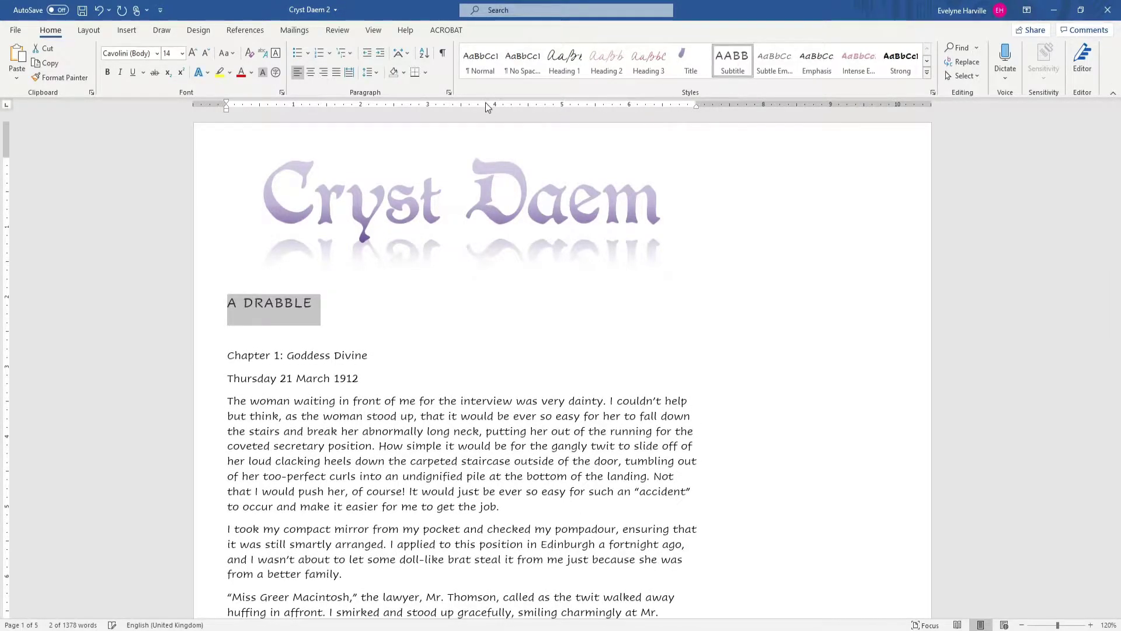
left_click(310, 72)
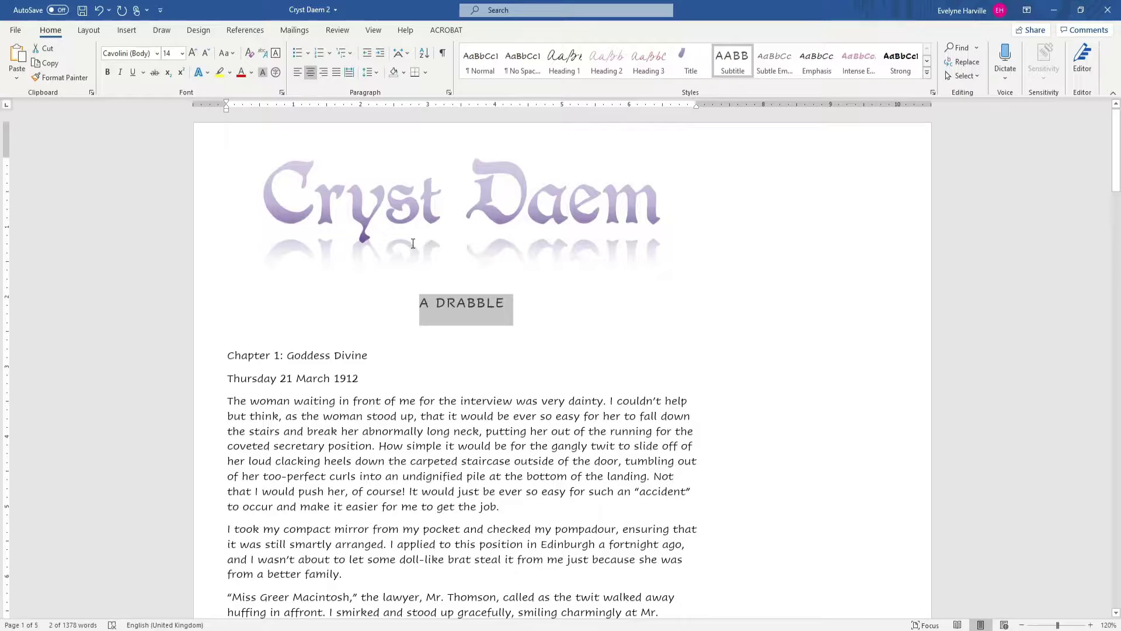
- Center the blank line between title and subtitle and insert the "Titanic breakup image" picture from the device there
left_click(473, 278)
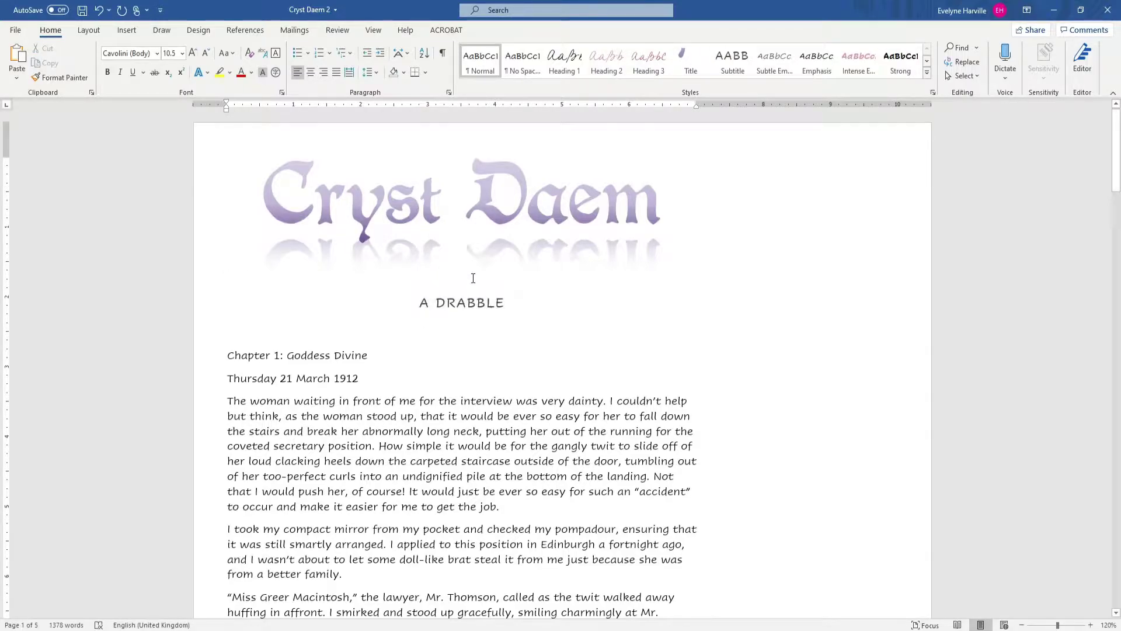
left_click(310, 72)
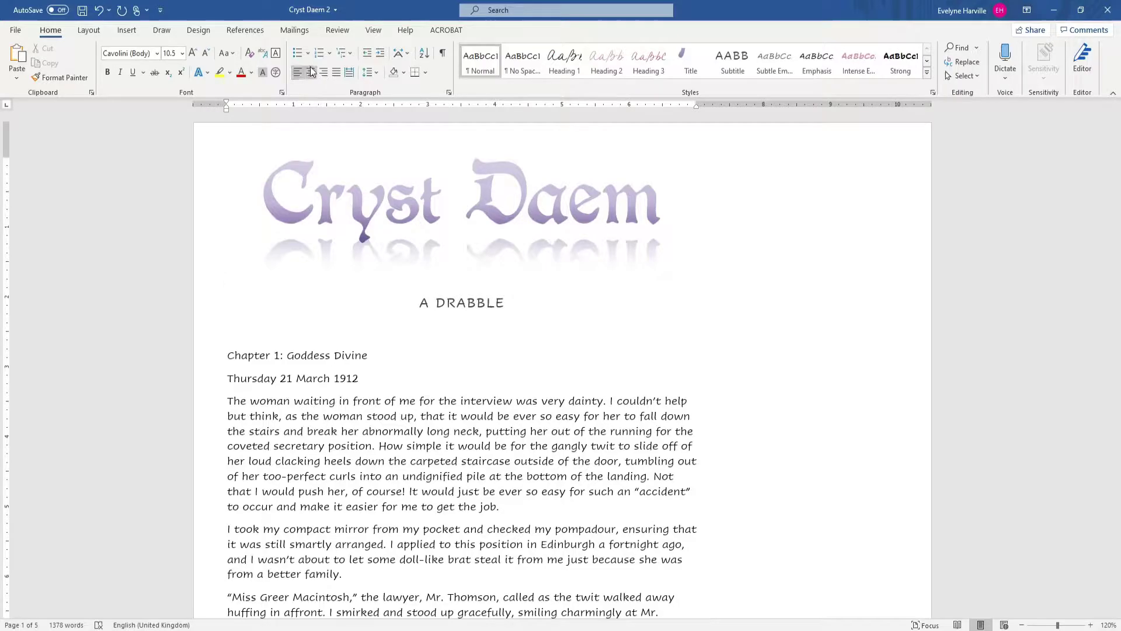
left_click(128, 31)
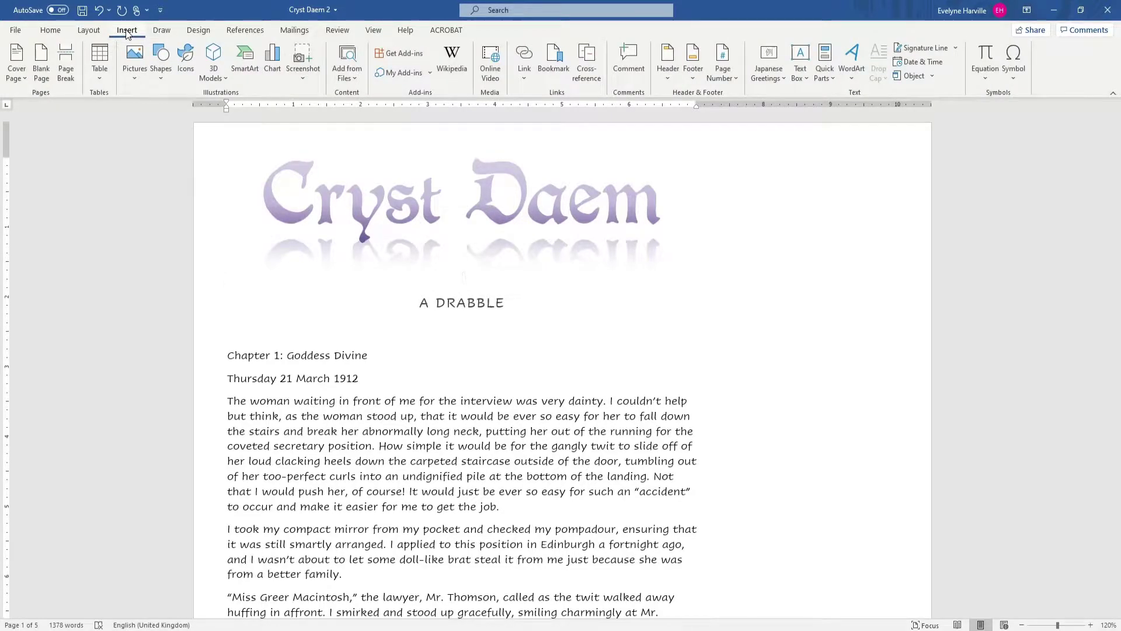
left_click(136, 69)
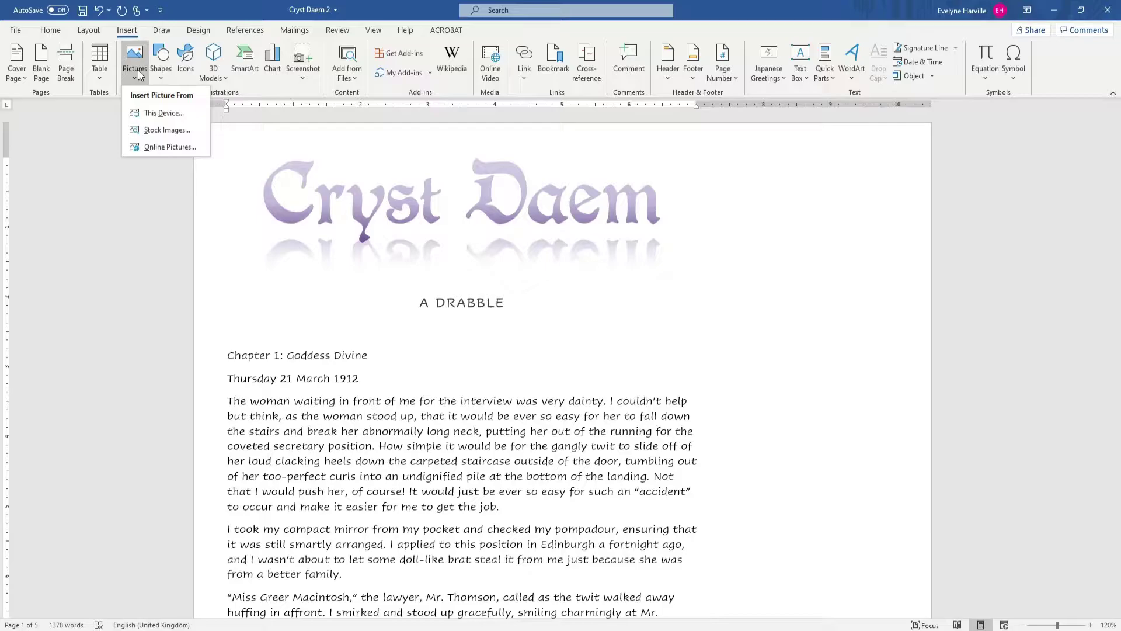
left_click(152, 113)
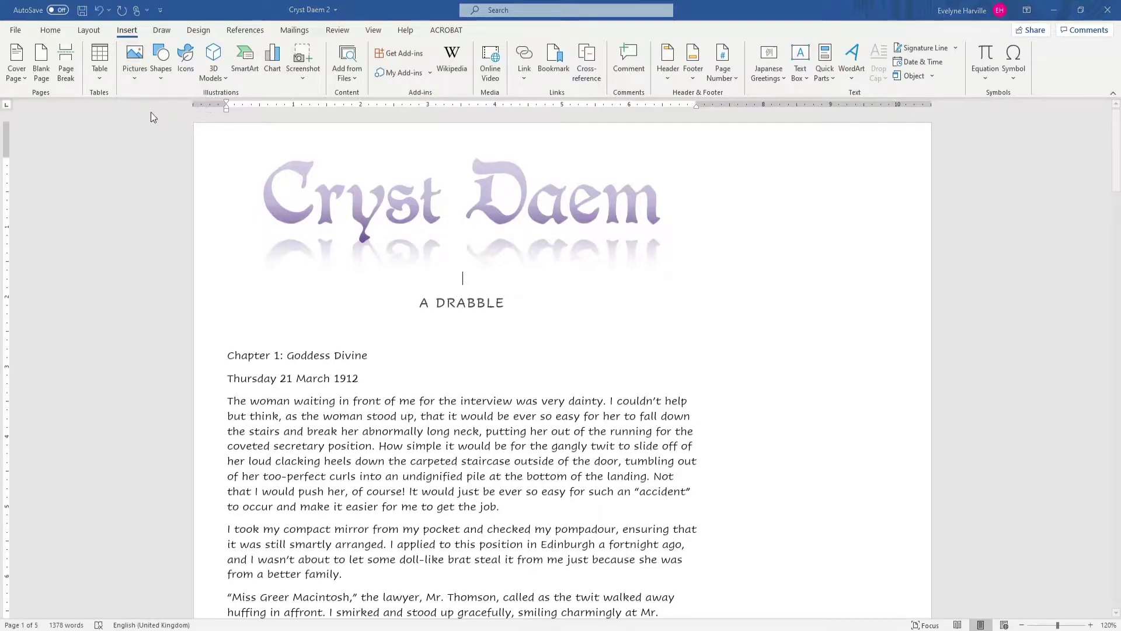
left_click(147, 98)
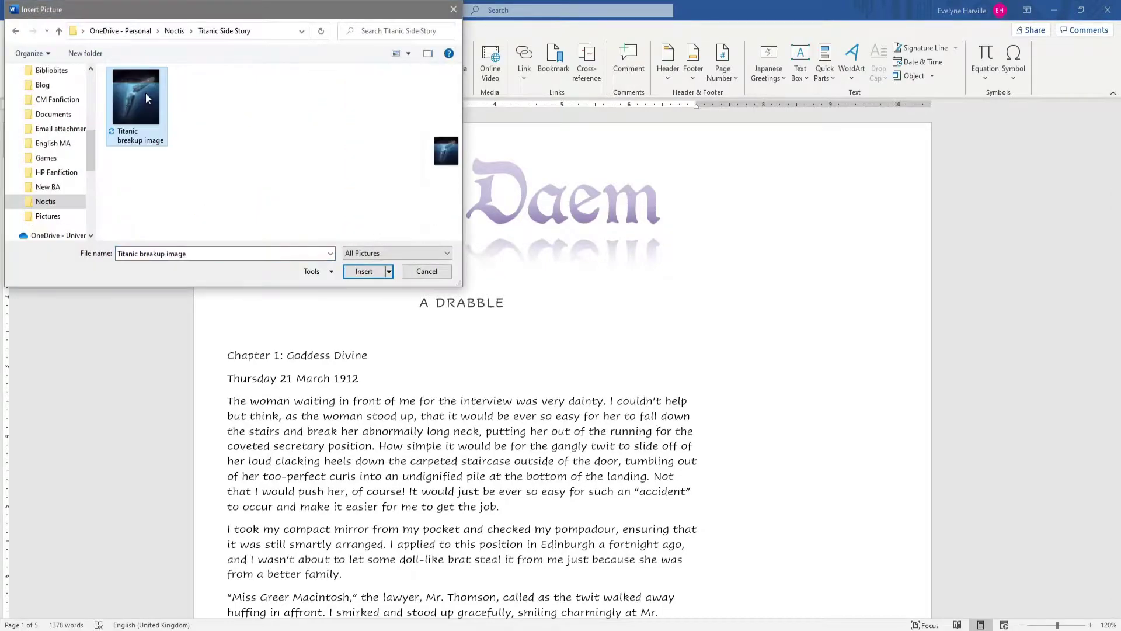
left_click(353, 271)
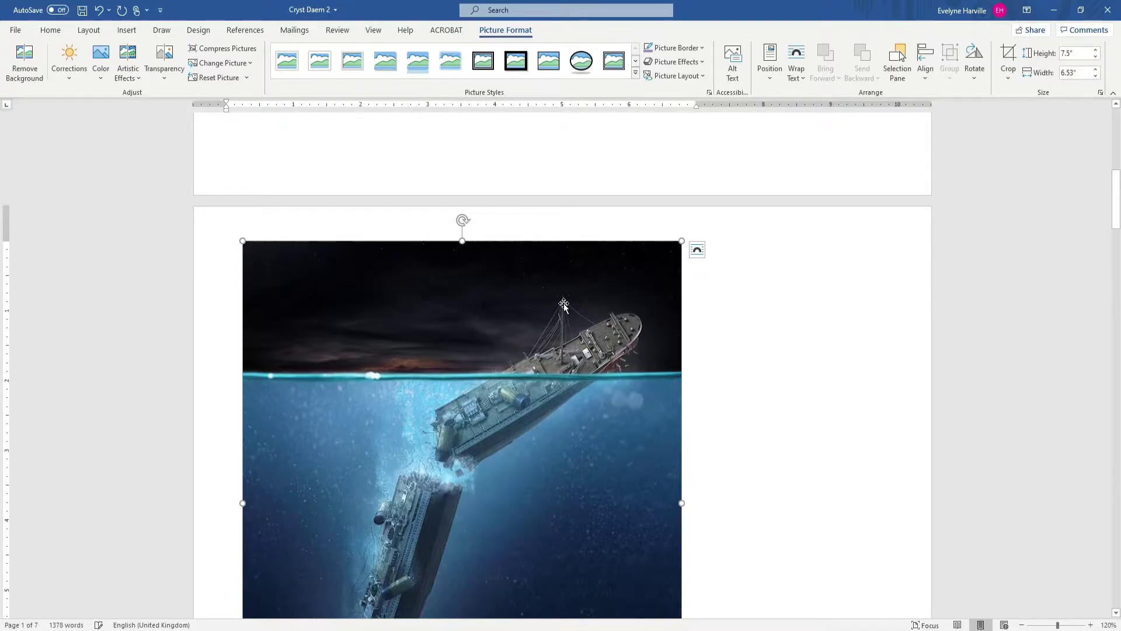
- Reduce the ship picture's width to 4.6" so it fits on the first page beneath the title
scroll(564, 305, "down", 5)
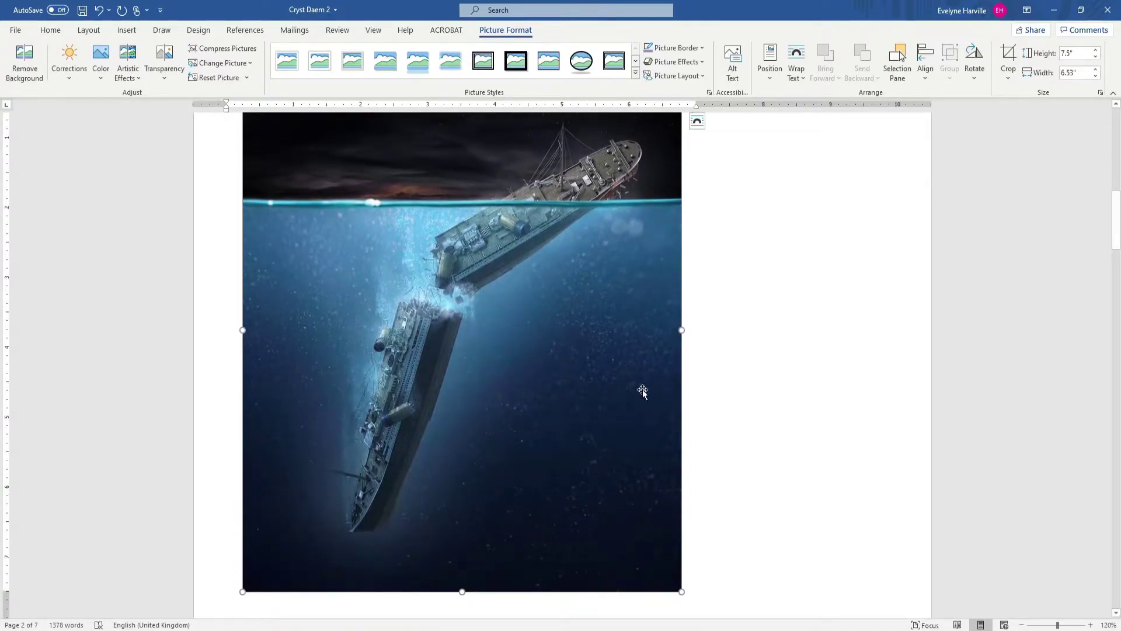
scroll(796, 358, "up", 2)
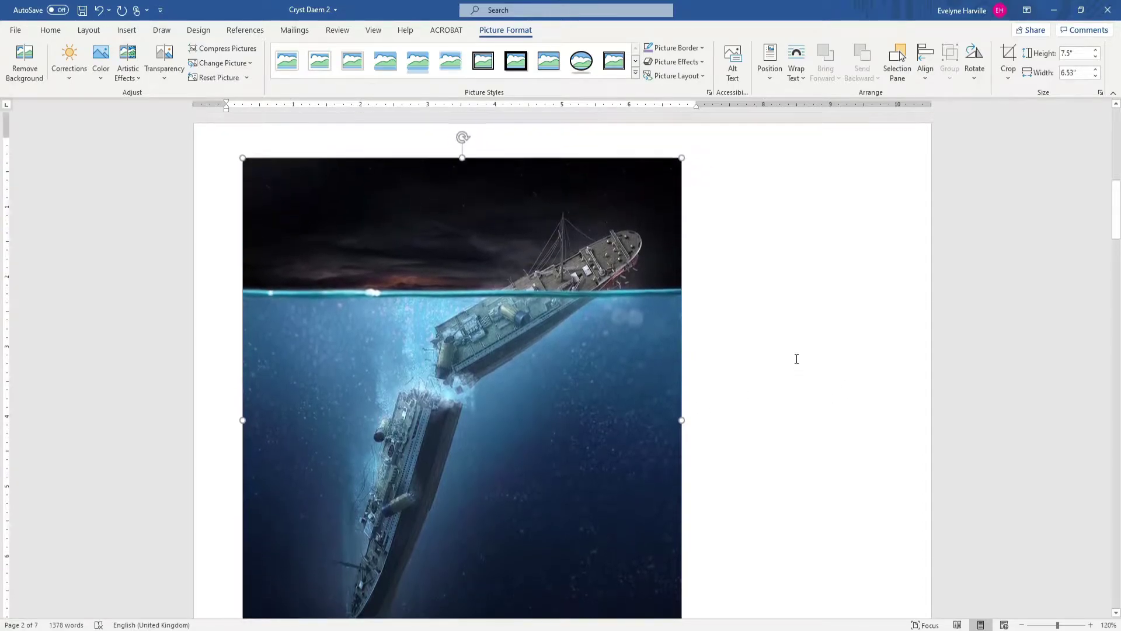
left_click(1096, 76)
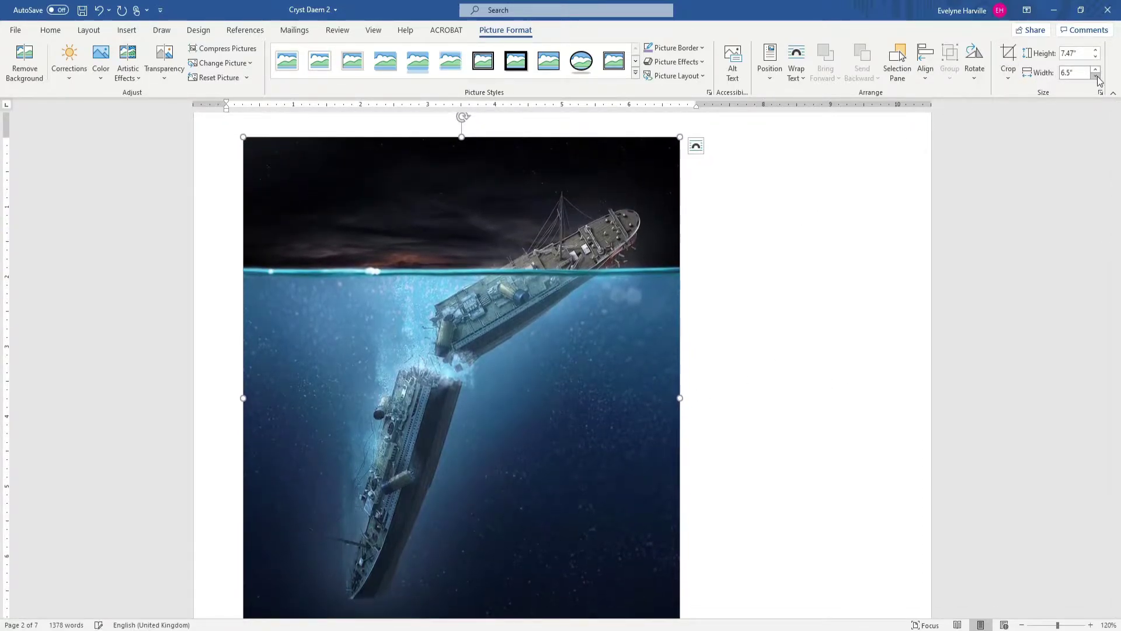
left_click(1096, 76)
left_click(1096, 76)
left_click(1096, 76)
left_click(1096, 76)
left_click(1096, 76)
left_click(1096, 76)
left_click(1097, 76)
scroll(619, 345, "down", 7)
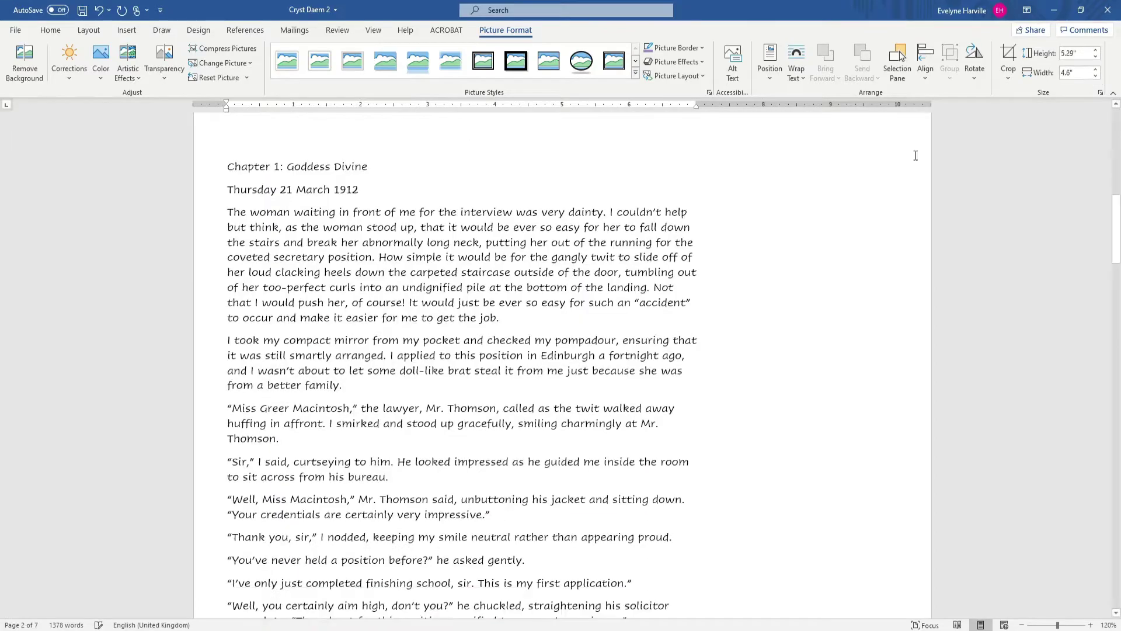
scroll(619, 345, "up", 7)
scroll(642, 323, "up", 3)
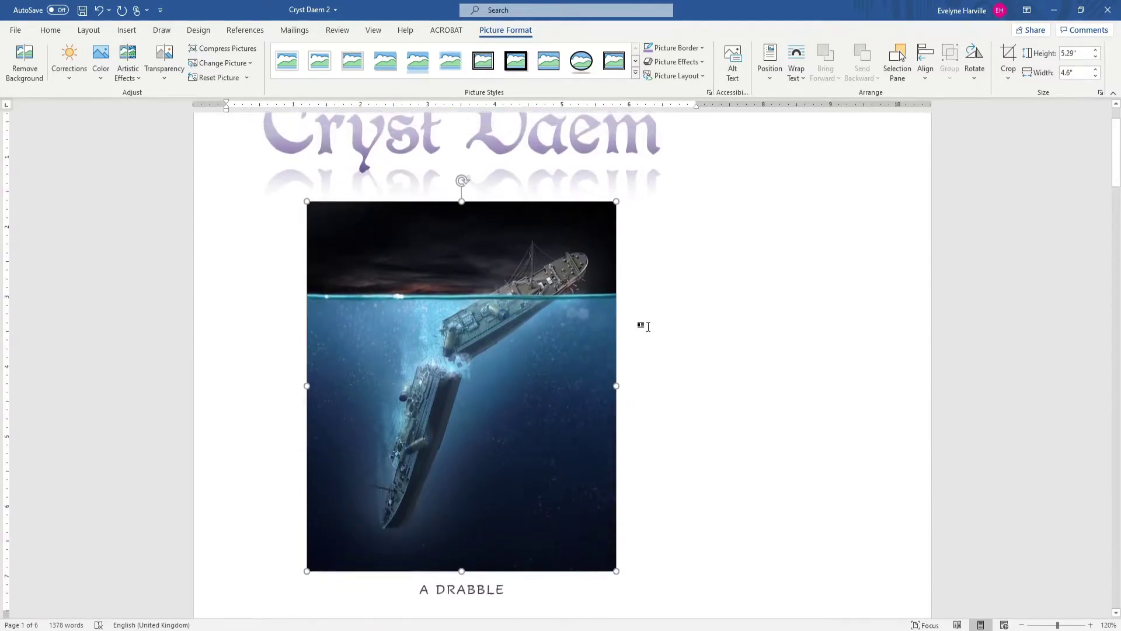
- Modify the Title style to a font size of 48 pt
left_click(572, 174)
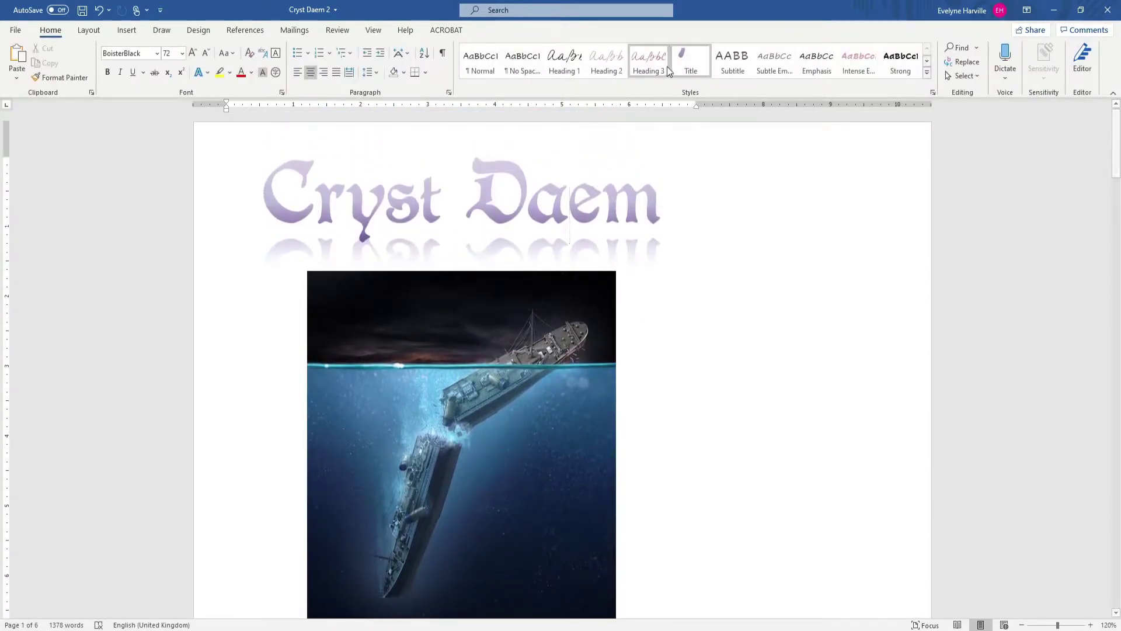
right_click(691, 61)
left_click(697, 81)
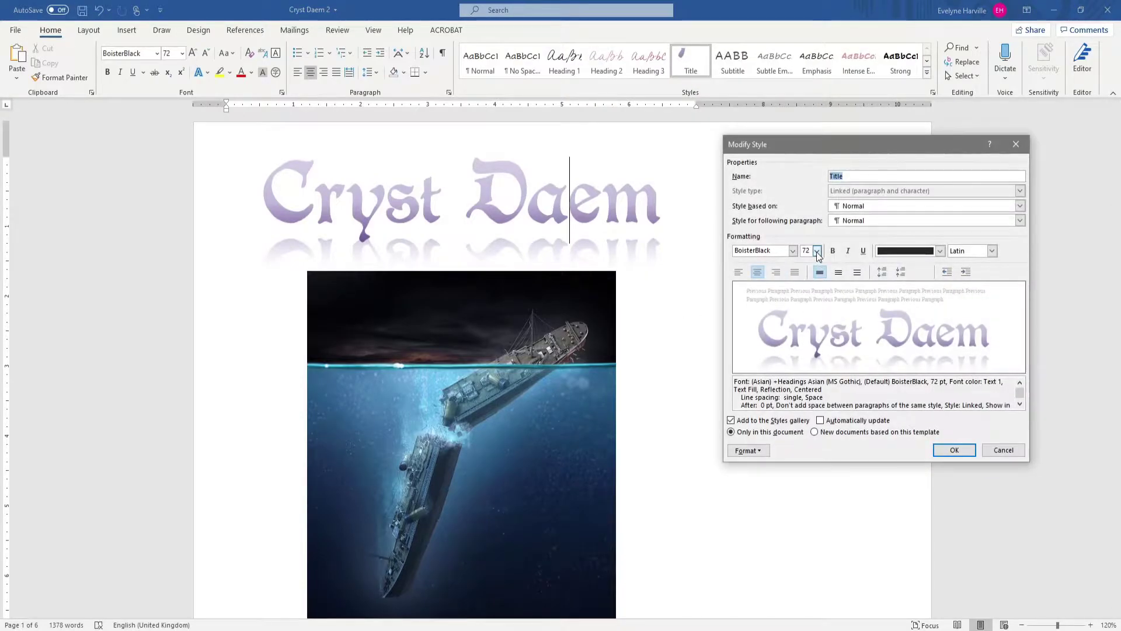
left_click(817, 250)
left_click(803, 341)
left_click(958, 450)
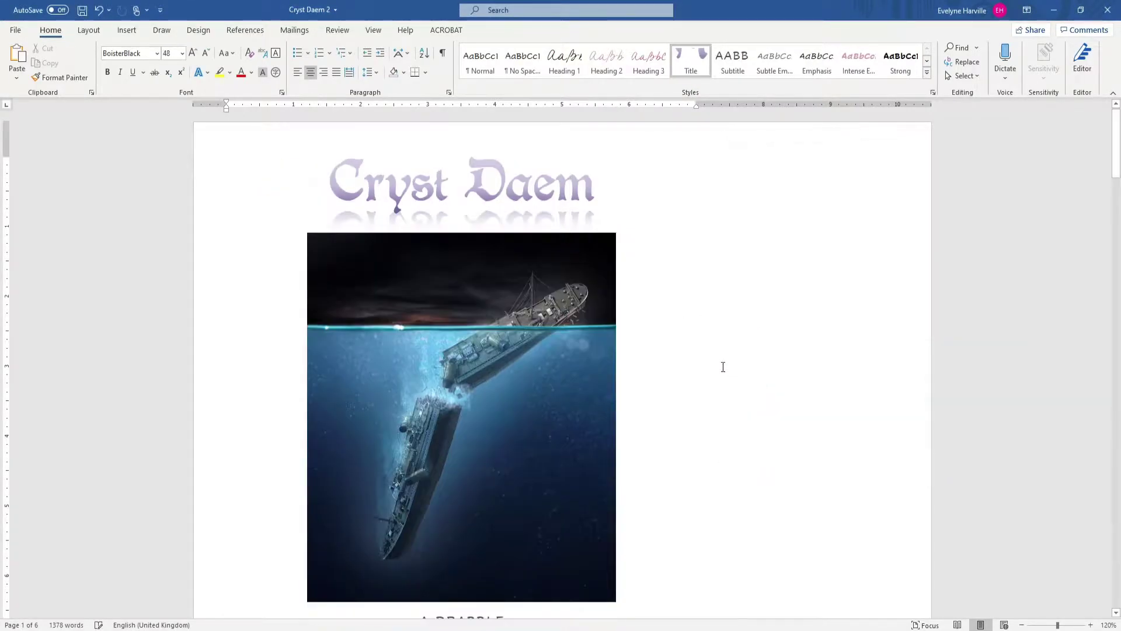
- Increase the ship picture's height to 5.6"
scroll(556, 338, "down", 4)
left_click(556, 338)
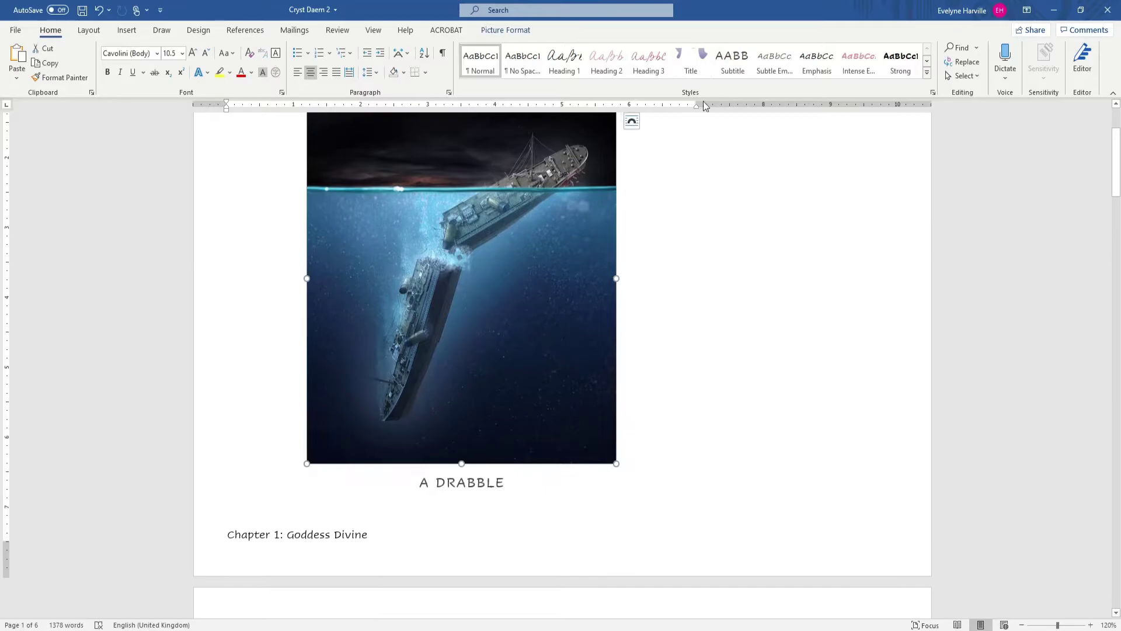
left_click(507, 30)
left_click(1094, 51)
left_click(1094, 51)
left_click(1094, 51)
left_click(1093, 51)
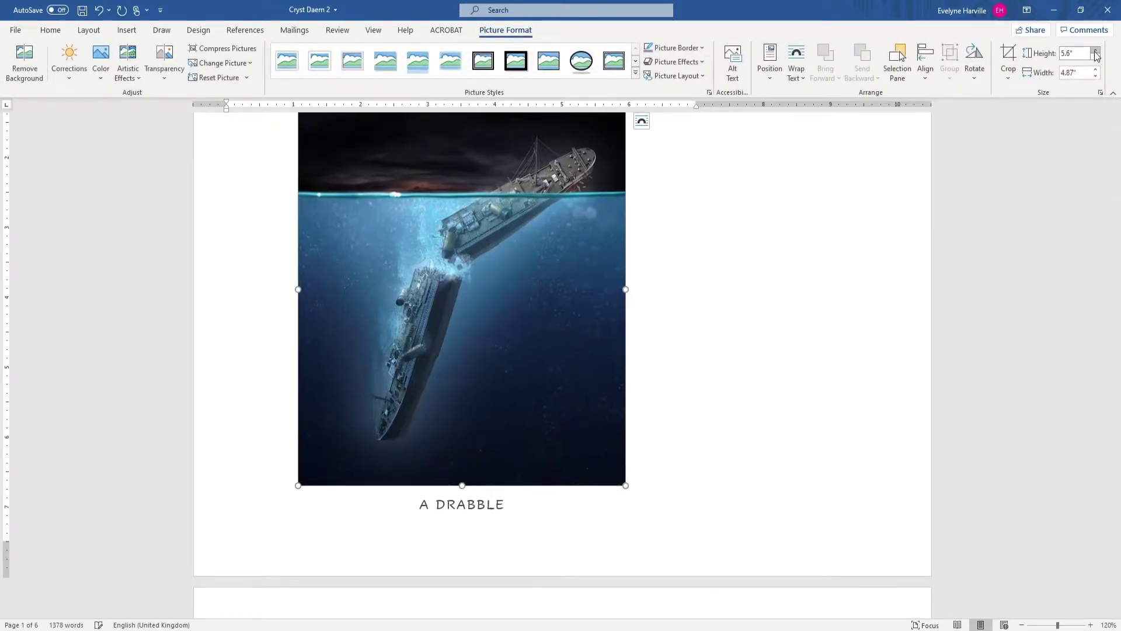
- Increase the ship picture's height on the title page to 6"
left_click(1094, 51)
left_click(1093, 51)
left_click(1094, 50)
left_click(1095, 51)
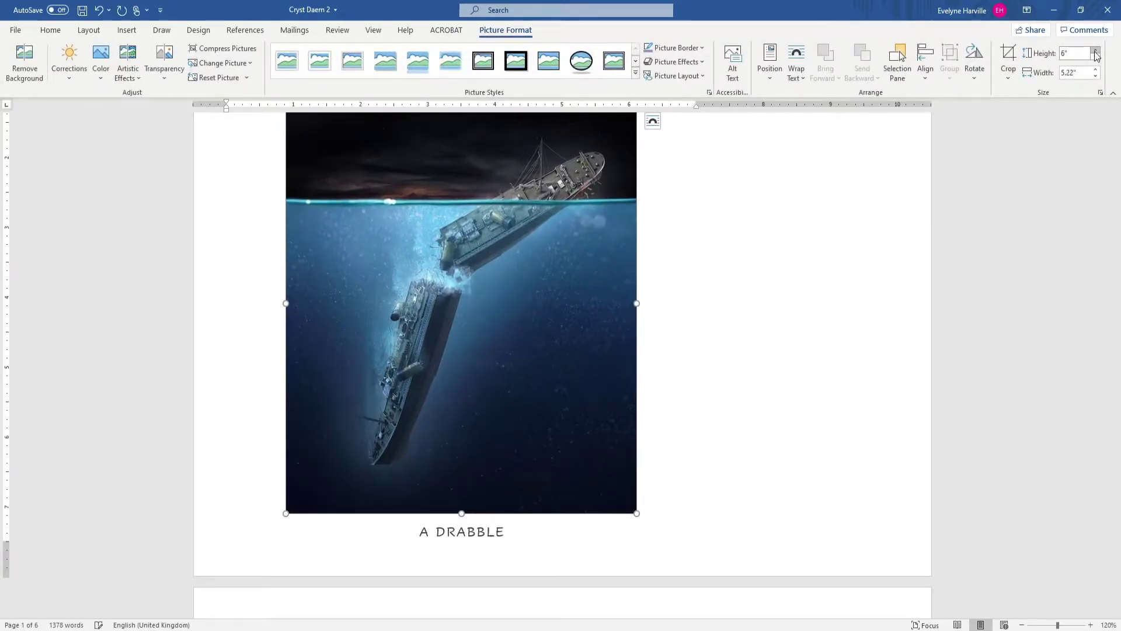
left_click(1094, 51)
left_click(1096, 57)
scroll(748, 376, "up", 3)
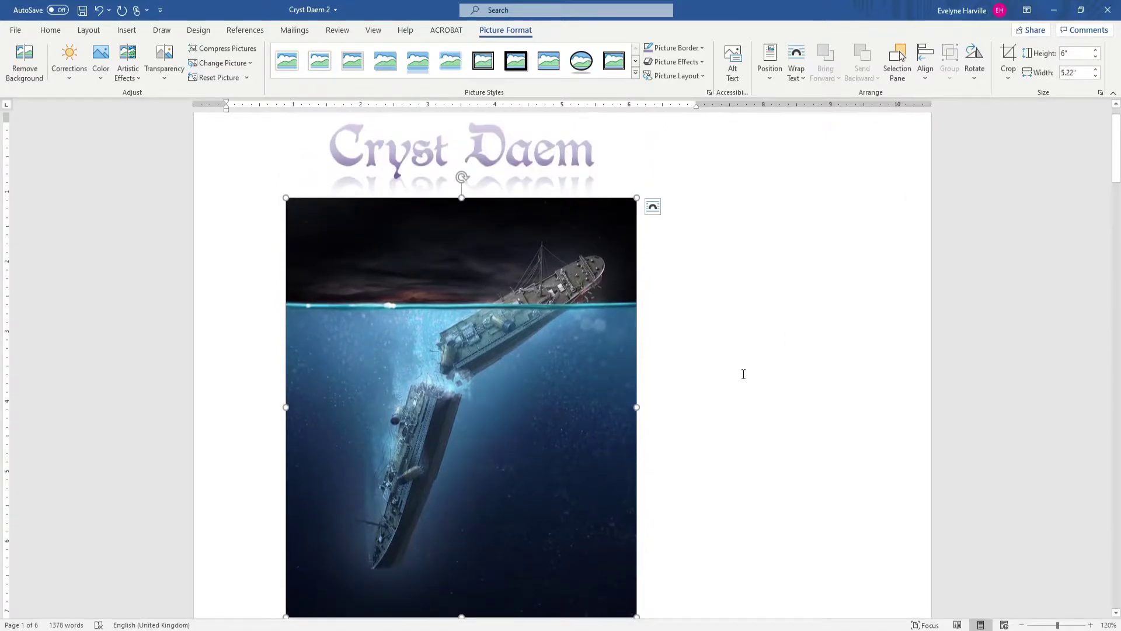
scroll(739, 371, "down", 2)
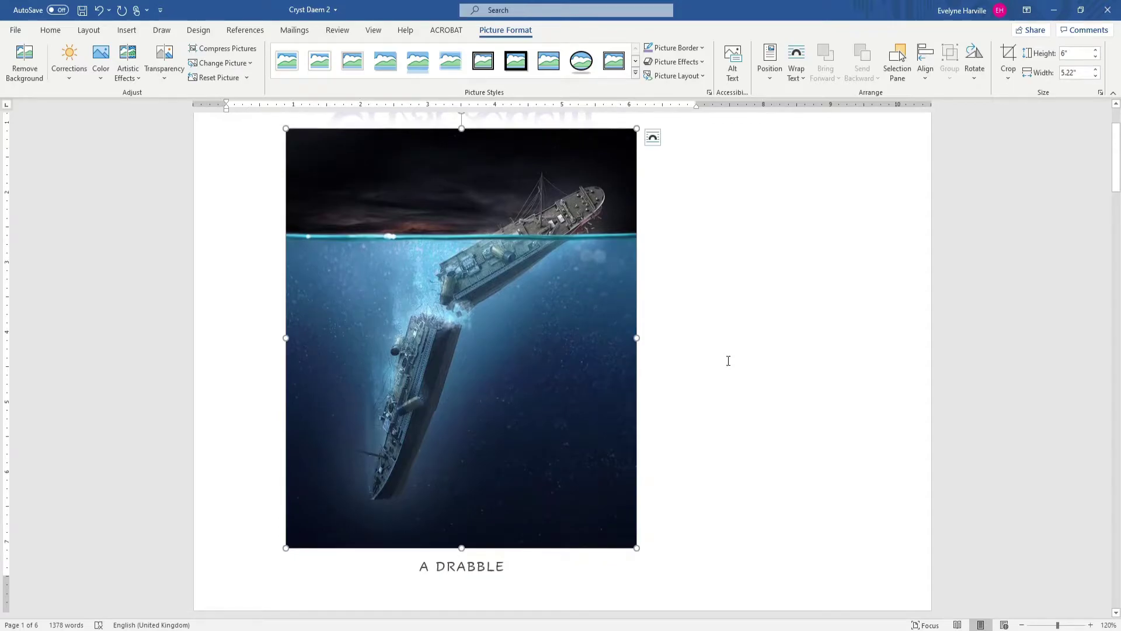
- Delete the blank line above "Chapter 1: Goddess Divine" and apply the Heading 1 style to that chapter title
scroll(726, 346, "down", 14)
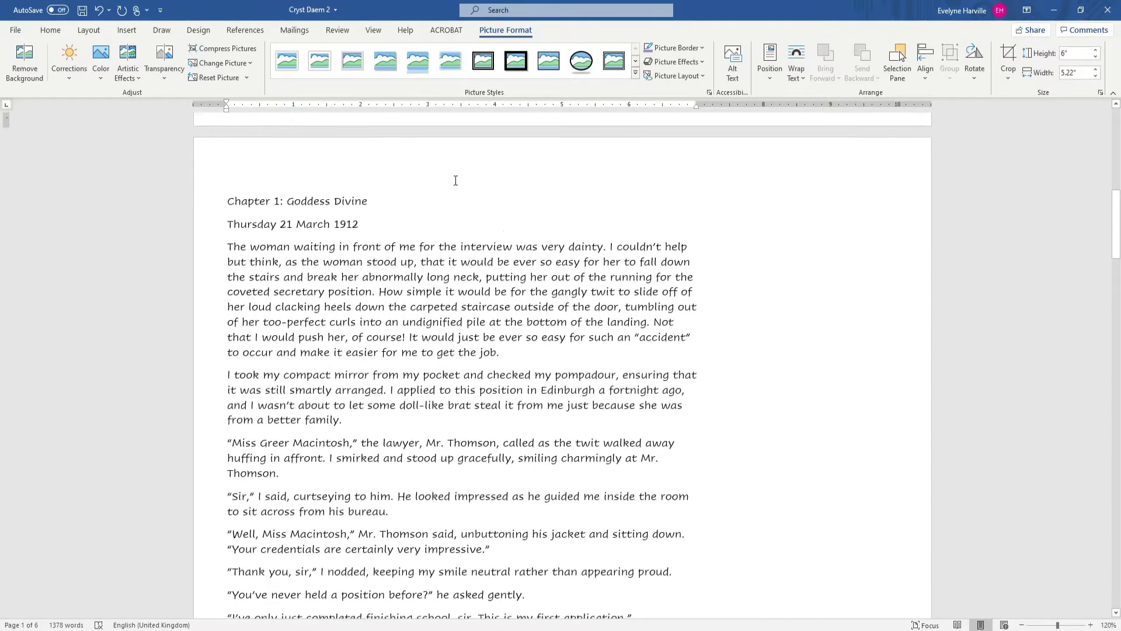
left_click(456, 180)
scroll(455, 178, "down", 1)
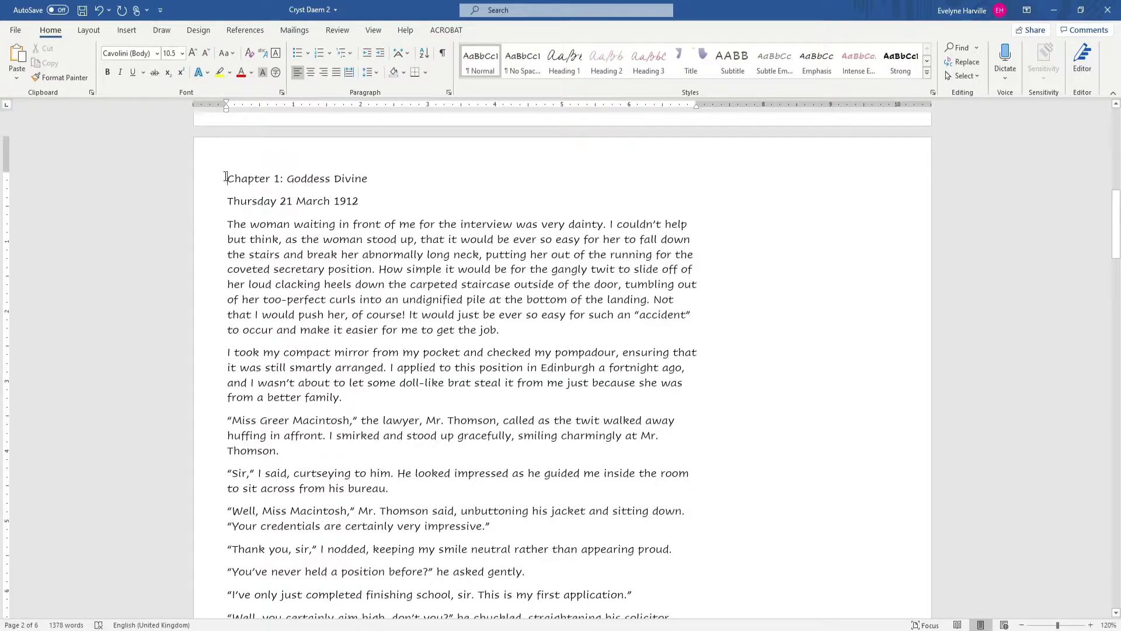
left_click(199, 181)
left_click(565, 67)
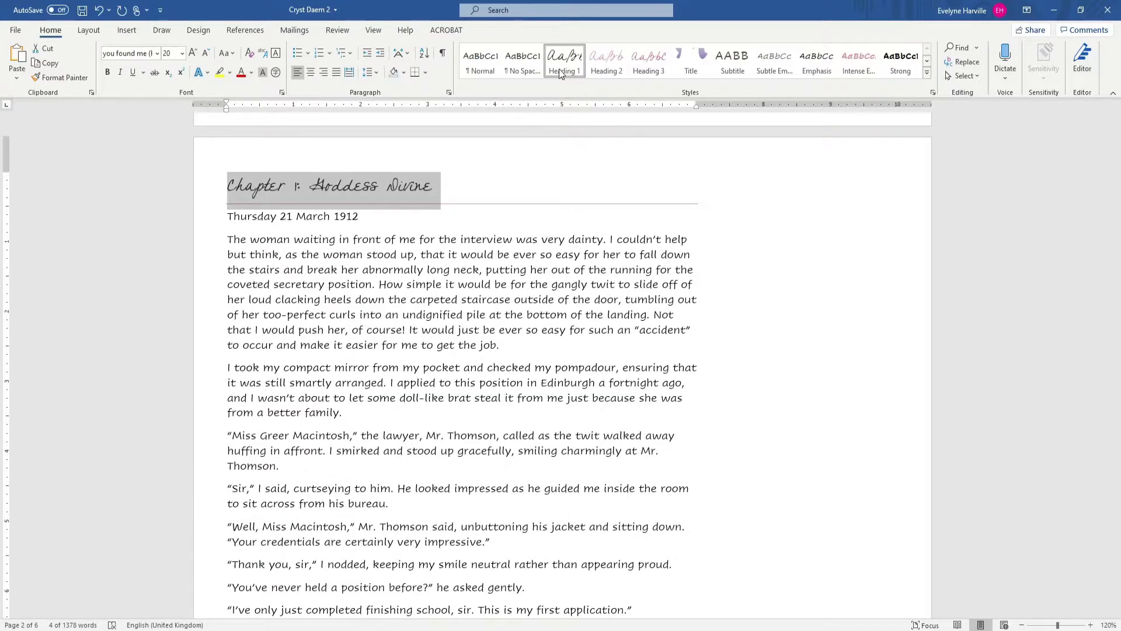
- Modify the Heading 1 style to a font size of 24 pt
right_click(566, 68)
left_click(601, 85)
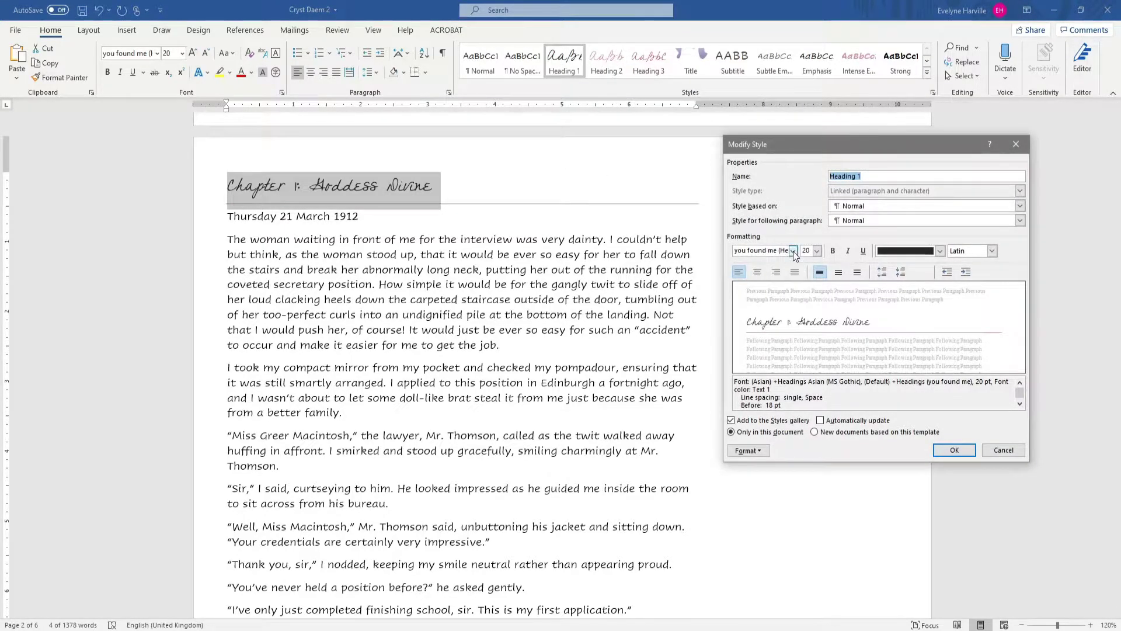
left_click(817, 250)
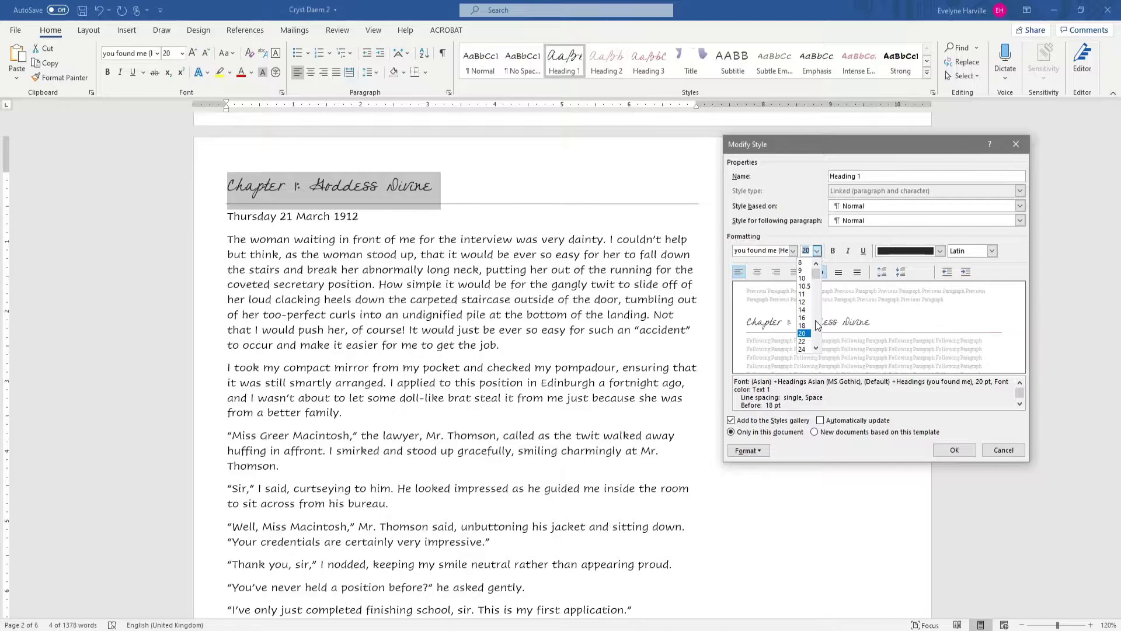
left_click(802, 342)
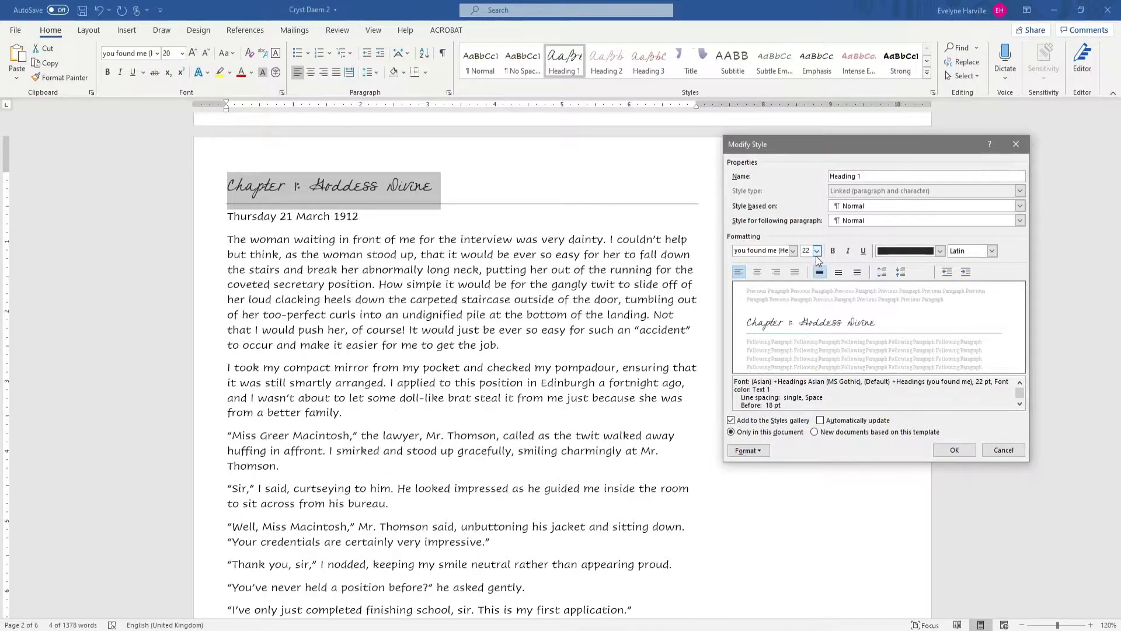
left_click(817, 250)
left_click(803, 348)
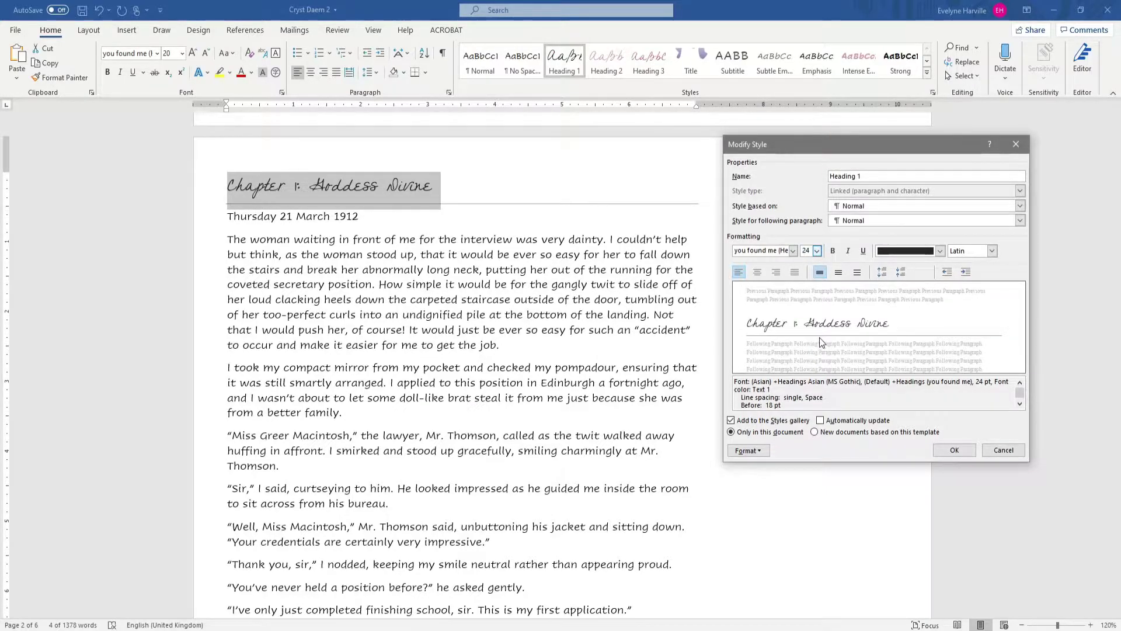
- Center the Heading 1 style and set its font color to a darker shade of the pink Accent 2 theme color
left_click(757, 272)
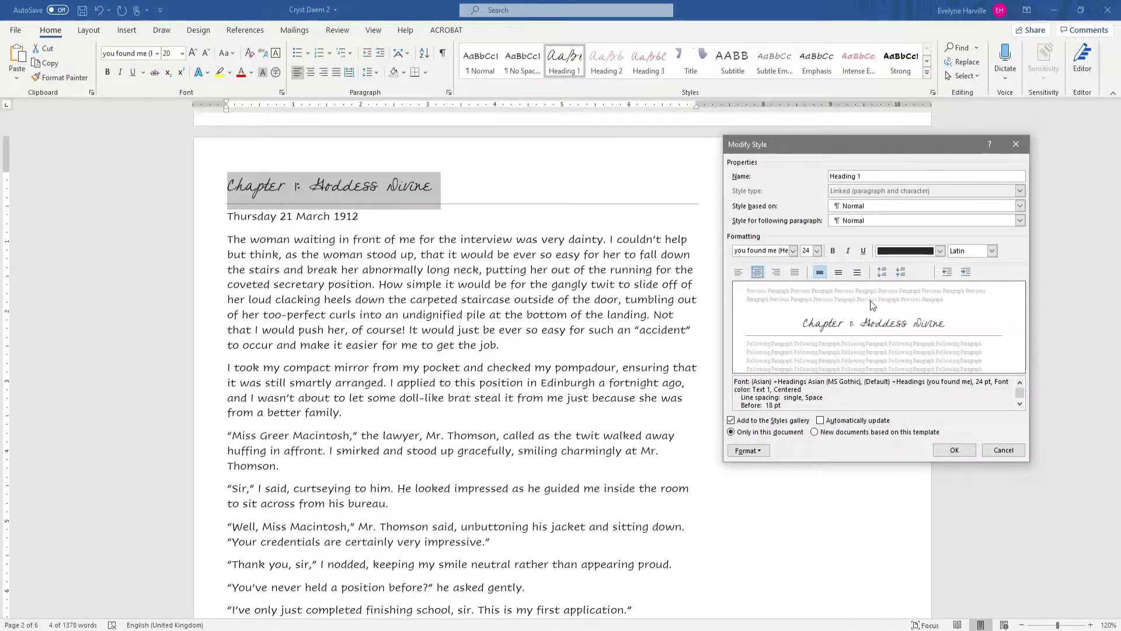
left_click(941, 253)
left_click(934, 280)
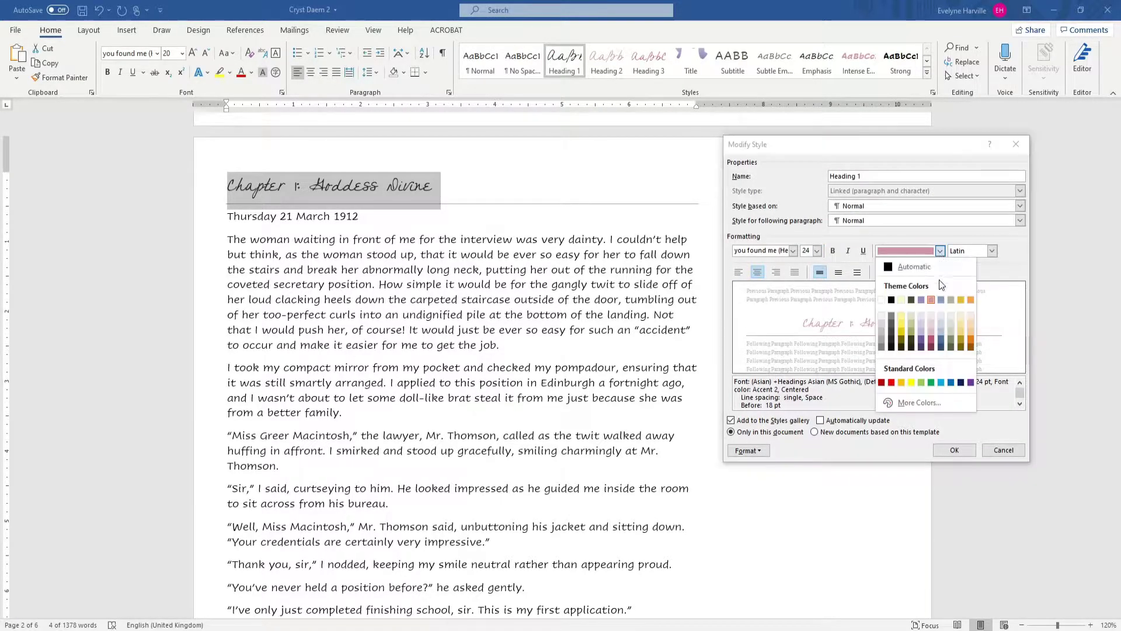
left_click(931, 339)
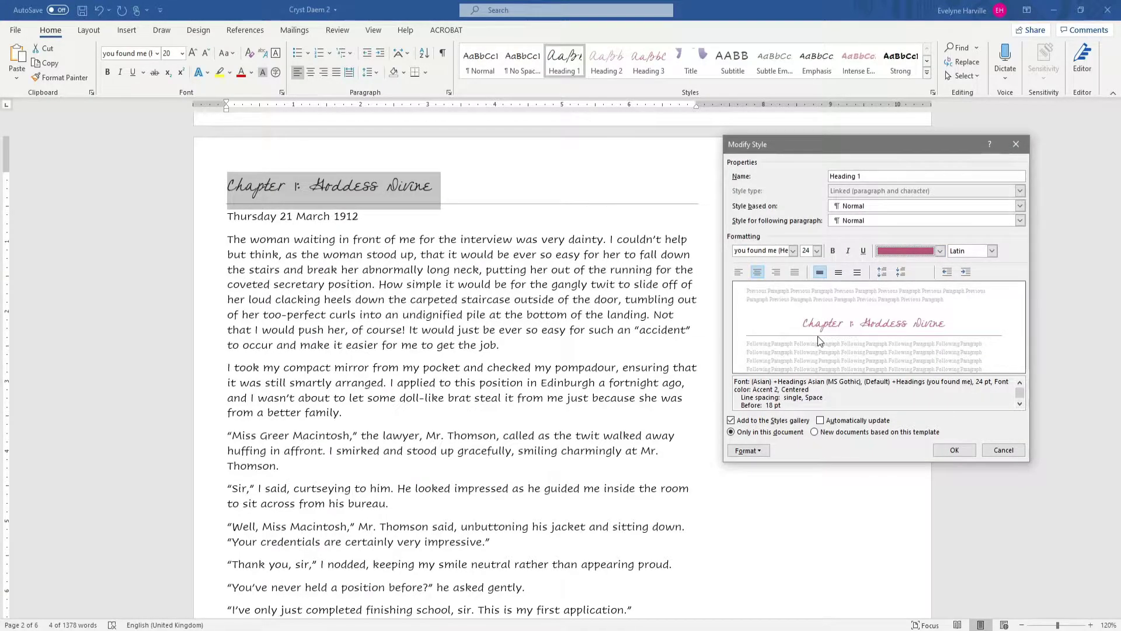
left_click(954, 451)
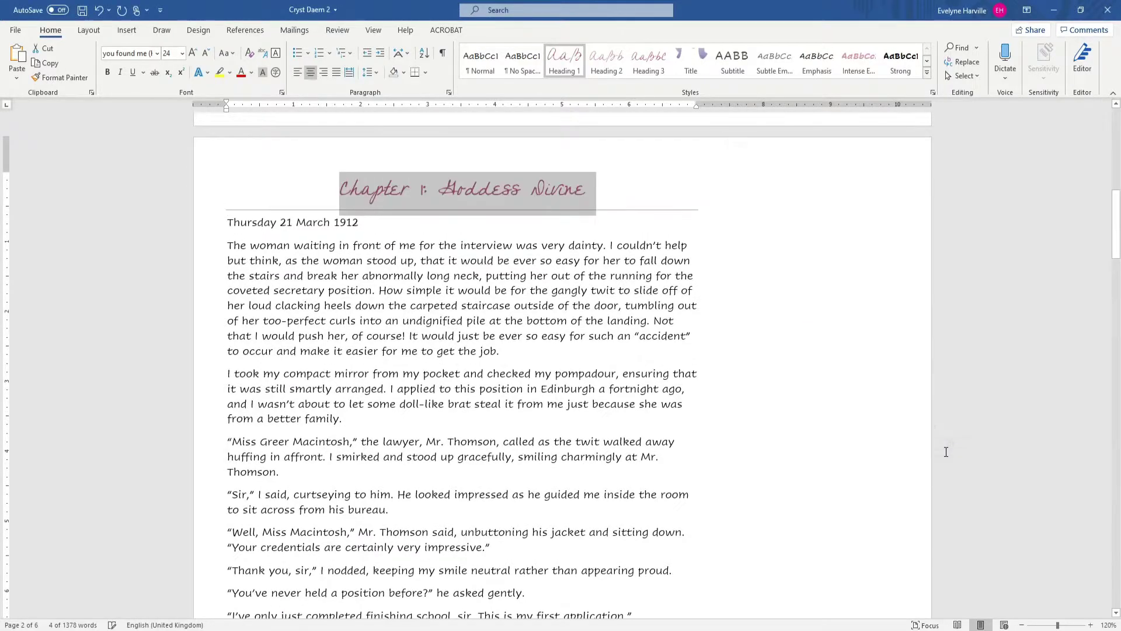
- Apply the Heading 2 style to the date line "Thursday 21 March 1912"
left_click(680, 221)
left_click(209, 232)
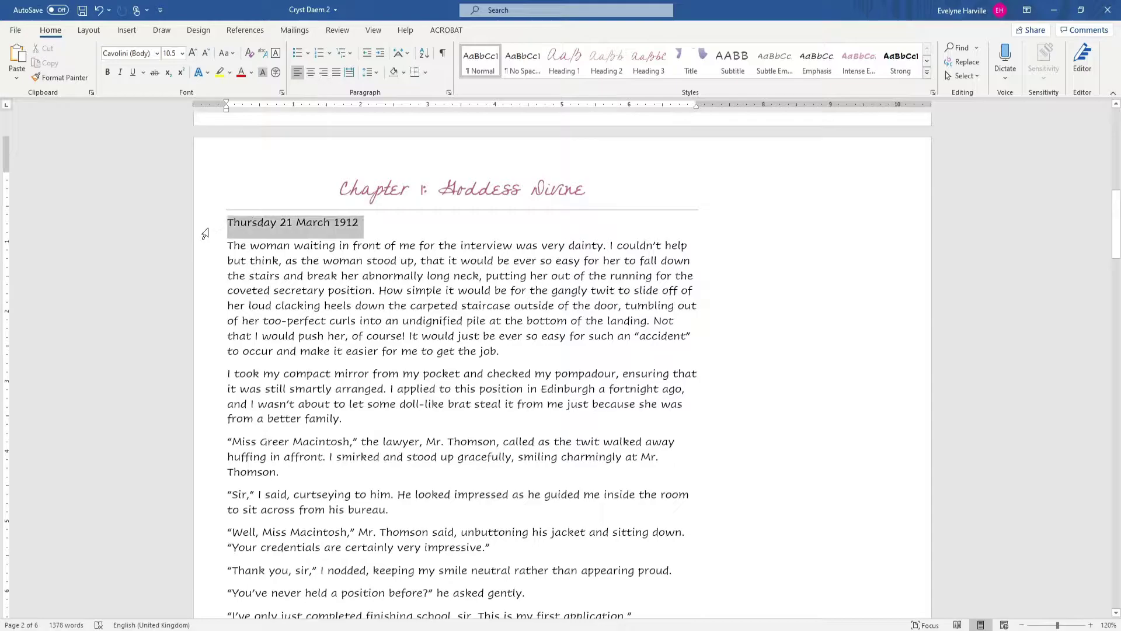
left_click(611, 64)
- Modify the Heading 2 style to use the Bradley Hand ITC font at 14 pt
right_click(612, 69)
left_click(636, 95)
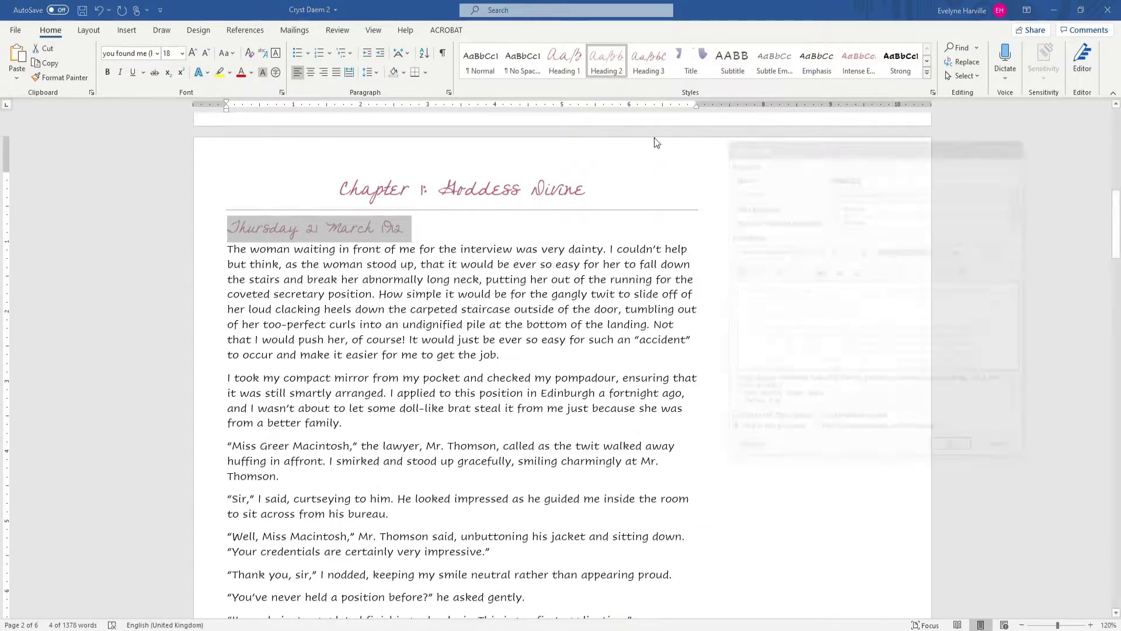
left_click(792, 251)
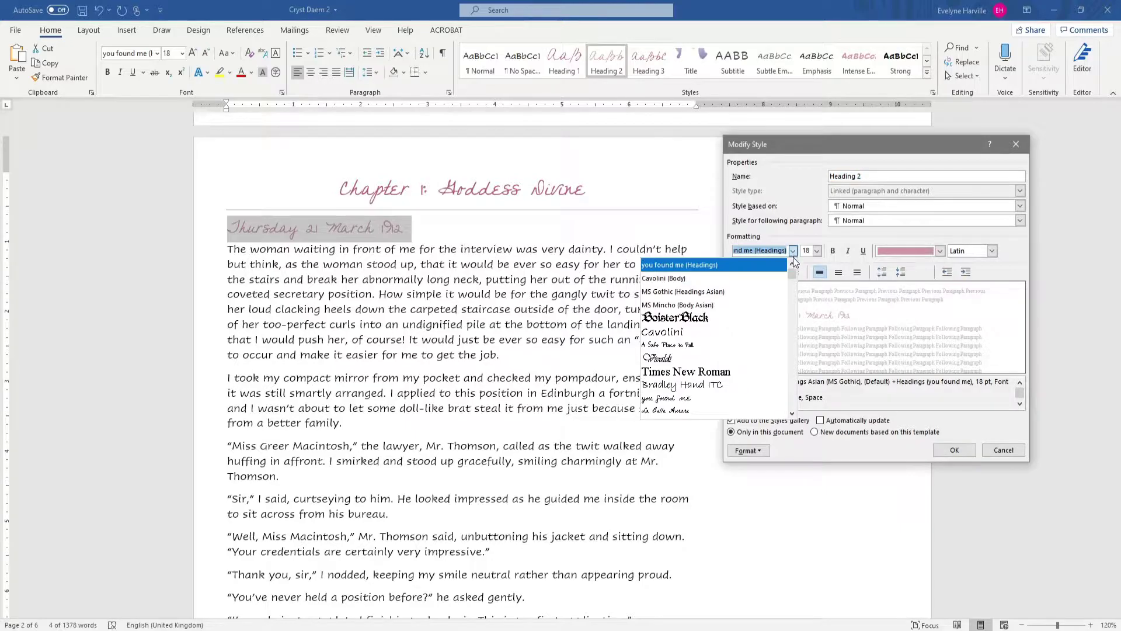
left_click(793, 344)
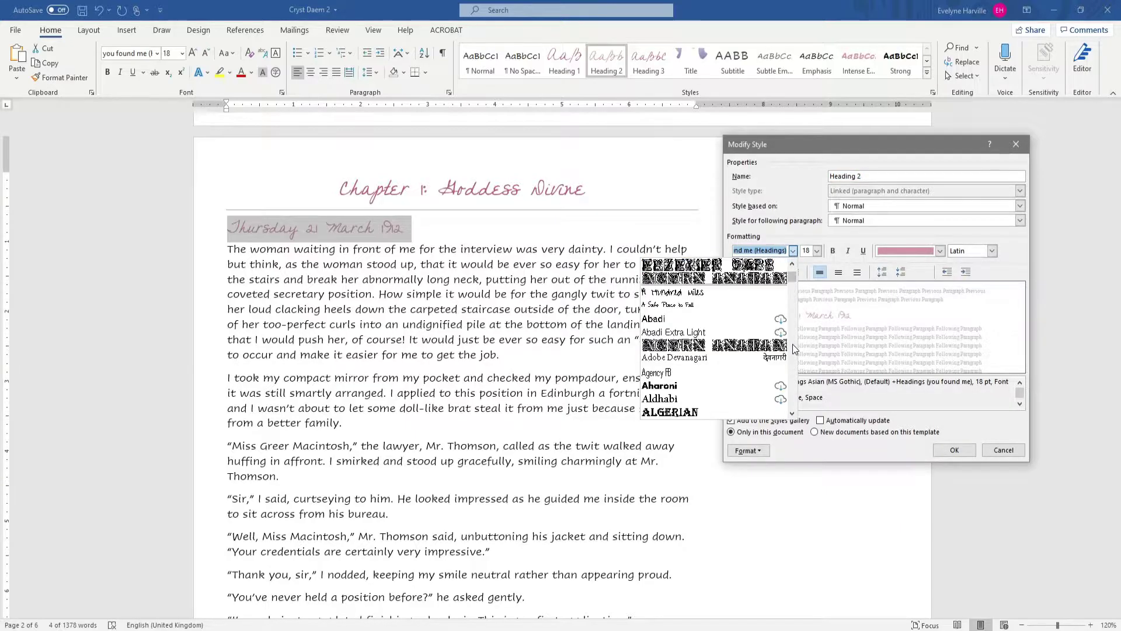
scroll(793, 267, "up", 5)
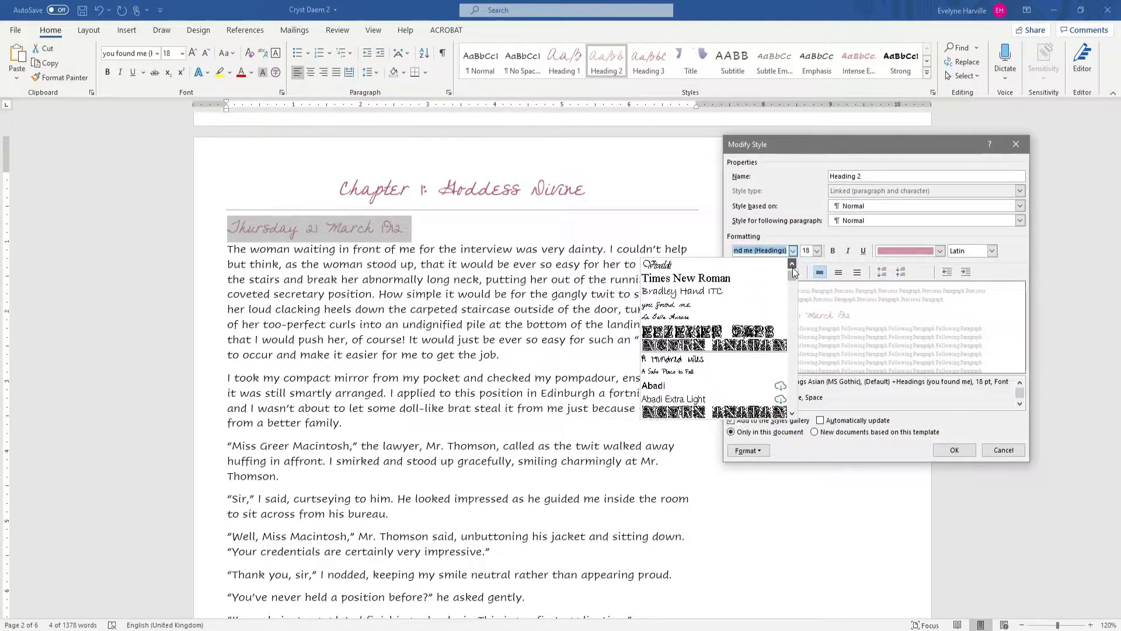
left_click(737, 384)
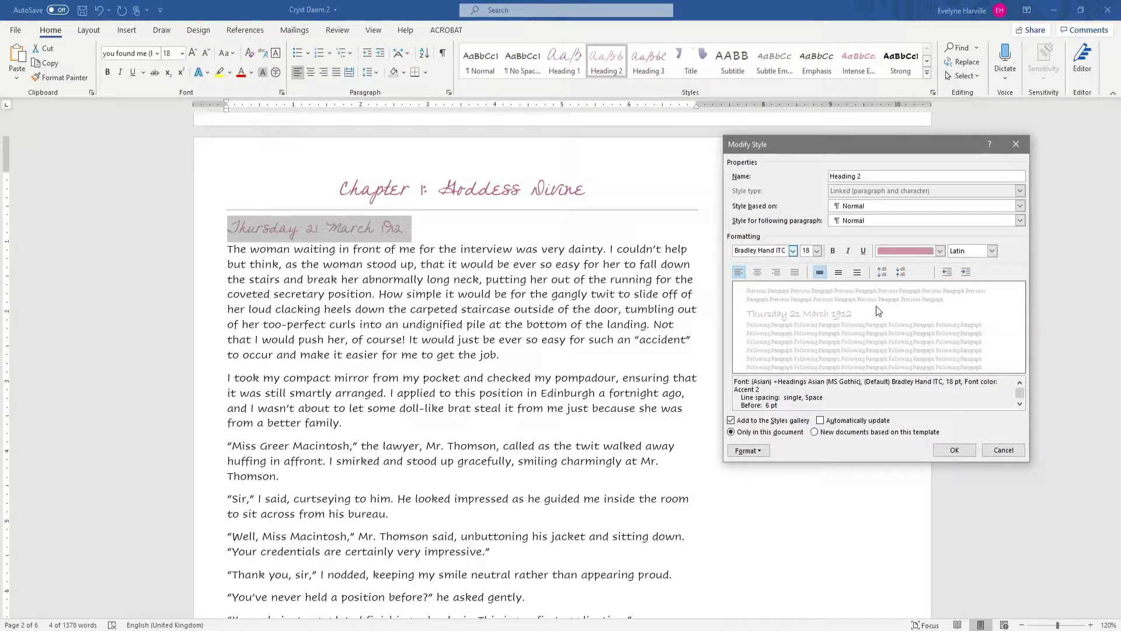
left_click(819, 253)
left_click(810, 313)
left_click(954, 451)
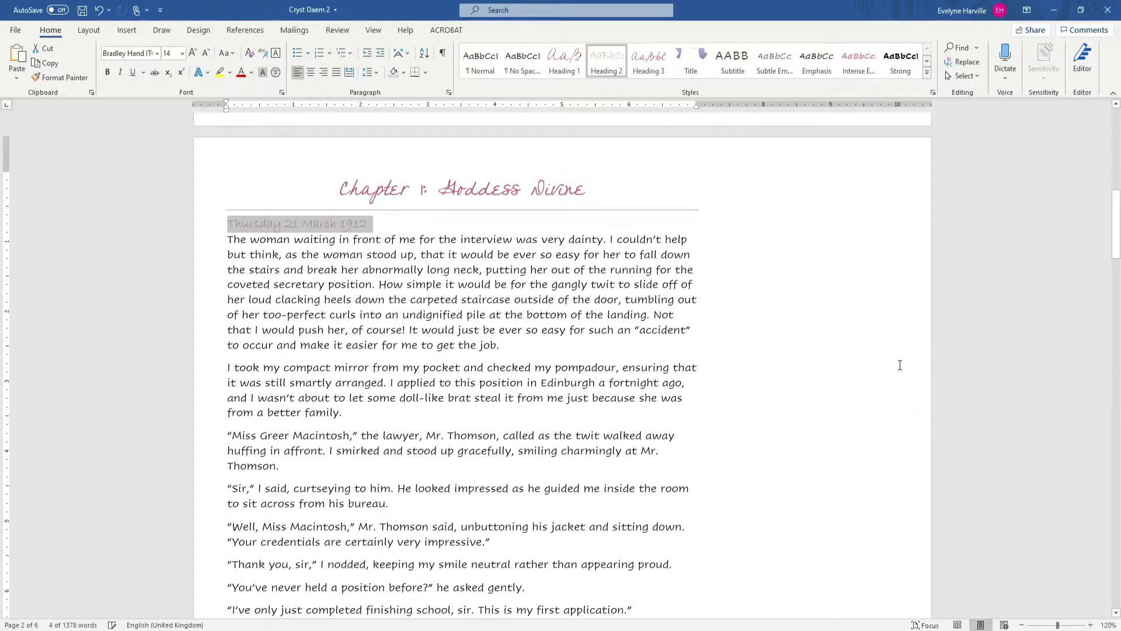
- Make the Heading 2 style bold and set its paragraph spacing after to 12 pt
right_click(608, 62)
left_click(625, 110)
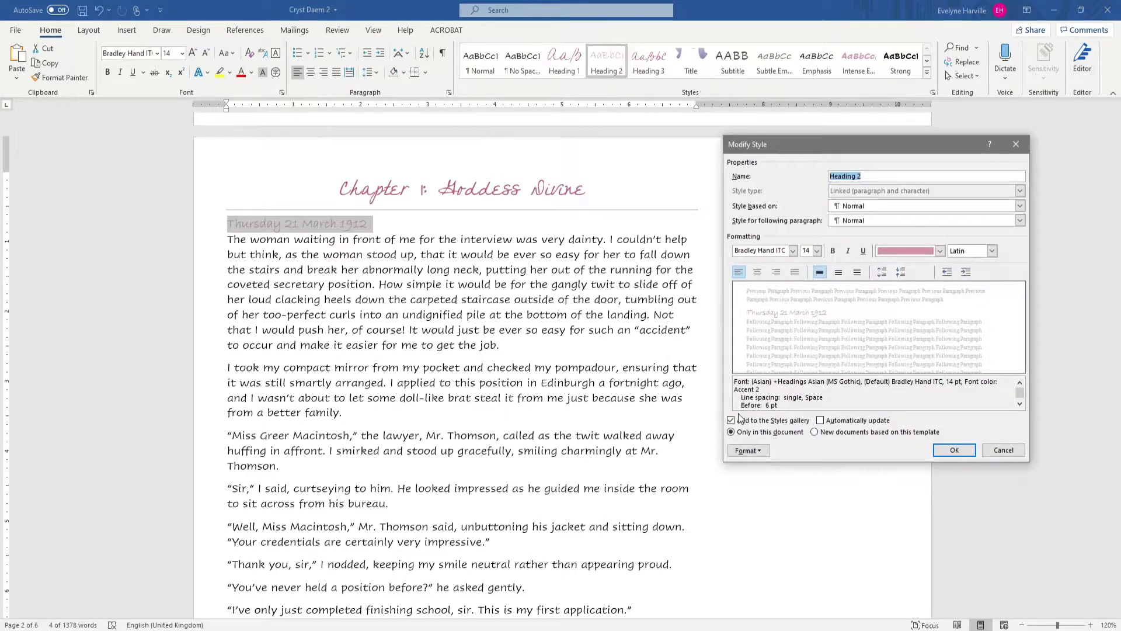
left_click(833, 251)
left_click(748, 451)
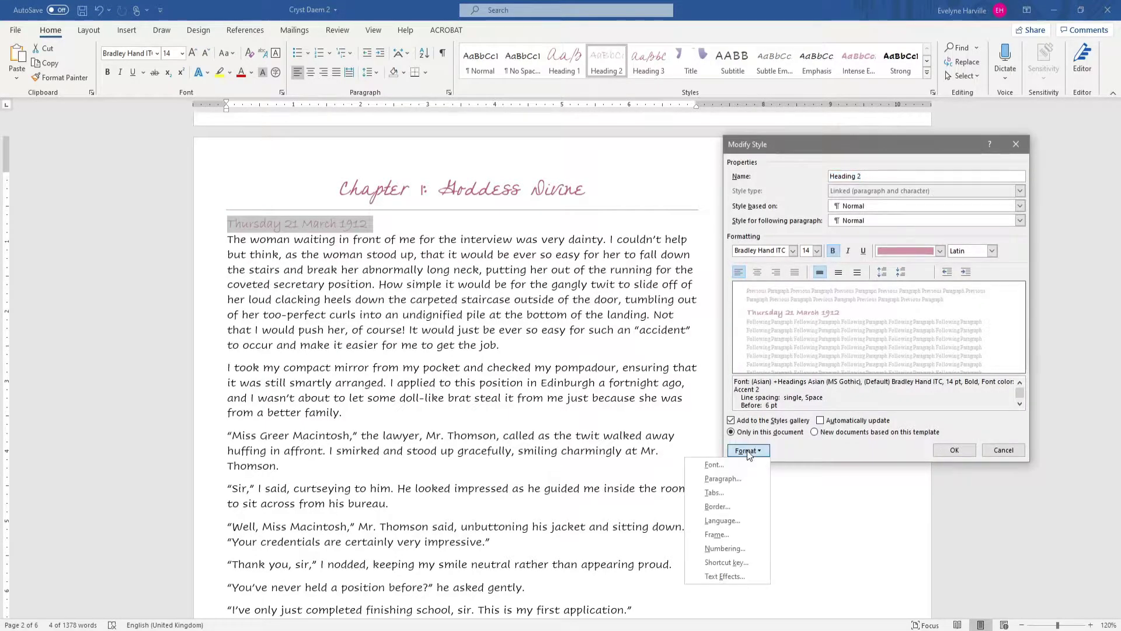
left_click(753, 475)
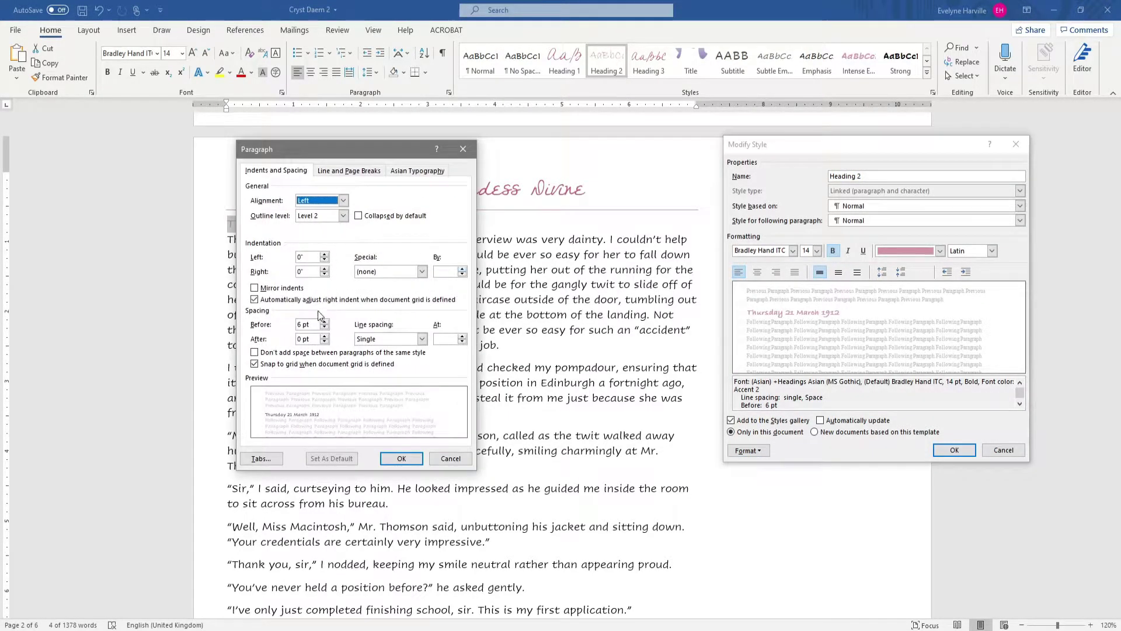
left_click(324, 337)
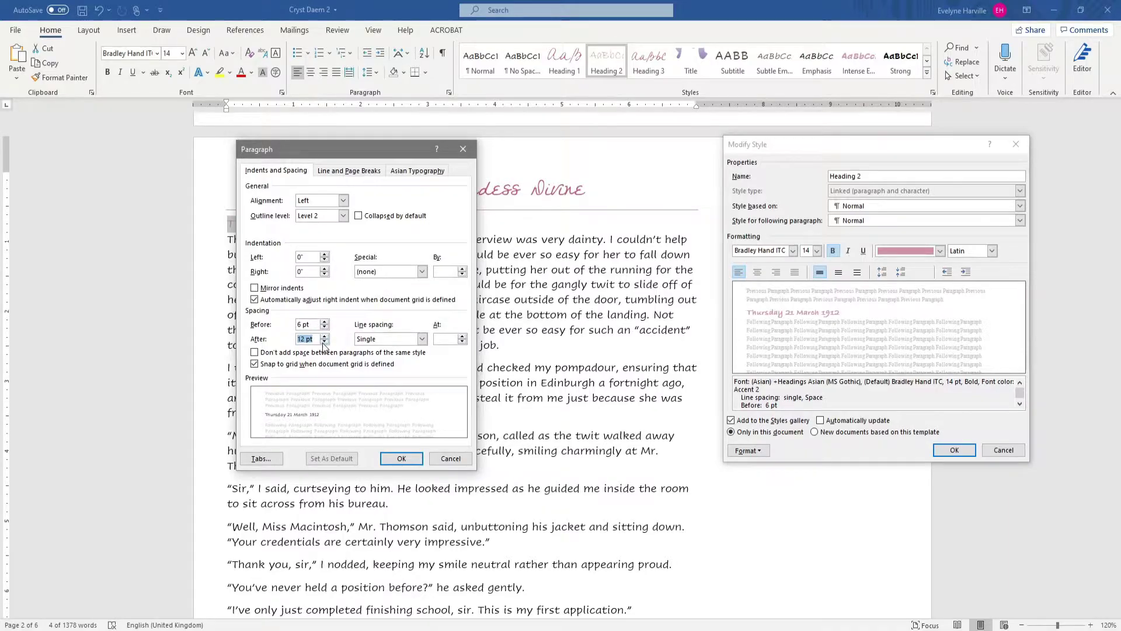
left_click(403, 457)
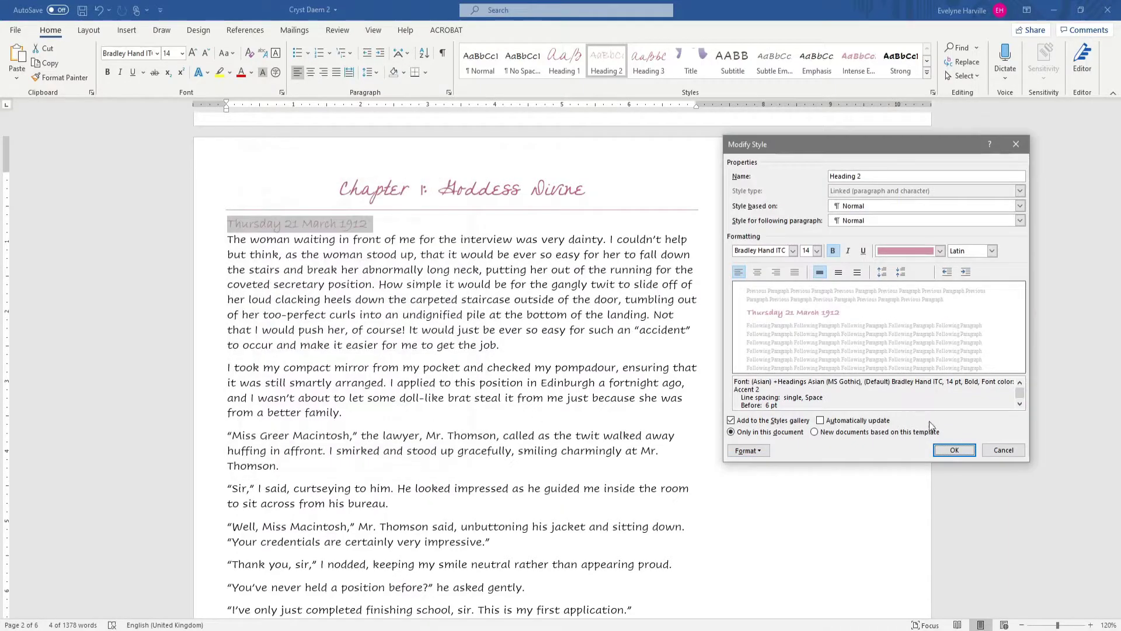
left_click(954, 450)
- Modify the Normal style of the body text to a font size of 10 pt with justified alignment
left_click(409, 245)
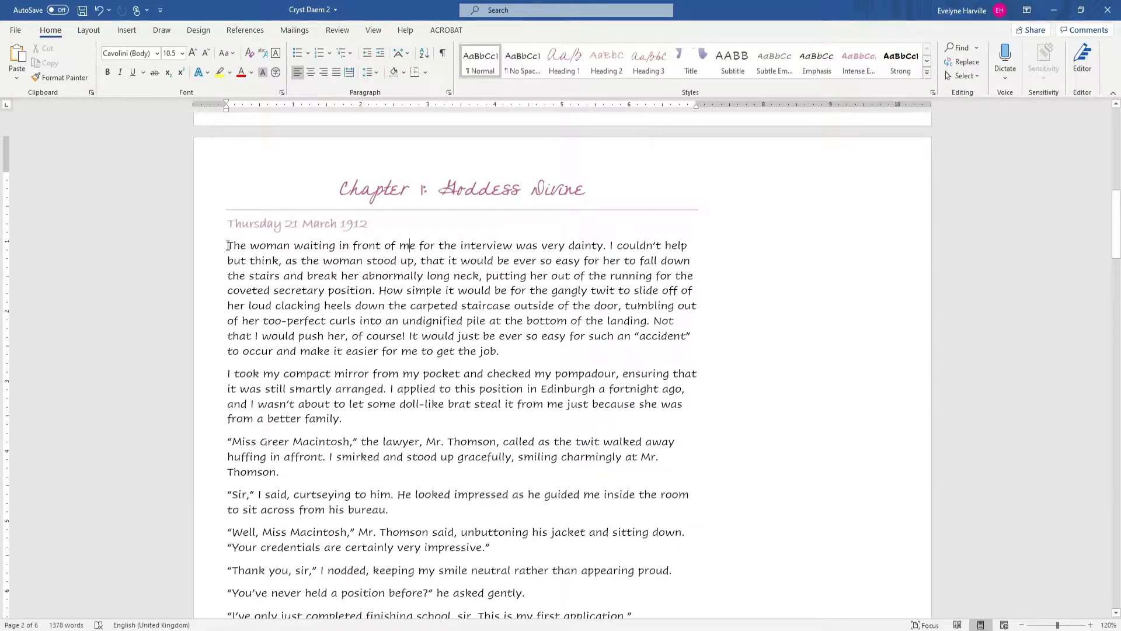
right_click(479, 60)
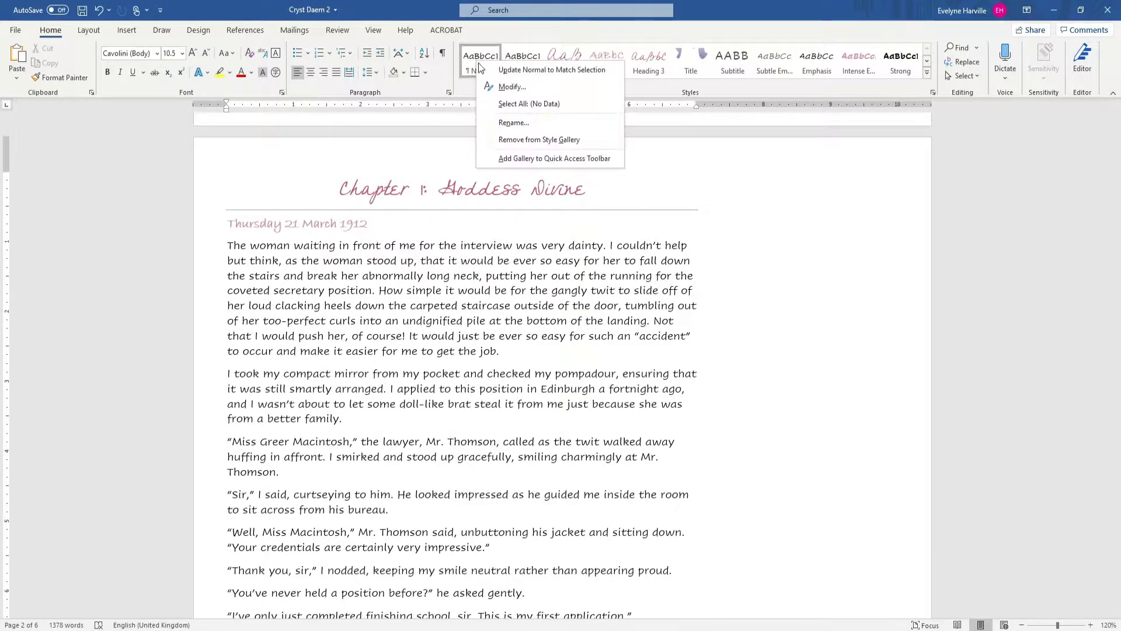
left_click(523, 87)
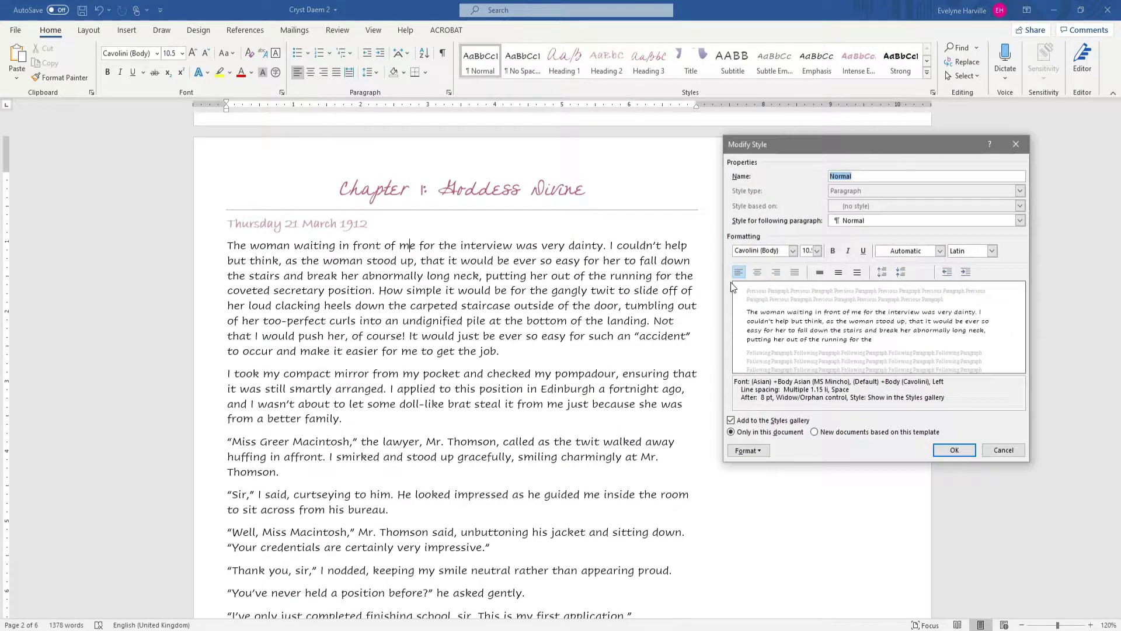
left_click(818, 250)
left_click(807, 279)
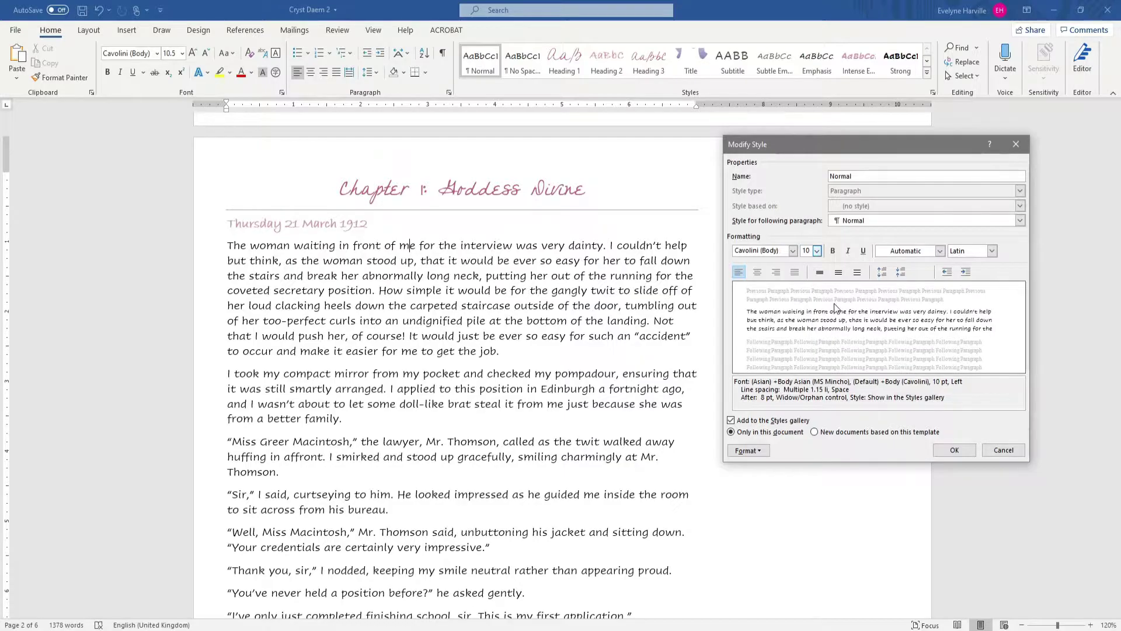
left_click(796, 272)
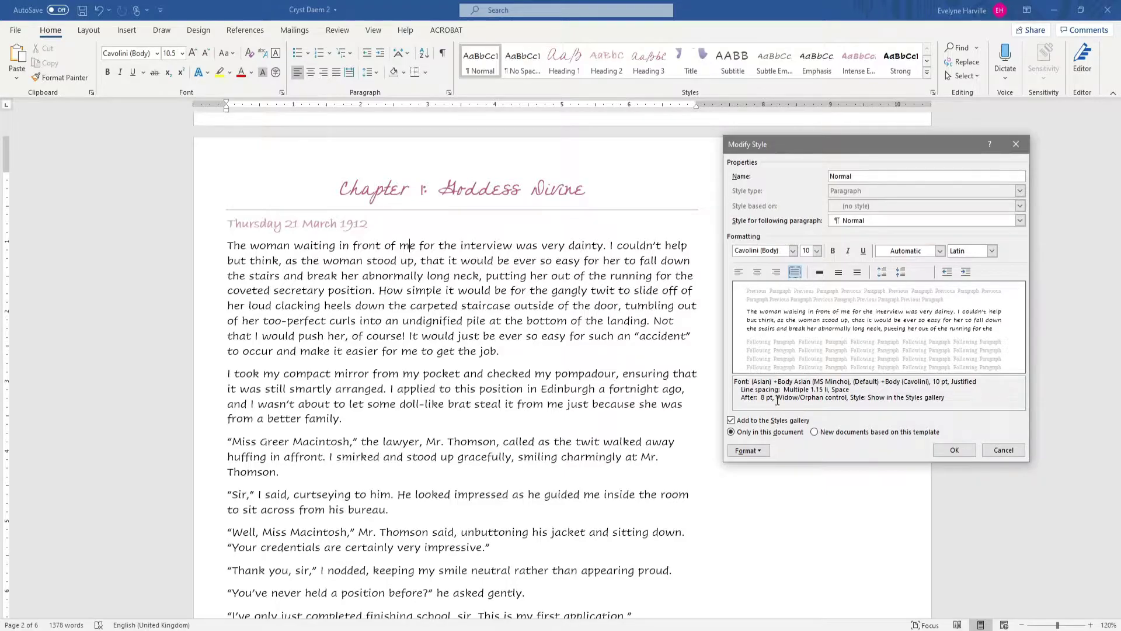
- Modify the Normal style's paragraph format to use a first line indent of 0.25"
left_click(762, 451)
left_click(741, 481)
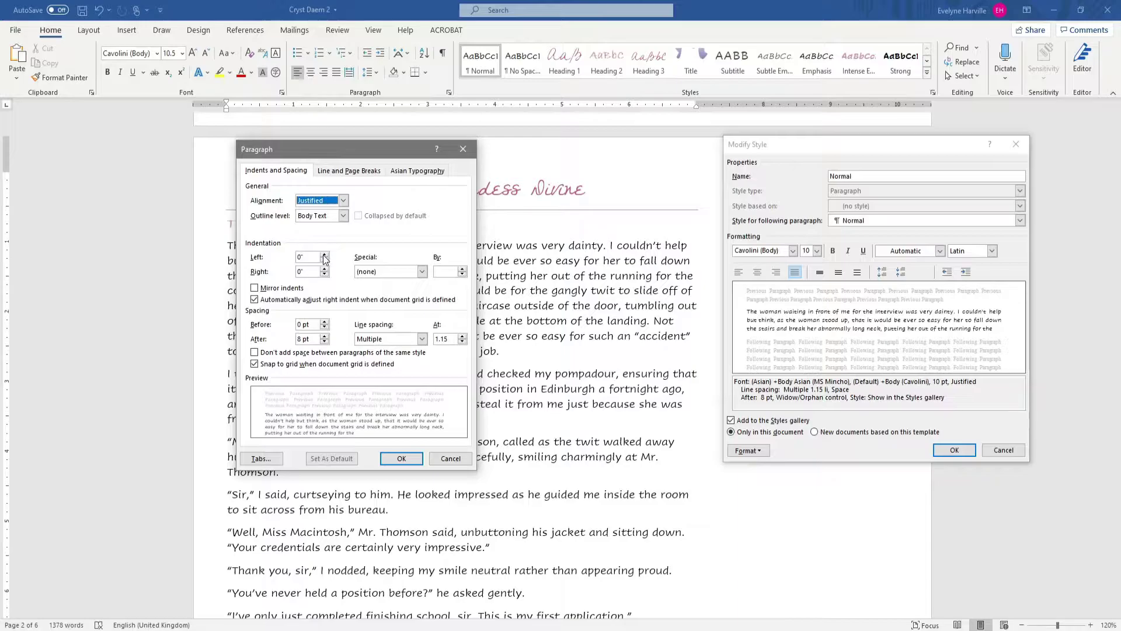
left_click(325, 255)
left_click(325, 261)
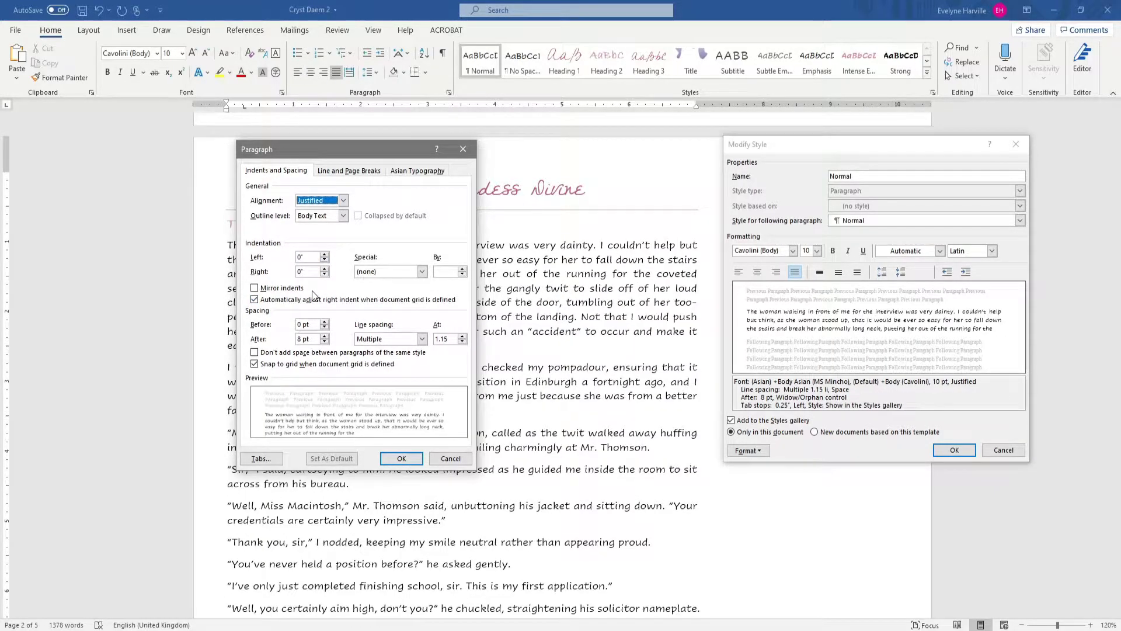
left_click(379, 272)
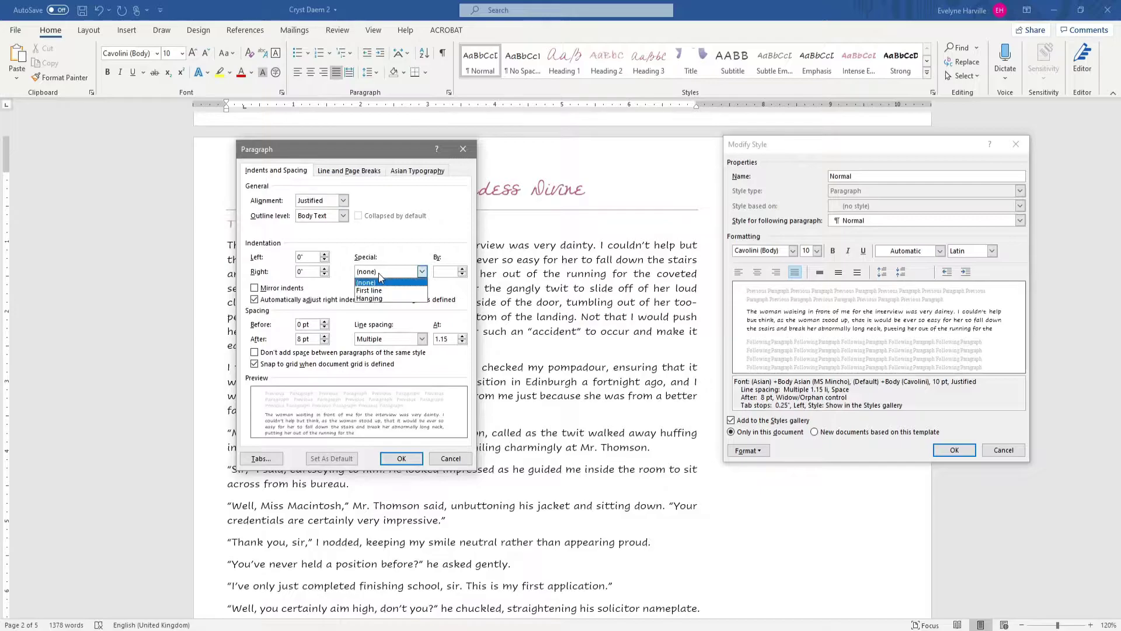
left_click(380, 288)
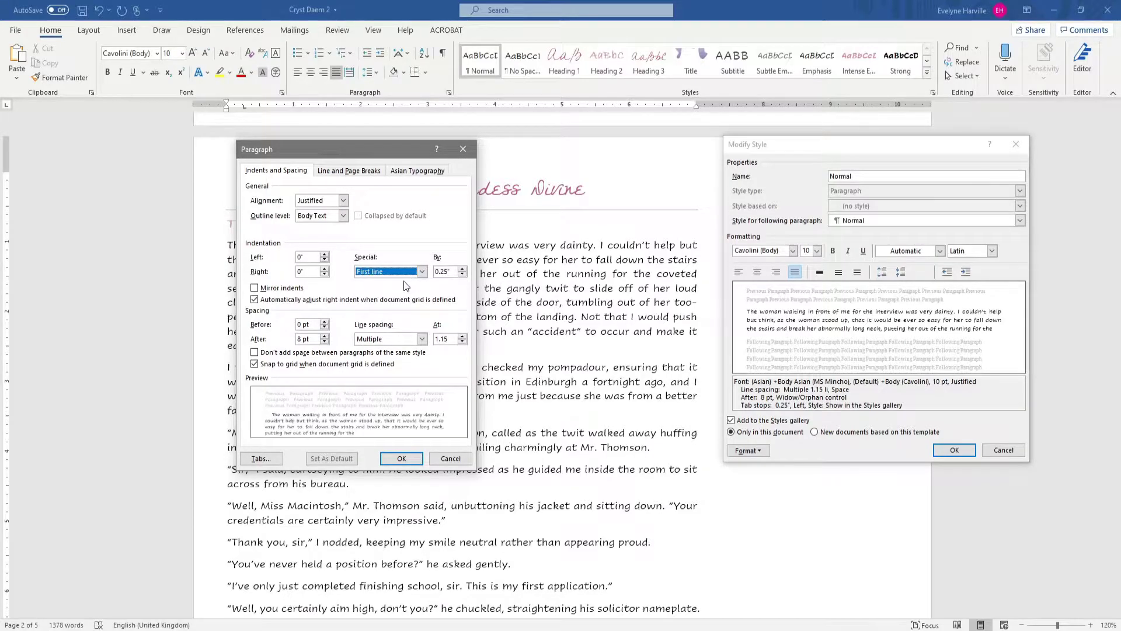
left_click(402, 458)
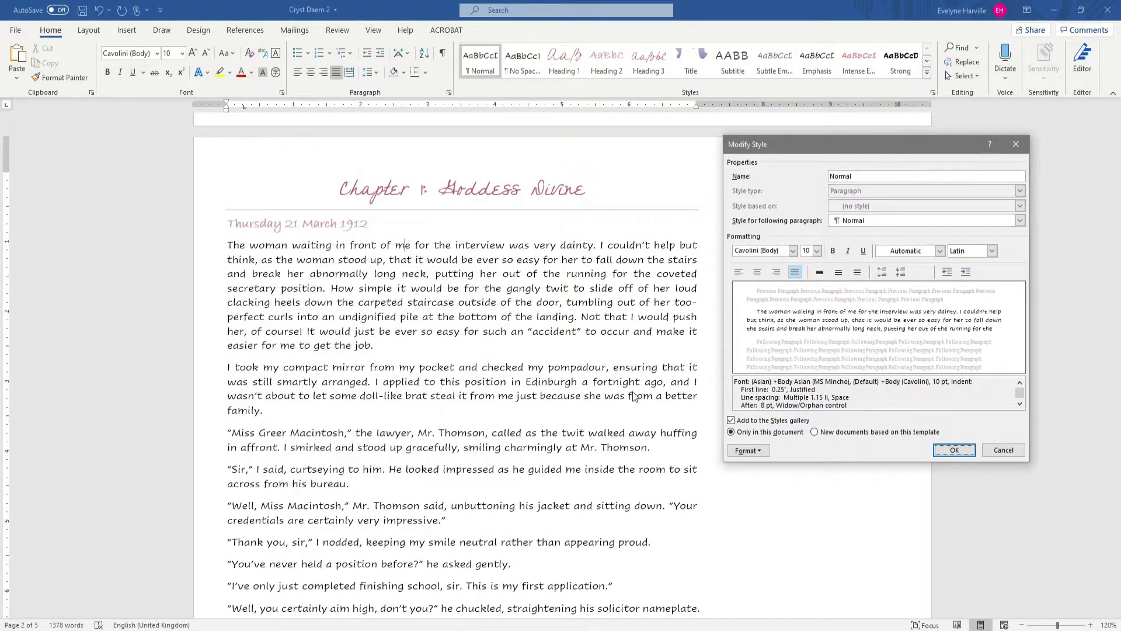
left_click(946, 451)
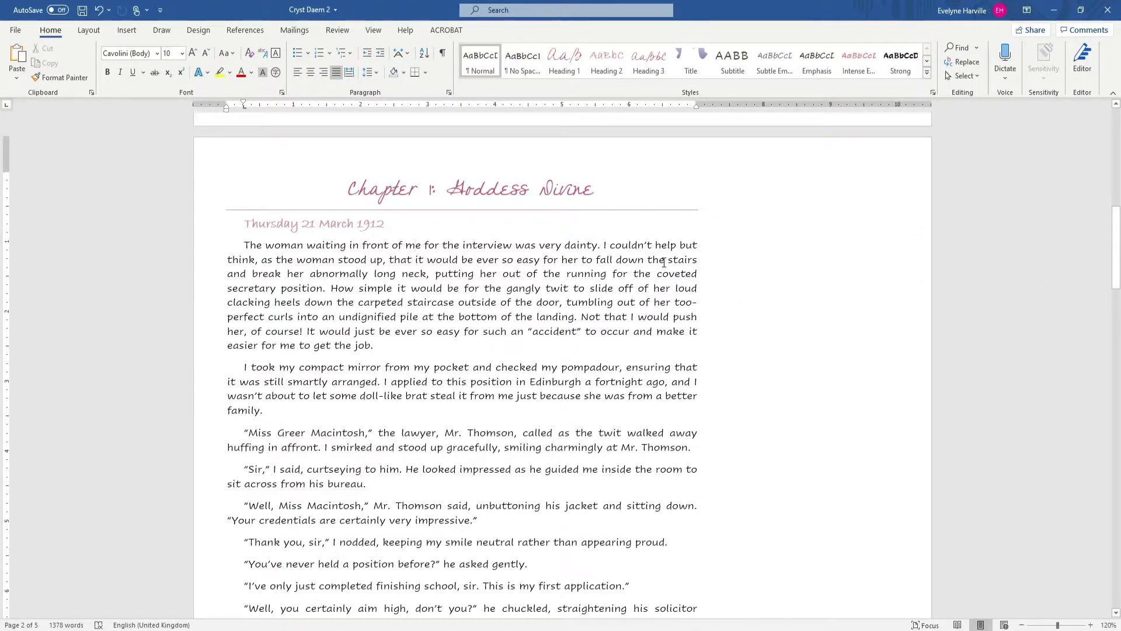
- Remove the first line indent from the Heading 1 style by setting its special indentation to (none)
left_click(413, 188)
right_click(574, 66)
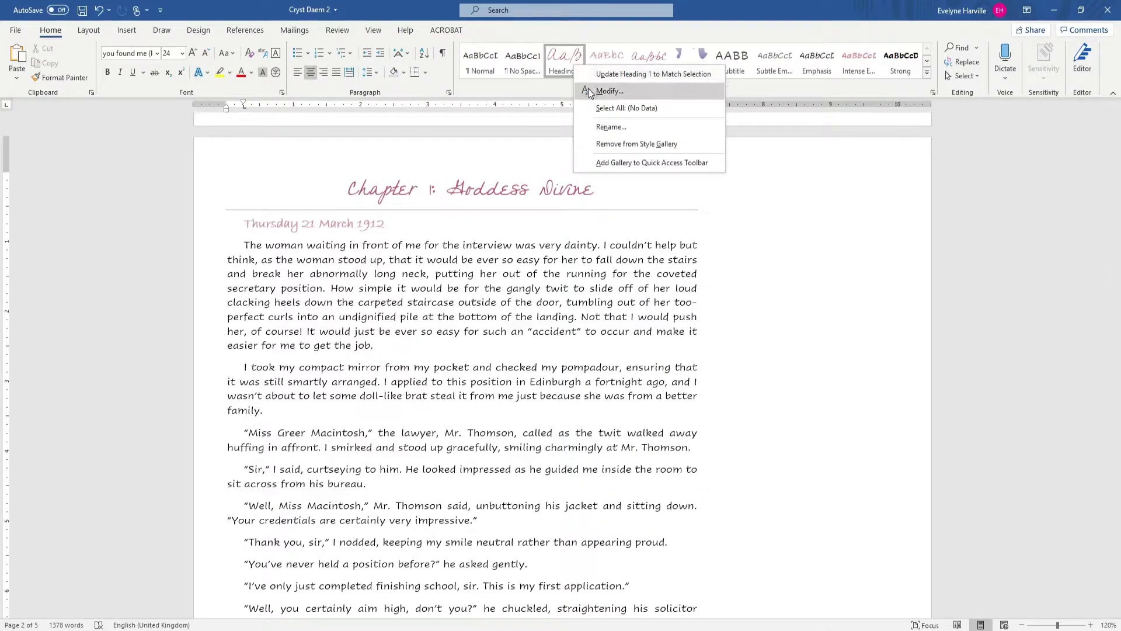
left_click(608, 91)
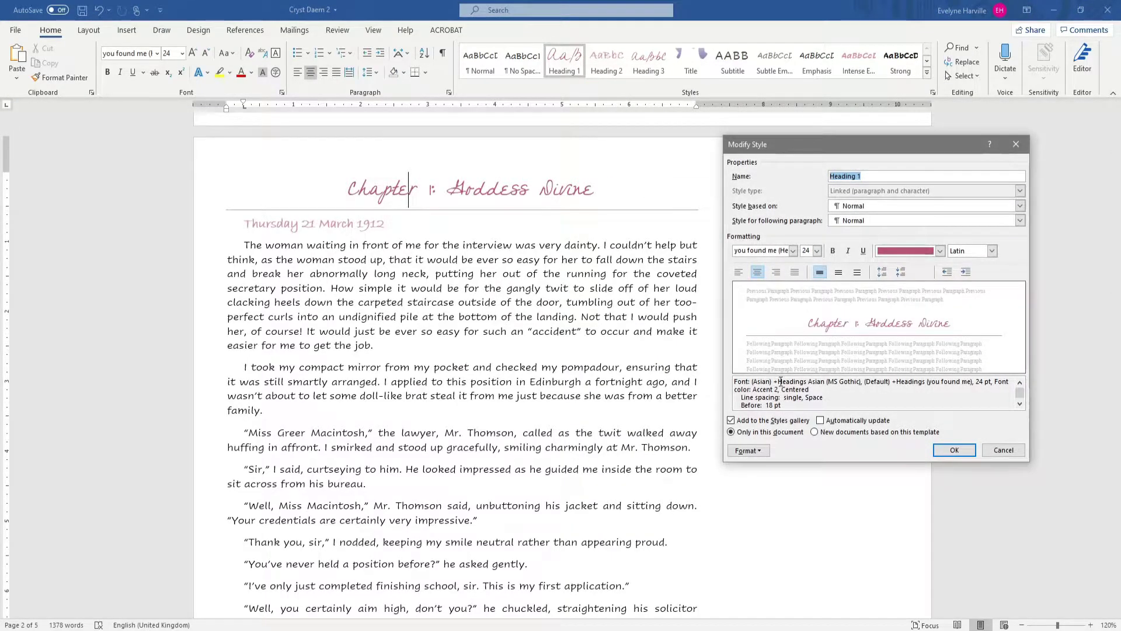
left_click(748, 450)
left_click(741, 472)
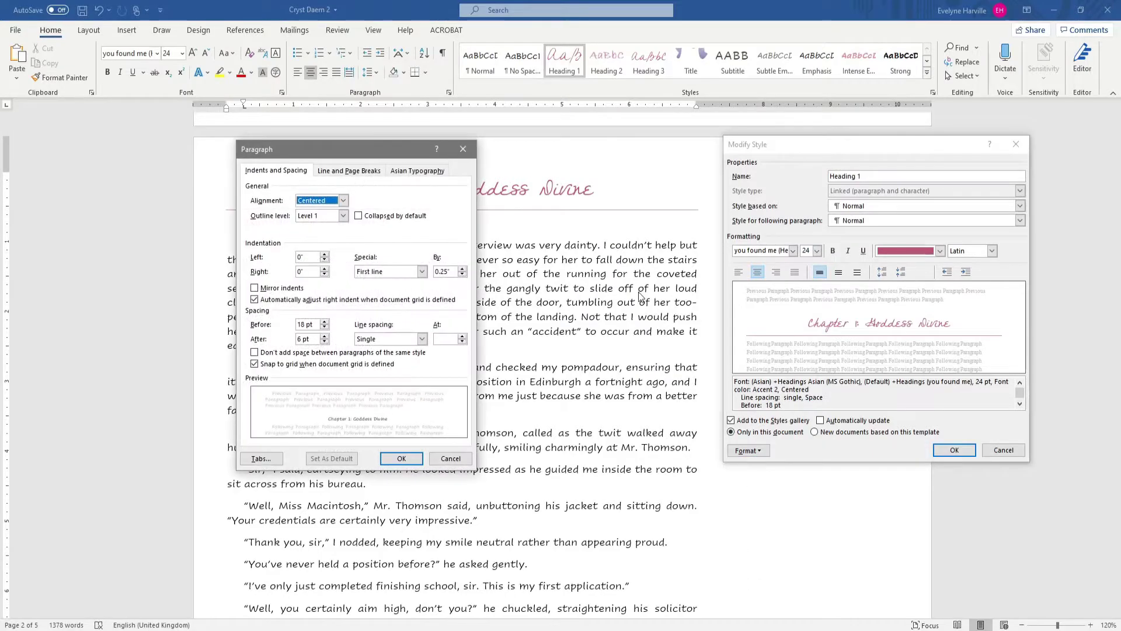
left_click(422, 271)
left_click(408, 283)
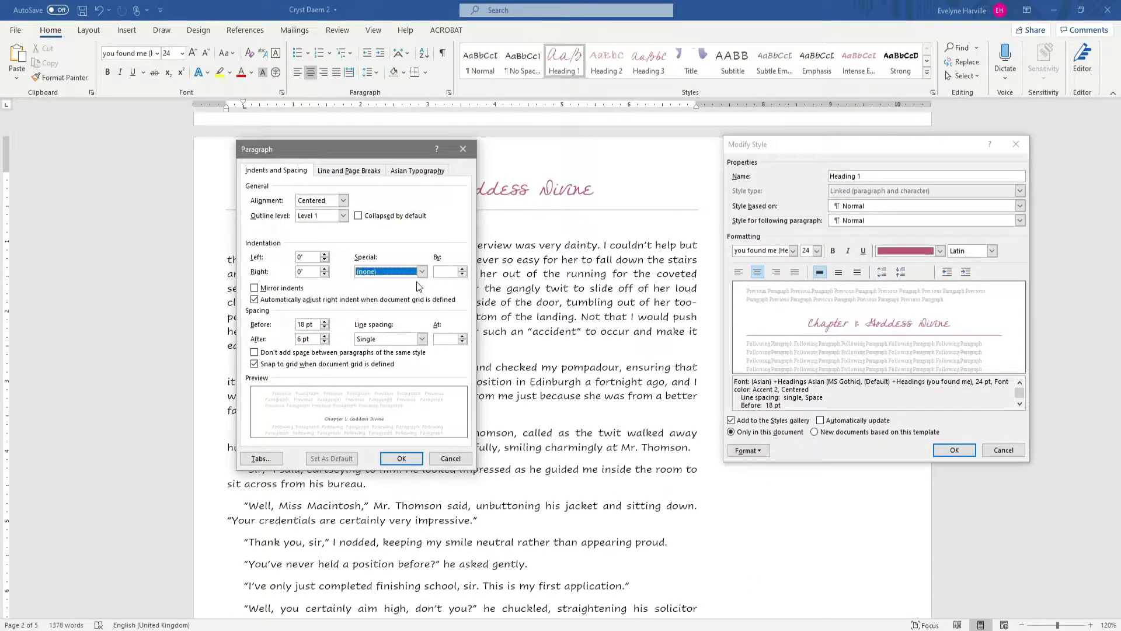
left_click(402, 459)
left_click(955, 450)
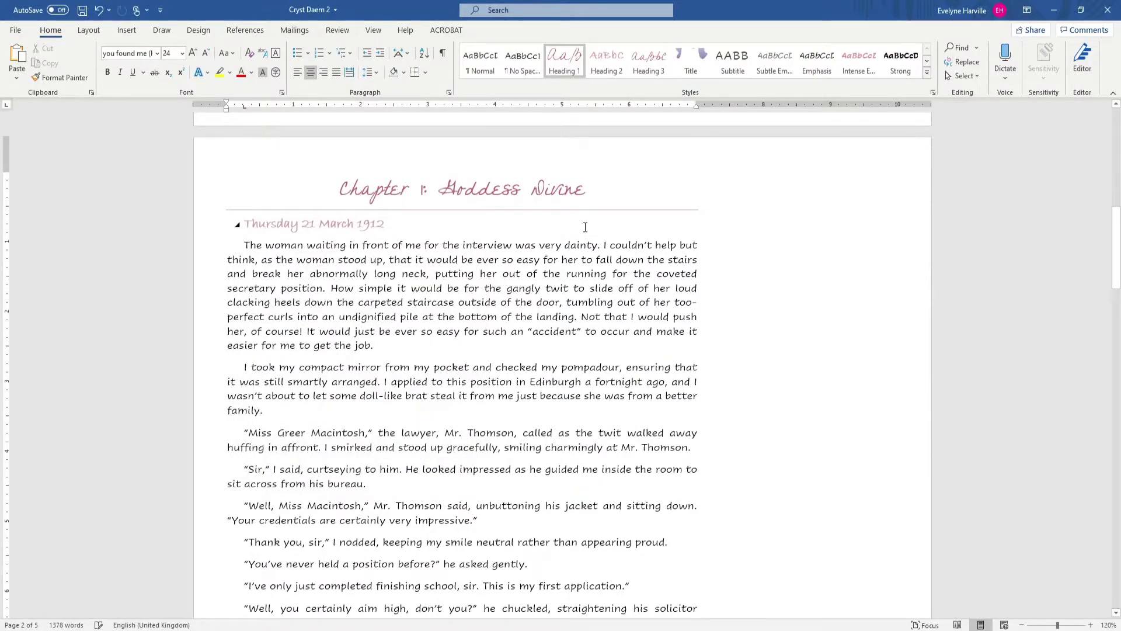
- Remove the first line indent from the Title style by setting its special indentation to (none)
right_click(699, 56)
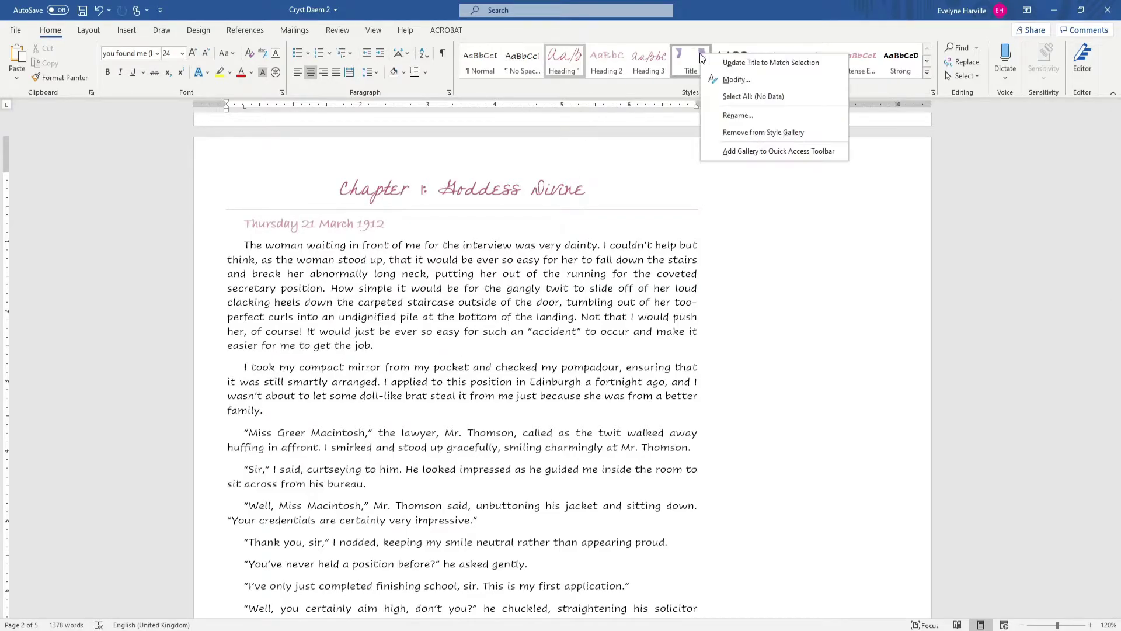
left_click(736, 80)
left_click(748, 450)
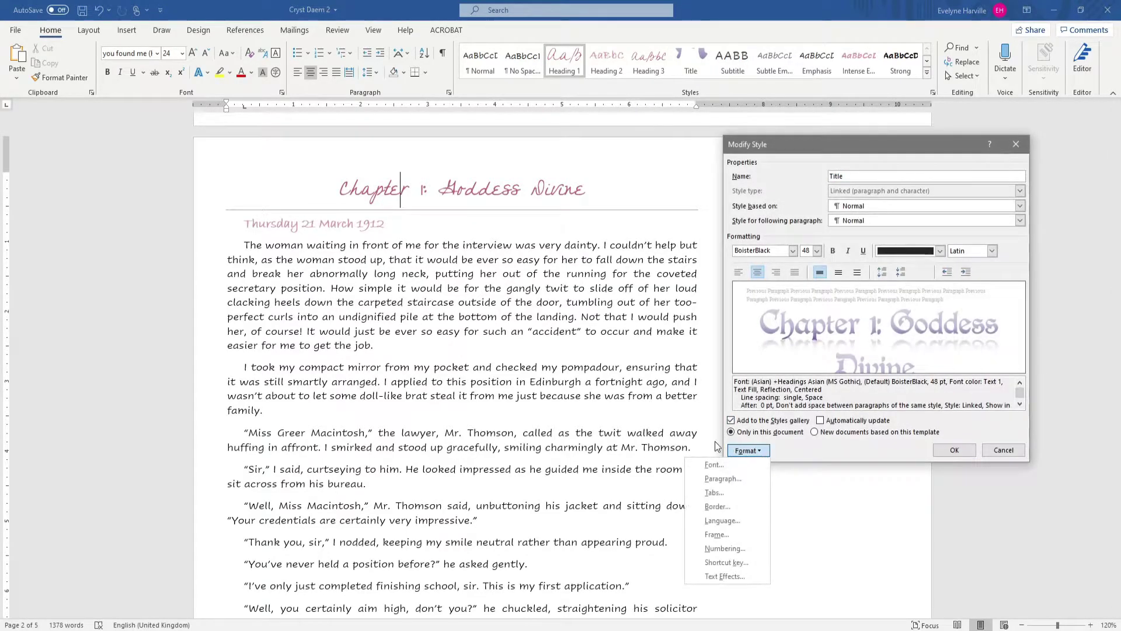
left_click(724, 480)
left_click(421, 272)
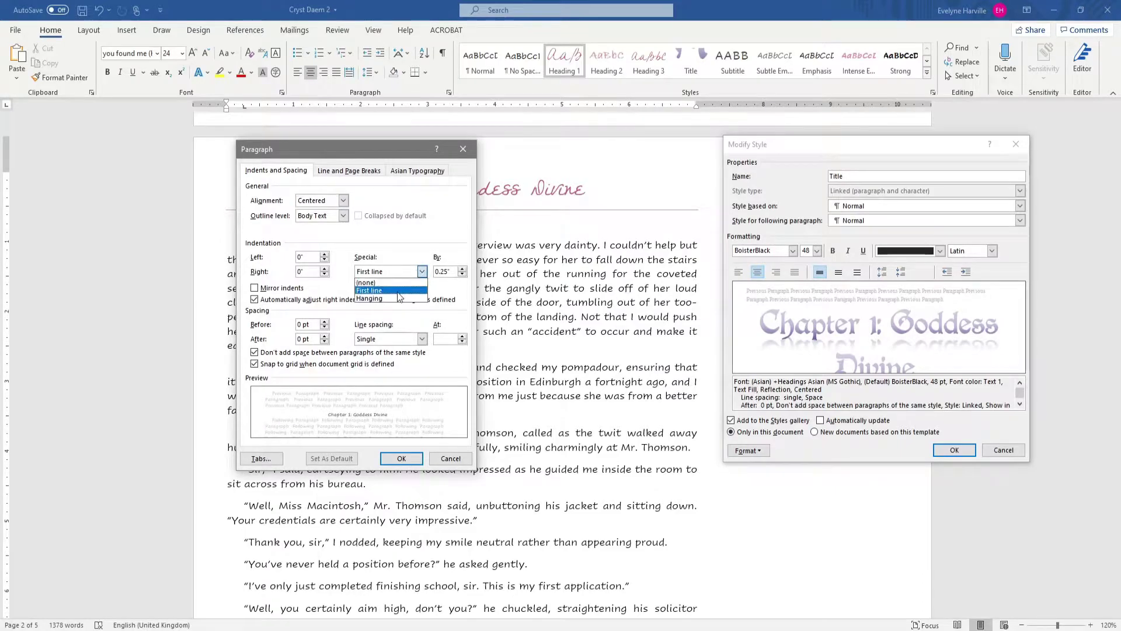
left_click(396, 283)
left_click(401, 459)
left_click(955, 450)
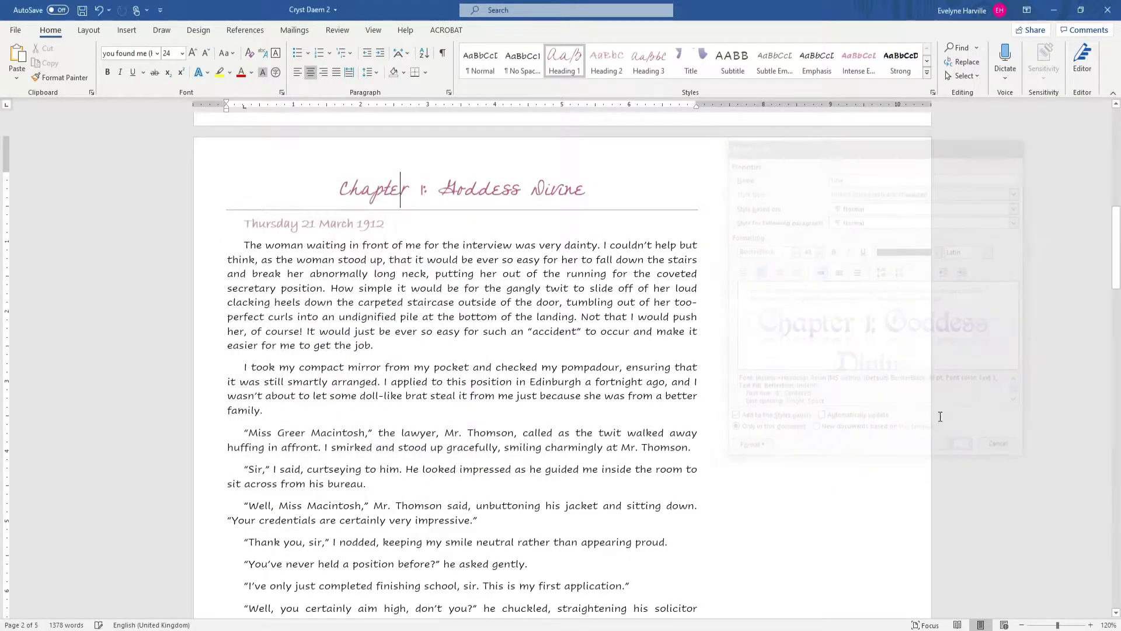
- Remove the first line indent from the Heading 2 style by setting its special indentation to (none)
right_click(607, 61)
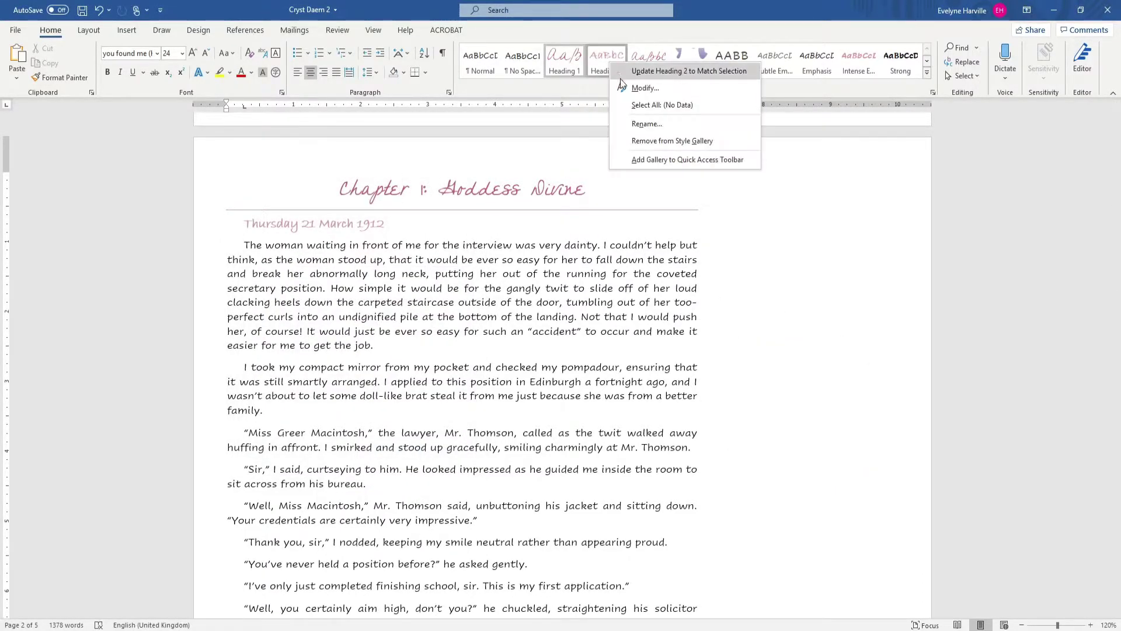
left_click(657, 88)
left_click(749, 448)
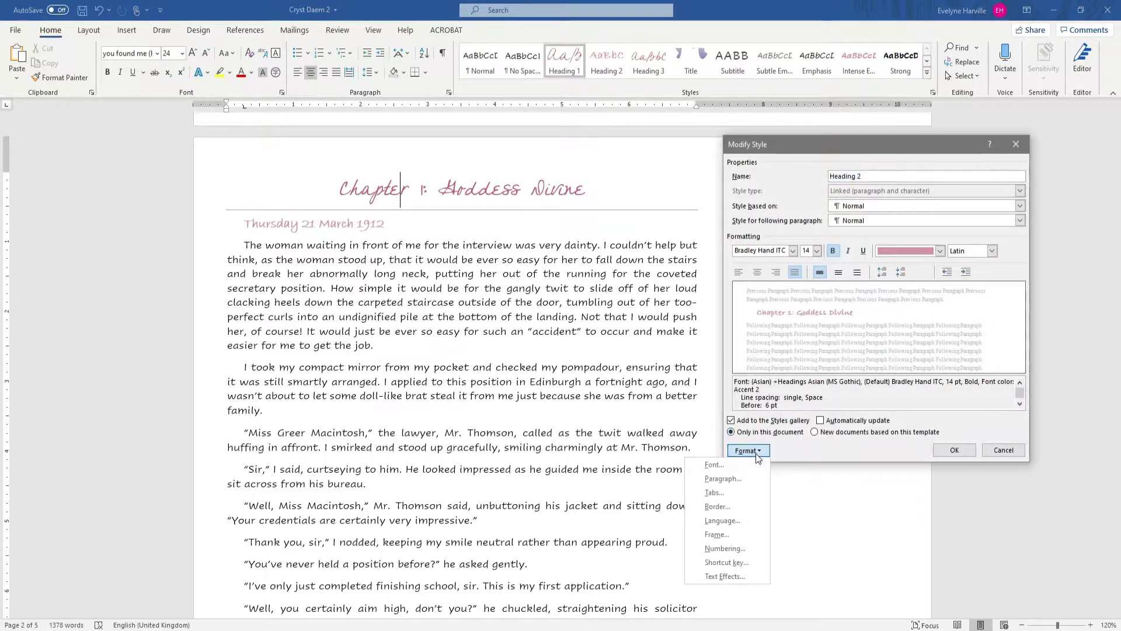
left_click(733, 482)
left_click(422, 272)
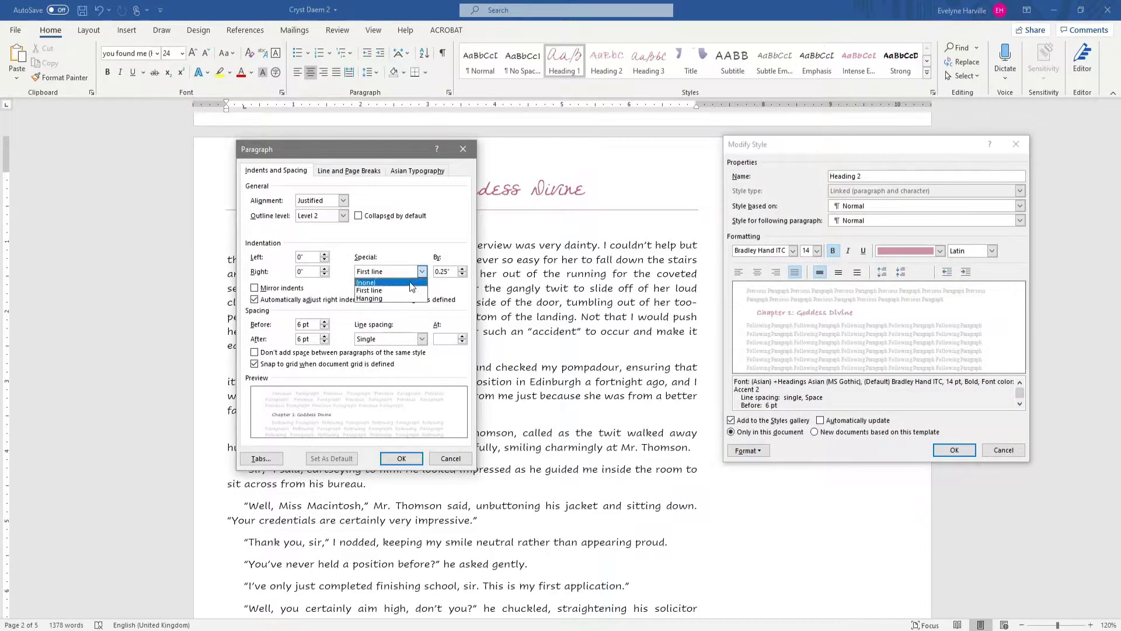
left_click(412, 280)
left_click(403, 458)
left_click(955, 449)
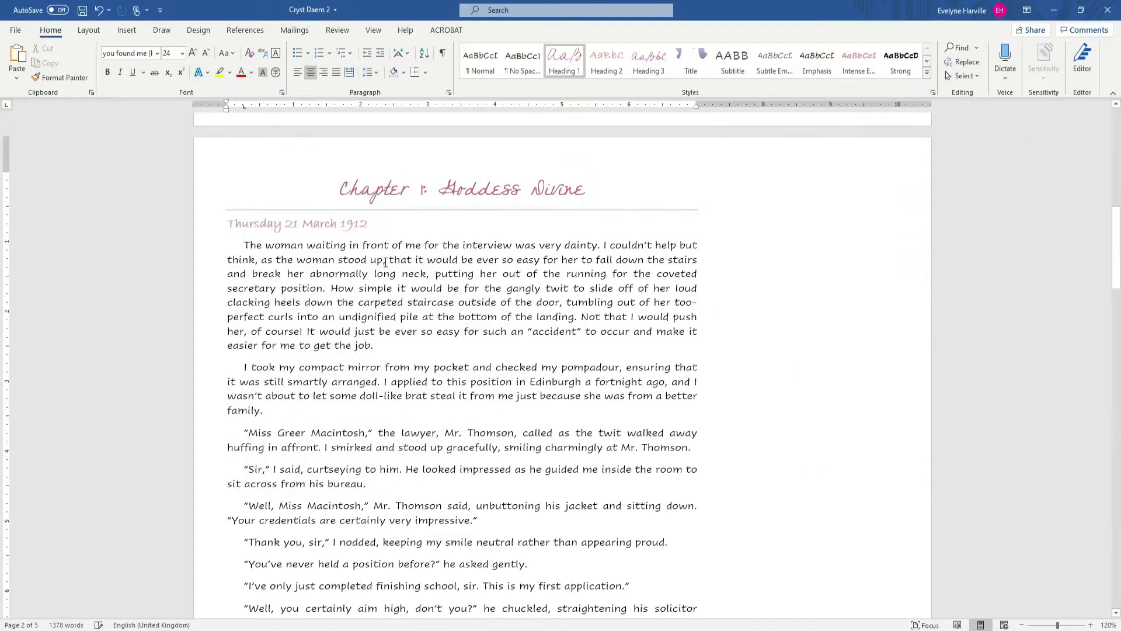
- Apply the Heading 2 style to the date line "Tuesday 26 March 1912"
left_click(241, 244)
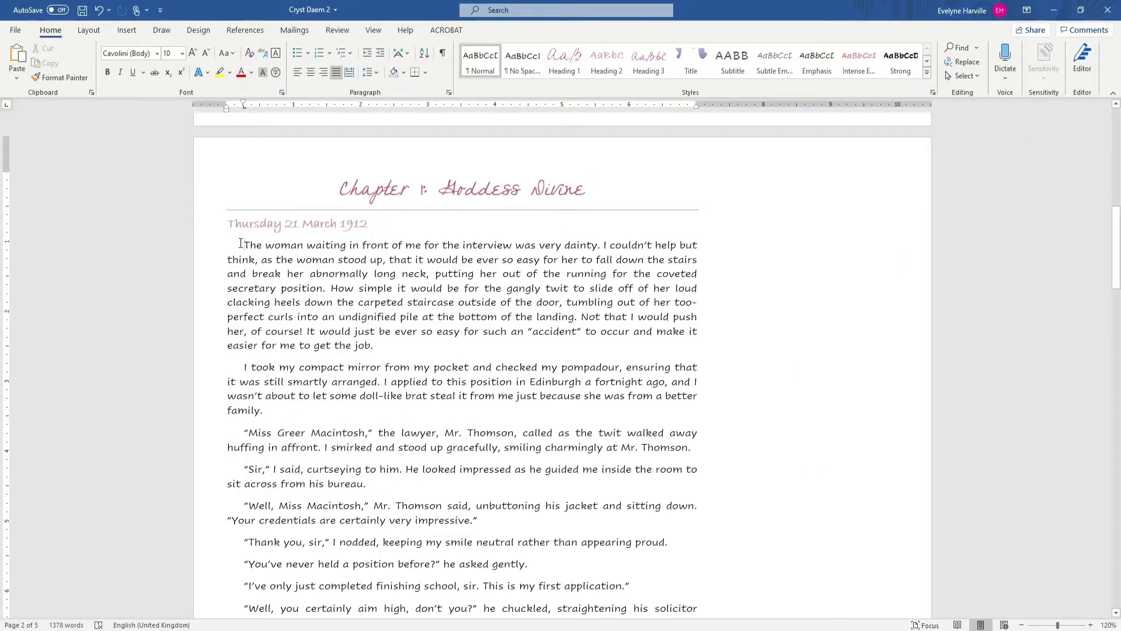
key("ctrl+z")
scroll(112, 309, "down", 5)
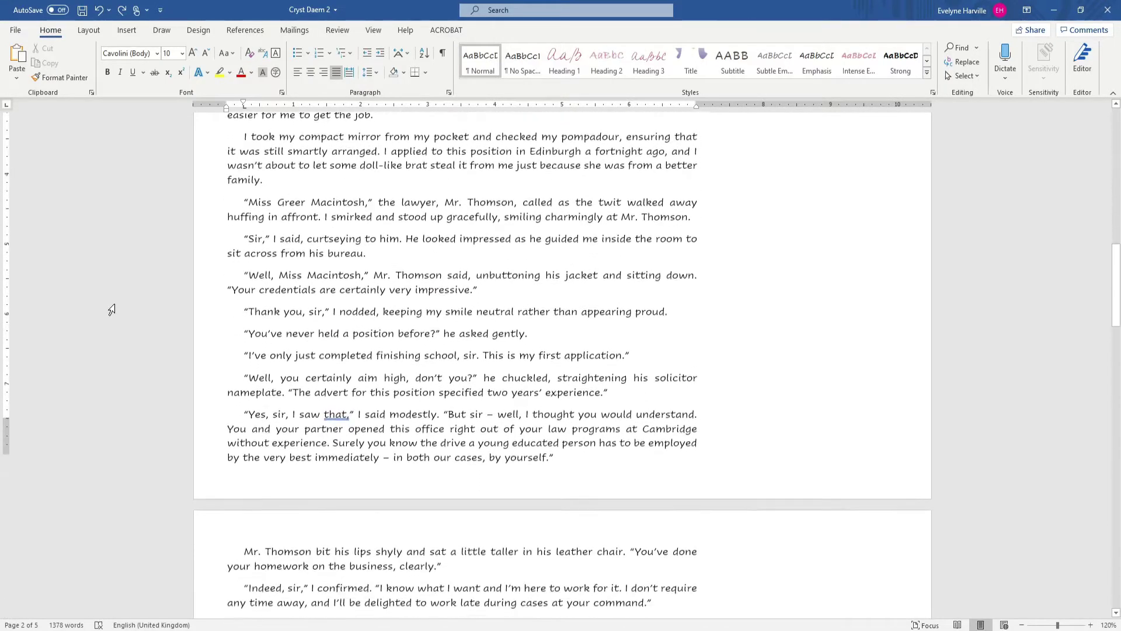
scroll(112, 309, "down", 20)
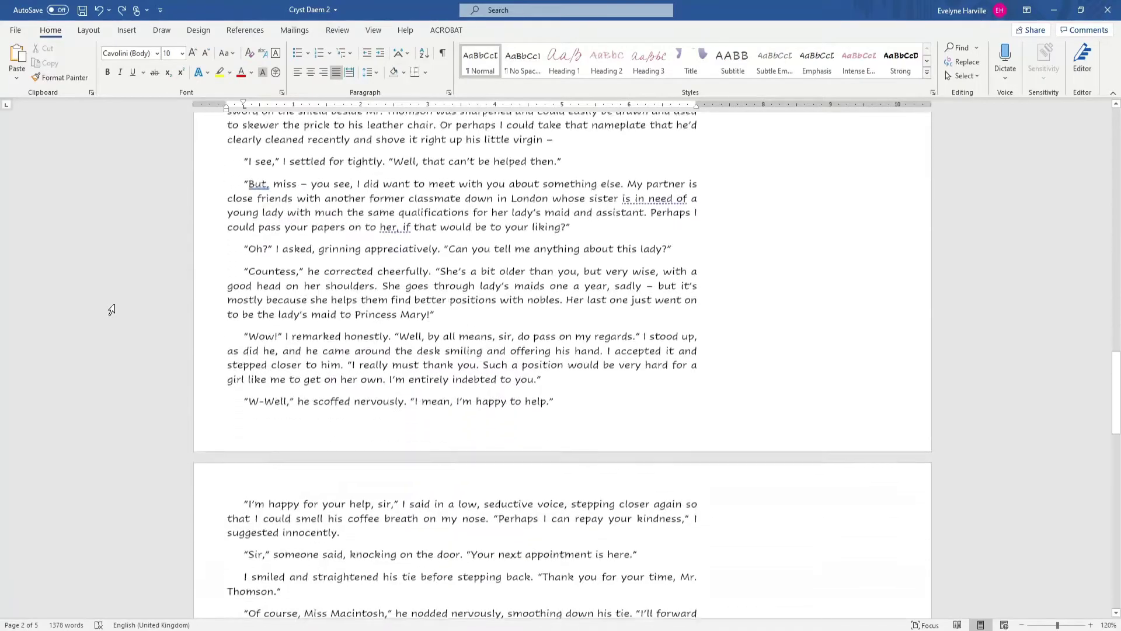
scroll(111, 309, "down", 5)
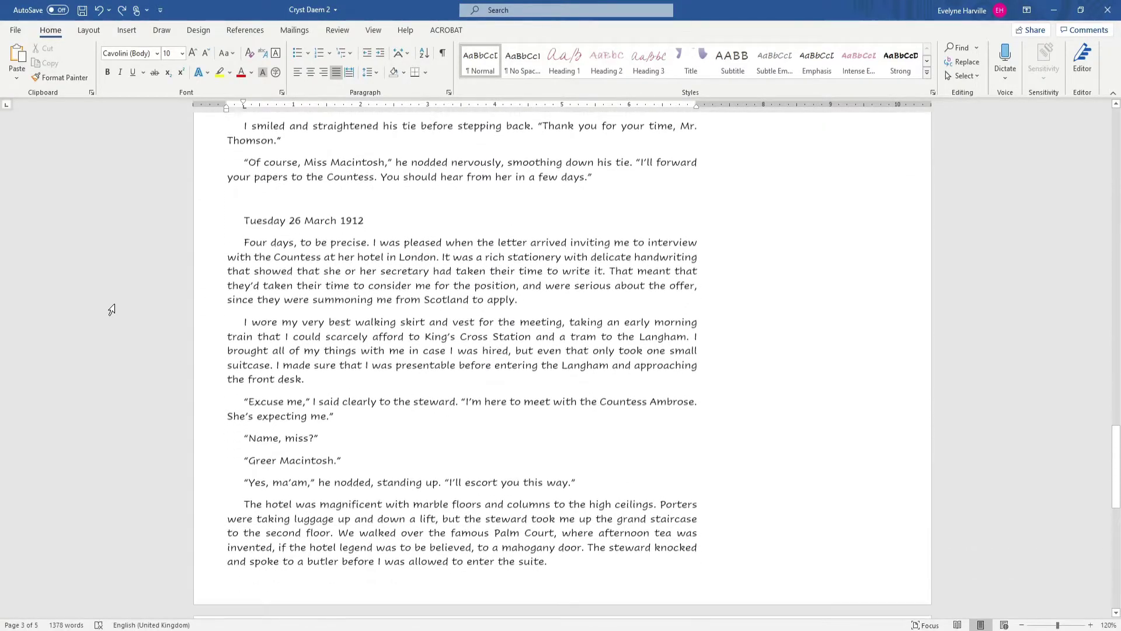
left_click(188, 209)
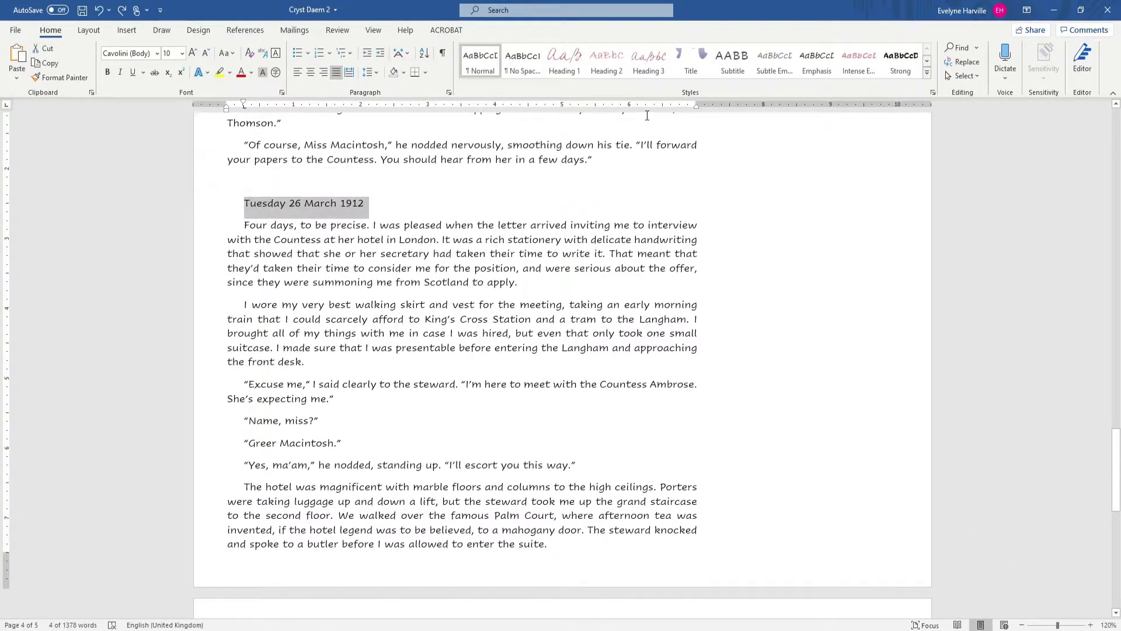
left_click(612, 68)
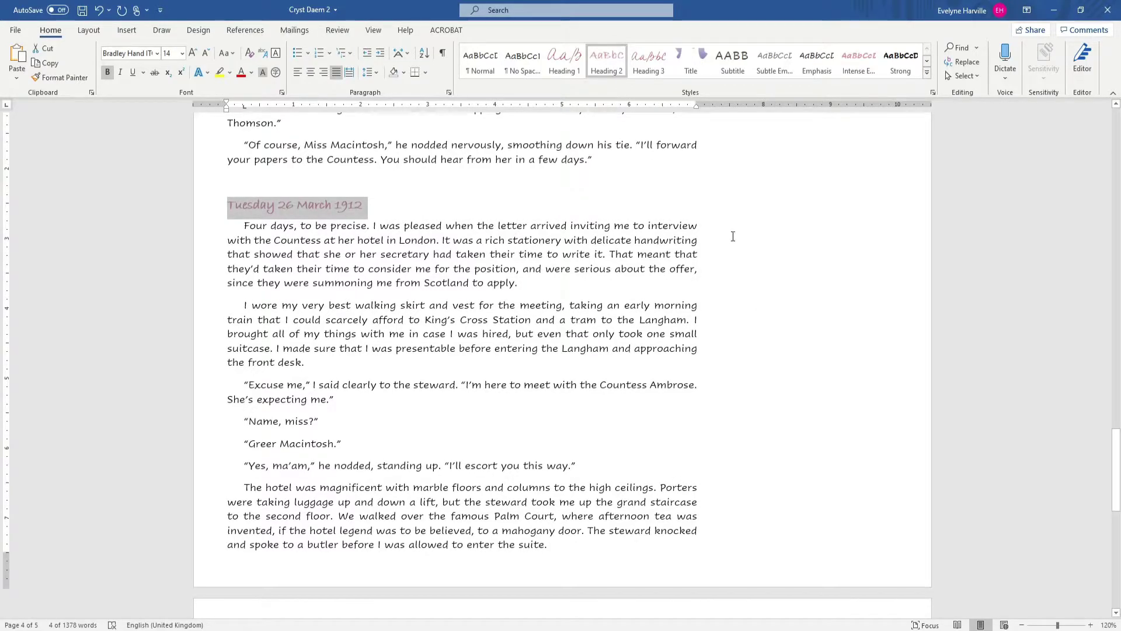
left_click(691, 209)
- Insert an empty paragraph between the title page's "A DRABBLE" line and the Chapter 1 heading
scroll(776, 288, "down", 10)
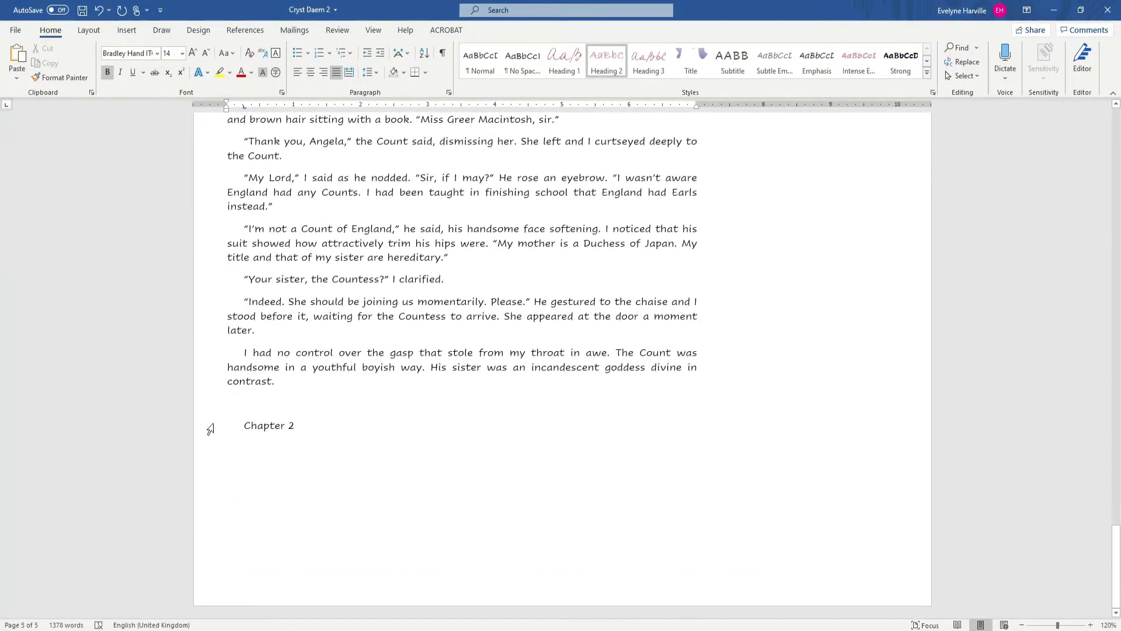
left_click(242, 427)
scroll(368, 398, "up", 20)
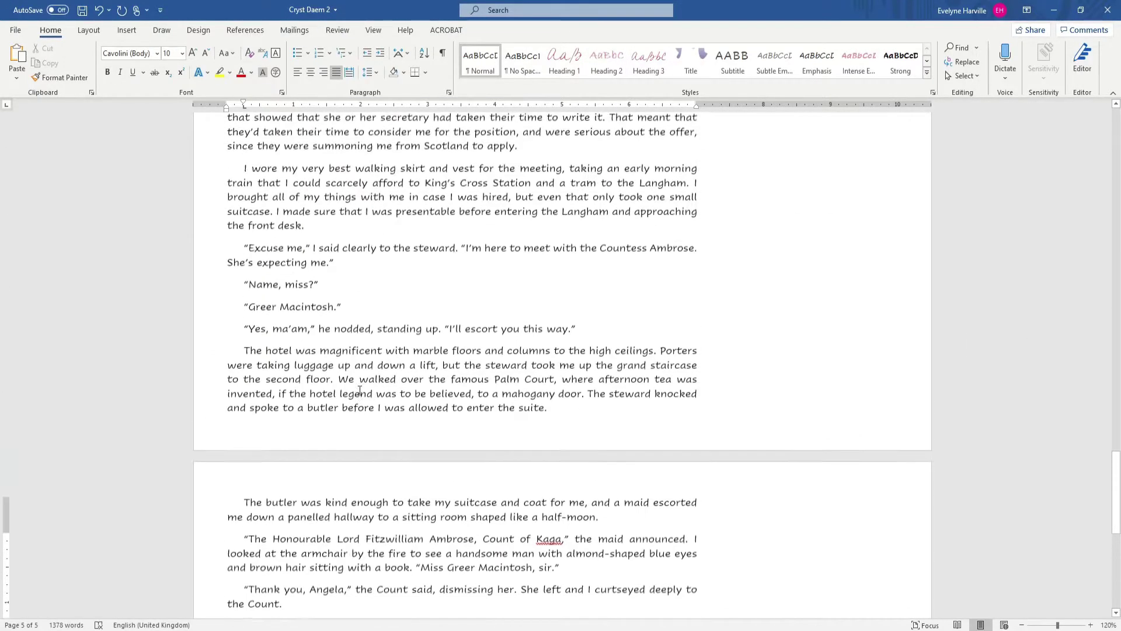
scroll(368, 397, "up", 12)
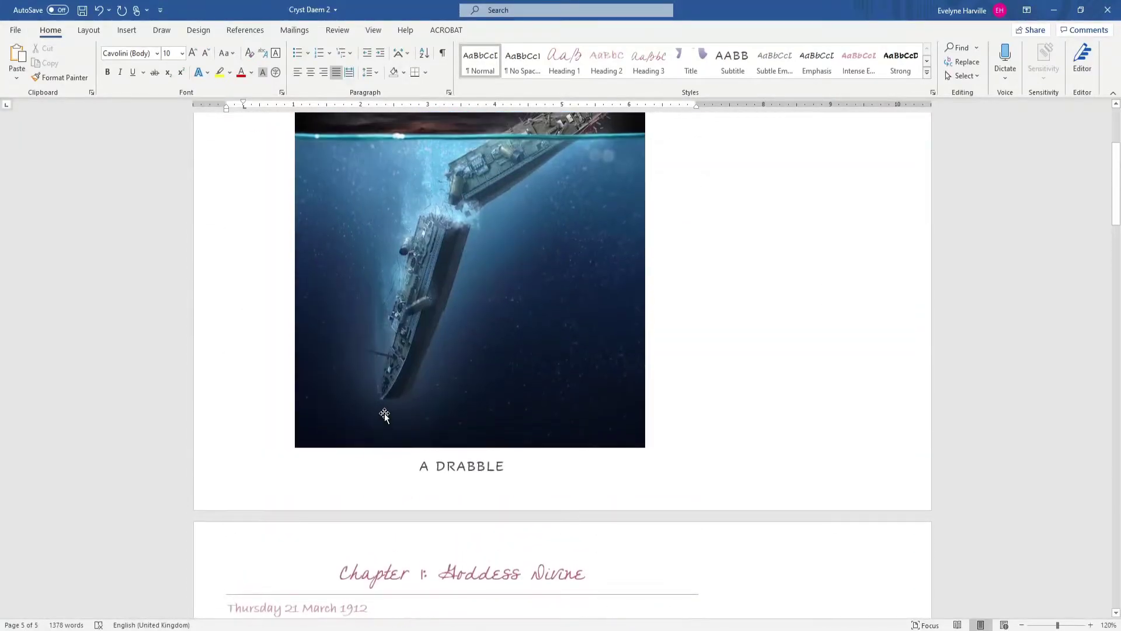
scroll(383, 408, "down", 8)
scroll(395, 415, "up", 1)
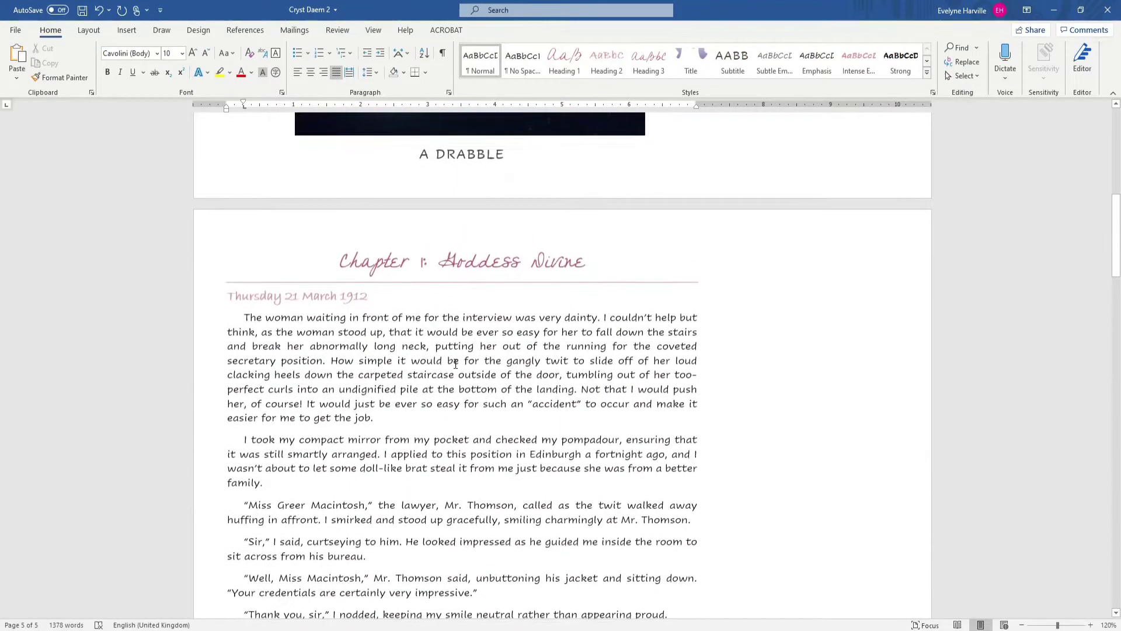
left_click(538, 158)
key("Return")
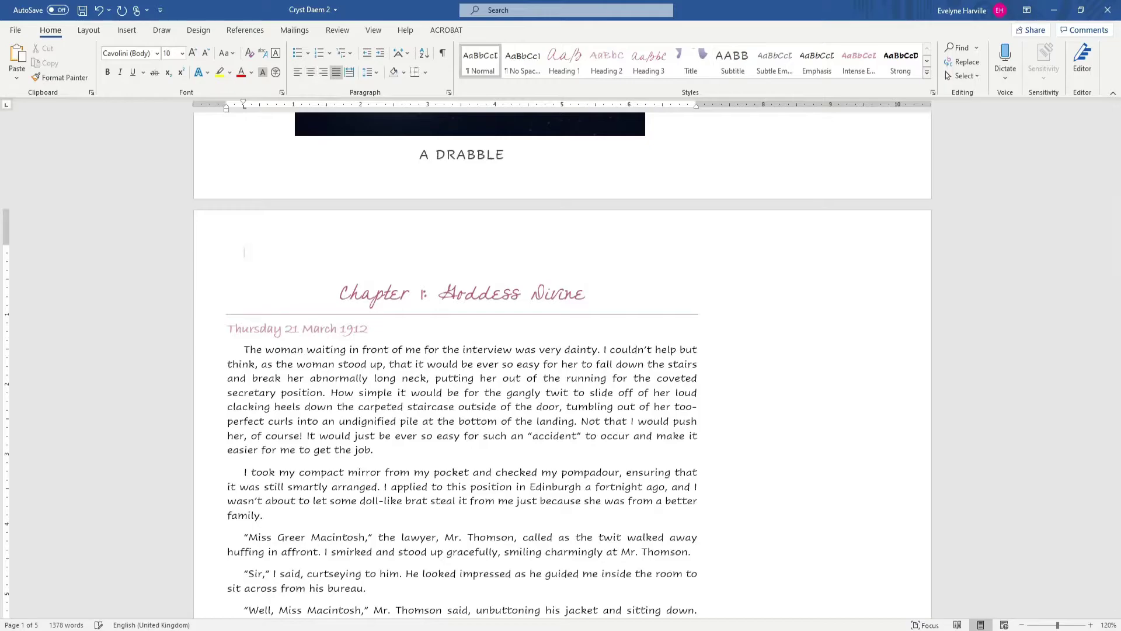
- Insert a Next Page section break directly before the "Chapter 1: Goddess Divine" heading to leave a blank page after the title page
left_click(348, 284)
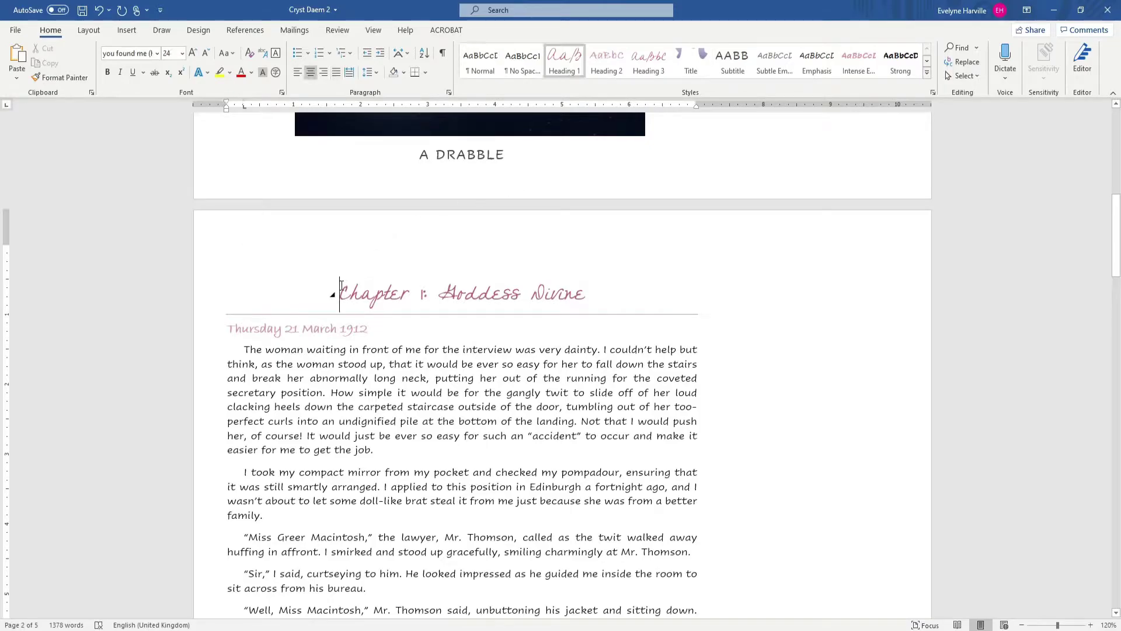
left_click(95, 35)
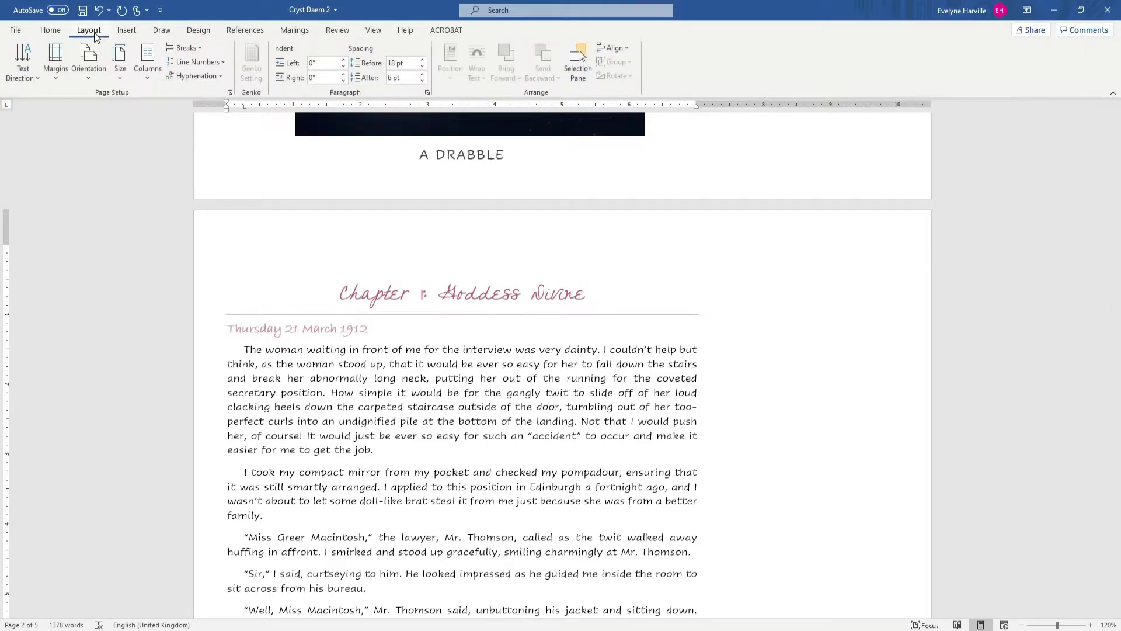
left_click(177, 48)
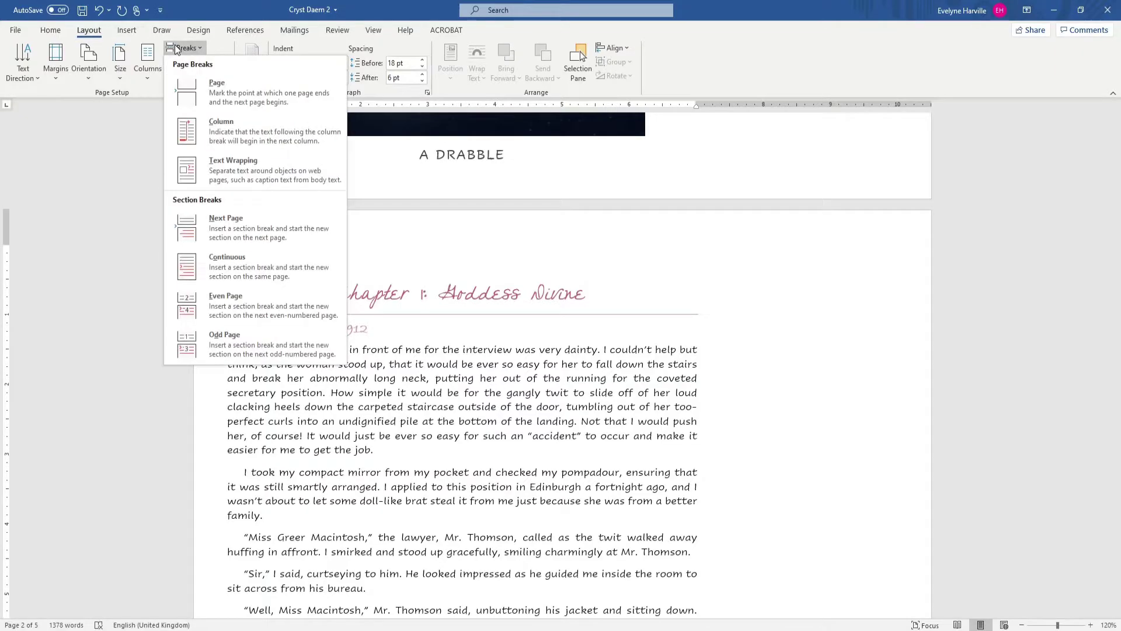
left_click(242, 229)
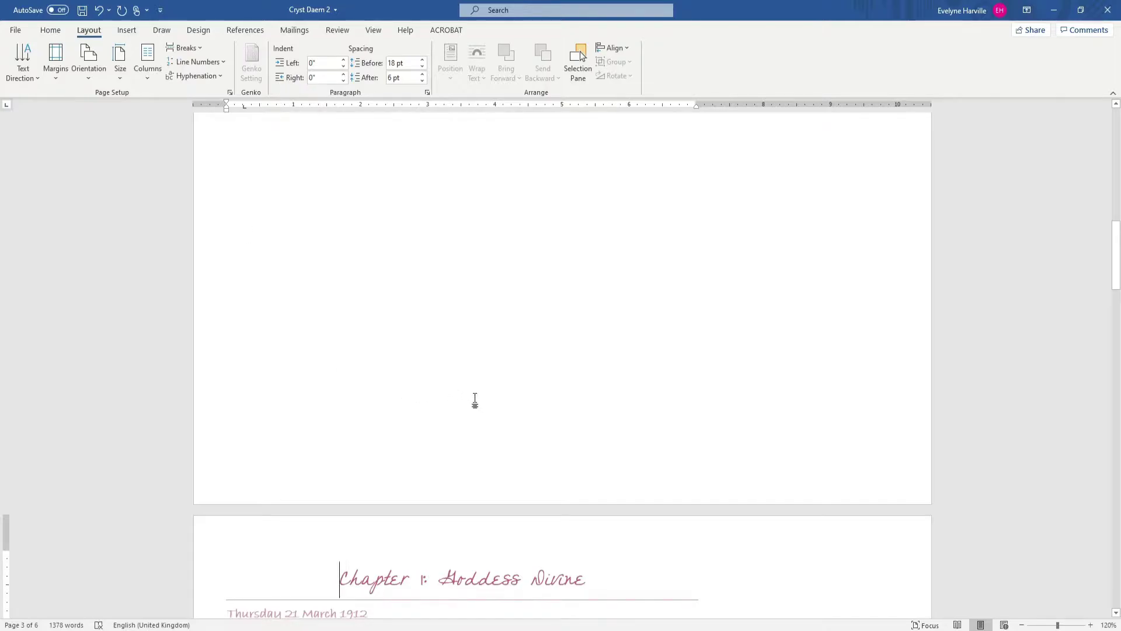
scroll(456, 392, "up", 10)
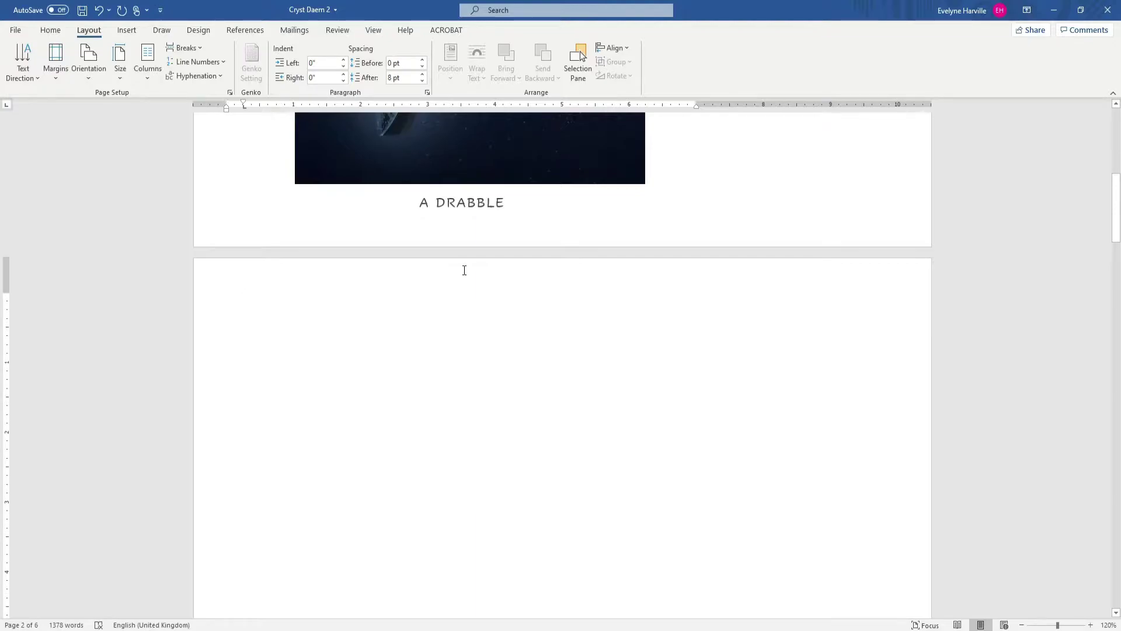
- Insert an Automatic Table 2 table of contents on the blank page between the title page and Chapter 1
key("Up")
key("Down")
left_click(125, 31)
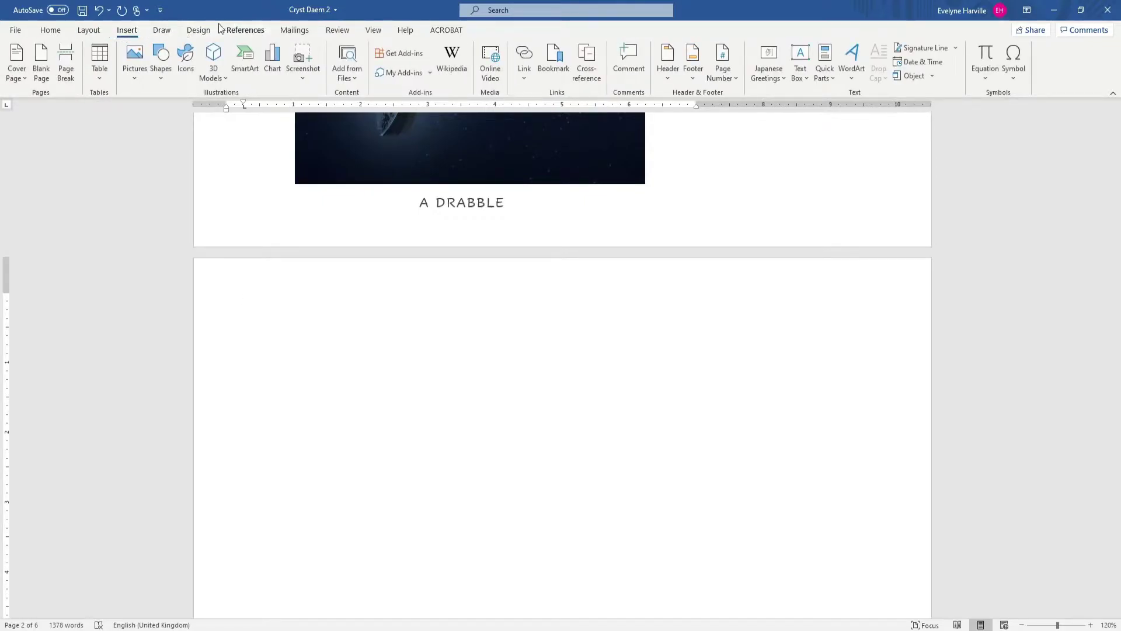
left_click(249, 32)
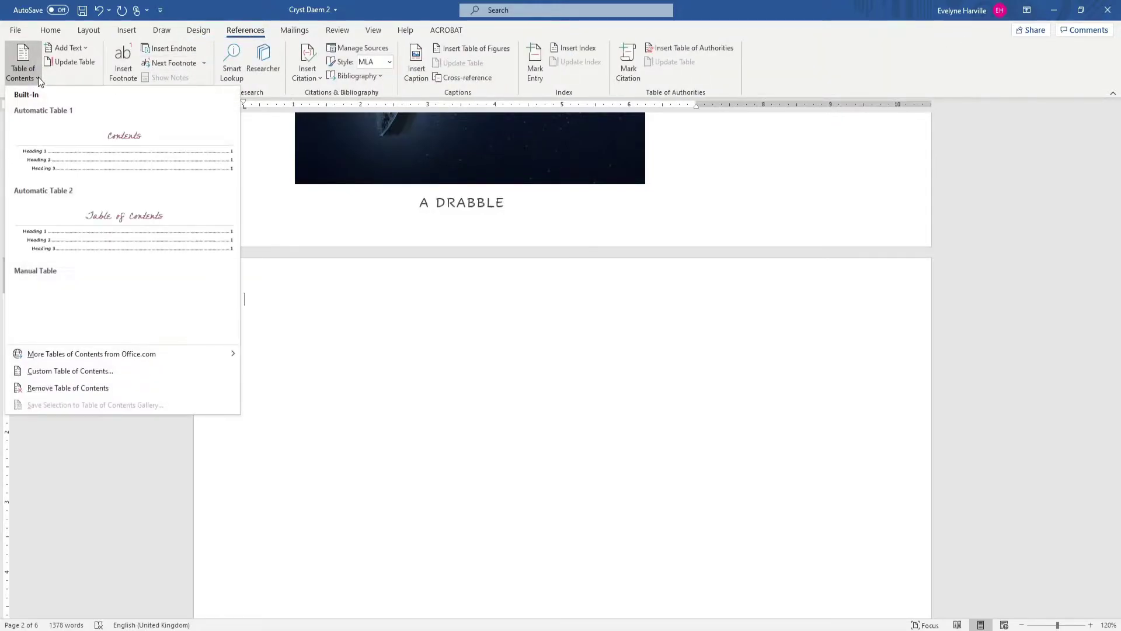
left_click(38, 76)
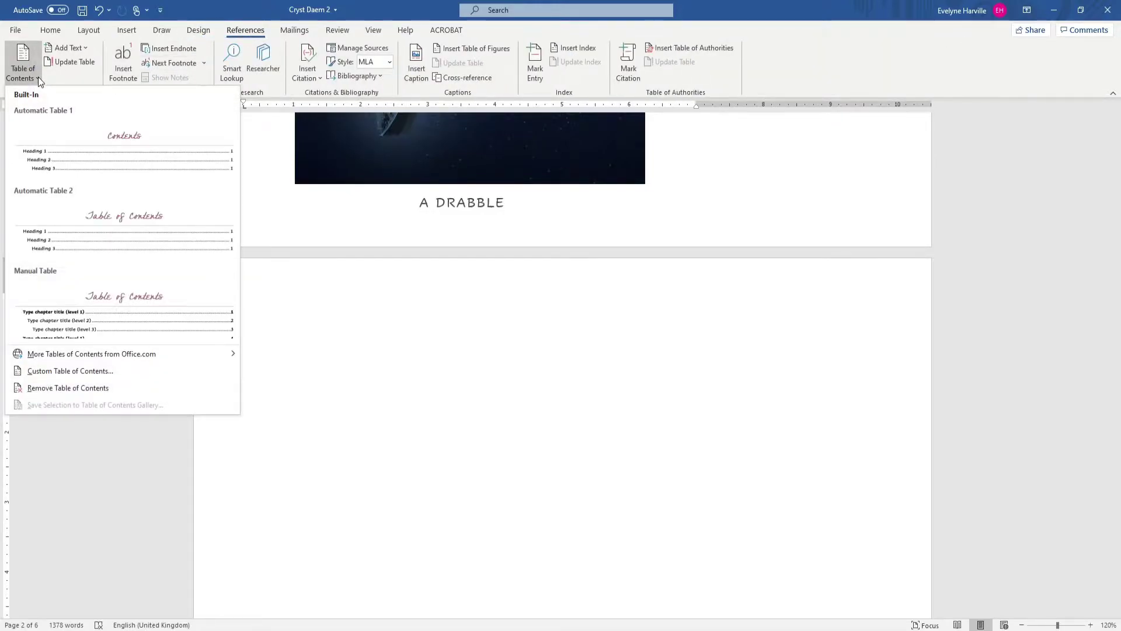
left_click(61, 240)
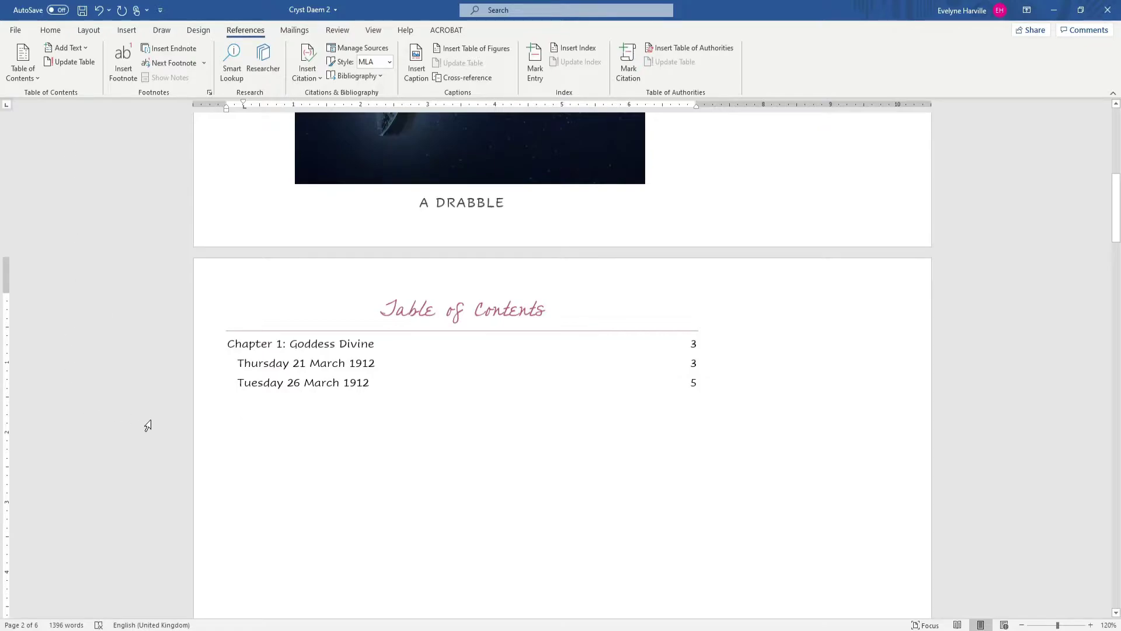
scroll(147, 425, "down", 15)
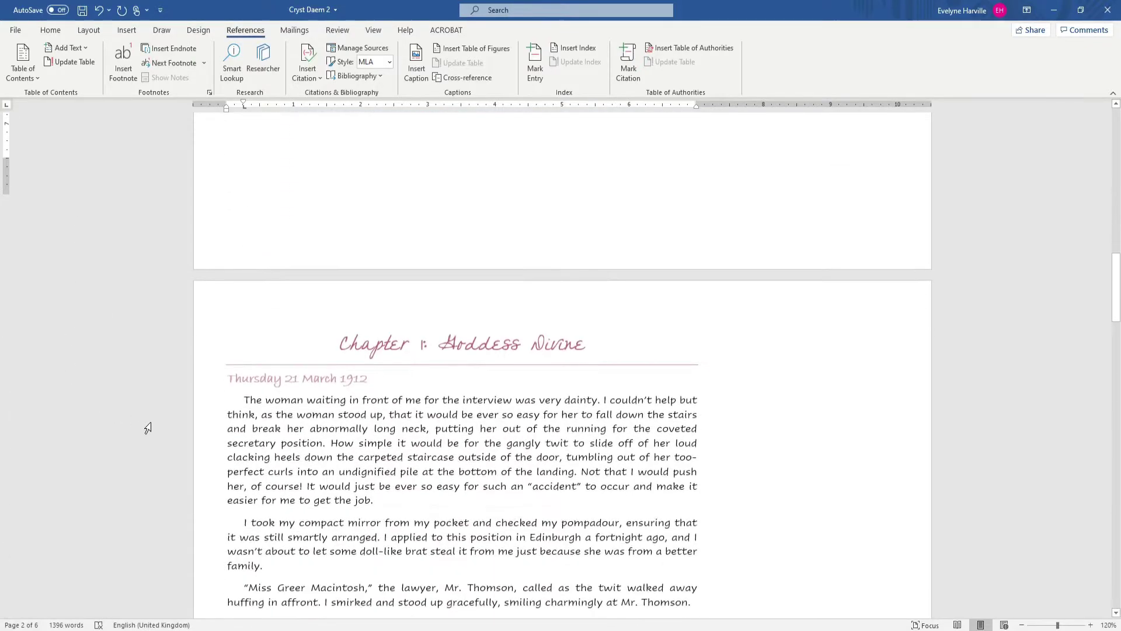
scroll(147, 429, "down", 2)
scroll(147, 428, "up", 20)
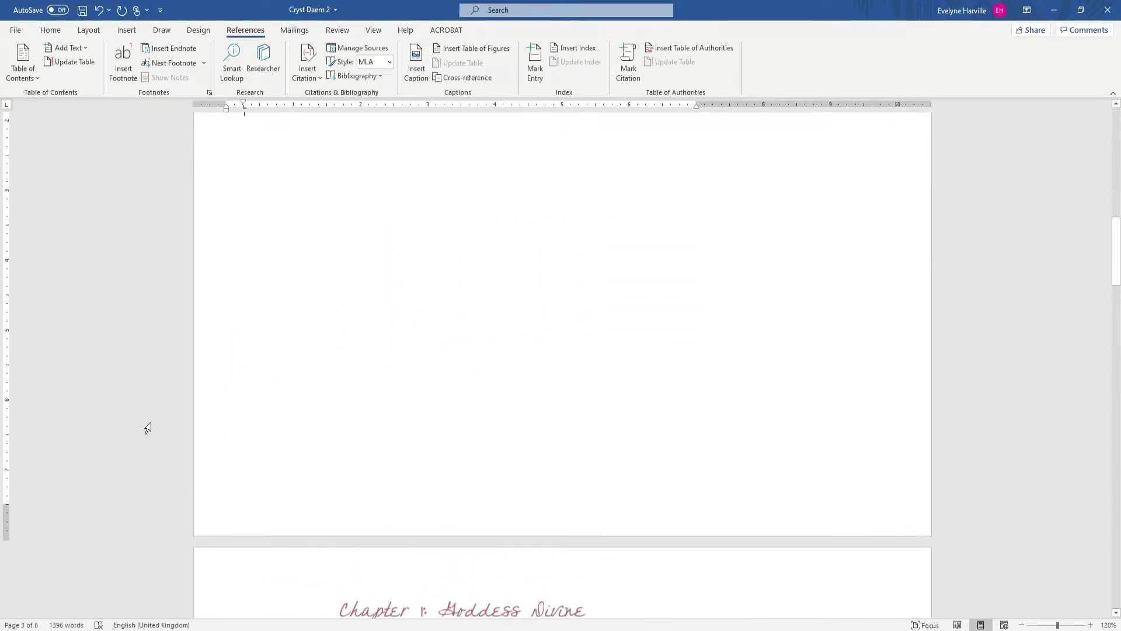
scroll(149, 429, "down", 16)
scroll(149, 429, "down", 12)
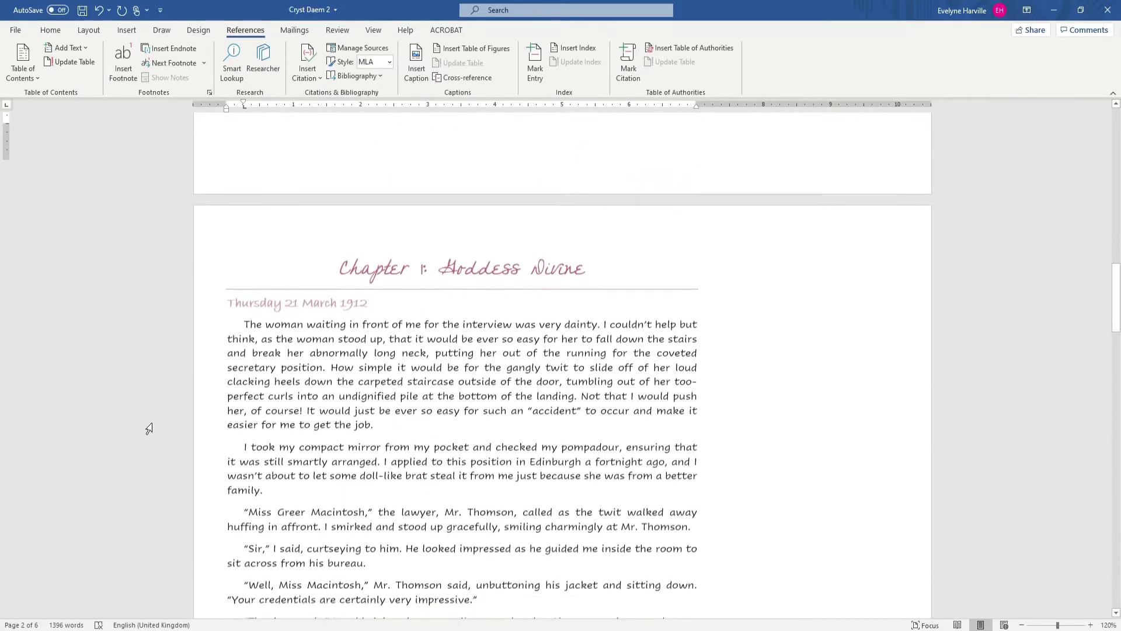
scroll(148, 430, "up", 1)
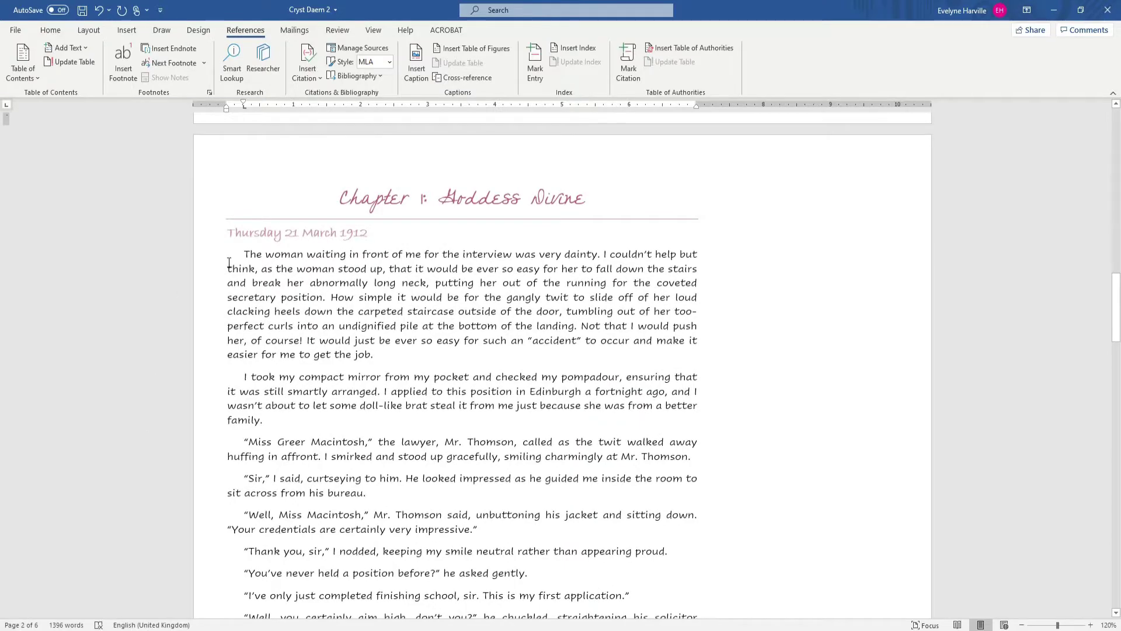
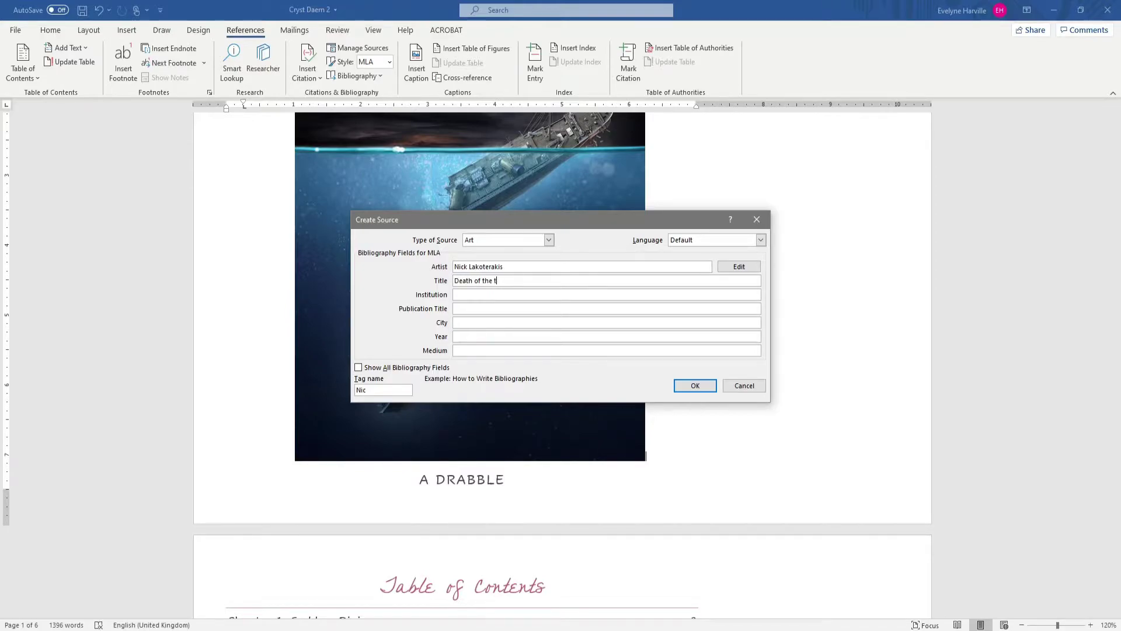
- Fill in the art source with title "2:19 am", institution "National Geographic", publication title "Death of the Titanic", year "Arpil 2012" and medium "CGI"
left_click(456, 309)
left_click(516, 294)
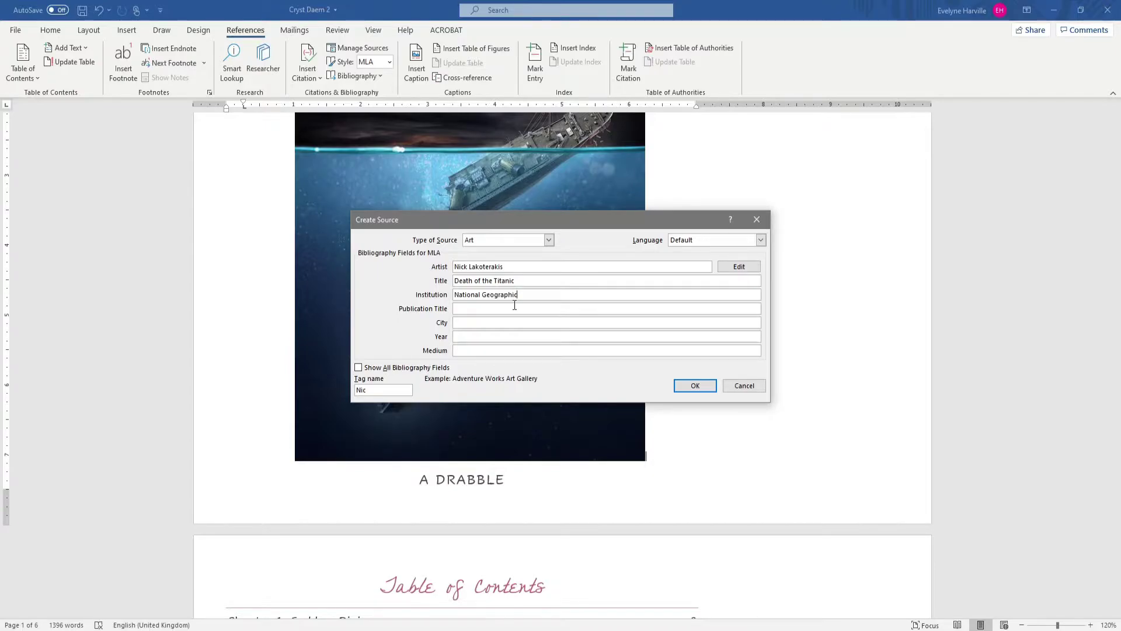
left_click(502, 323)
left_click(502, 335)
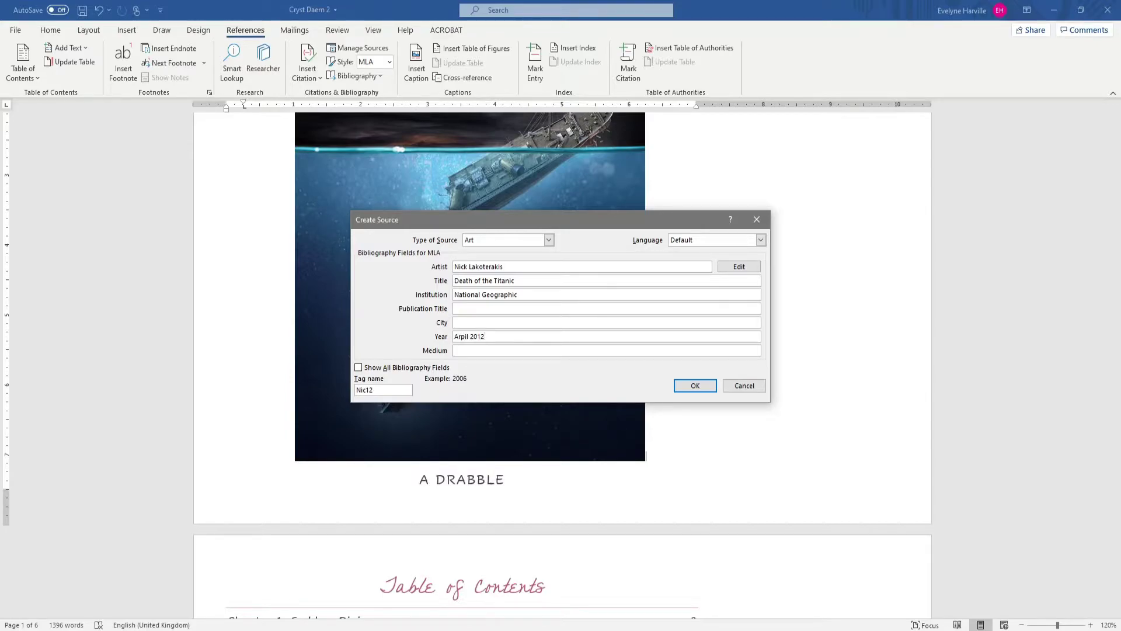
left_click(507, 350)
left_click(503, 310)
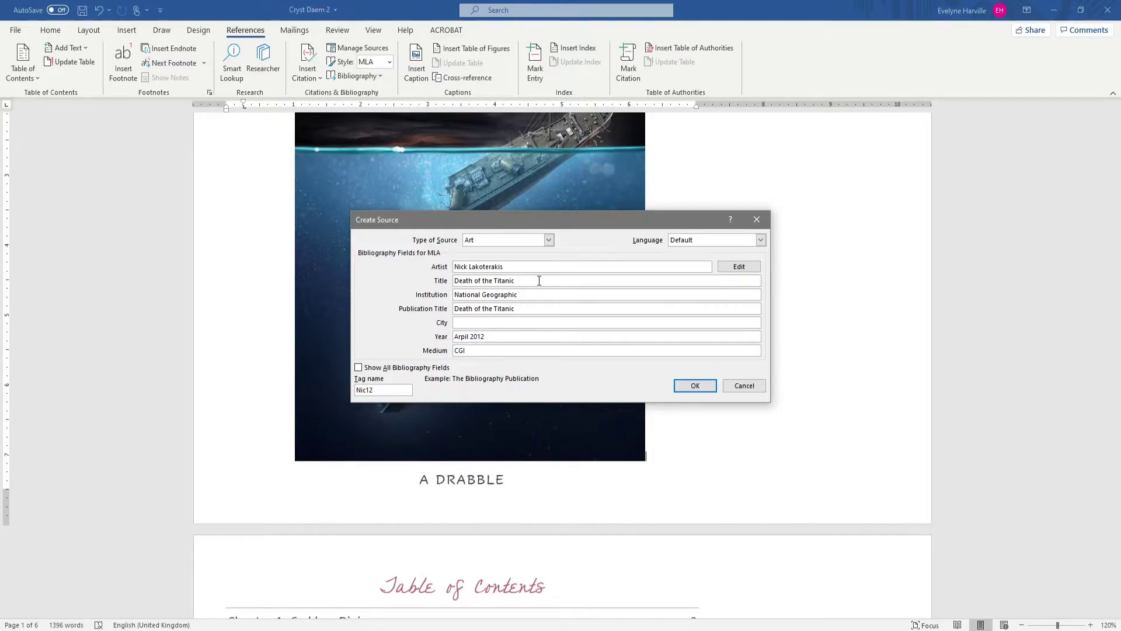
left_click_drag(539, 281, 452, 283)
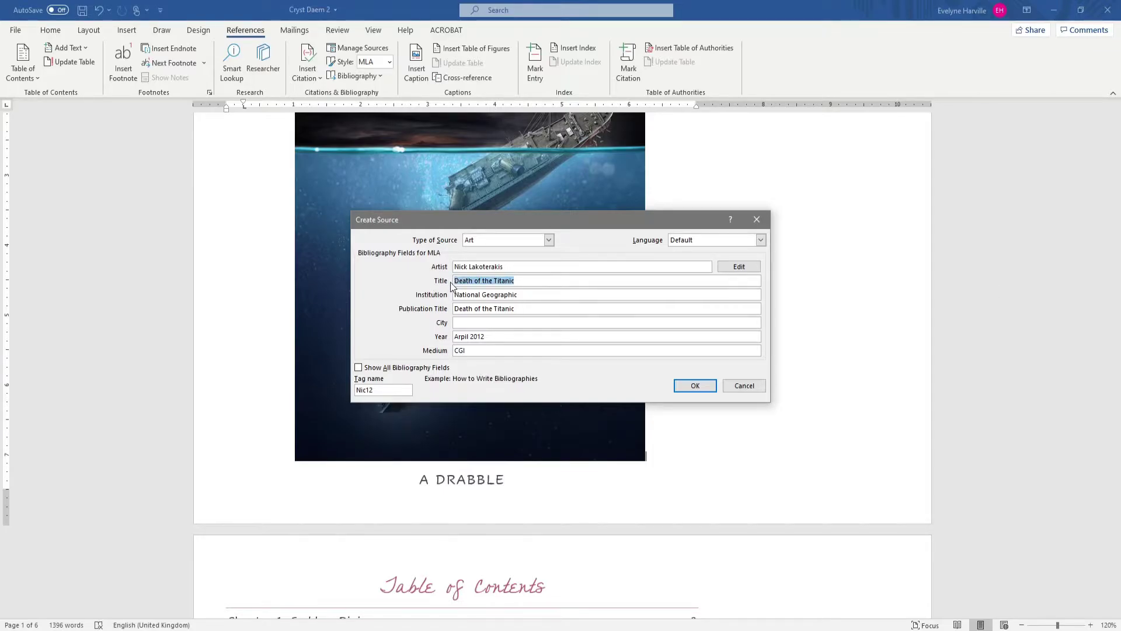
type("2:19 am")
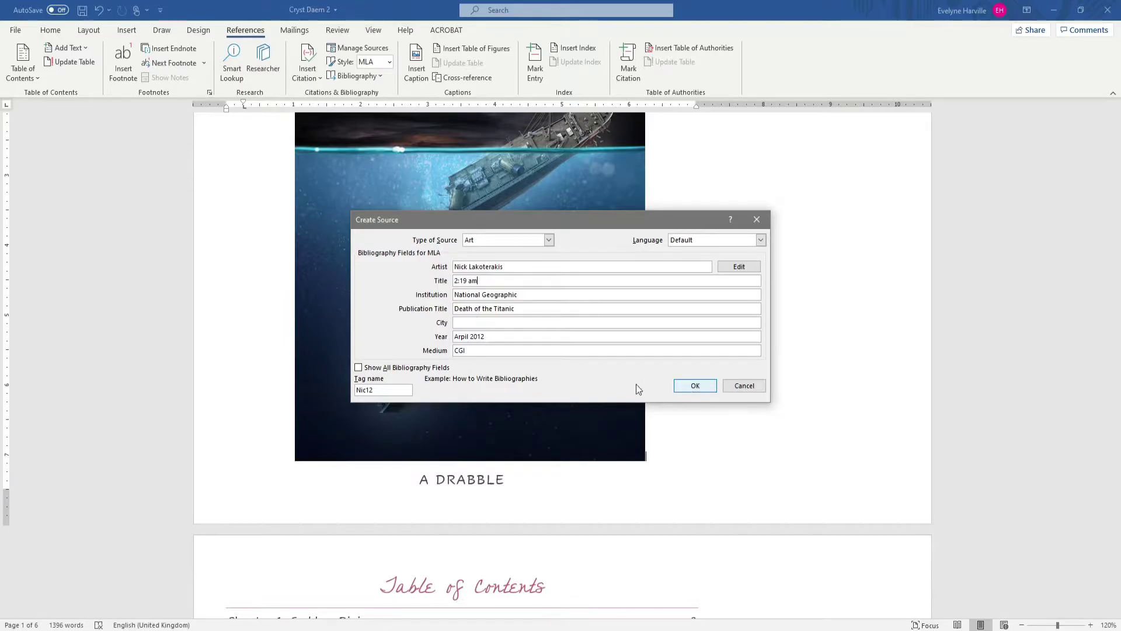
- Show all bibliography fields, add the web address of the National Geographic "Death of the Titanic" artwork, and insert the citation beside the picture
left_click(407, 369)
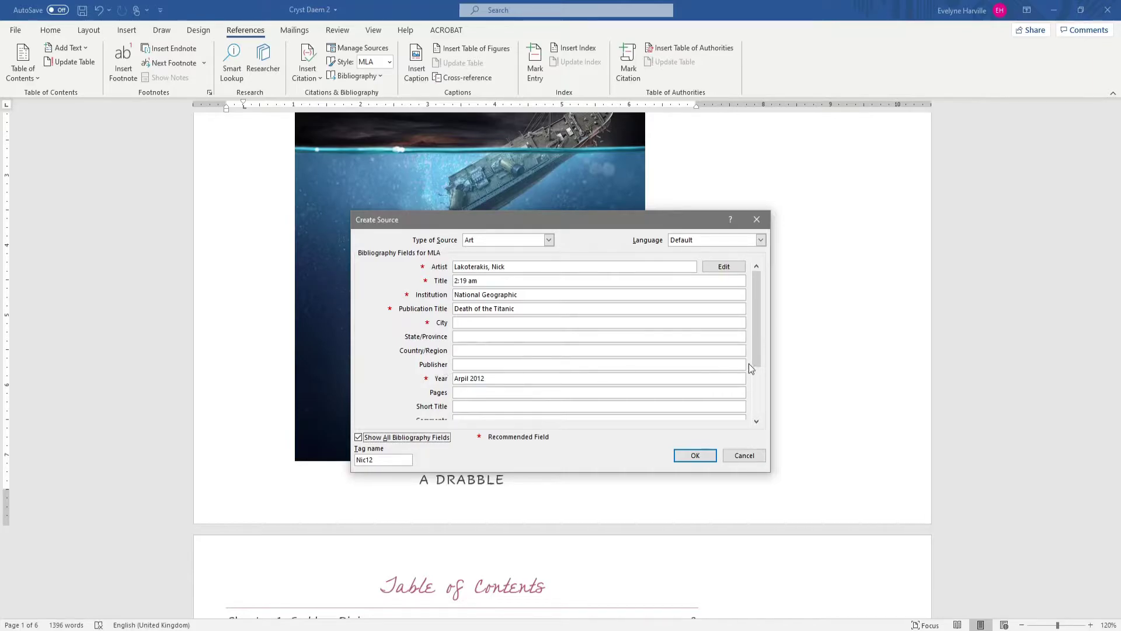
left_click_drag(753, 363, 756, 417)
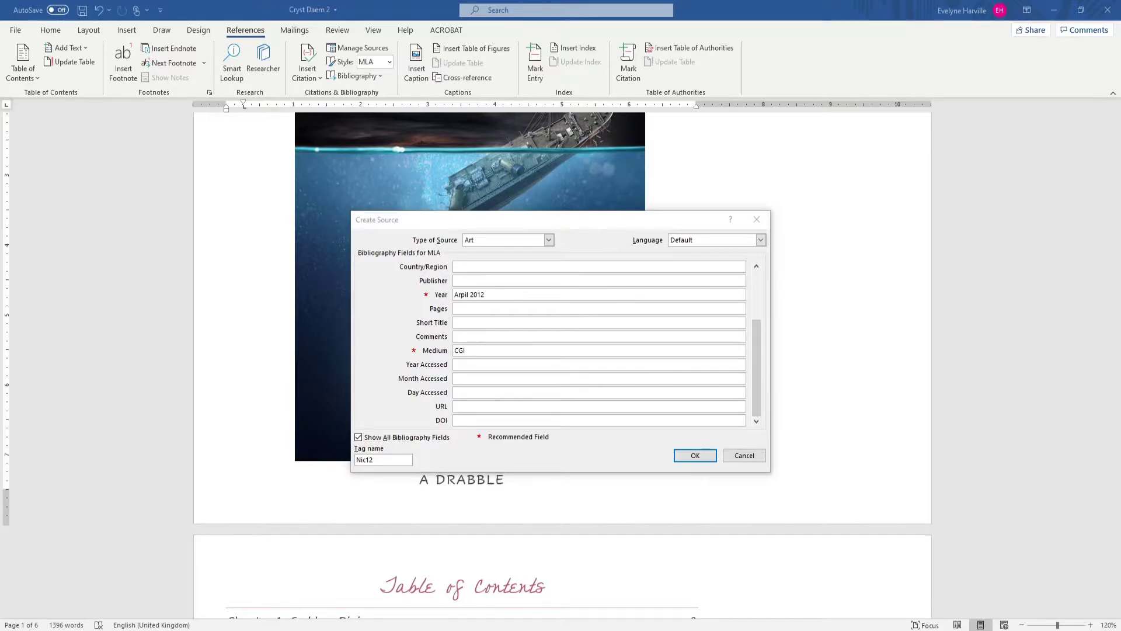
left_click(521, 407)
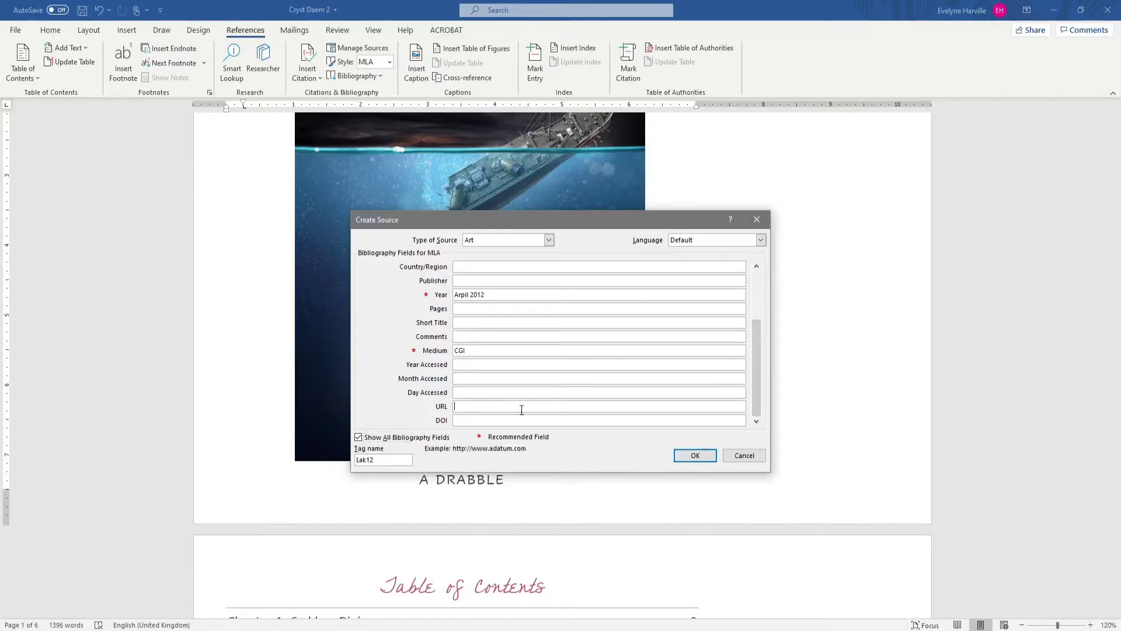
type("http://www.matthewtwombly.com/national-geographic-death-of-the-titanic")
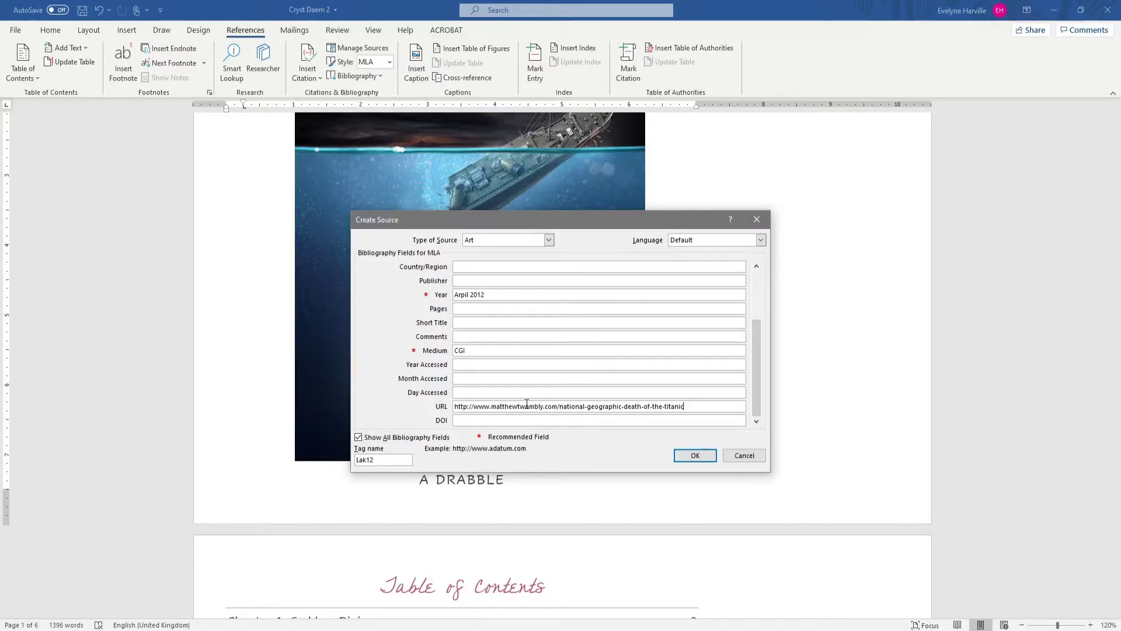
left_click(695, 459)
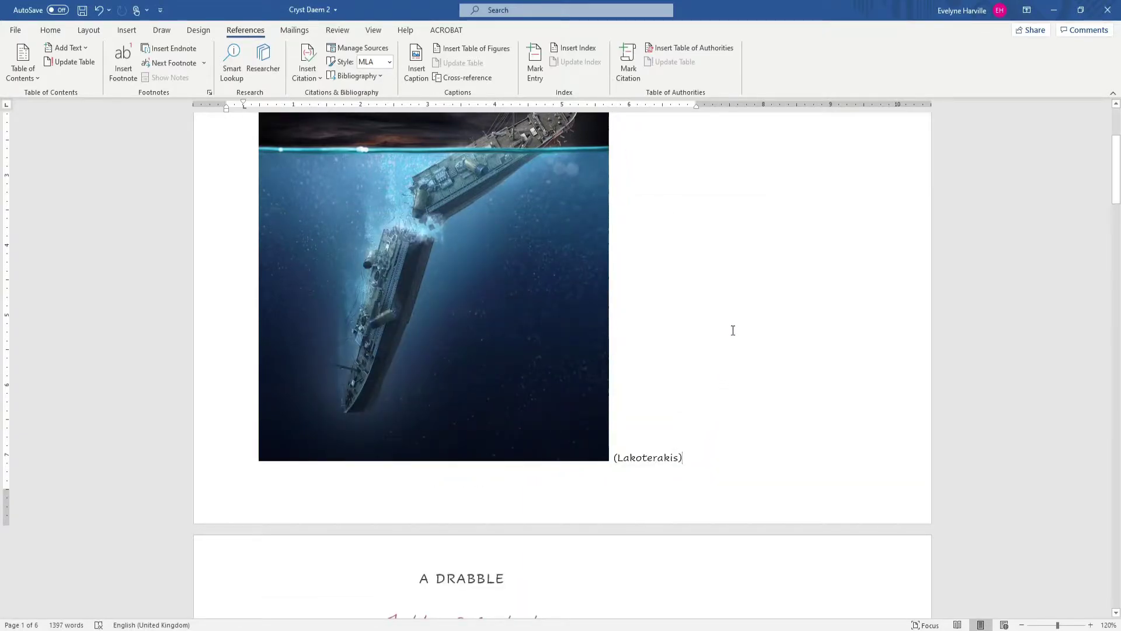
- Reduce the height of the ship picture on the title page to 5.9"
scroll(732, 330, "up", 3)
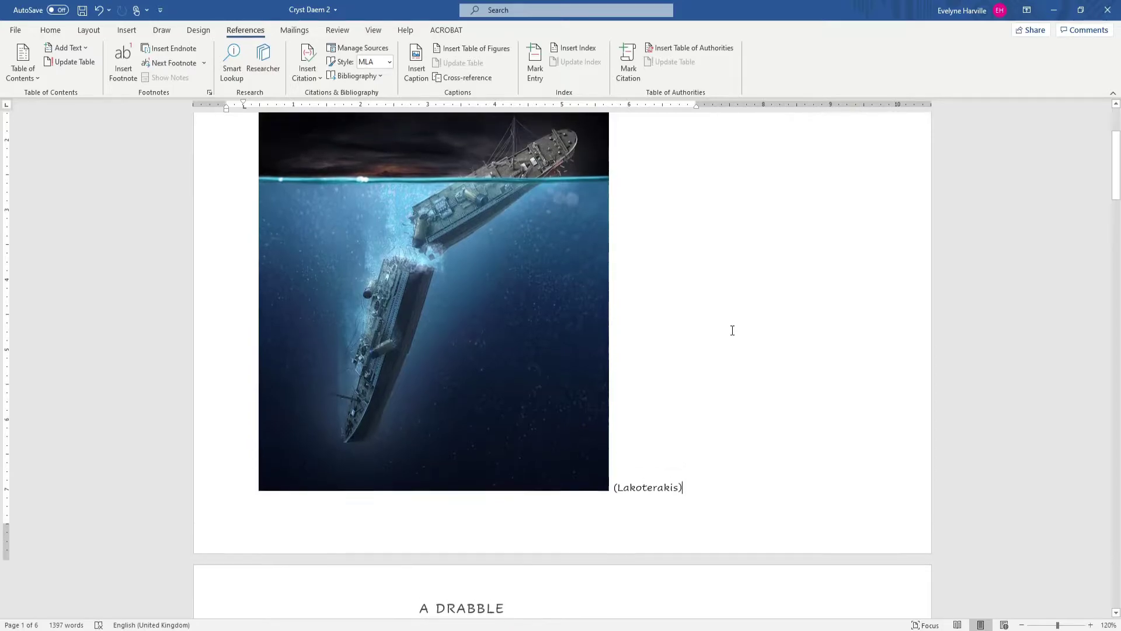
scroll(688, 311, "down", 2)
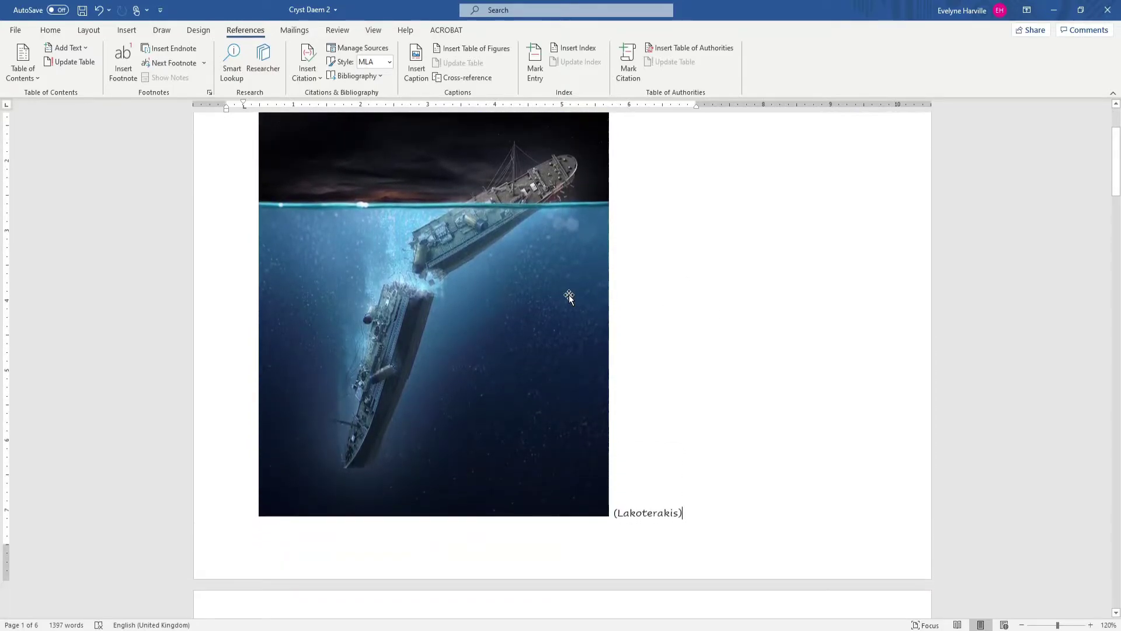
left_click(568, 295)
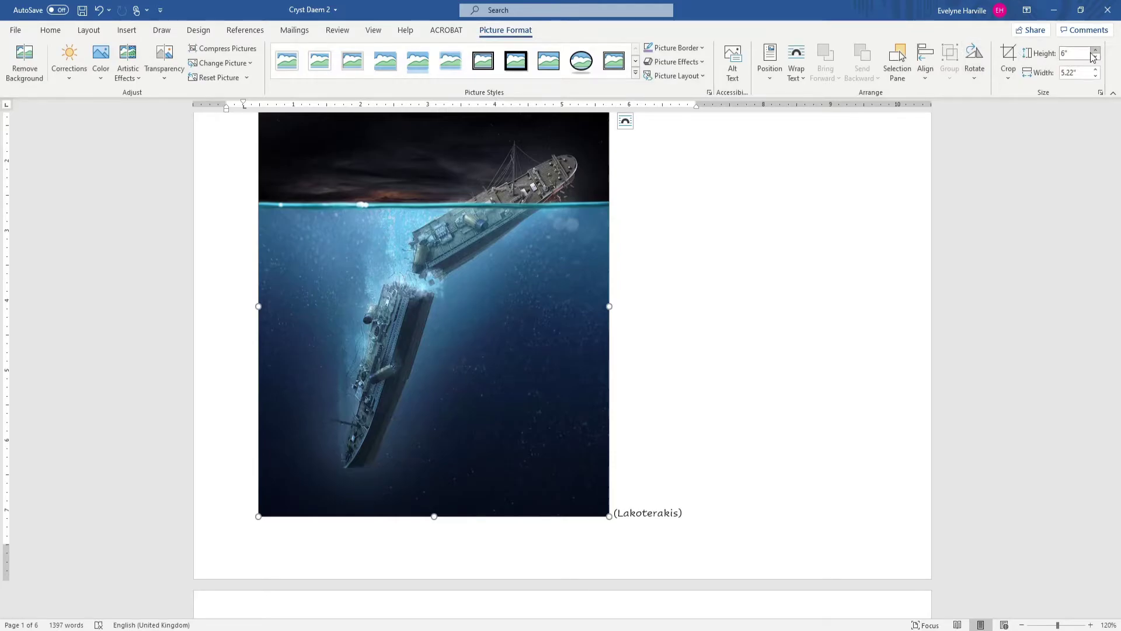
left_click(1097, 57)
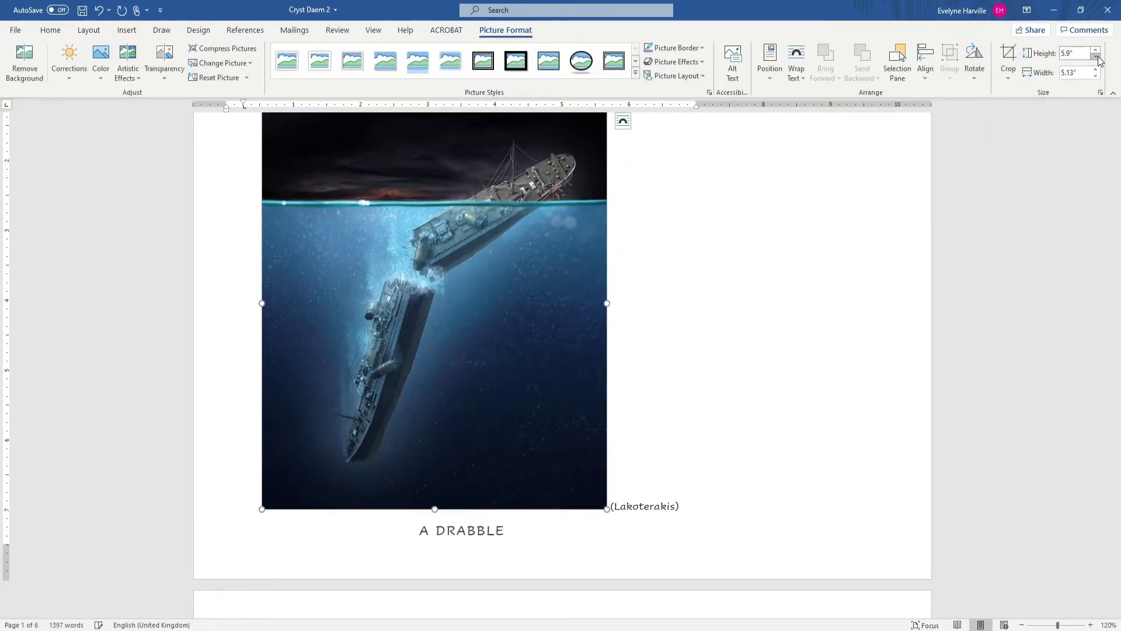
left_click(698, 526)
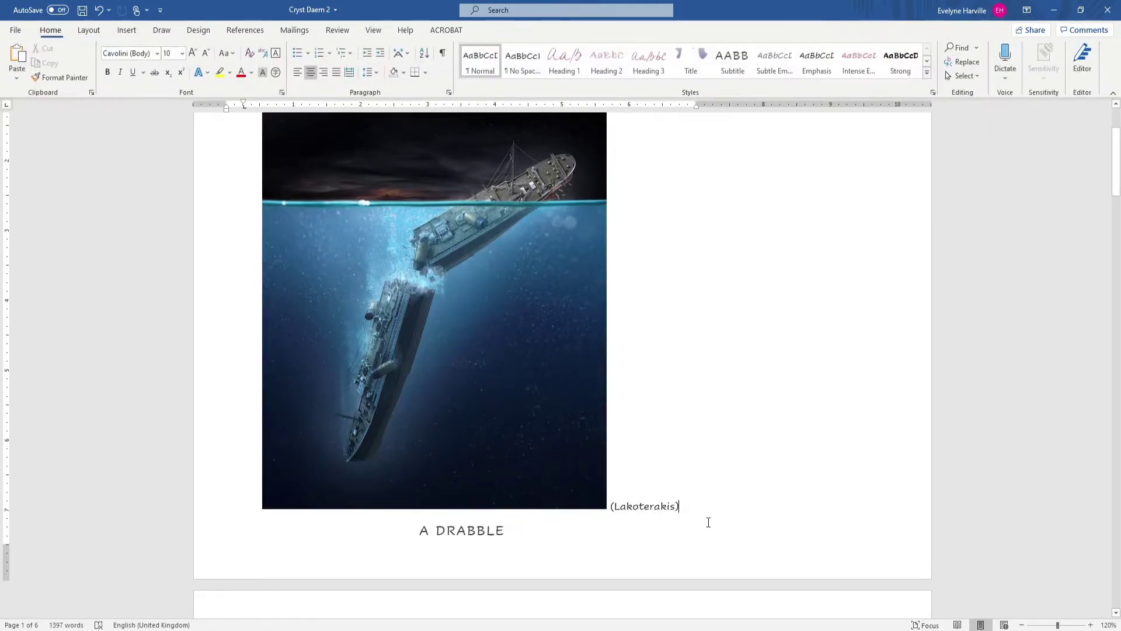
scroll(870, 421, "down", 4)
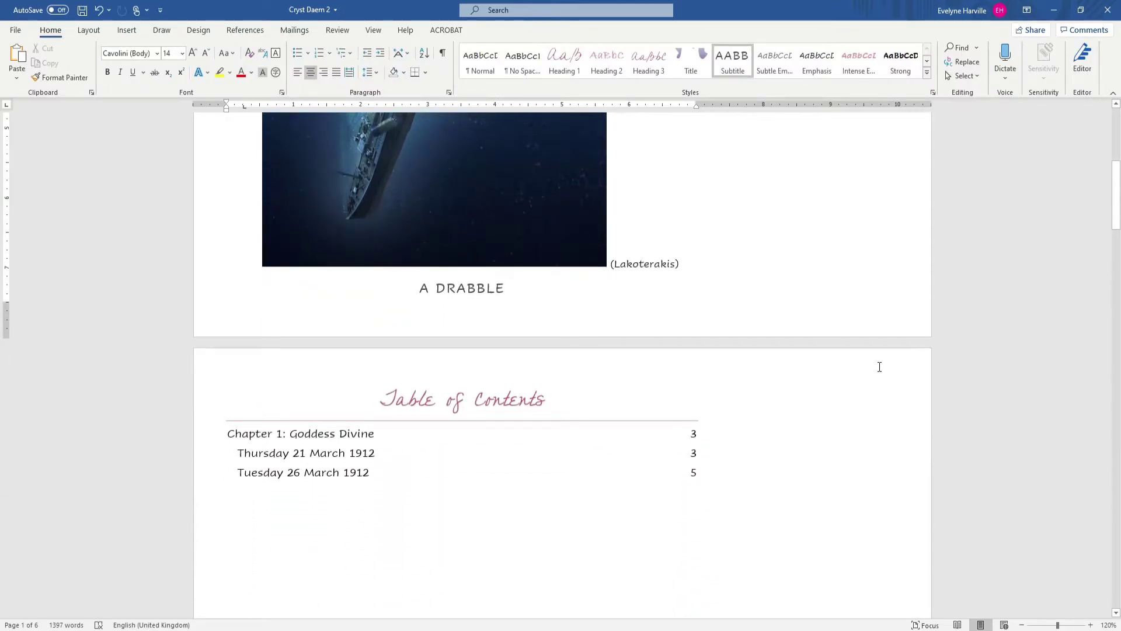
scroll(880, 367, "up", 5)
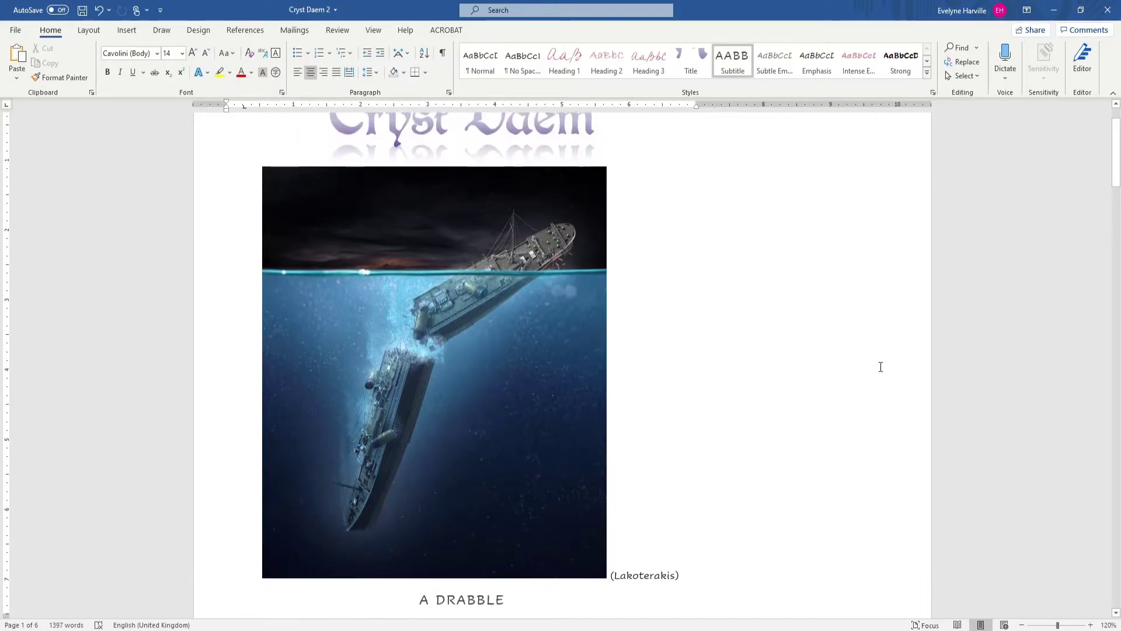
scroll(880, 366, "up", 1)
scroll(880, 366, "down", 1)
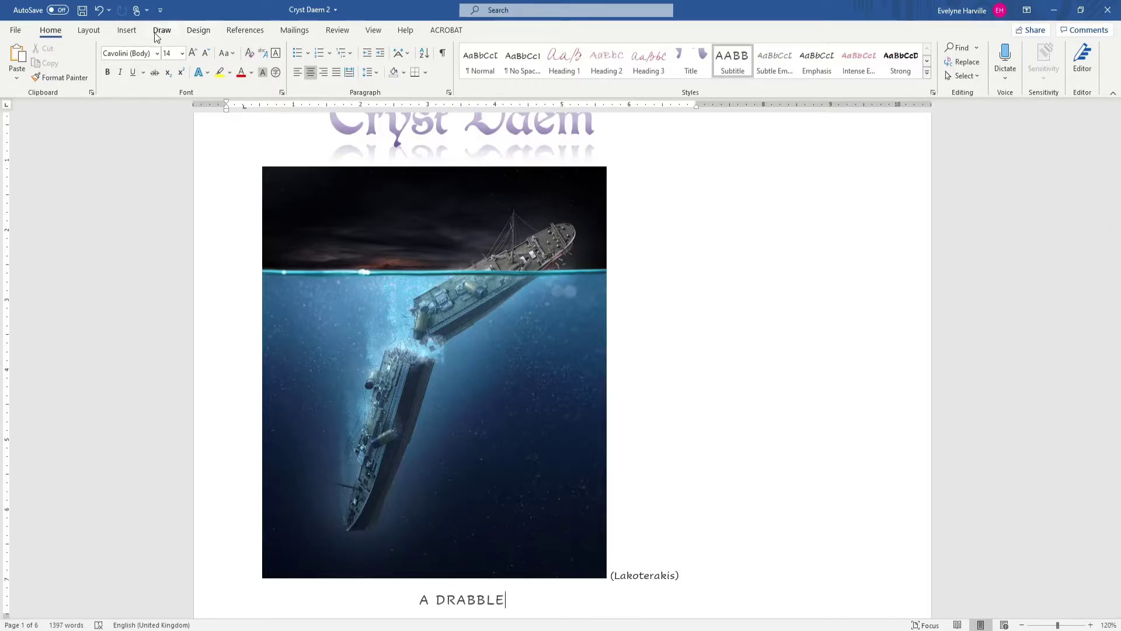
- Browse the built-in text boxes and insert the Banded Sidebar on the title page beside the ship picture
left_click(128, 31)
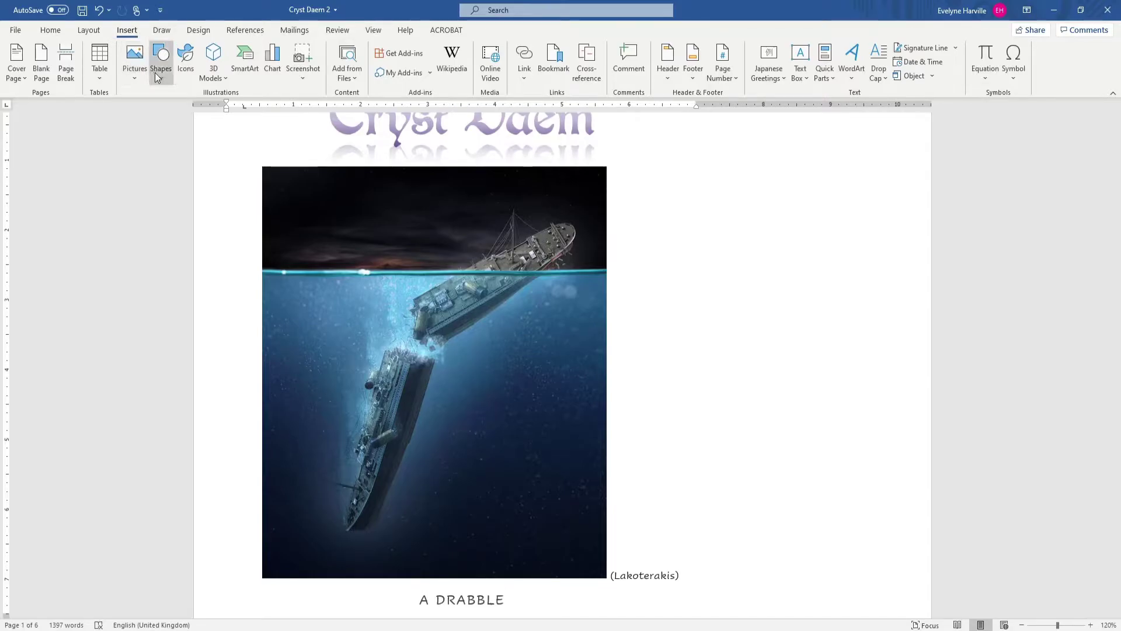
left_click(806, 78)
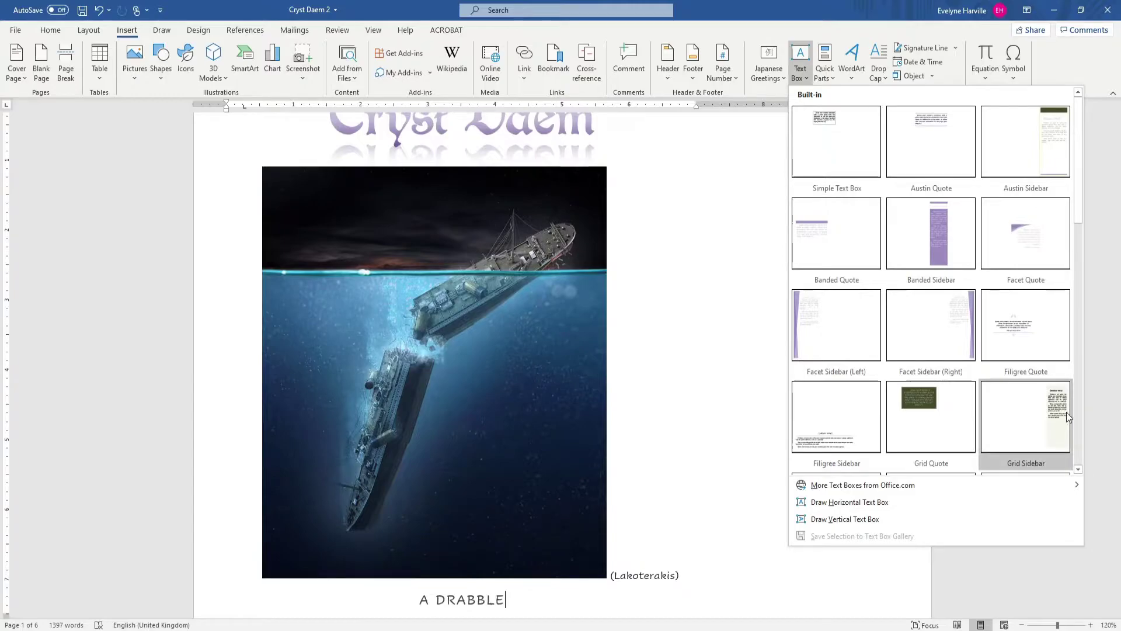
left_click(1078, 470)
left_click(1079, 470)
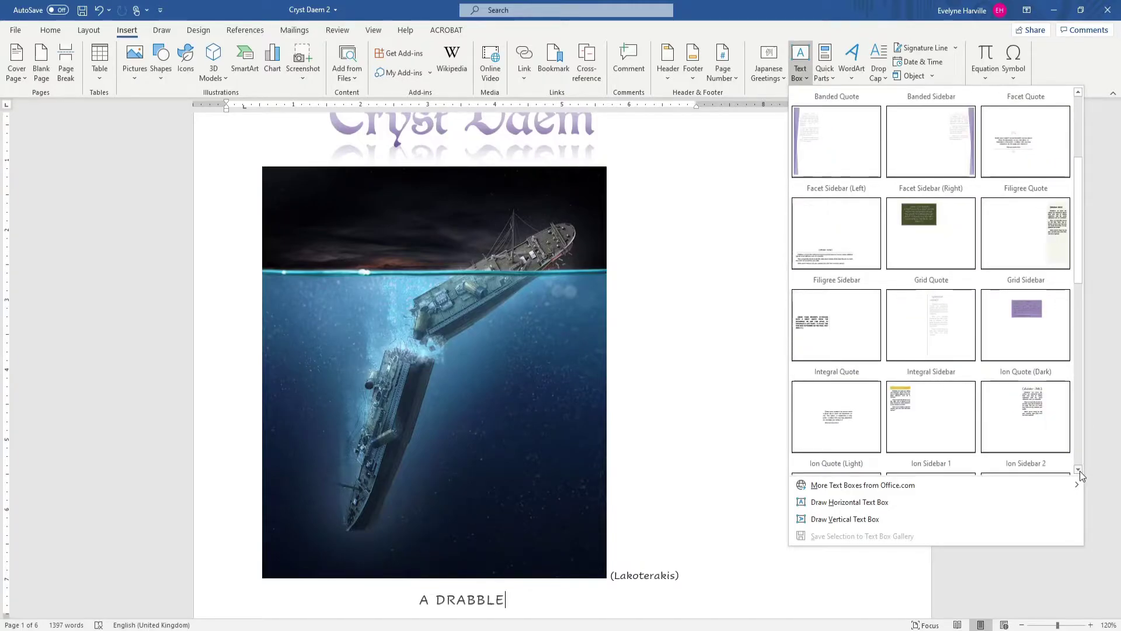
left_click(1078, 470)
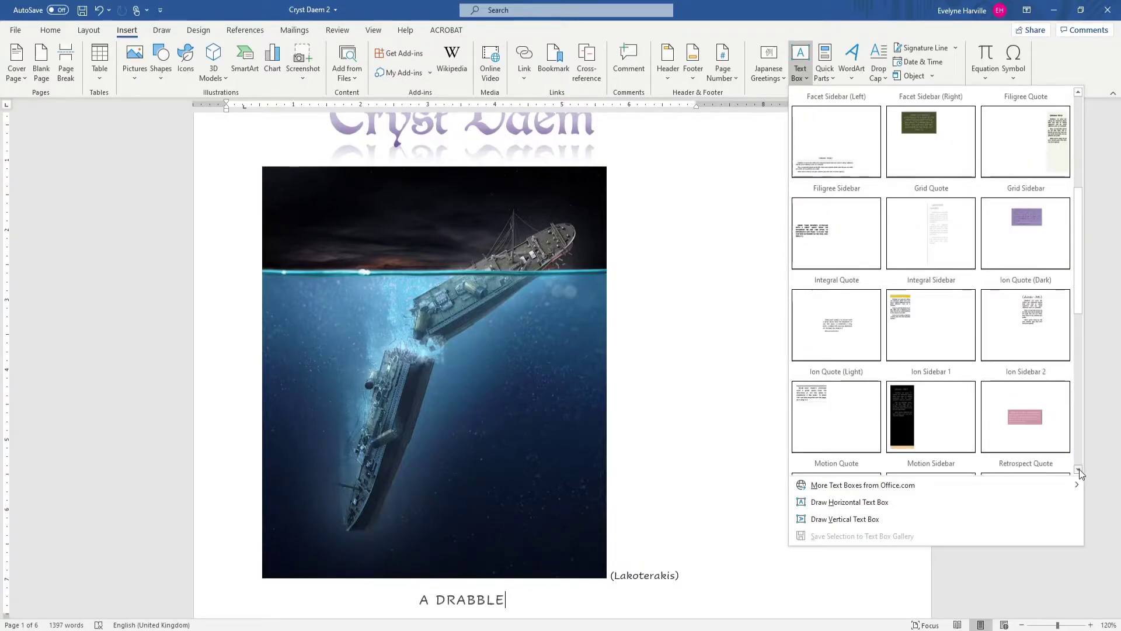
left_click(1079, 470)
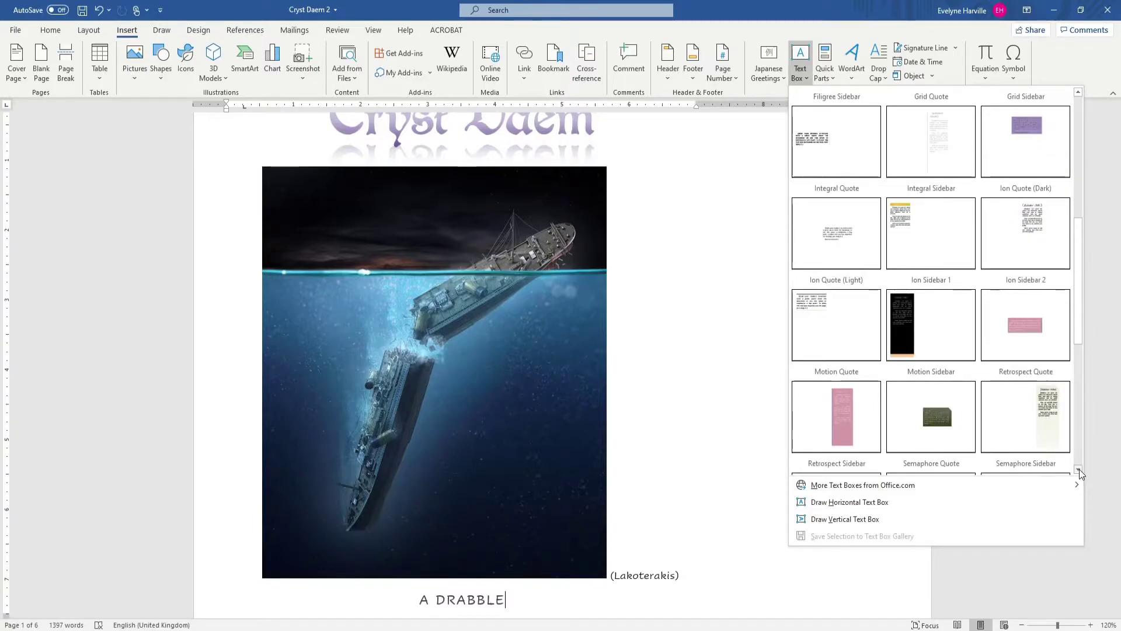
left_click(1079, 470)
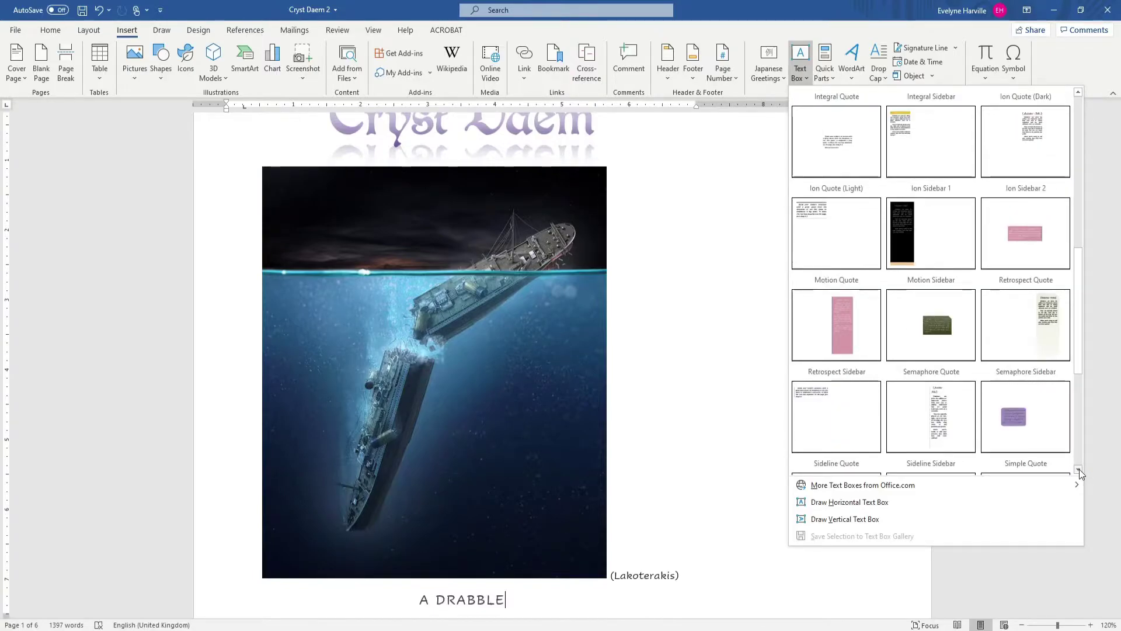
left_click(1079, 470)
left_click(1078, 470)
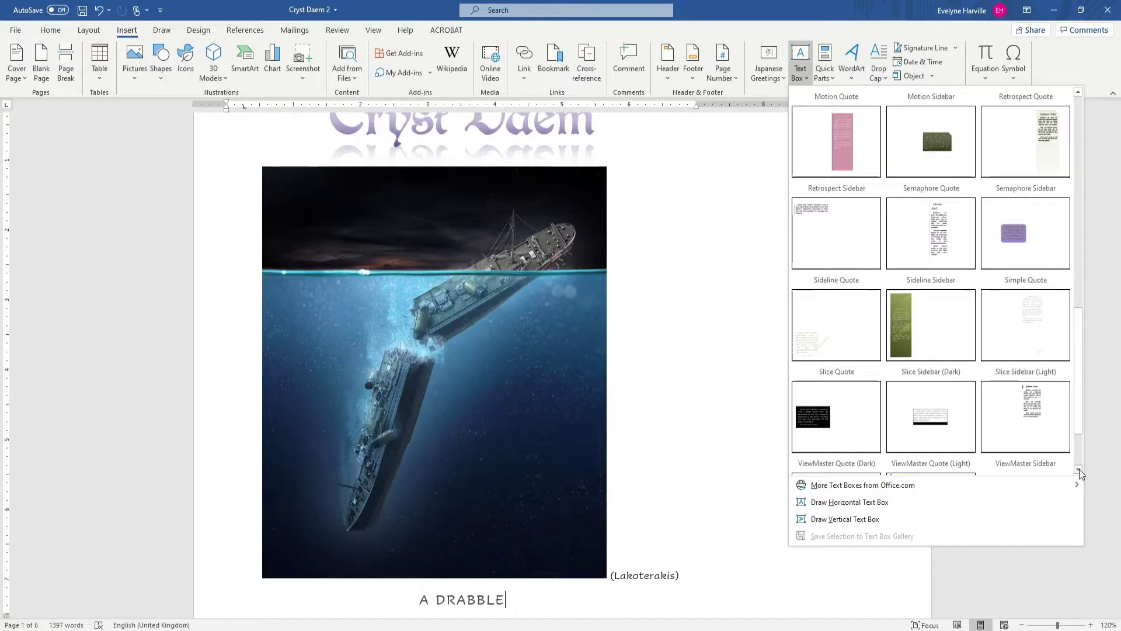
left_click(1079, 470)
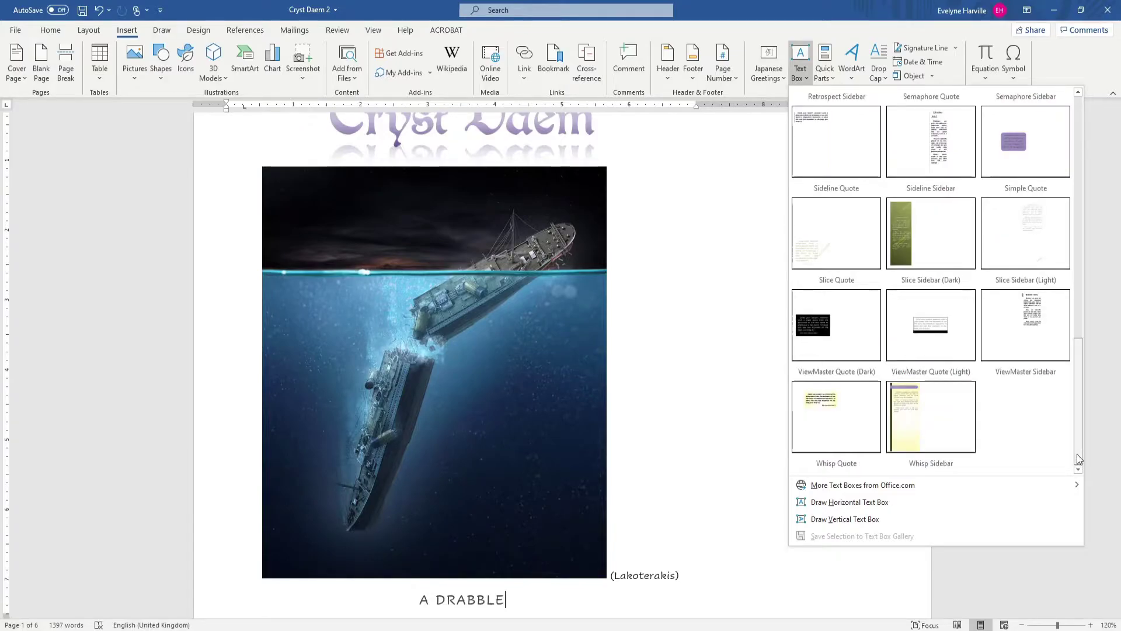
left_click_drag(1079, 461, 1080, 204)
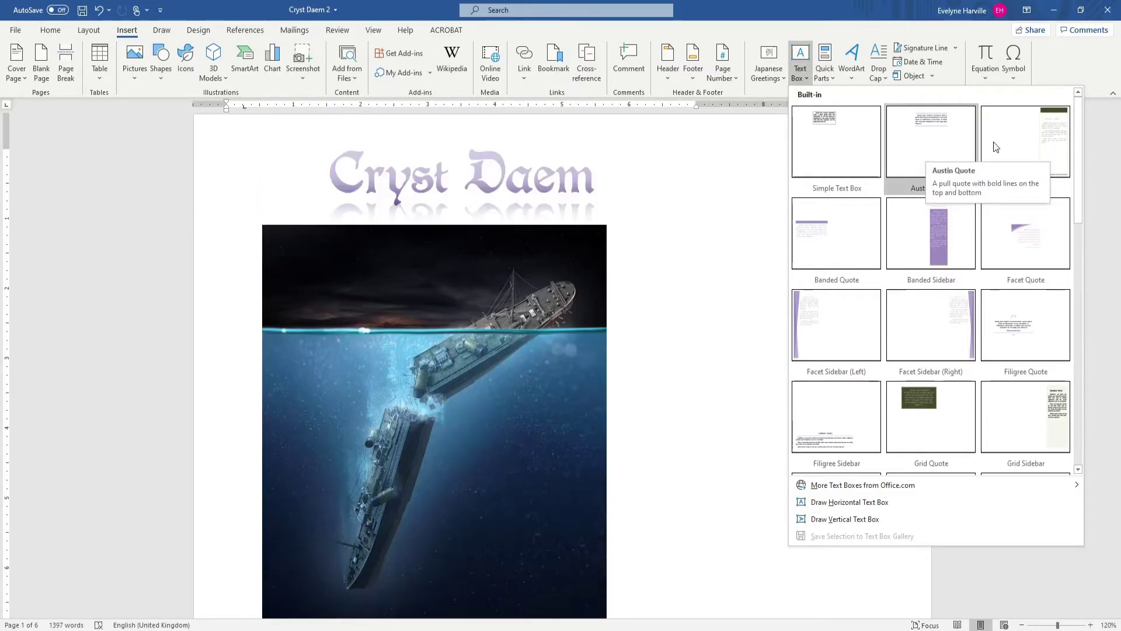
left_click(947, 263)
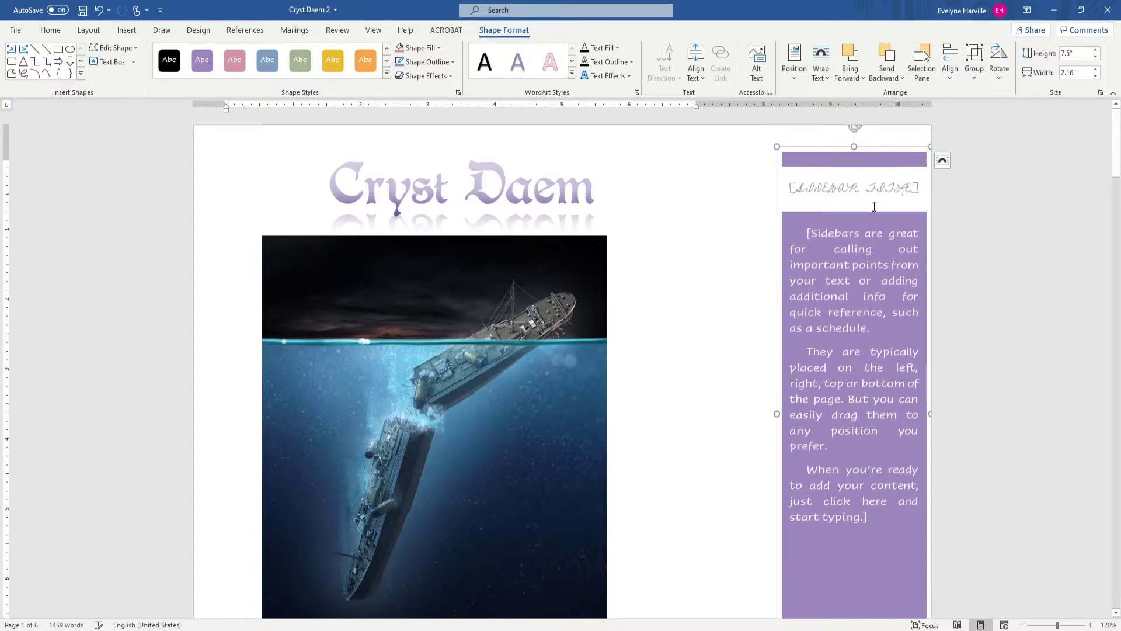
- Widen the sidebar toward the ship picture to about 3.04"
scroll(829, 263, "down", 3)
scroll(782, 304, "up", 1)
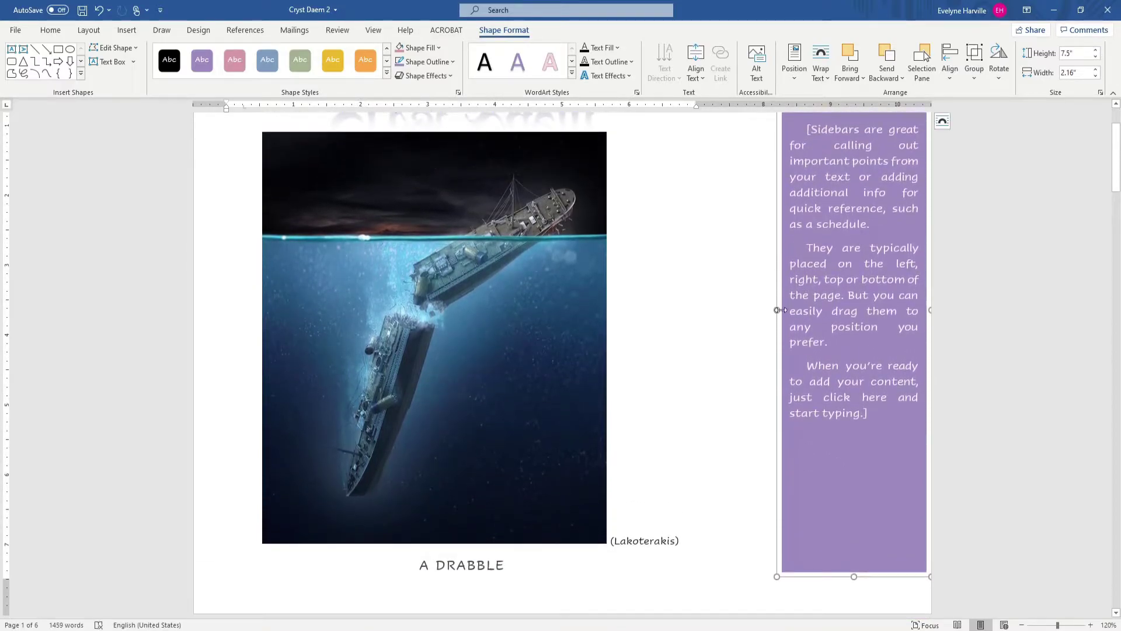
left_click_drag(780, 309, 722, 316)
- Delete the placeholder text from both the body and the title of the sidebar
left_click(814, 287)
key("ctrl+a")
scroll(819, 303, "up", 1)
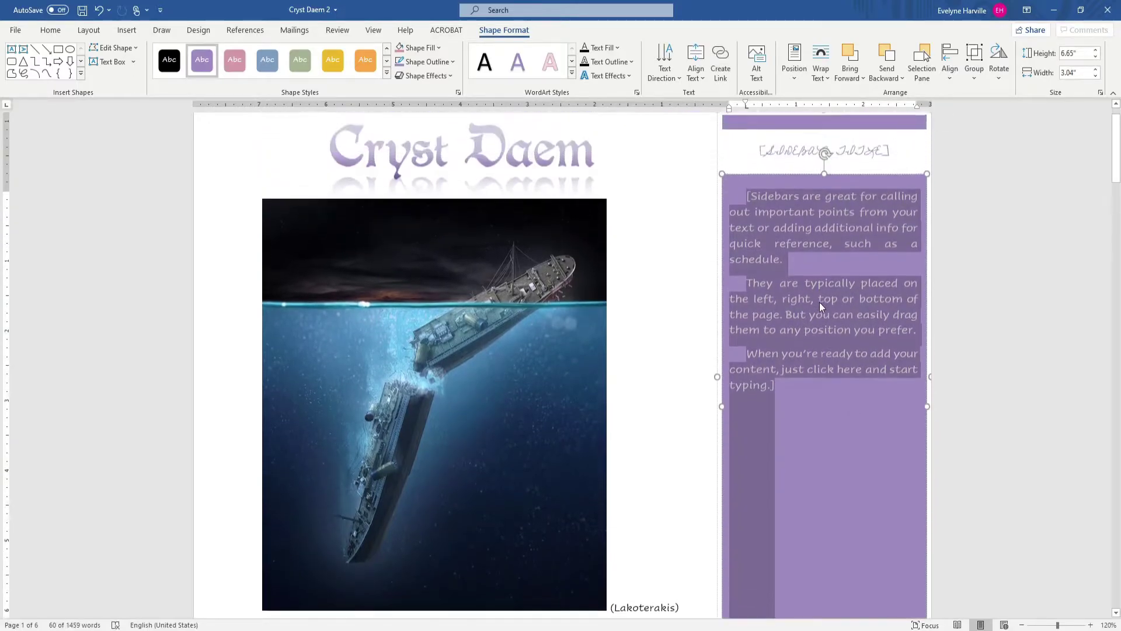
key("Delete")
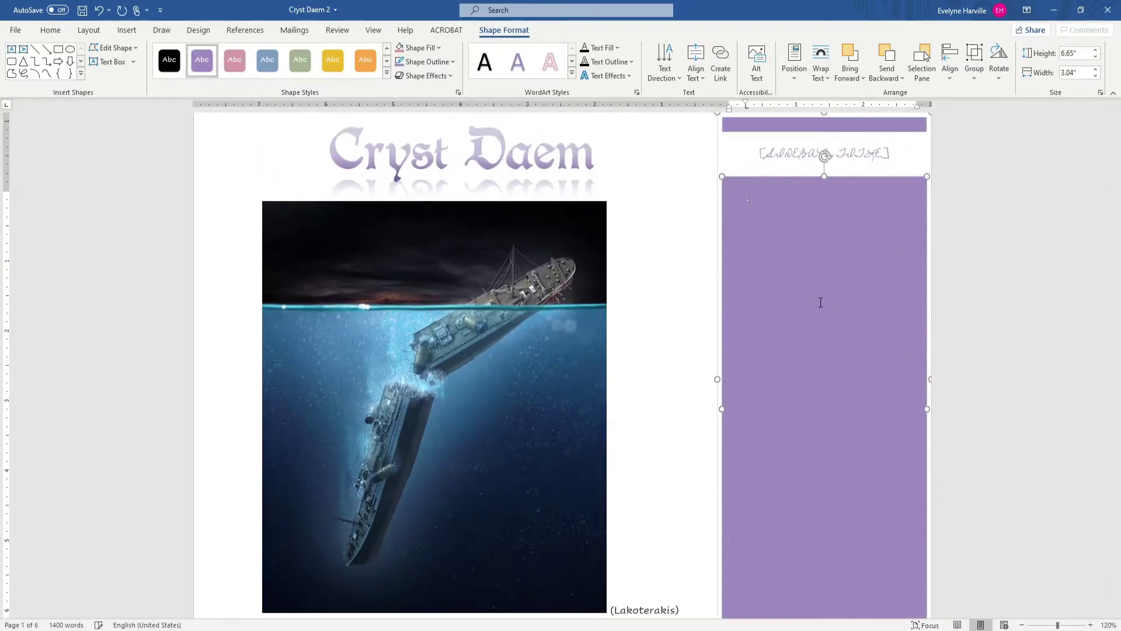
left_click(849, 154)
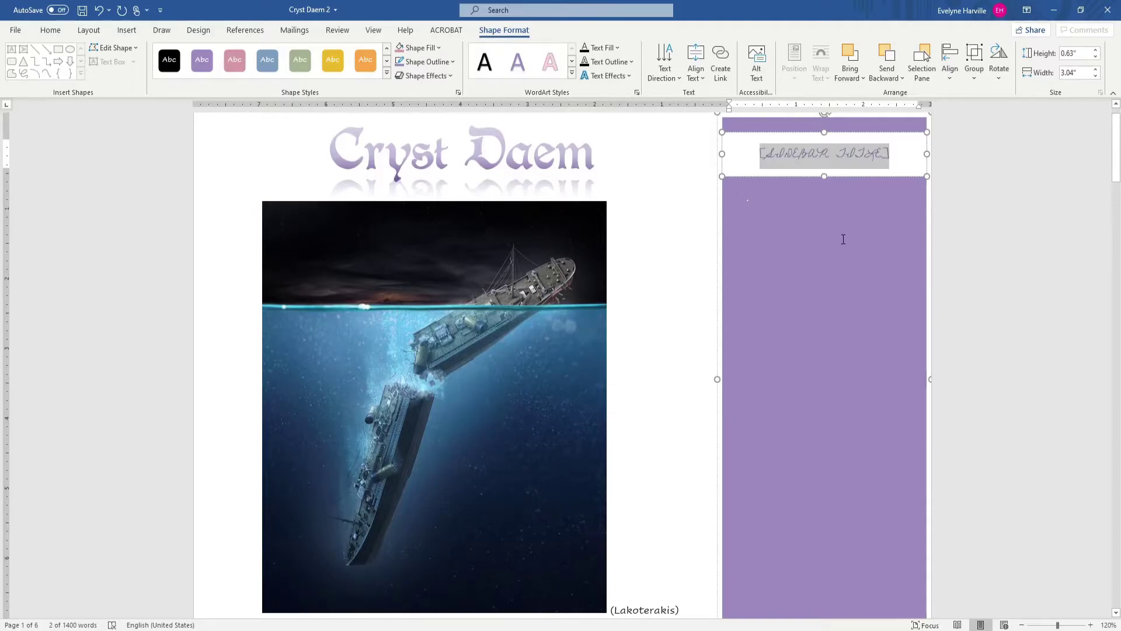
key("Delete")
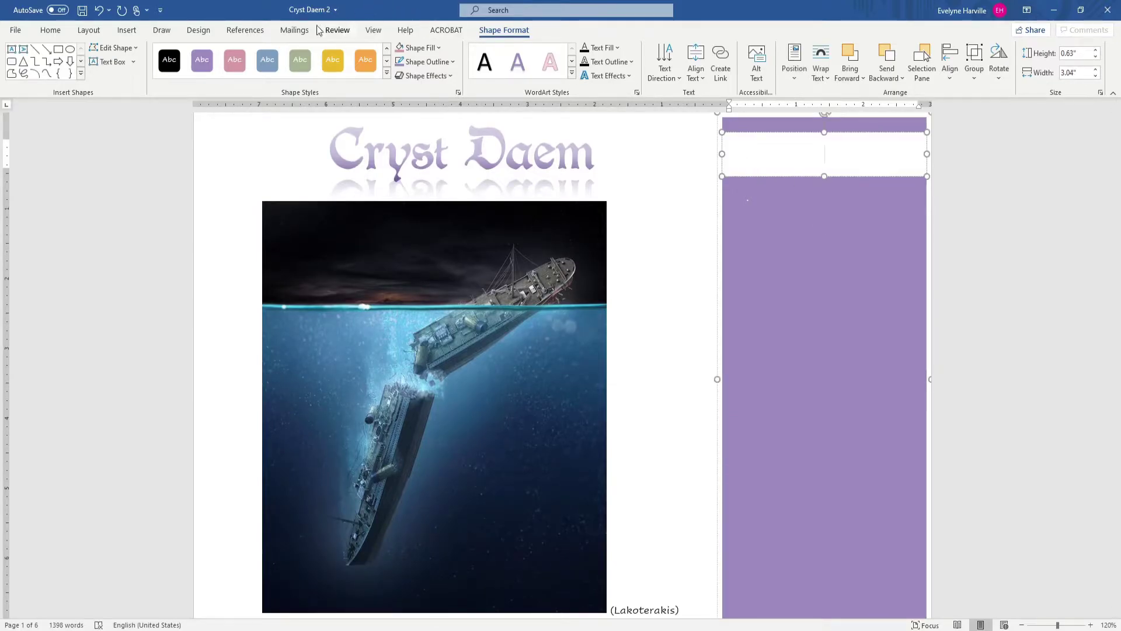
- Insert the built-in References bibliography into the purple body of the sidebar
left_click(795, 209)
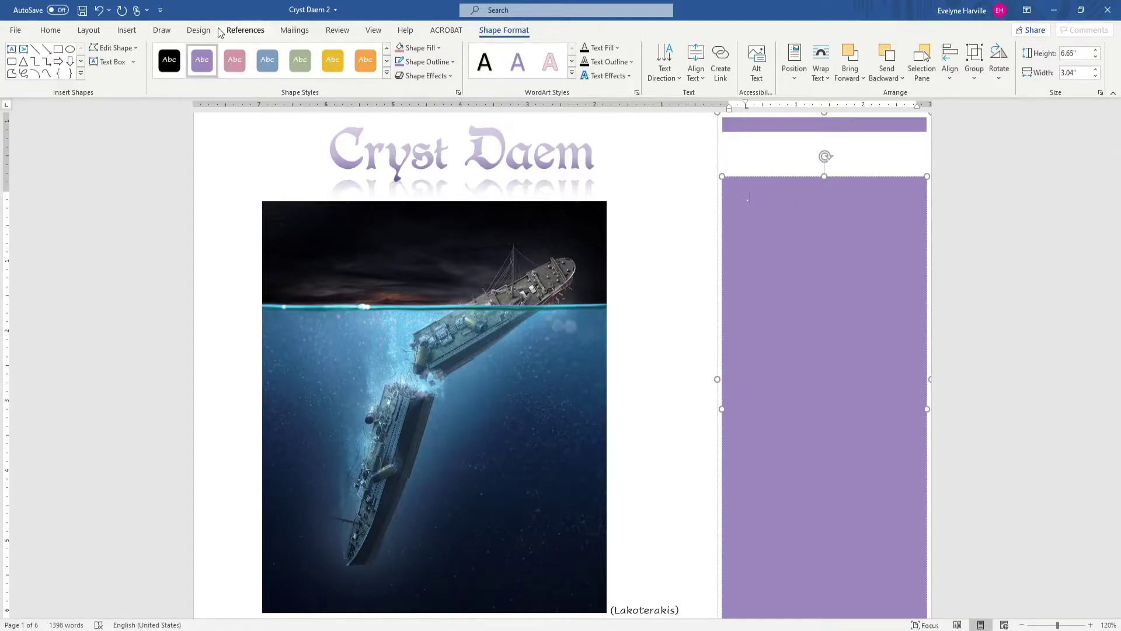
left_click(246, 30)
left_click(351, 76)
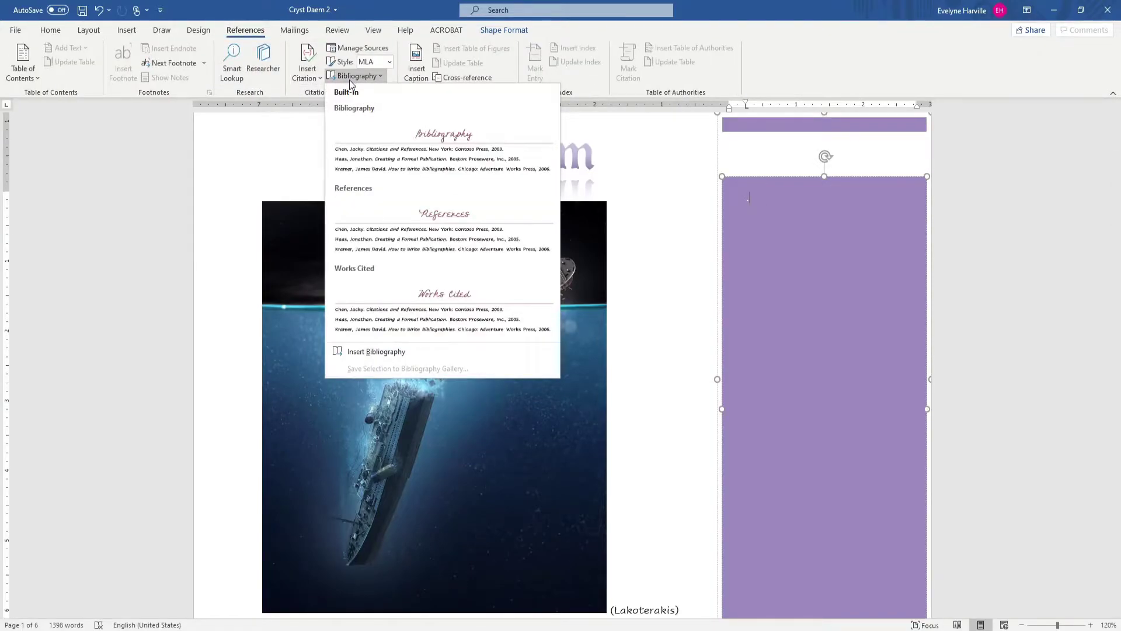
left_click(379, 231)
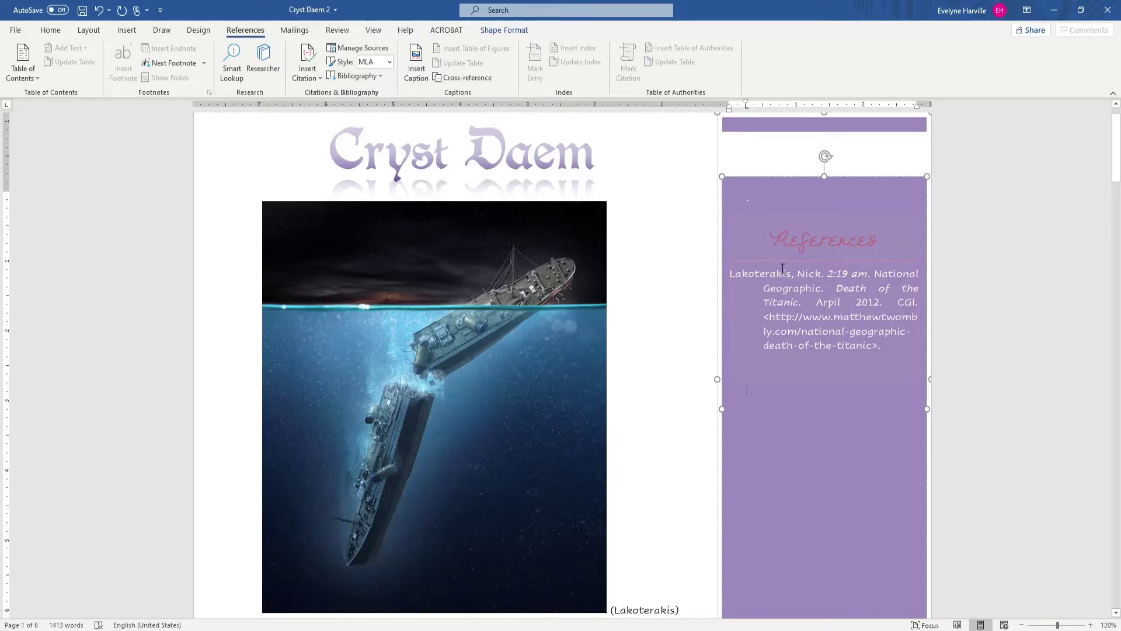
- Enter "REFERENCES" as the sidebar title, select the word and open its context options
left_click(800, 163)
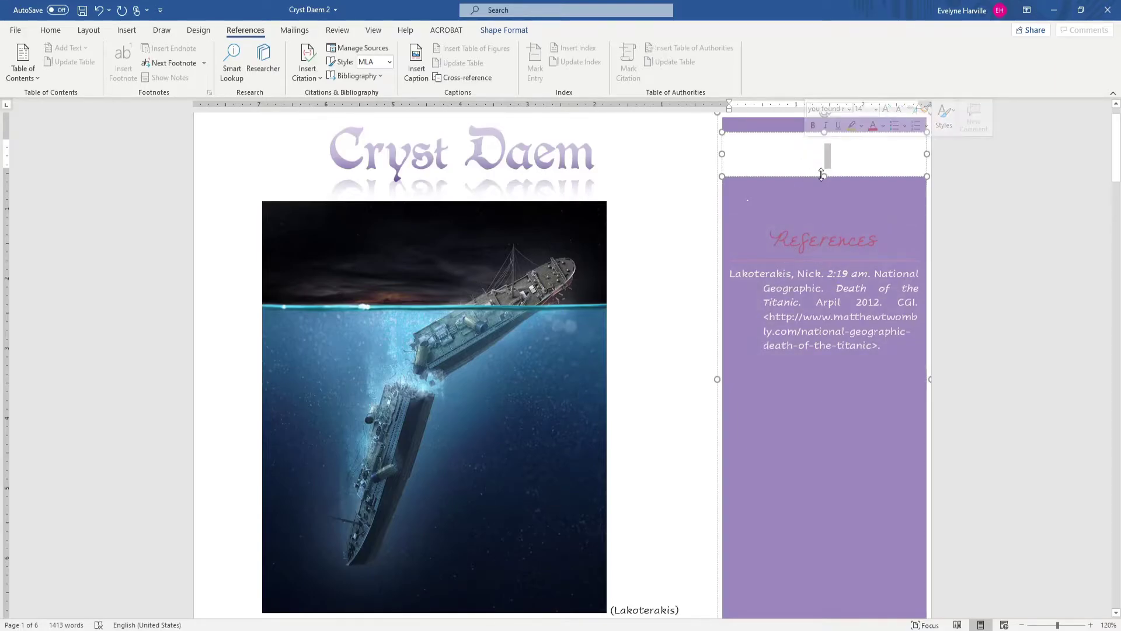
type("REFERENCES")
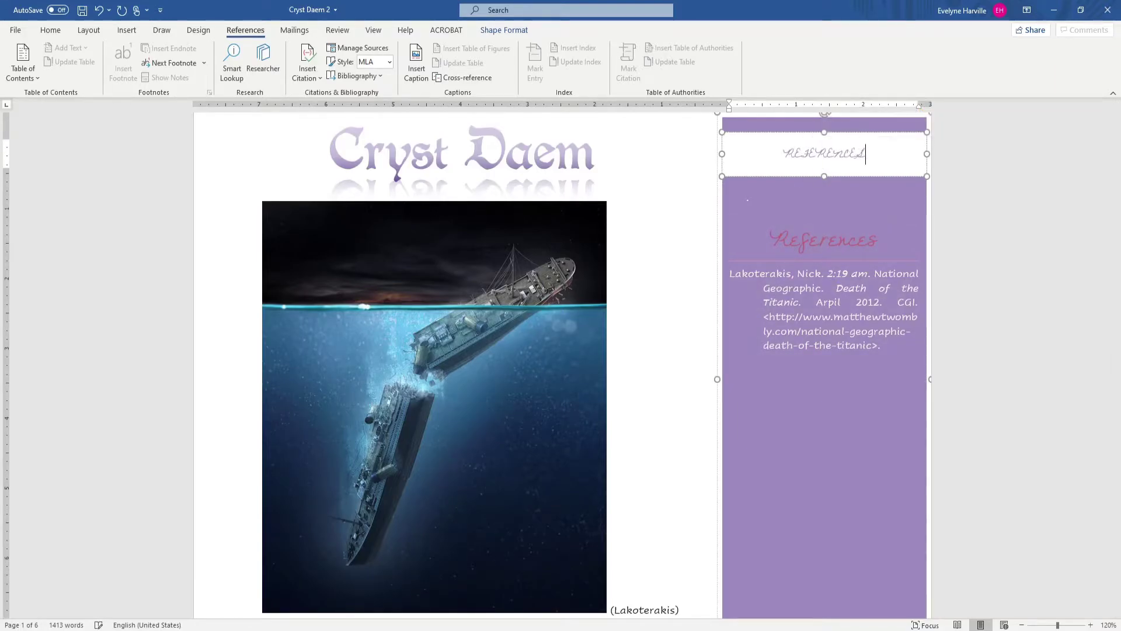
double_click(830, 155)
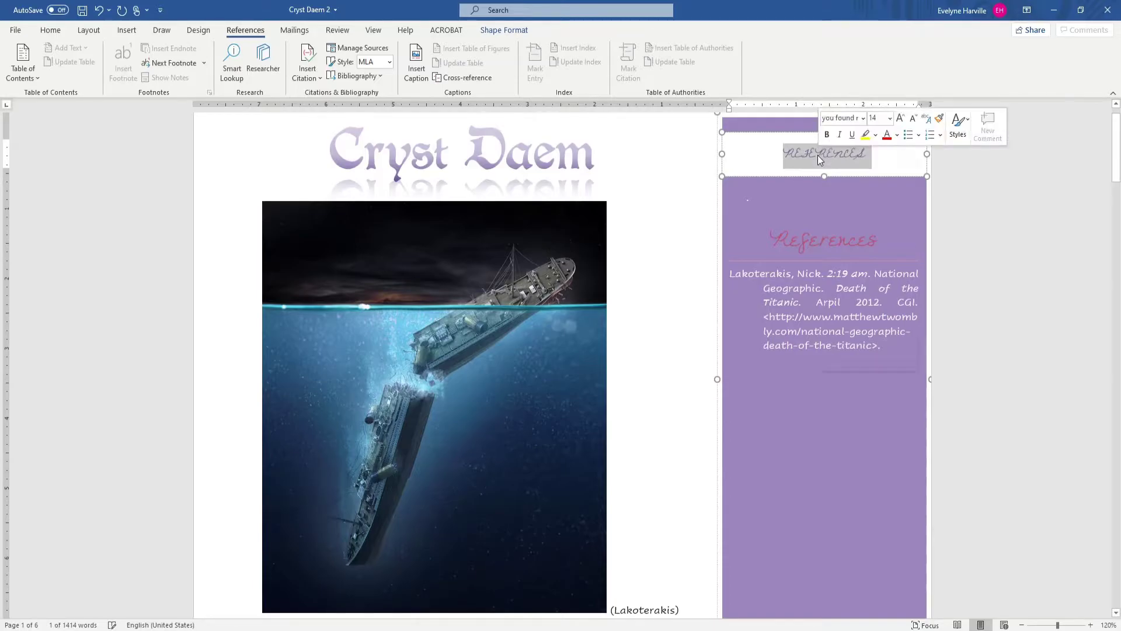
right_click(817, 155)
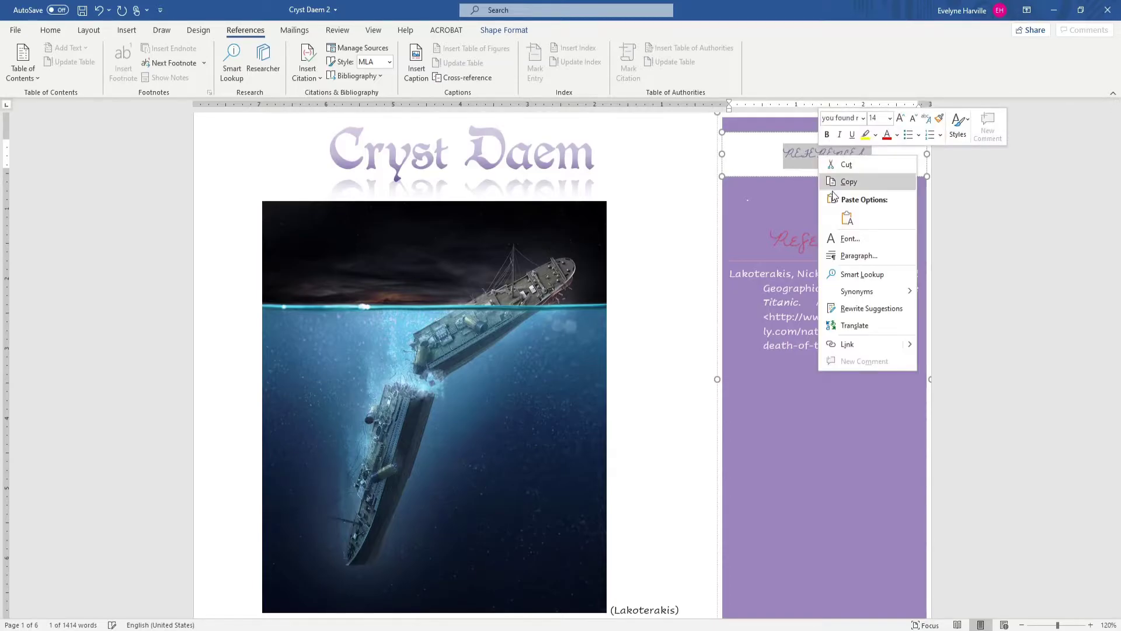
- Turn off the All caps effect on the sidebar's References title
left_click(857, 257)
left_click(463, 148)
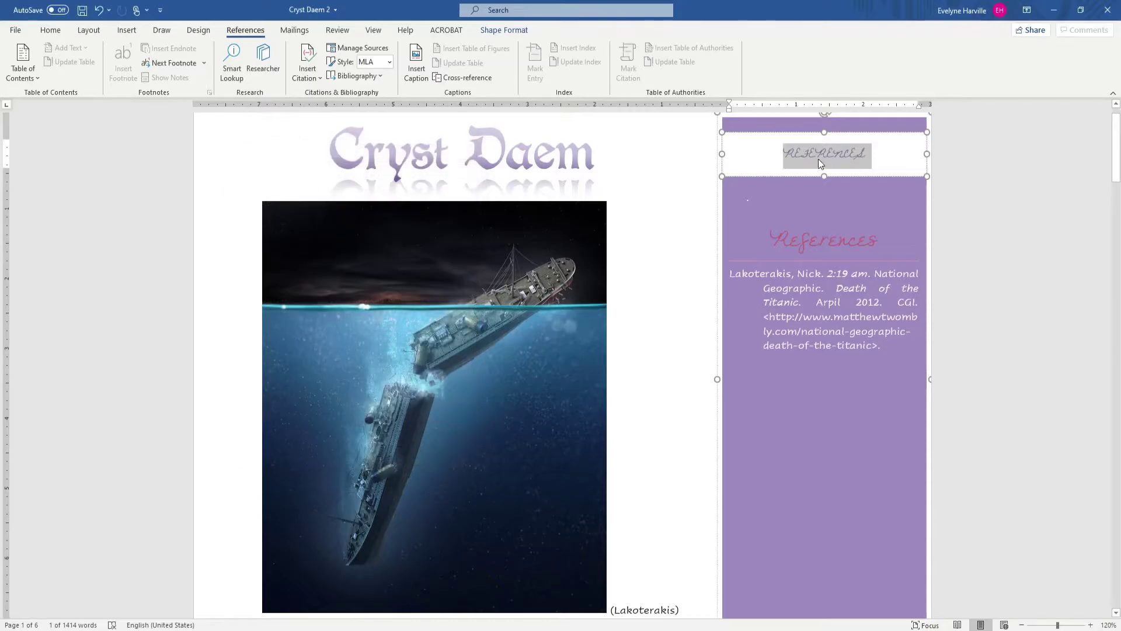
right_click(818, 159)
left_click(856, 238)
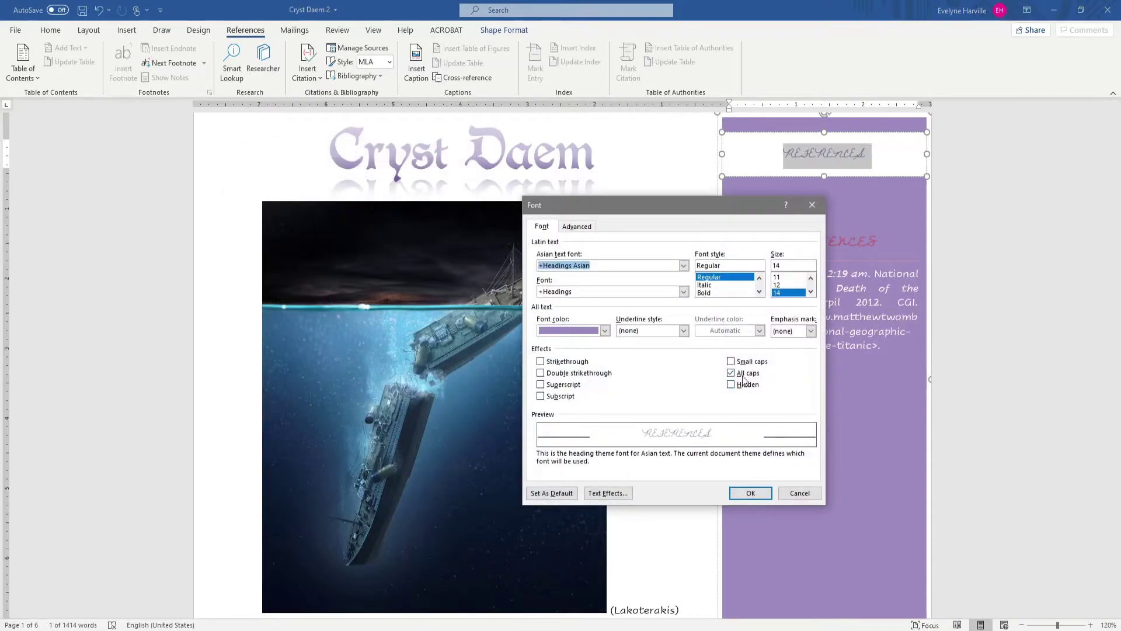
left_click(744, 374)
left_click(753, 493)
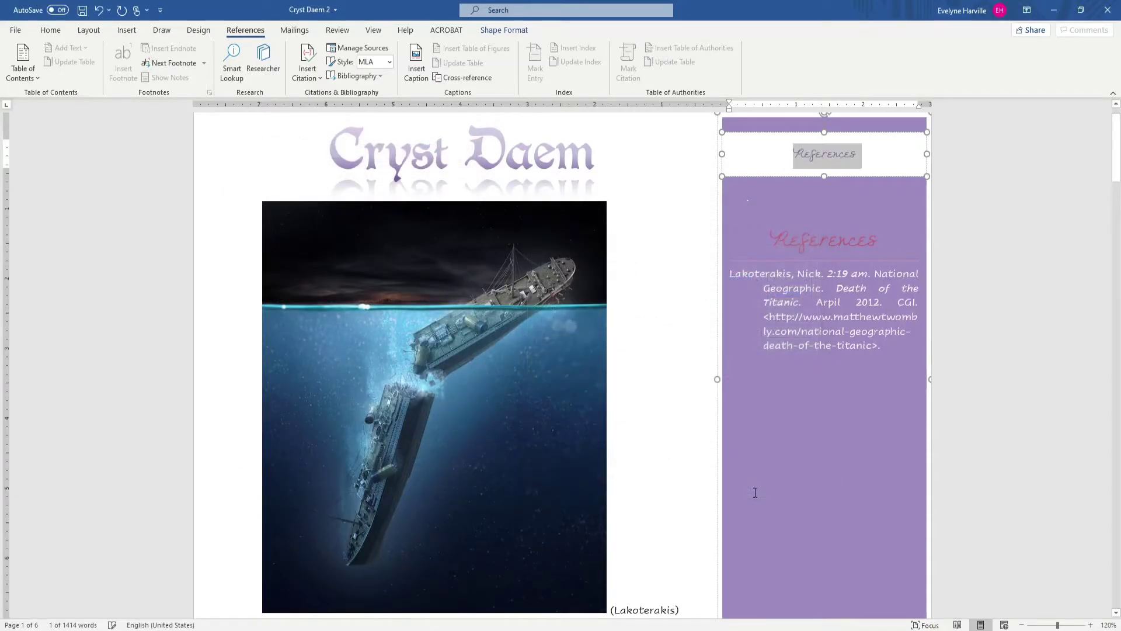
- Remove the blank line above the bibliography in the sidebar and delete its duplicate References heading text
left_click(800, 199)
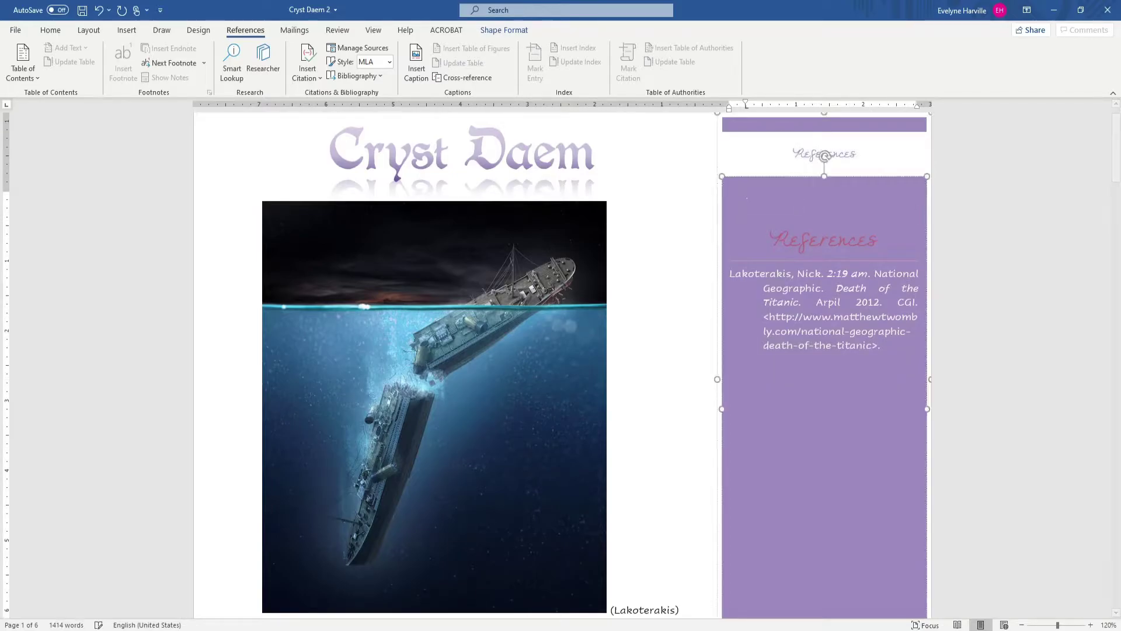
key("BackSpace")
key("BackSpace")
key("Delete")
key("Delete")
key("Delete")
key("Delete")
key("Delete")
key("Delete")
key("Delete")
key("Delete")
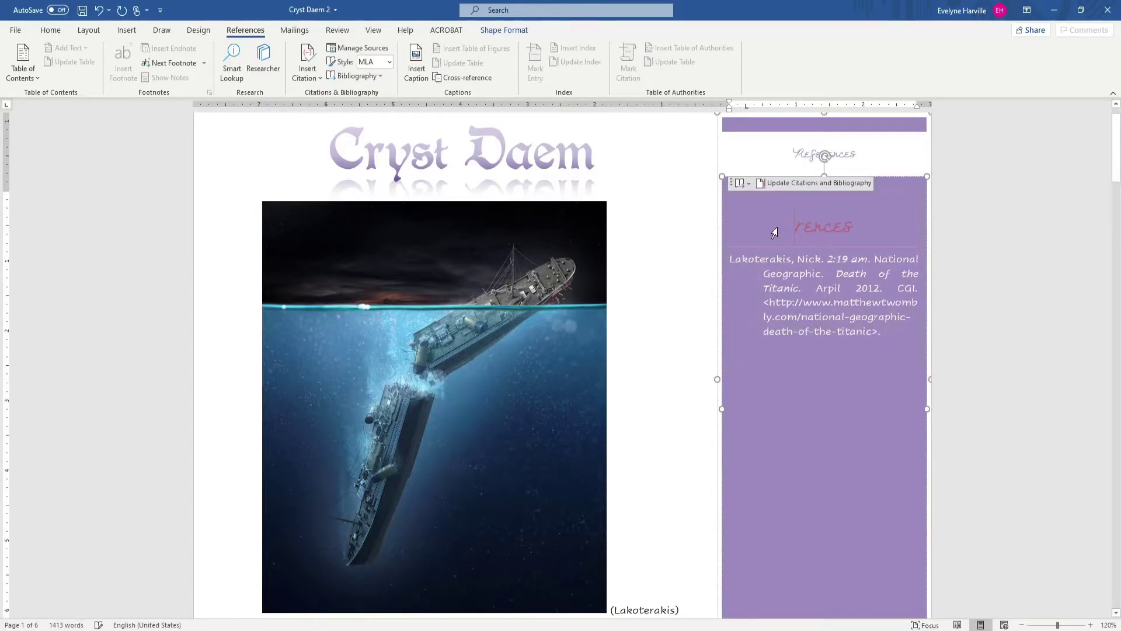
key("Delete")
key("Delete")
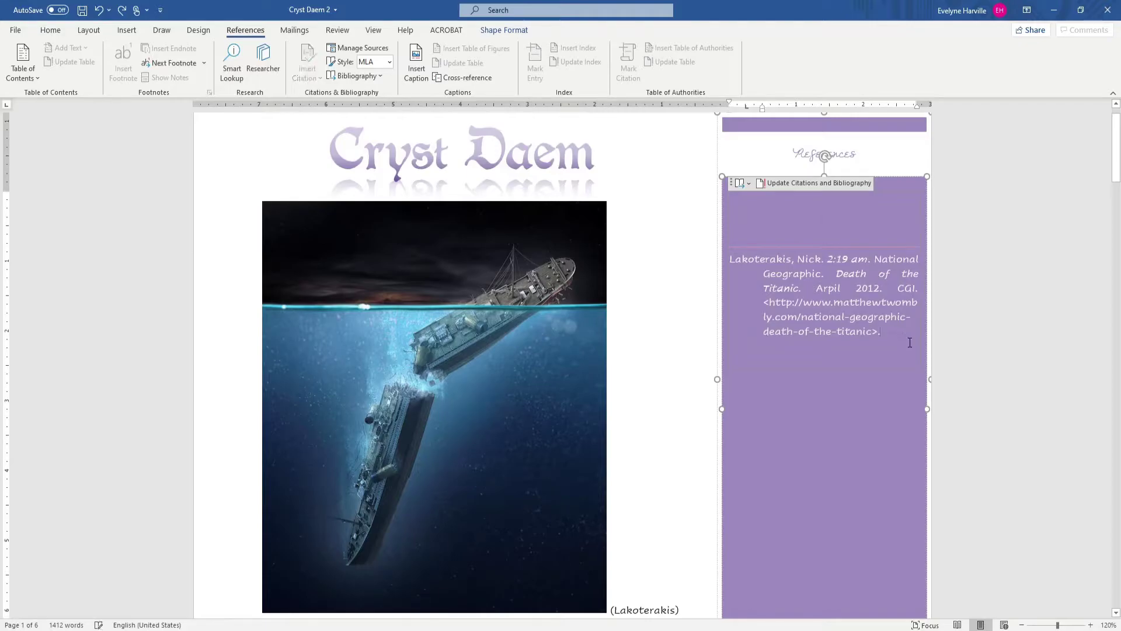
left_click(993, 332)
- Enlarge the font of the sidebar's References title by three size steps
double_click(837, 160)
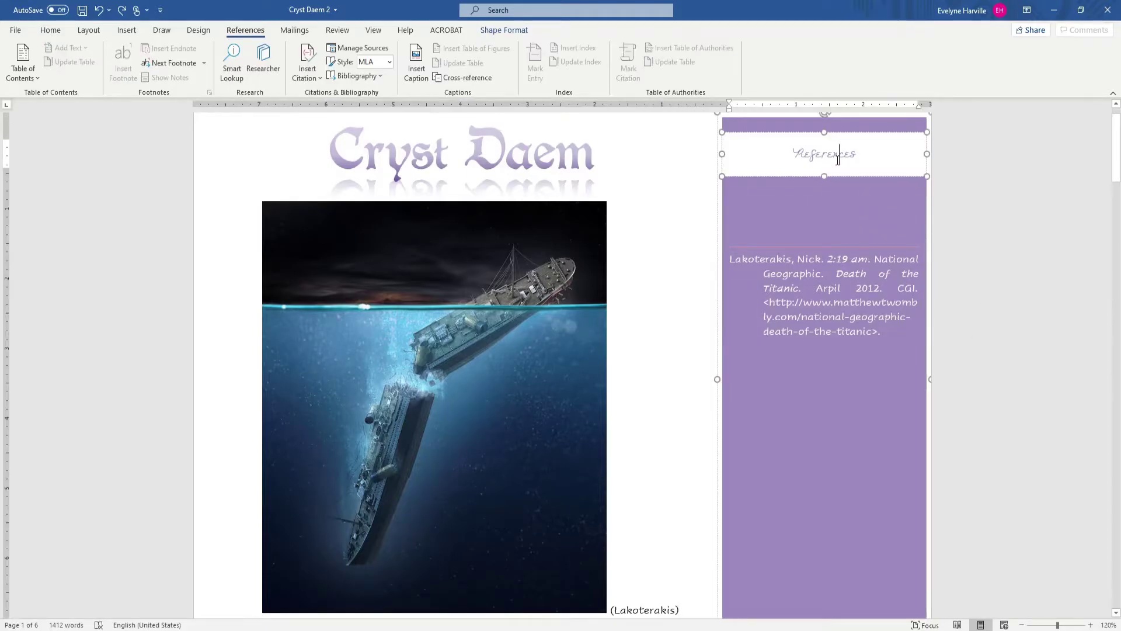
left_click(918, 123)
left_click(918, 124)
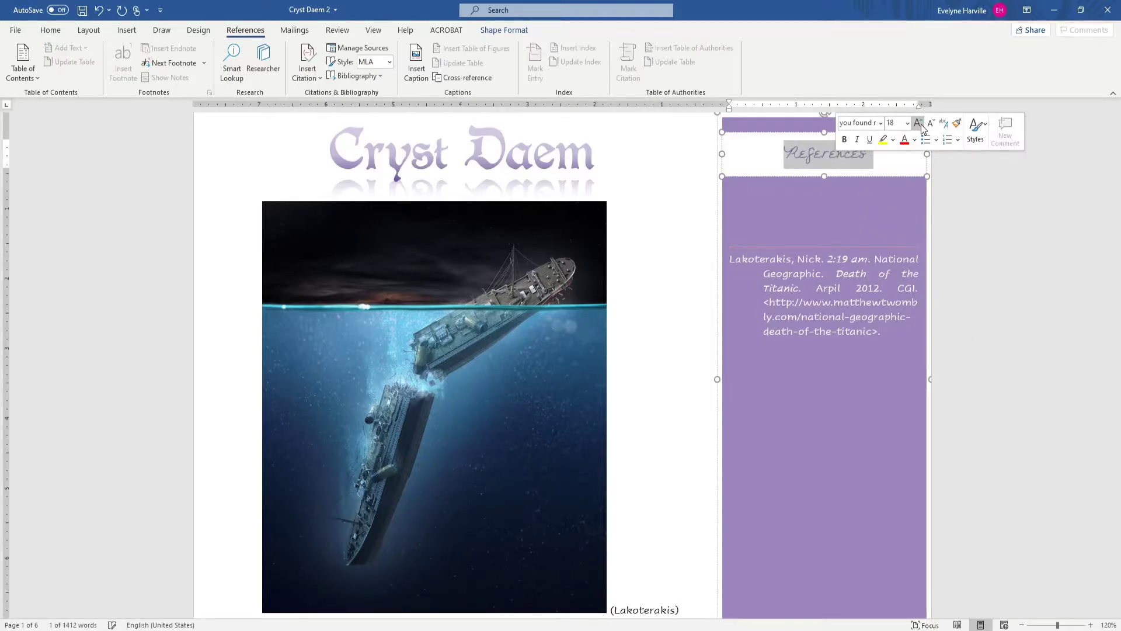
left_click(918, 124)
- Enter "Image" as the heading above the bibliography entry in the purple sidebar
left_click(834, 226)
scroll(834, 191, "down", 1)
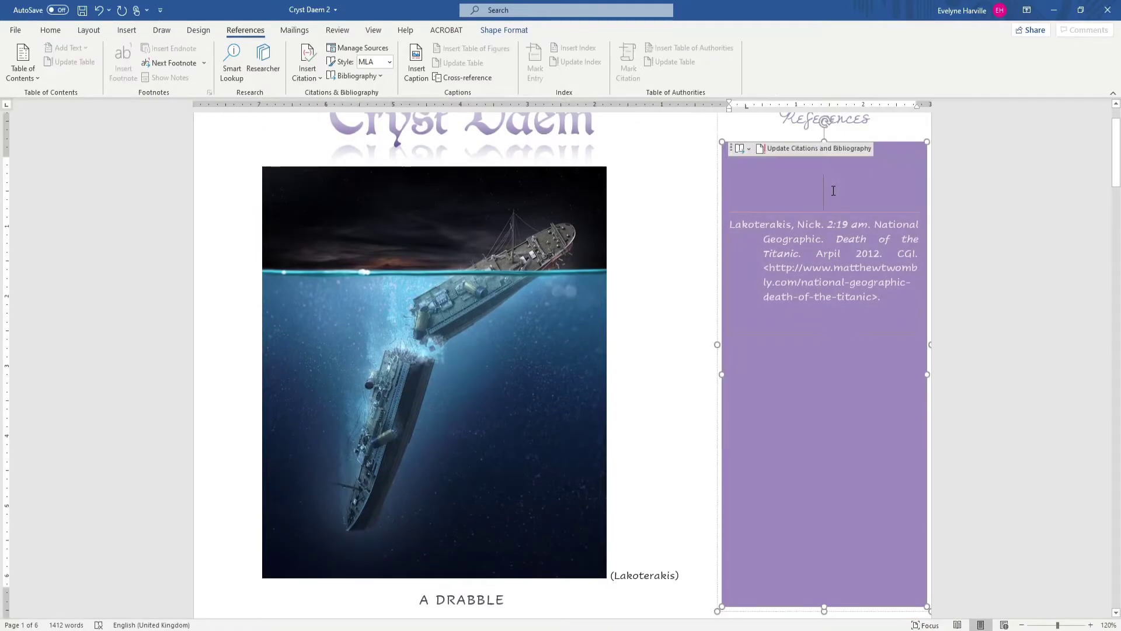
type("Image")
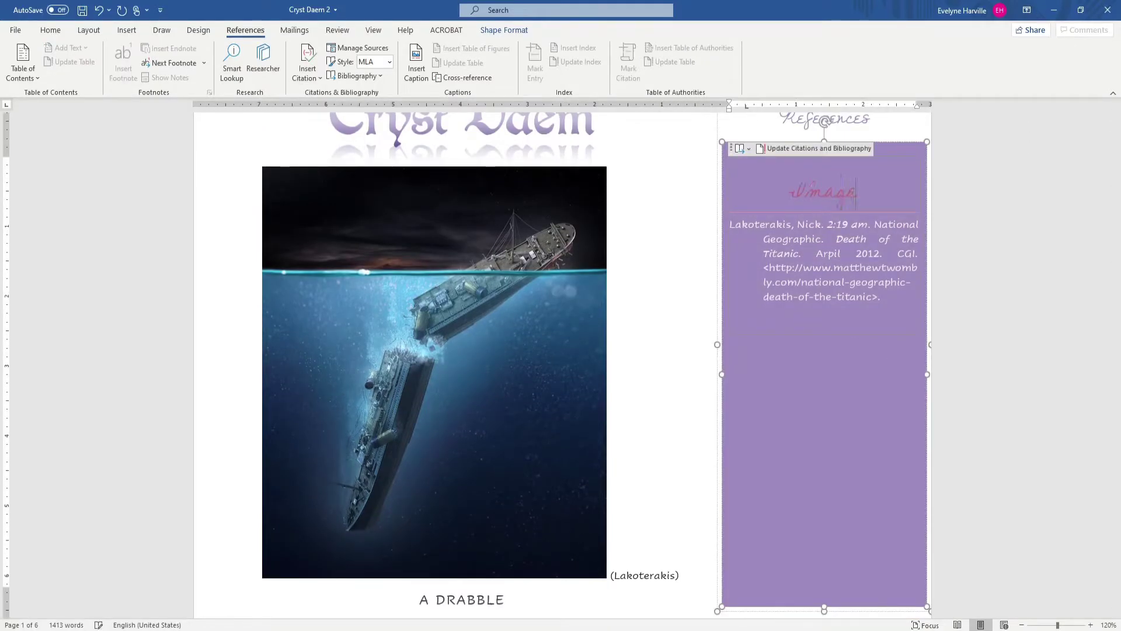
left_click(986, 307)
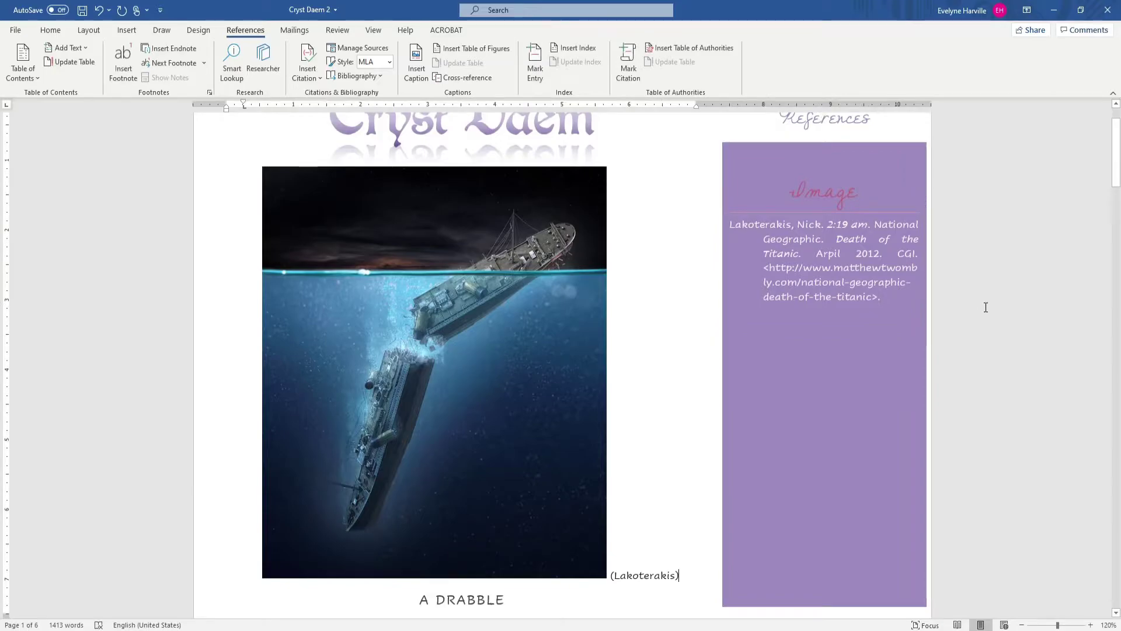
- Narrow the cover page's References sidebar by moving its inner edge away from the cover picture
left_click(749, 347)
left_click(723, 353)
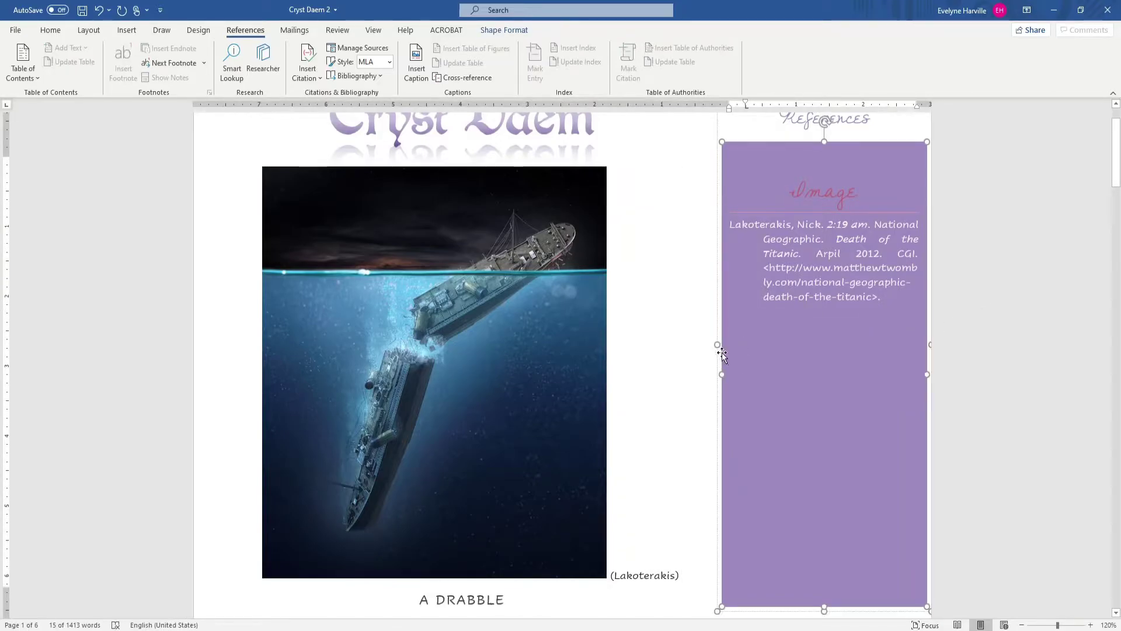
left_click_drag(722, 345, 765, 347)
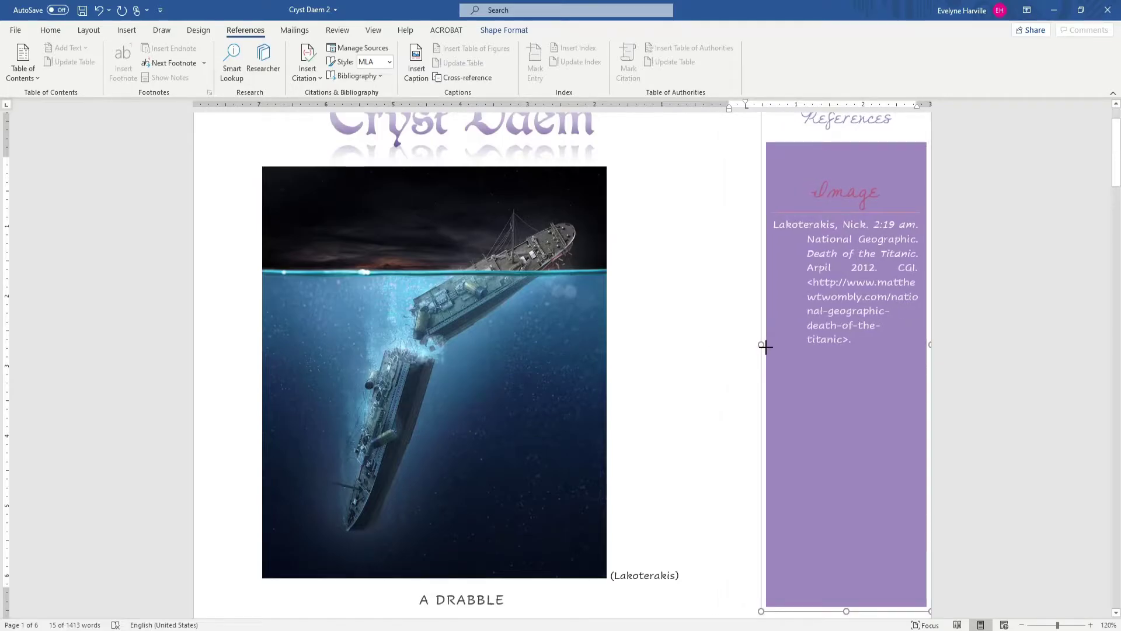
left_click(735, 352)
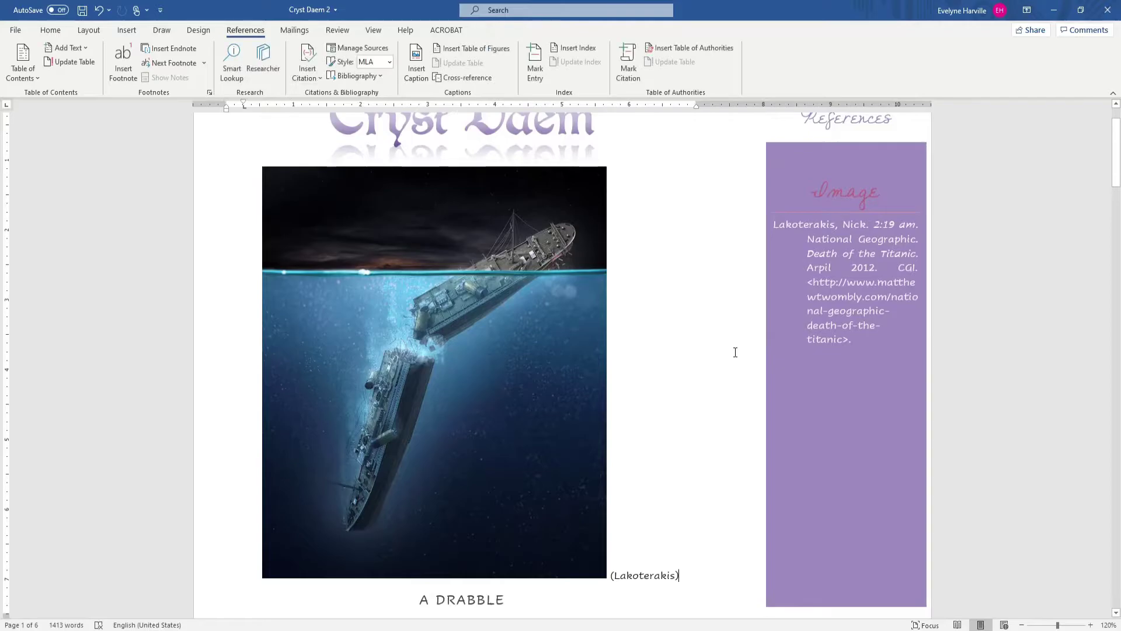
scroll(687, 374, "down", 5)
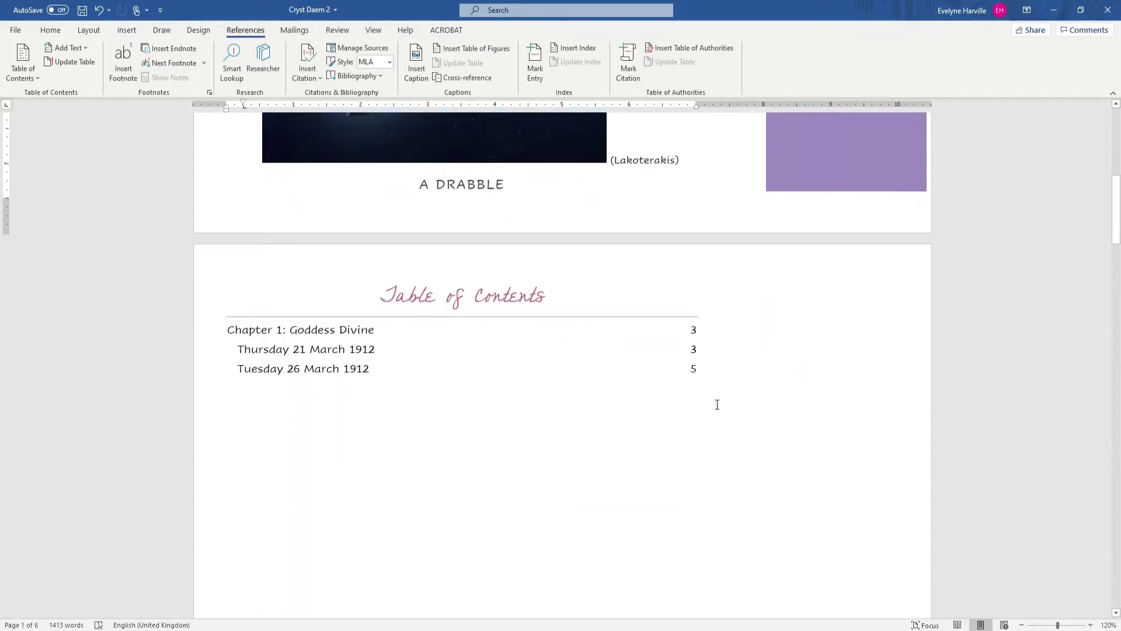
scroll(716, 403, "up", 5)
scroll(718, 404, "up", 3)
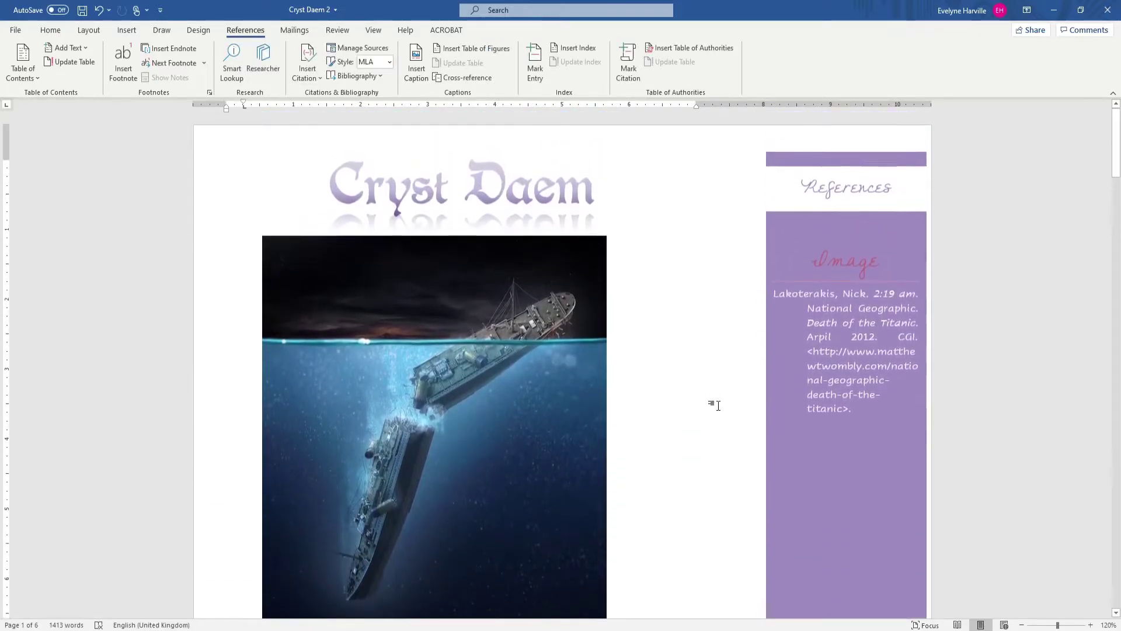
- From the start of the Chapter 1 heading, insert a page number at the bottom of the page in the Ribbon style
scroll(718, 405, "down", 2)
scroll(718, 405, "down", 10)
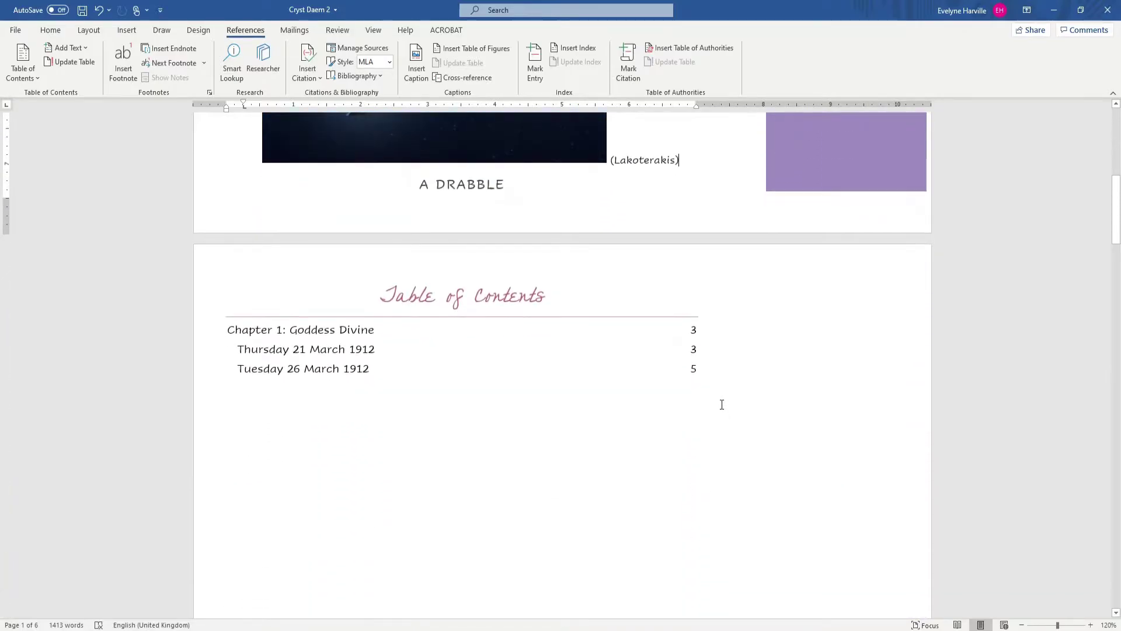
scroll(722, 405, "down", 4)
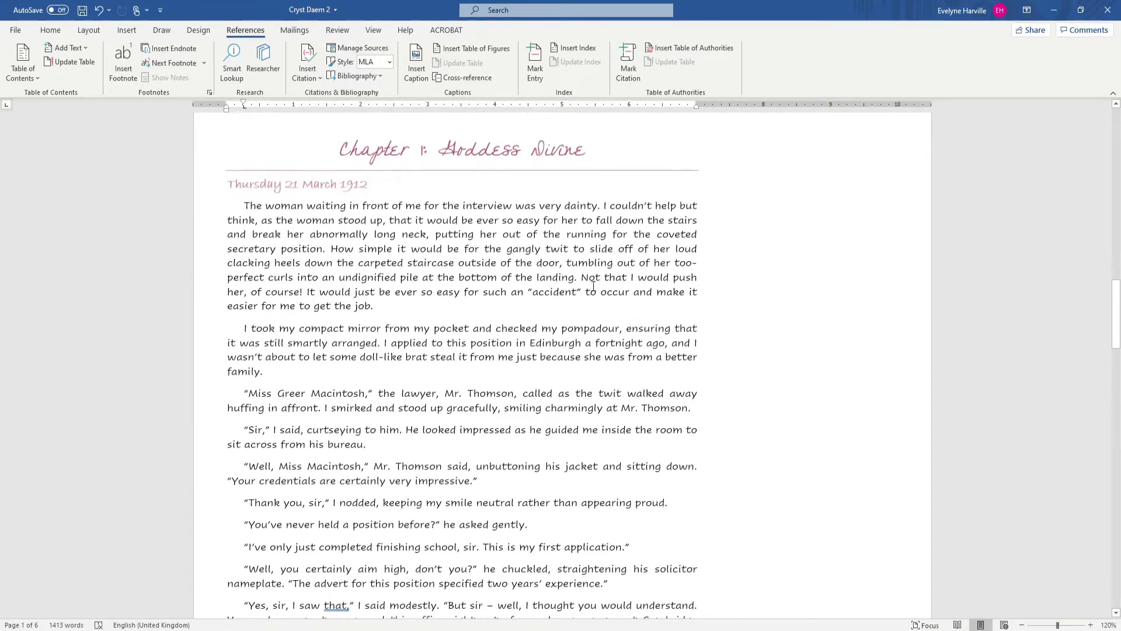
left_click(442, 196)
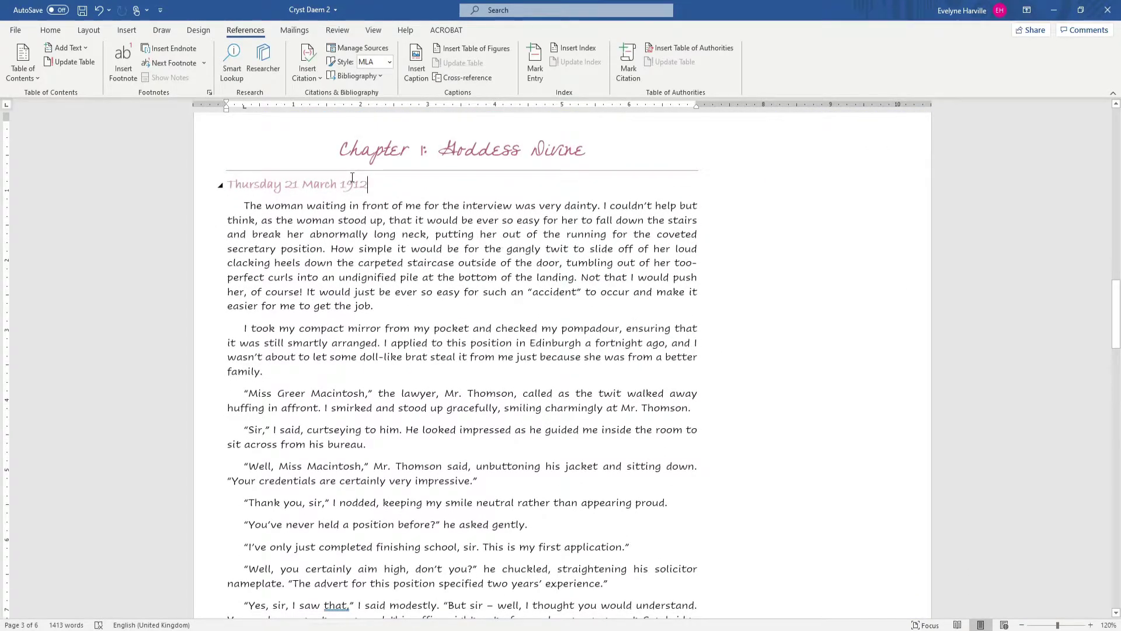
scroll(295, 166, "up", 1)
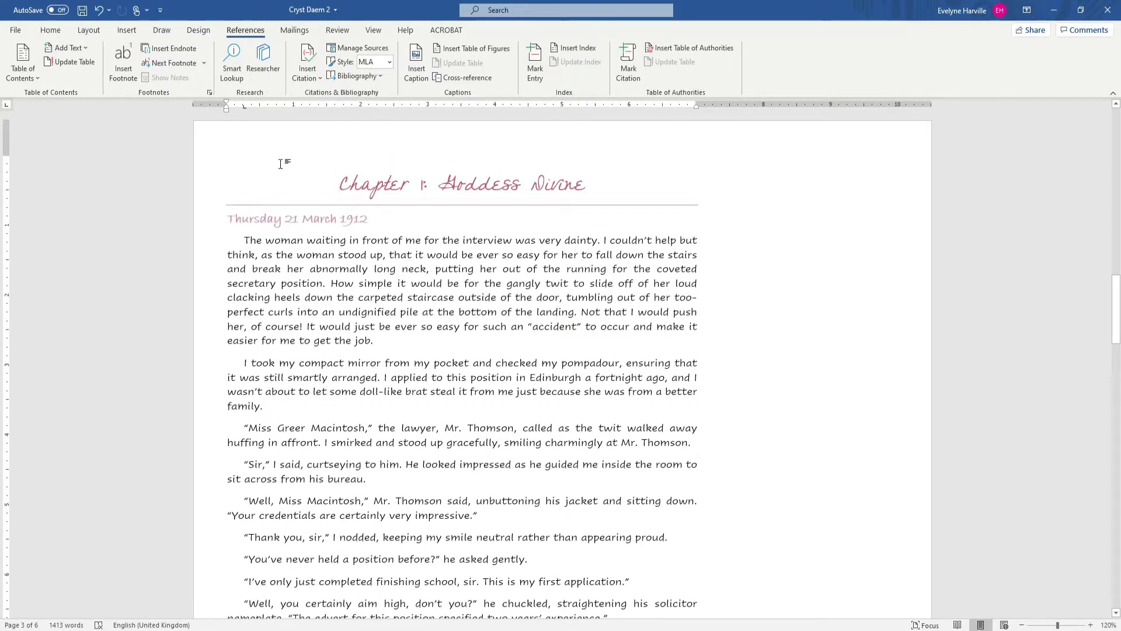
left_click(198, 31)
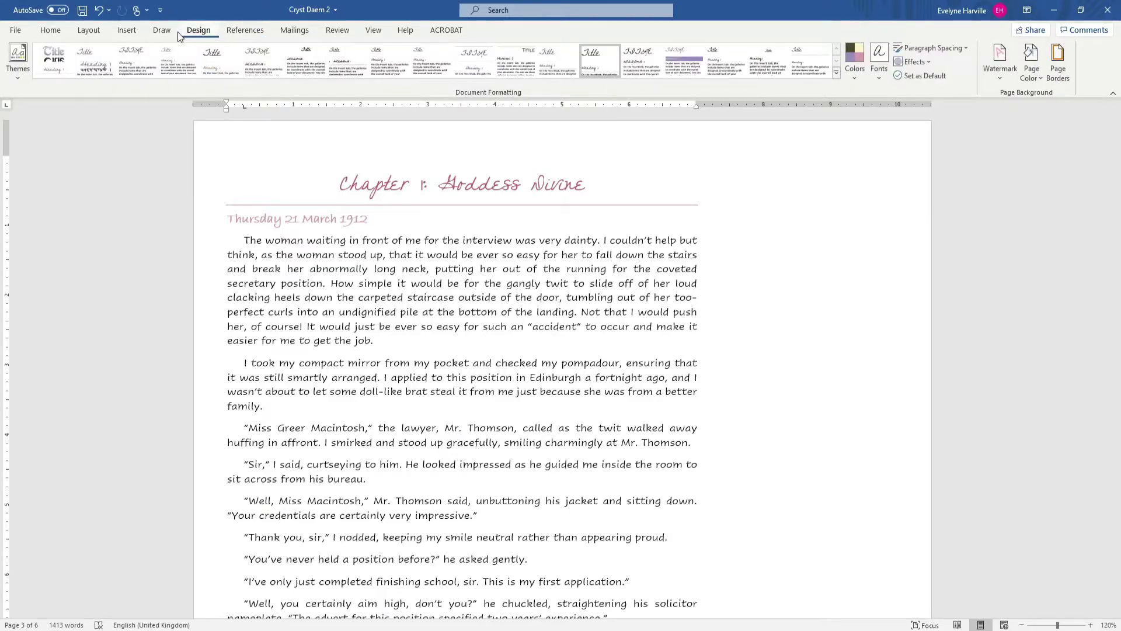
left_click(168, 33)
left_click(135, 31)
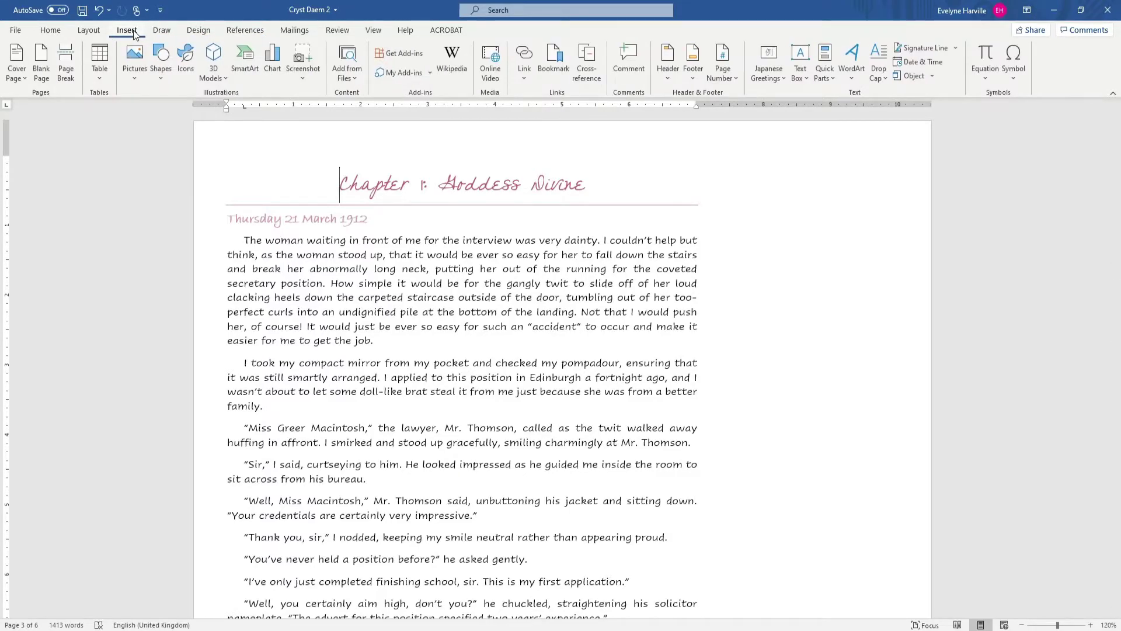
left_click(692, 71)
left_click(725, 71)
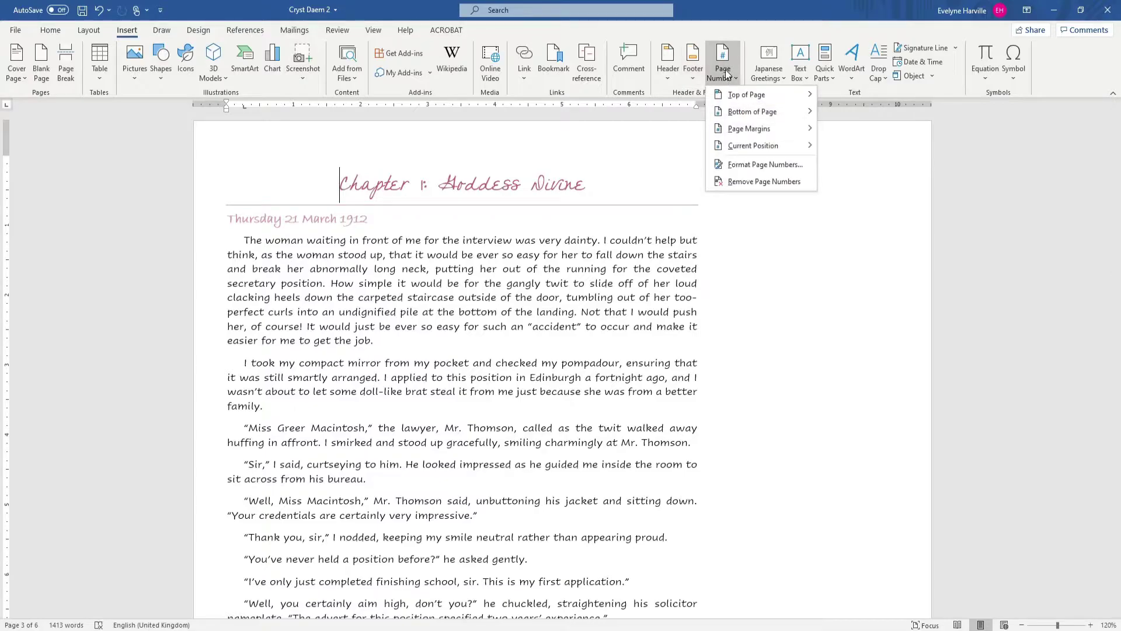
mouse_move(760, 114)
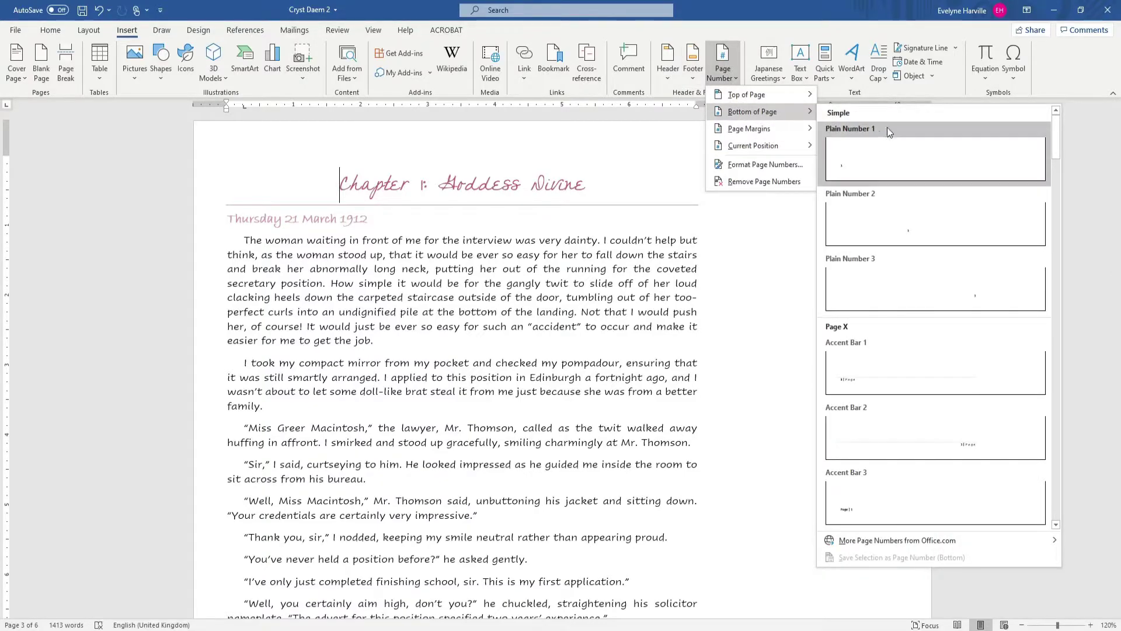
scroll(944, 362, "down", 6)
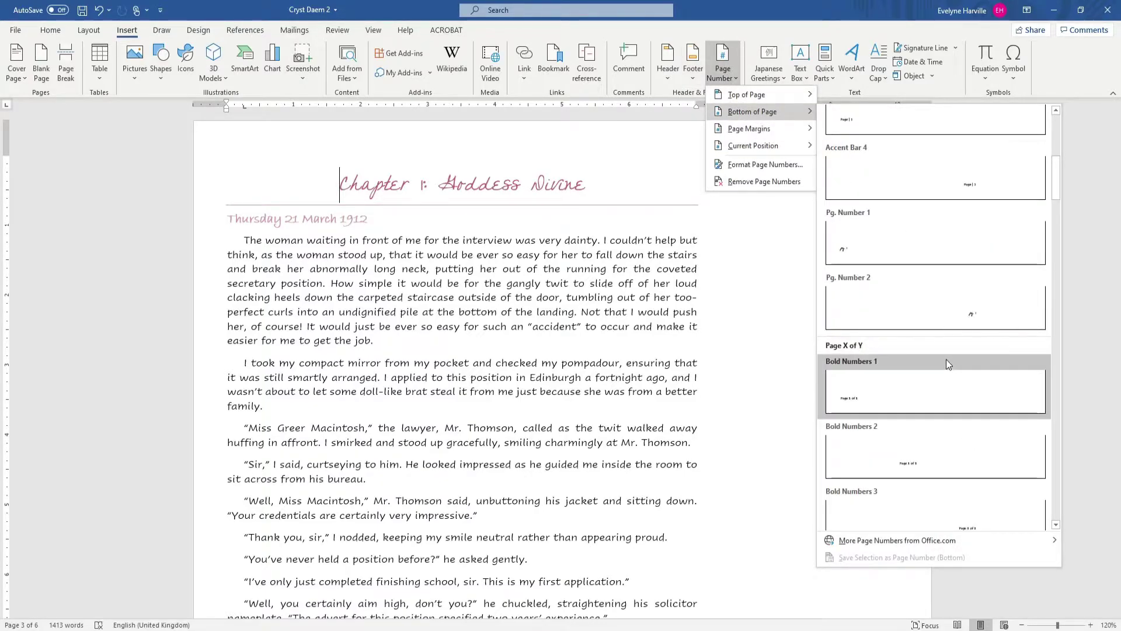
scroll(948, 363, "down", 8)
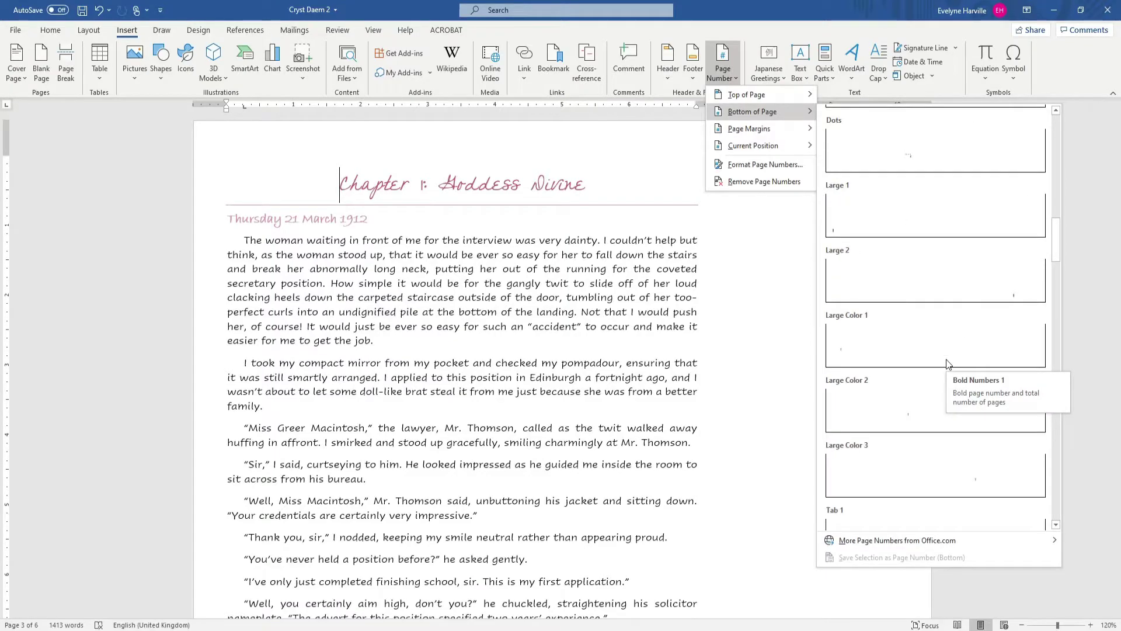
scroll(947, 364, "down", 10)
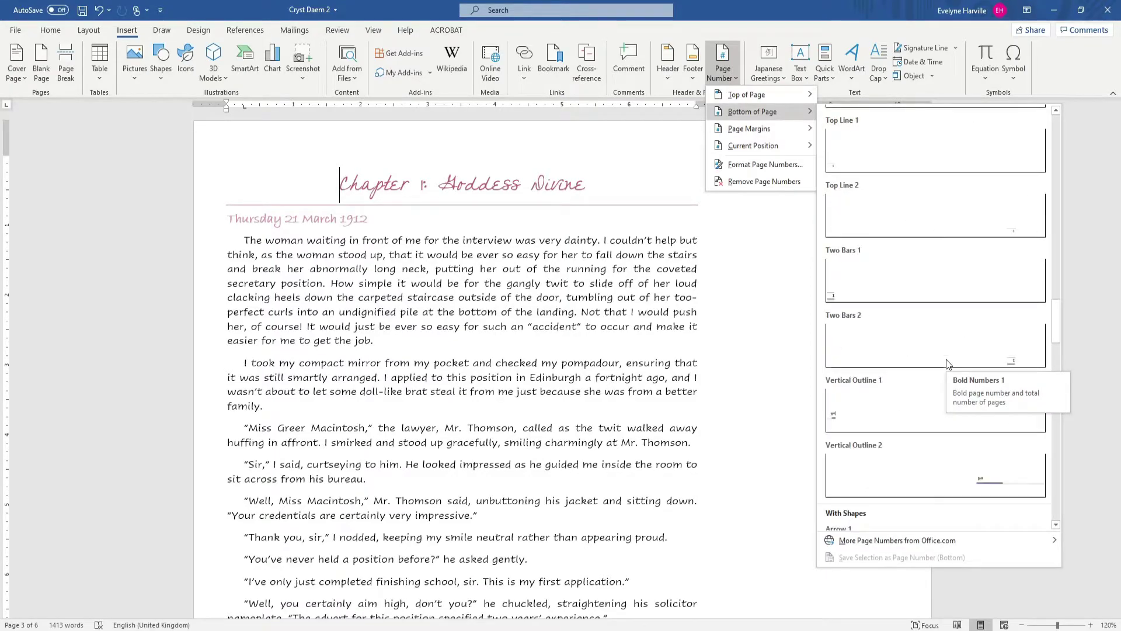
scroll(947, 364, "down", 10)
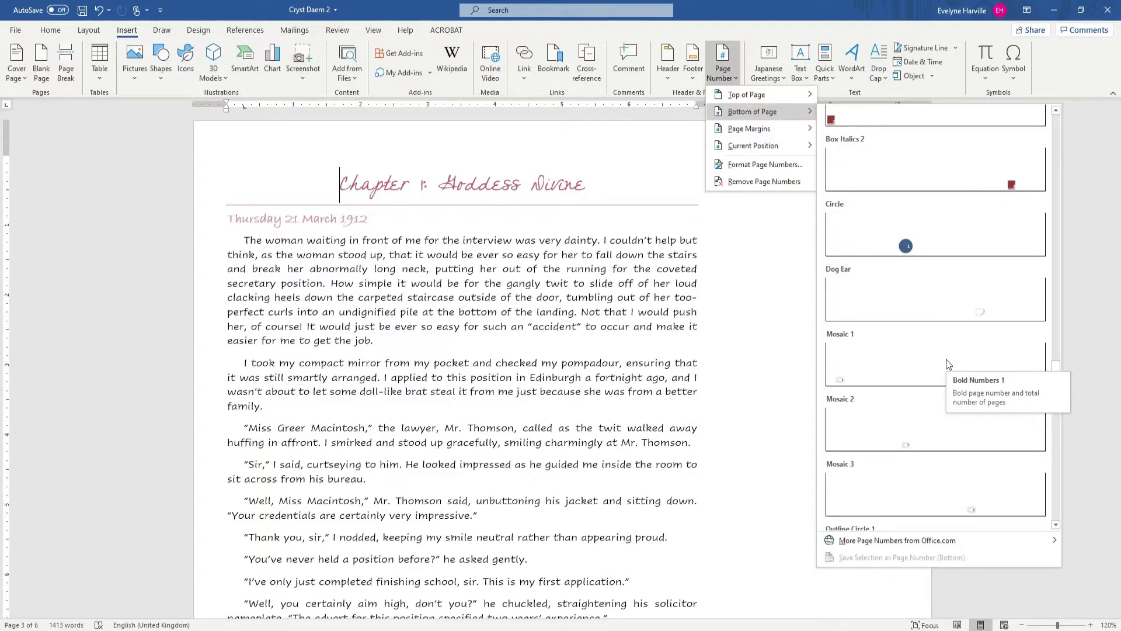
scroll(947, 363, "down", 6)
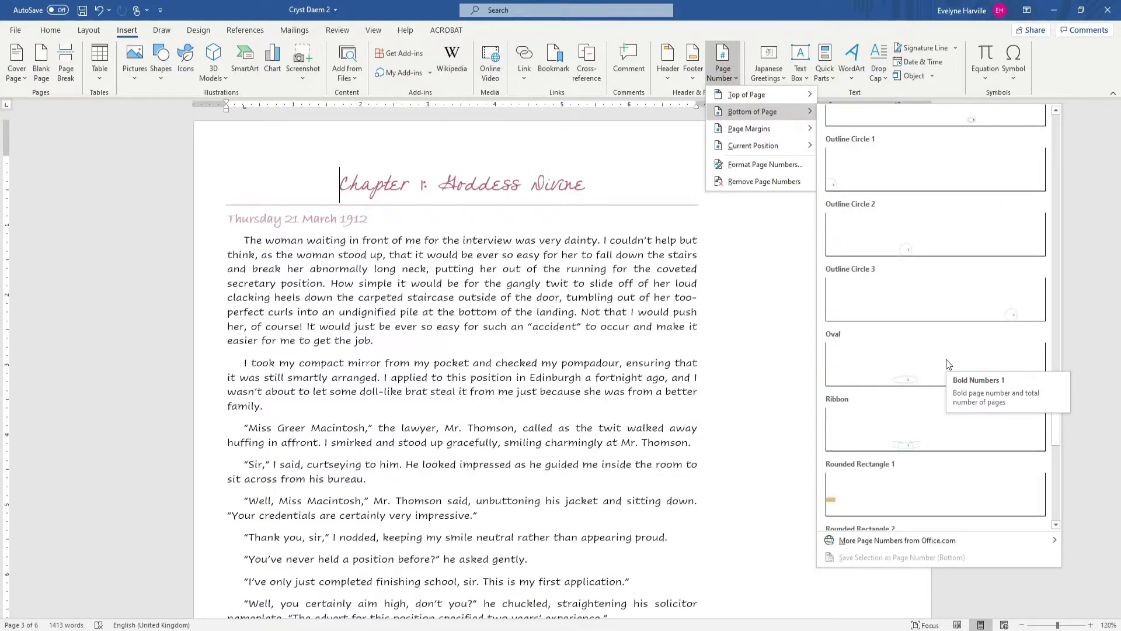
left_click(930, 418)
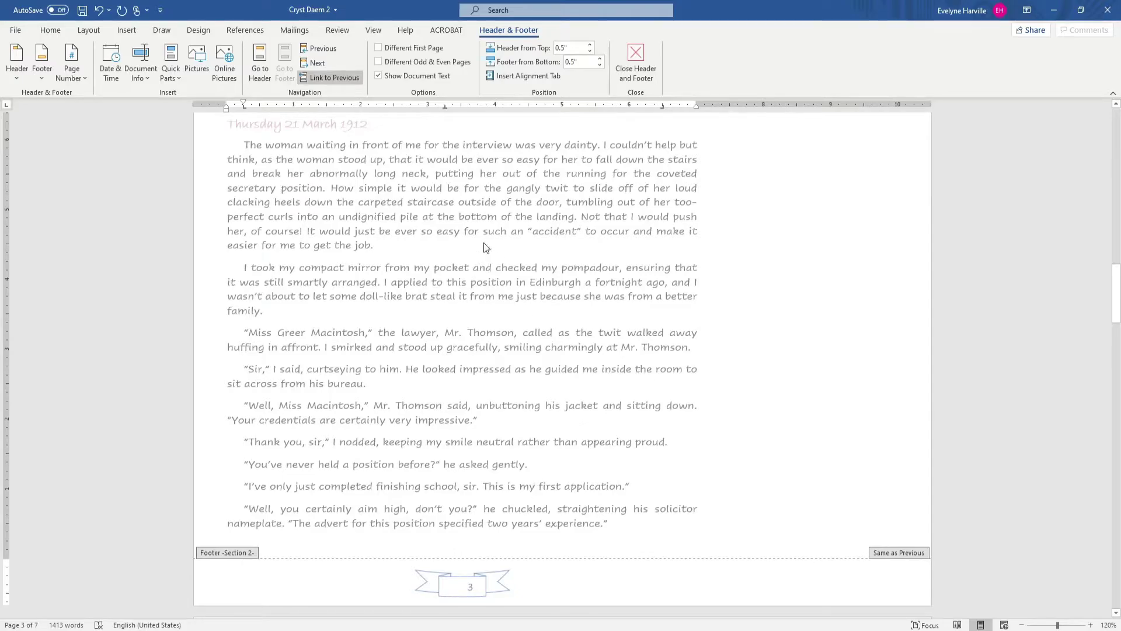
- Unlink the Section 2 footer from the previous section and delete the ribbon page number from the Section 1 footer
left_click(331, 77)
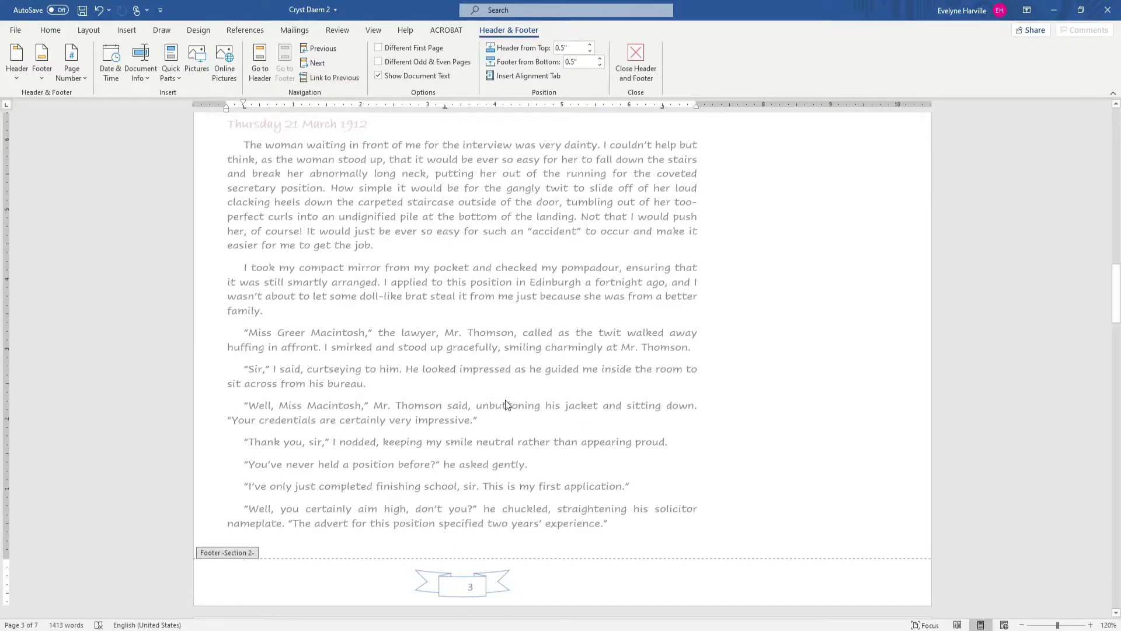
scroll(517, 409, "up", 15)
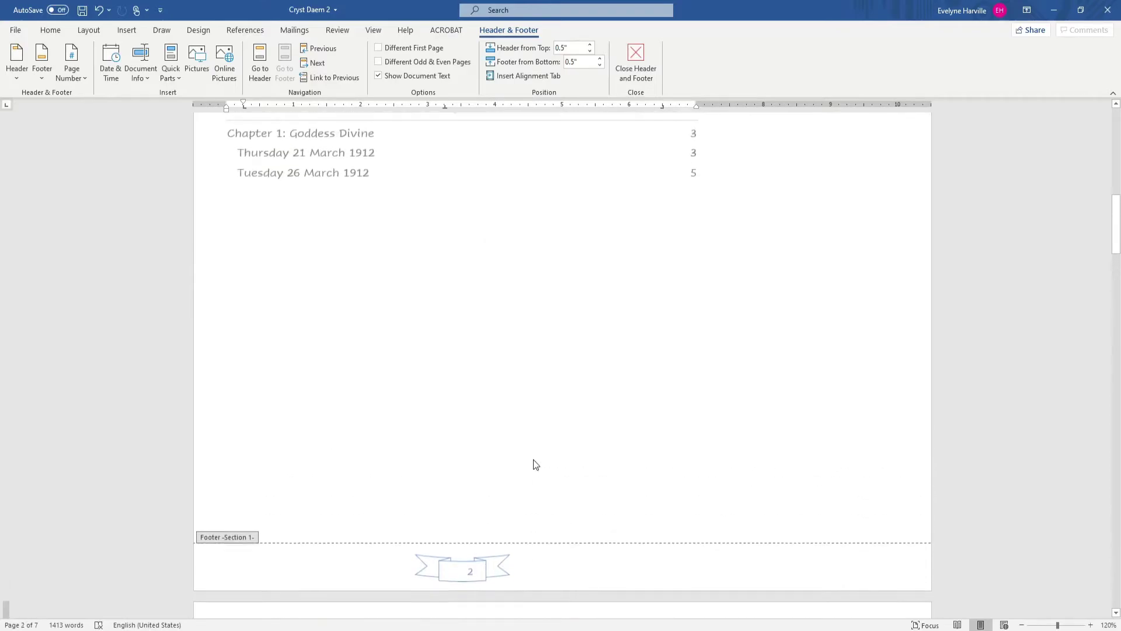
scroll(537, 464, "up", 5)
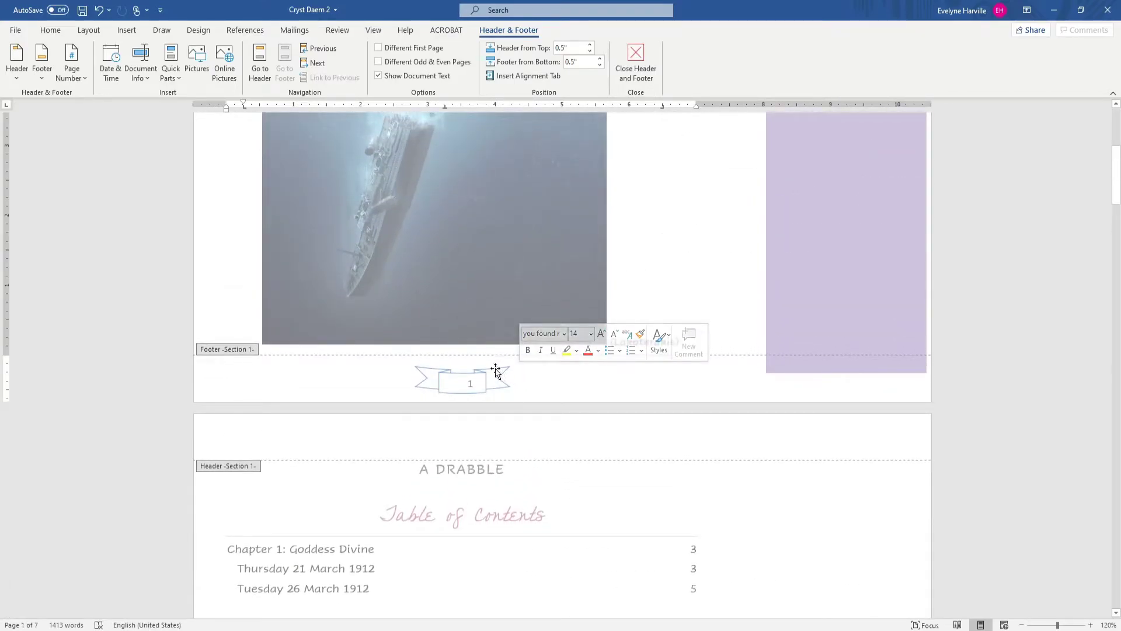
left_click(495, 370)
key("Delete")
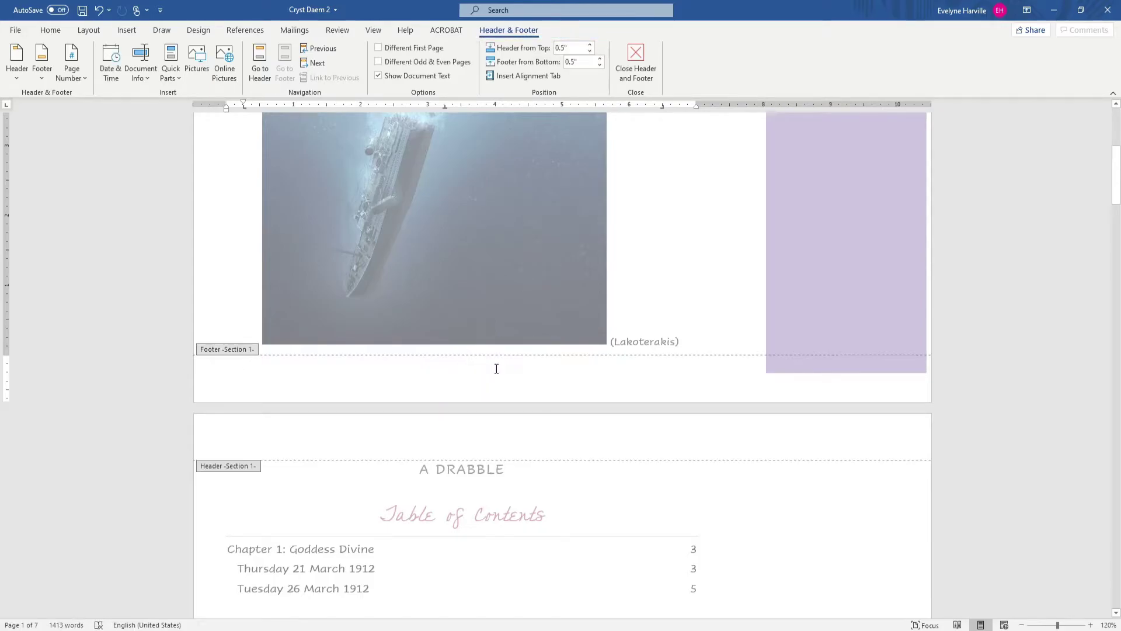
scroll(586, 378, "down", 1)
scroll(586, 379, "down", 18)
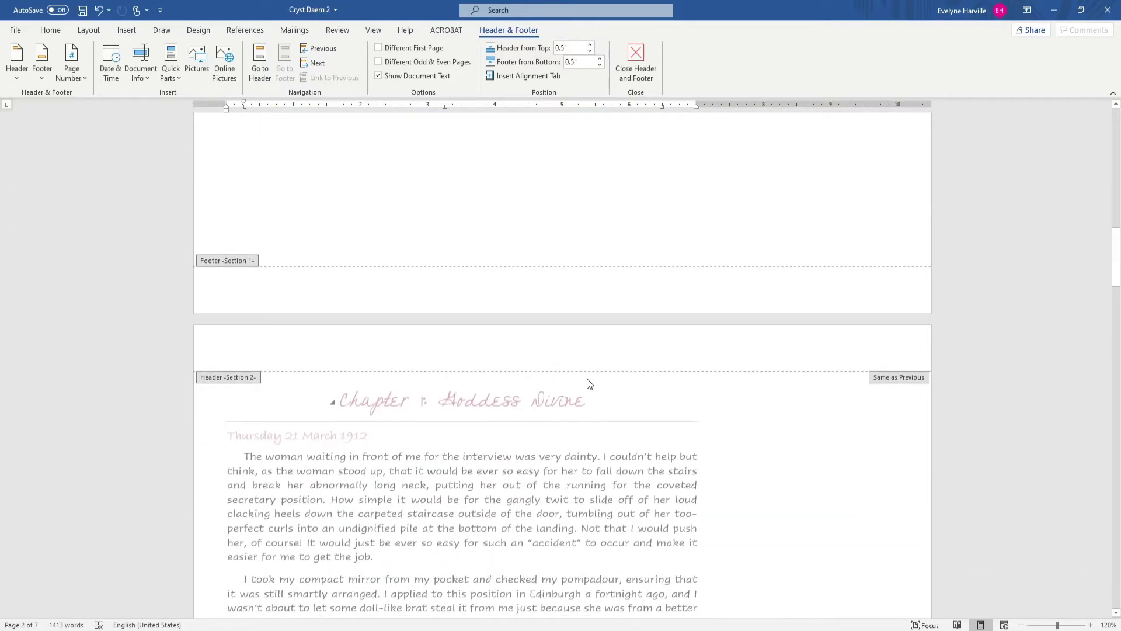
- Center the page number inside the ribbon shape in the Section 2 footer
scroll(587, 380, "down", 8)
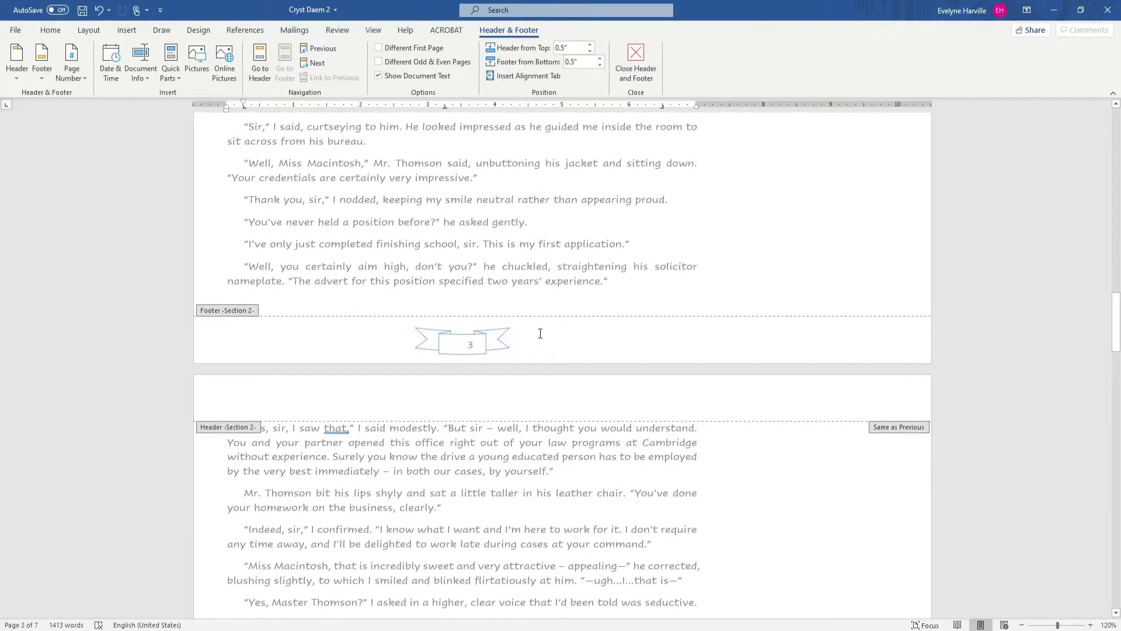
left_click(540, 340)
left_click(468, 347)
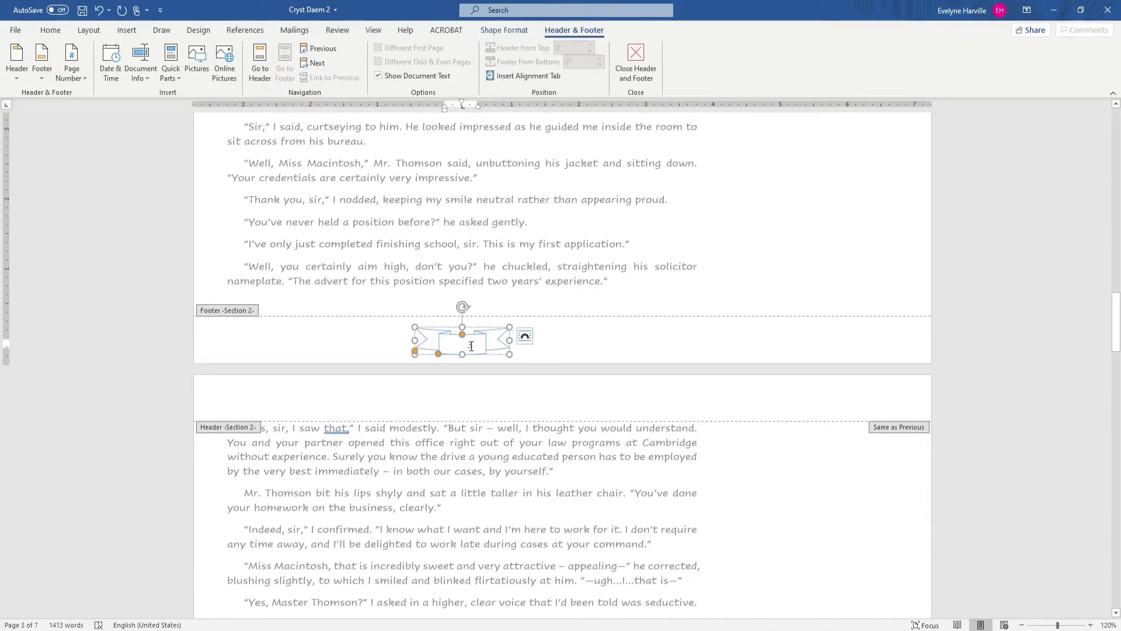
double_click(469, 344)
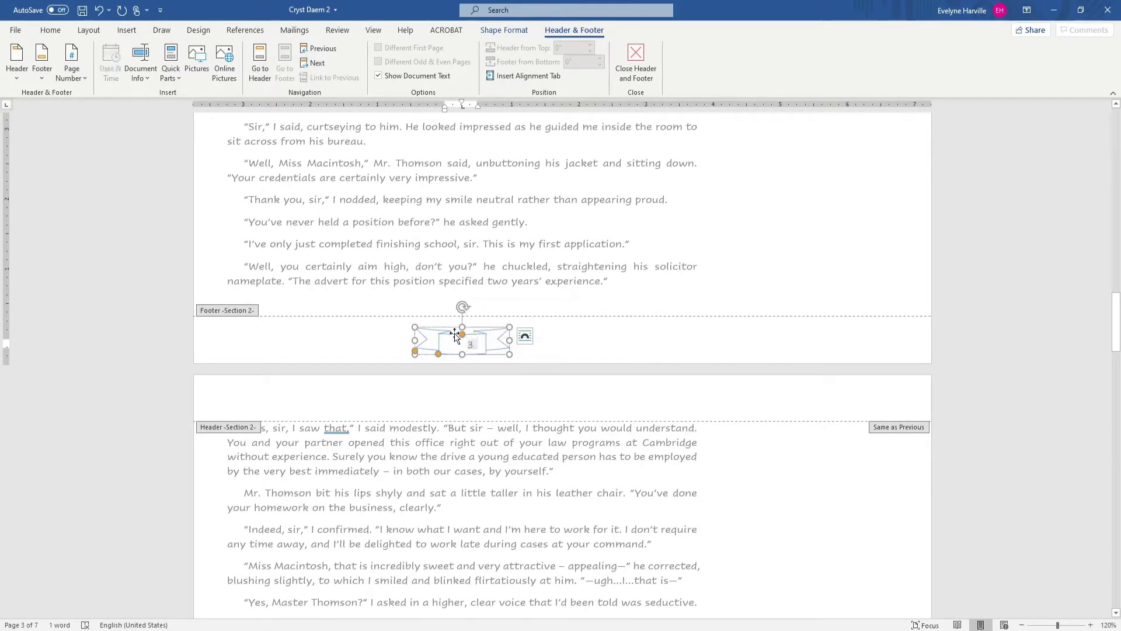
left_click_drag(445, 338, 442, 336)
left_click(469, 344)
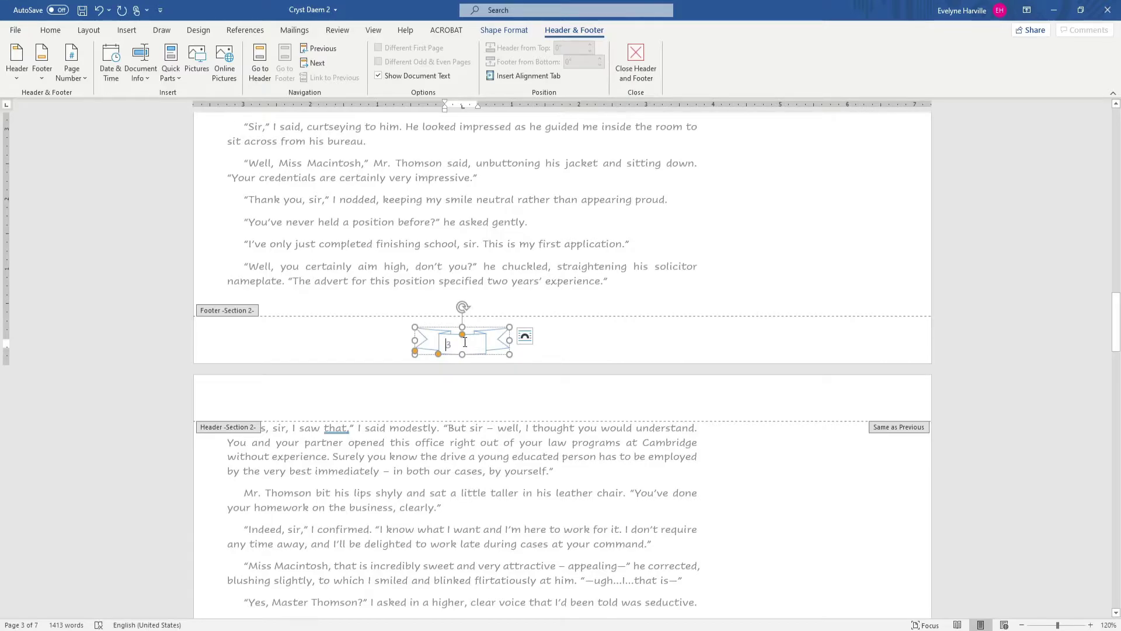
key("ctrl+e")
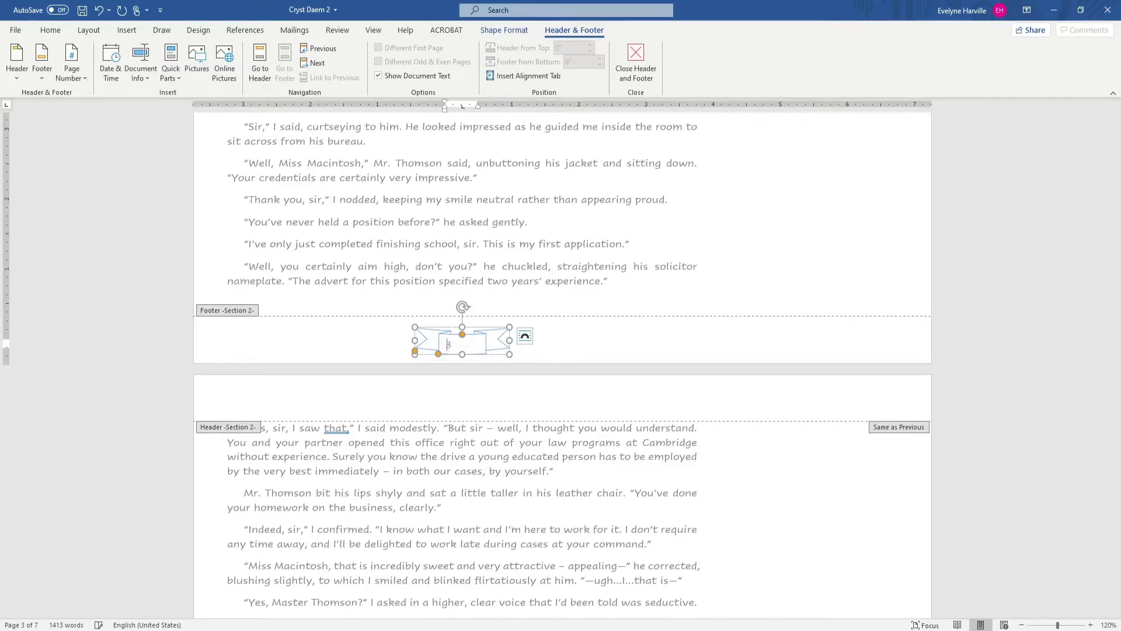
left_click(51, 30)
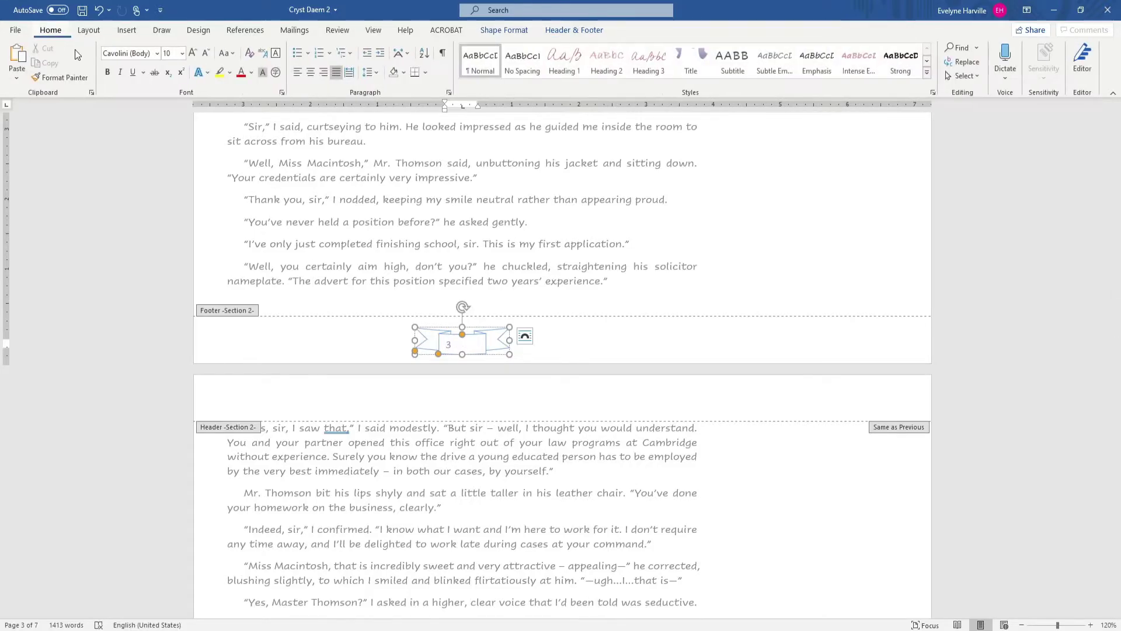
left_click(310, 73)
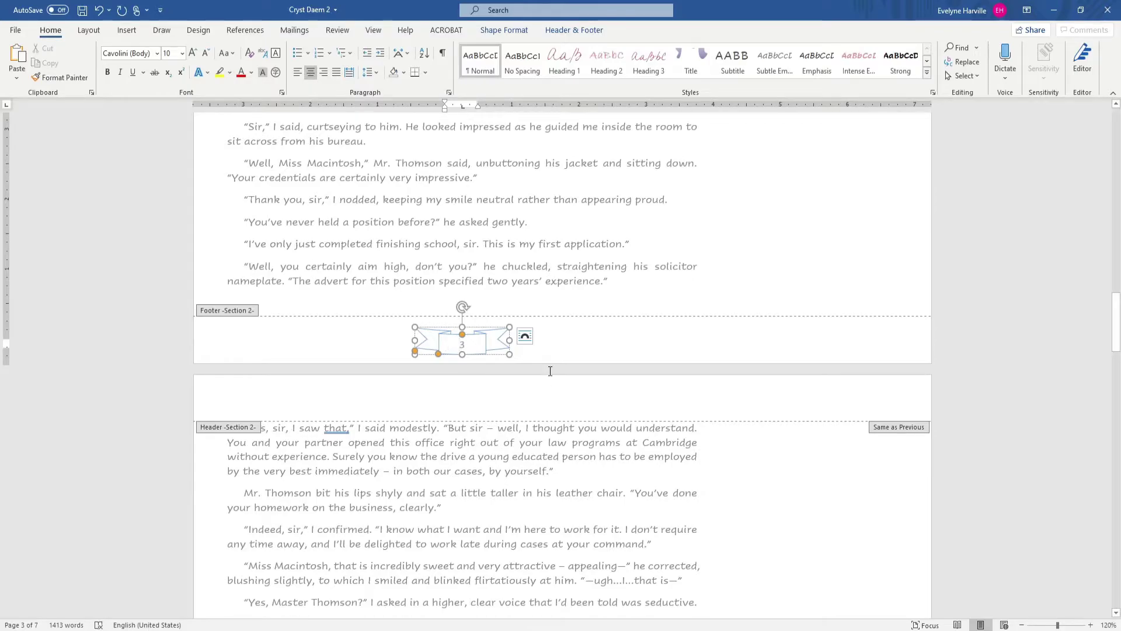
- Recolor the page number in the footer ribbon with the blue theme color
double_click(462, 346)
left_click(542, 327)
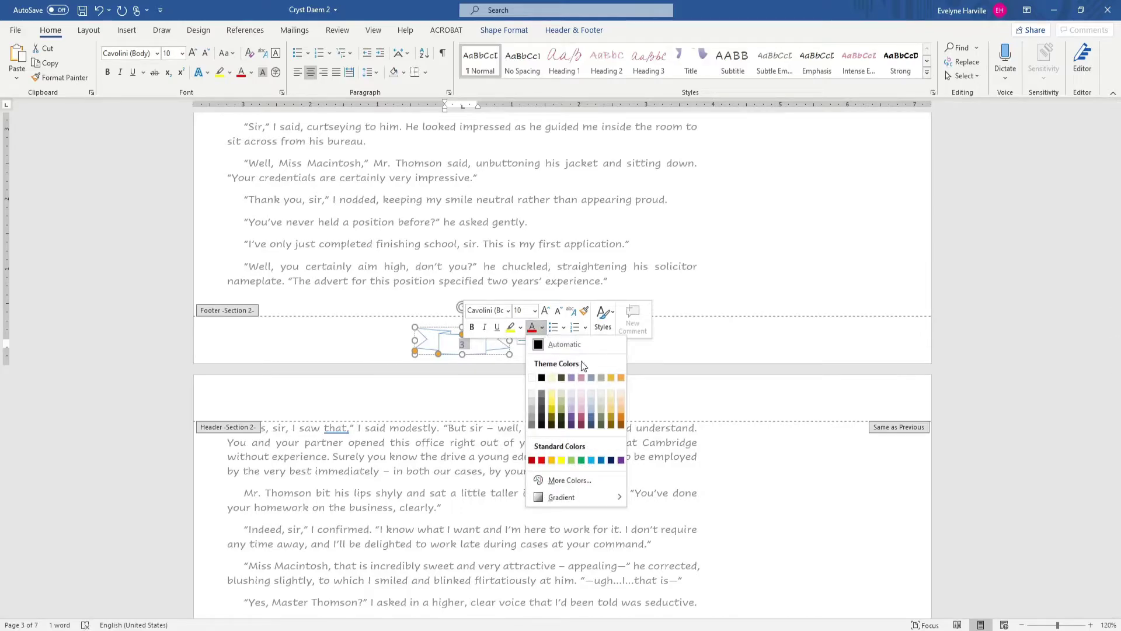
left_click(589, 373)
left_click(563, 351)
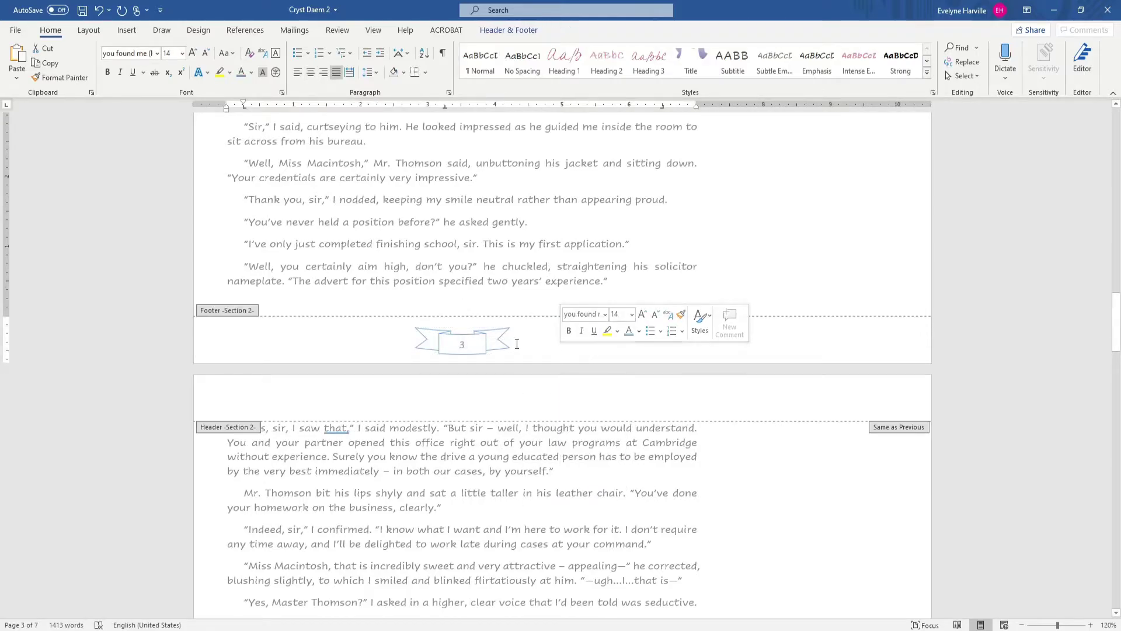
- Fill the page-number ribbon shape with white
left_click(490, 336)
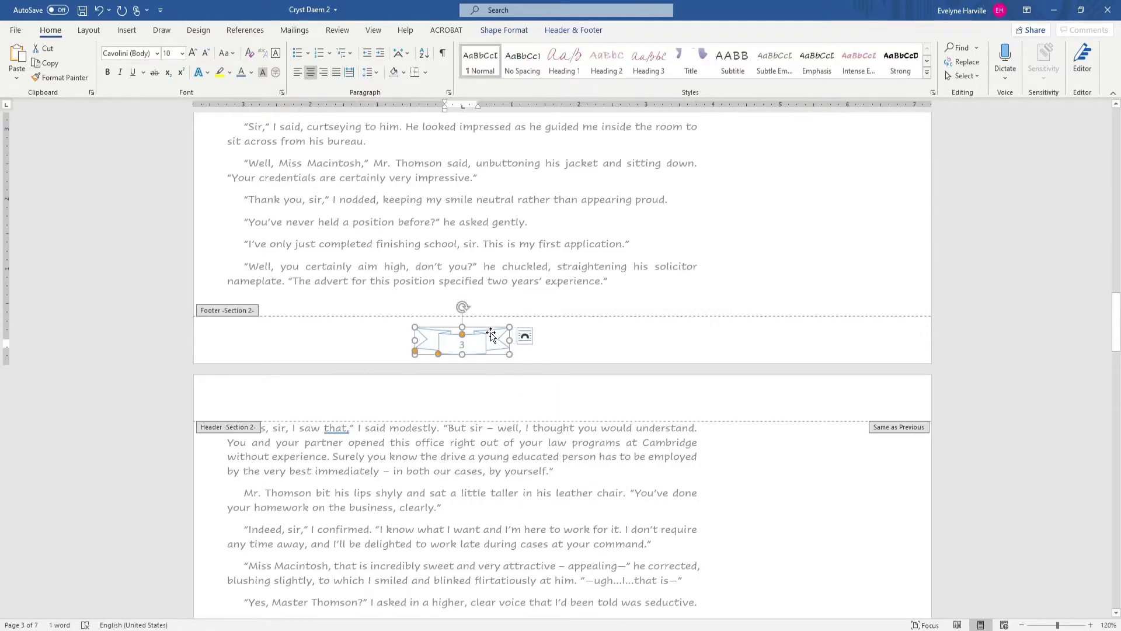
left_click(515, 35)
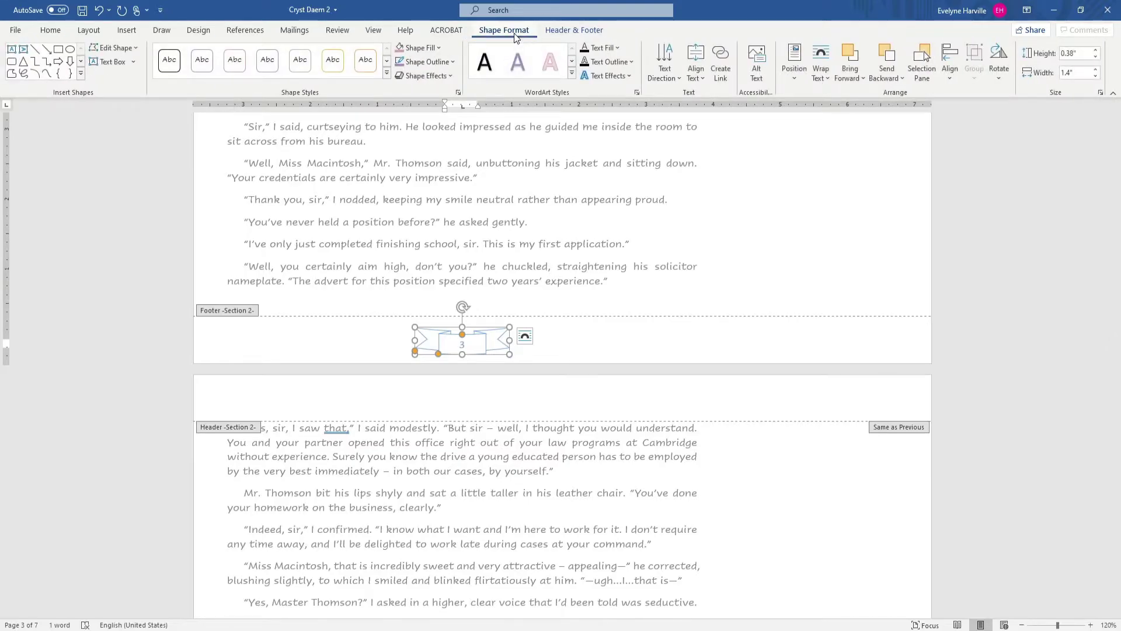
left_click(438, 48)
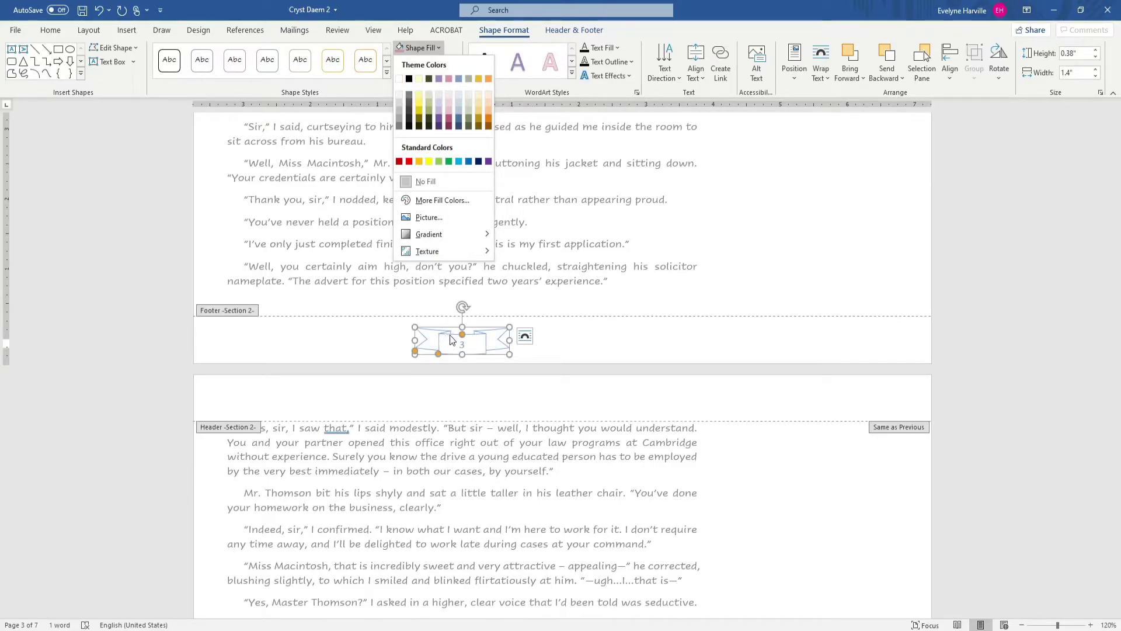
left_click(398, 80)
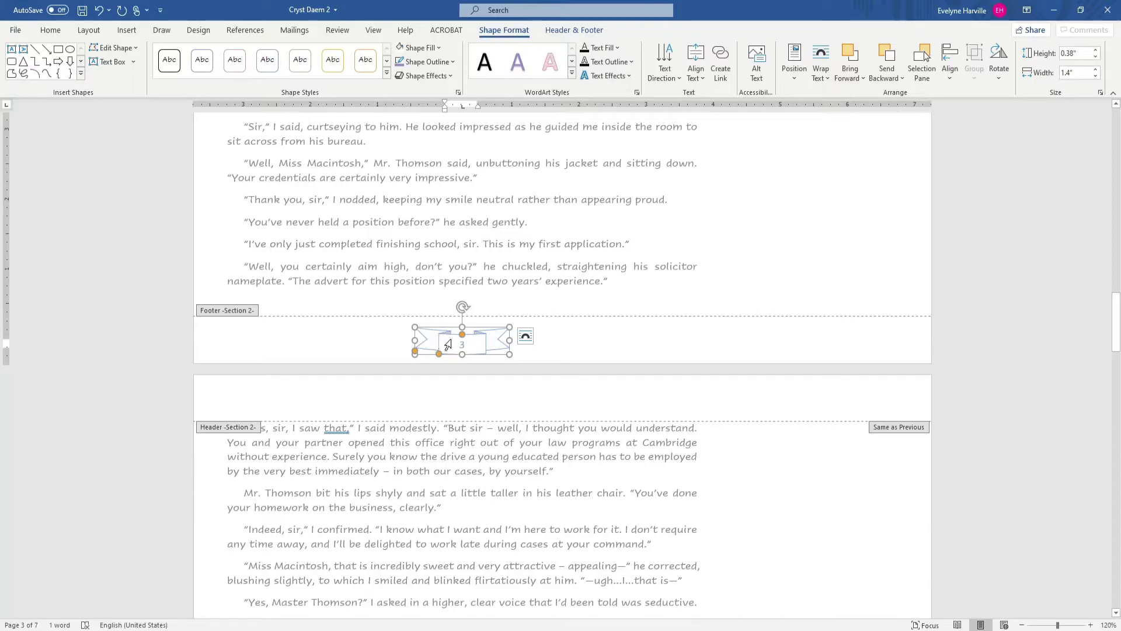
left_click(555, 343)
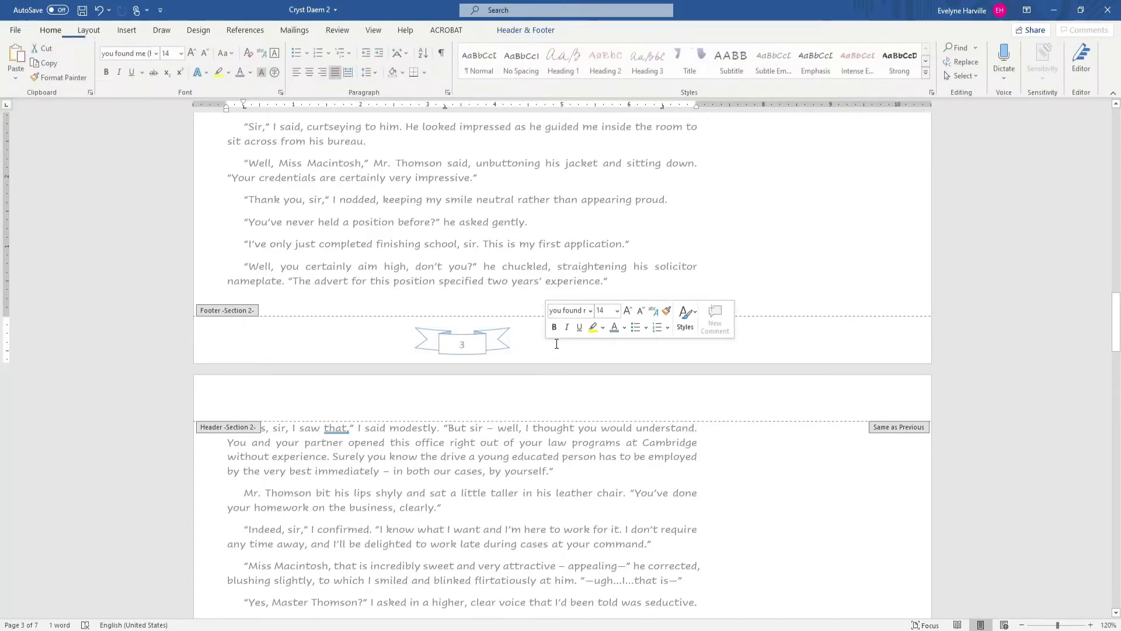
- Draw a rectangle about 0.68" high and 11" wide covering the full width of the Section 2 footer
left_click(127, 29)
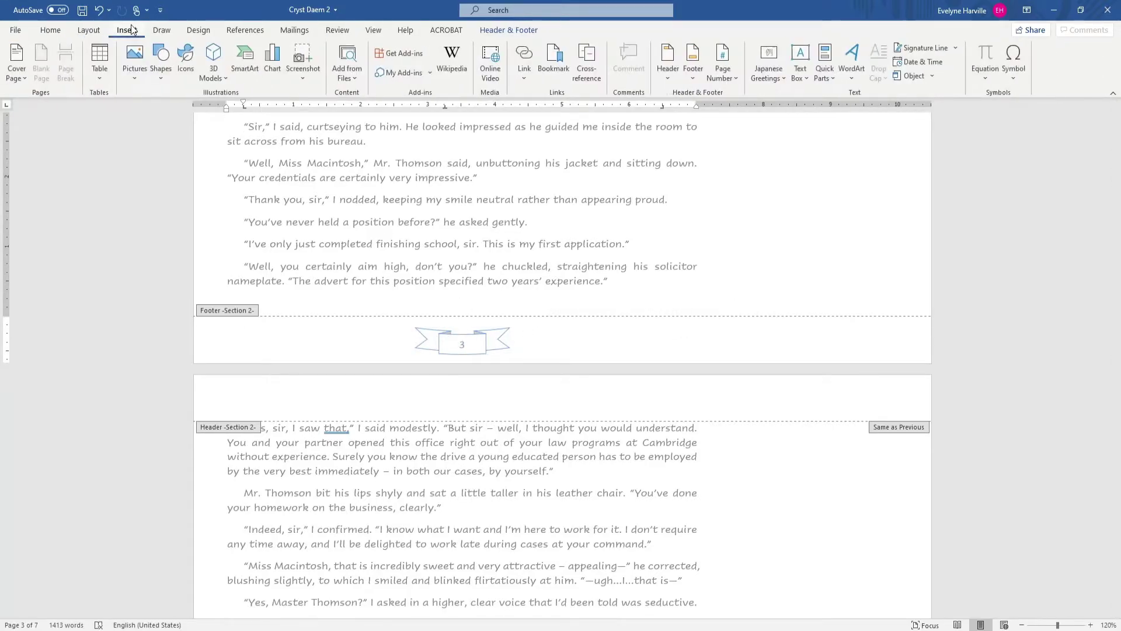
left_click(162, 60)
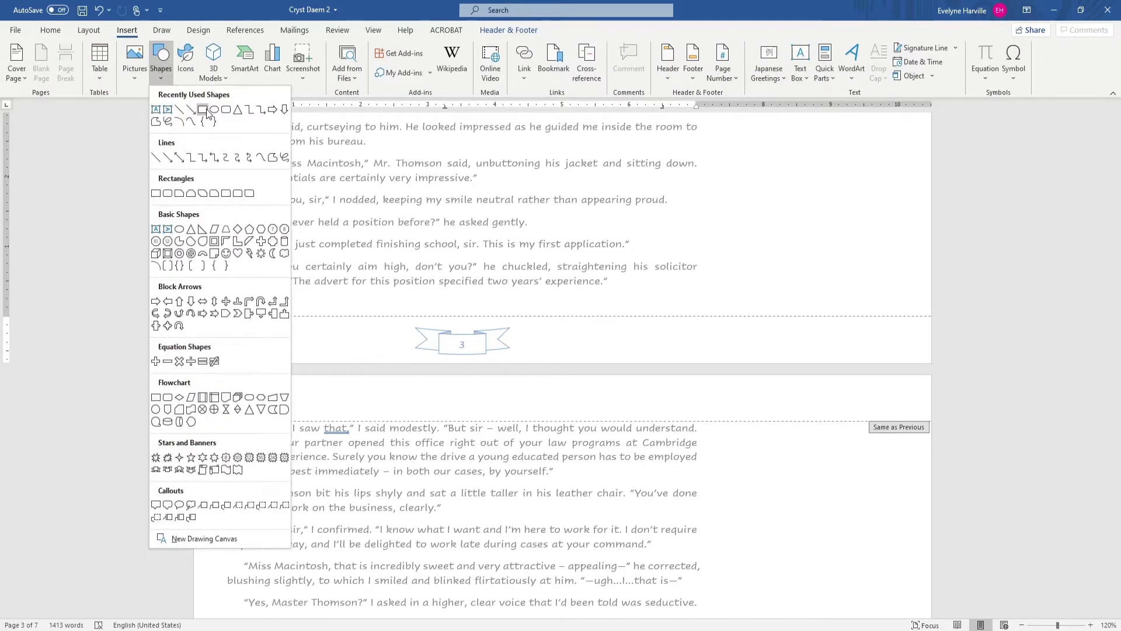
left_click(204, 110)
mouse_move(432, 228)
left_mouse_down()
mouse_move(551, 253)
mouse_move(412, 282)
mouse_move(316, 344)
mouse_move(302, 340)
mouse_move(932, 315)
left_mouse_up()
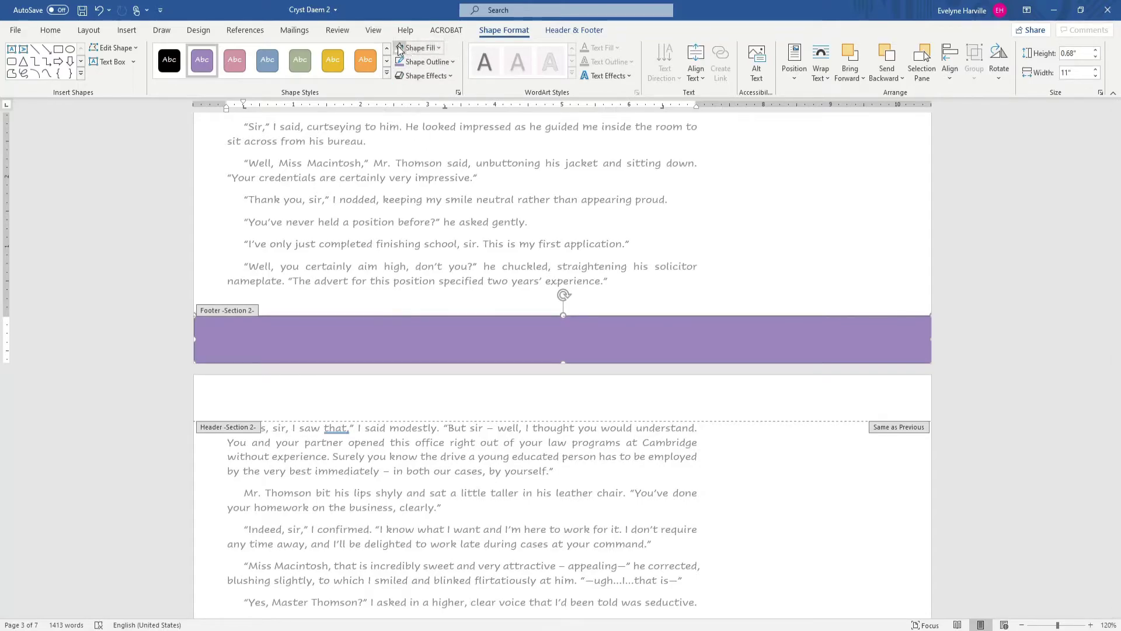
- Fill the footer rectangle with the blue theme color at 50% transparency
left_click(418, 47)
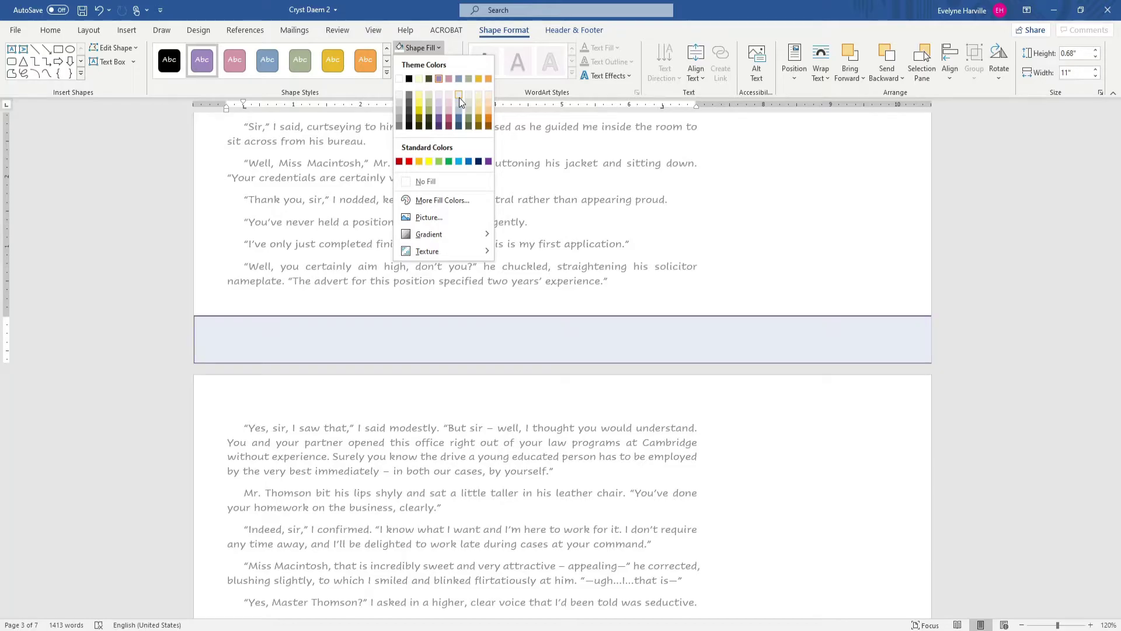
left_click(459, 79)
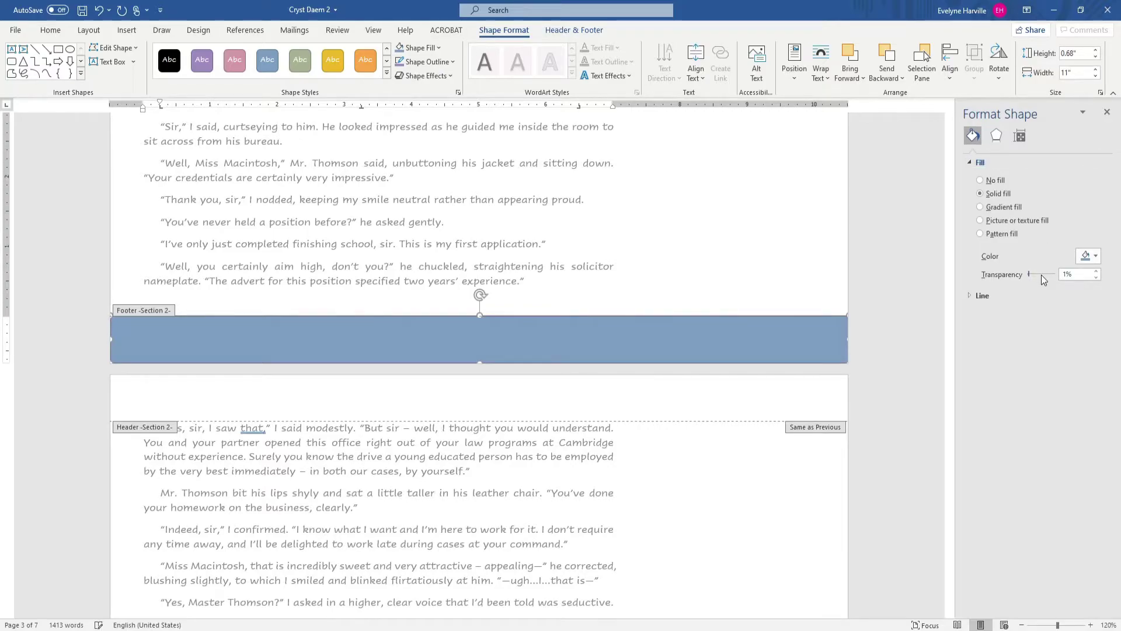
left_click(1084, 273)
type("50")
key("Return")
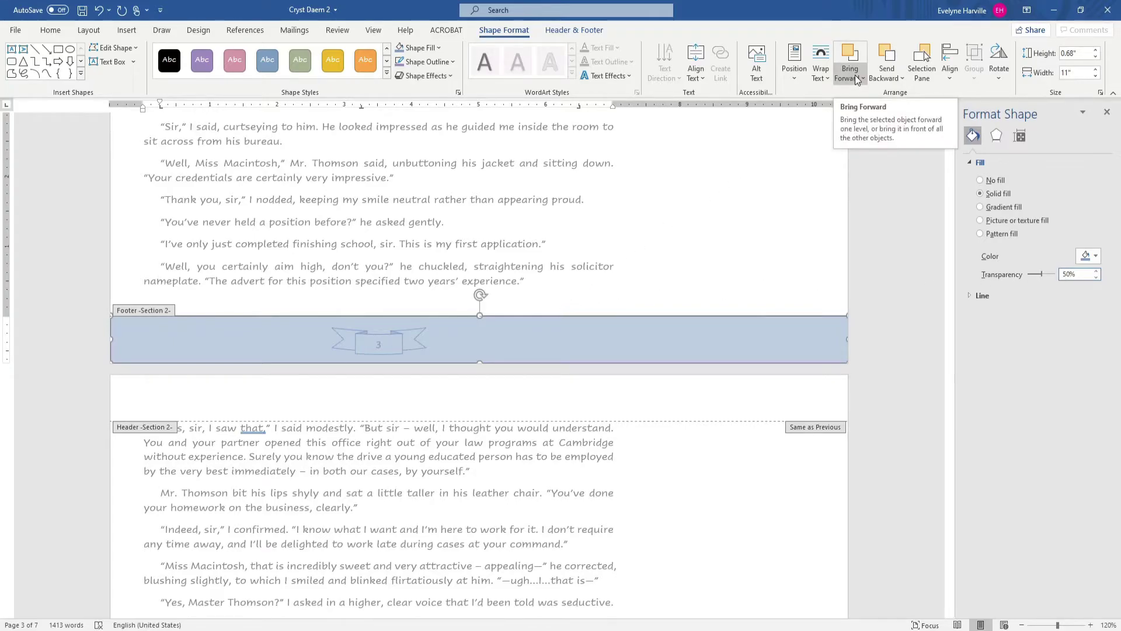
- Send the blue footer rectangle backward behind the page-number ribbon and remove its outline
left_click(888, 59)
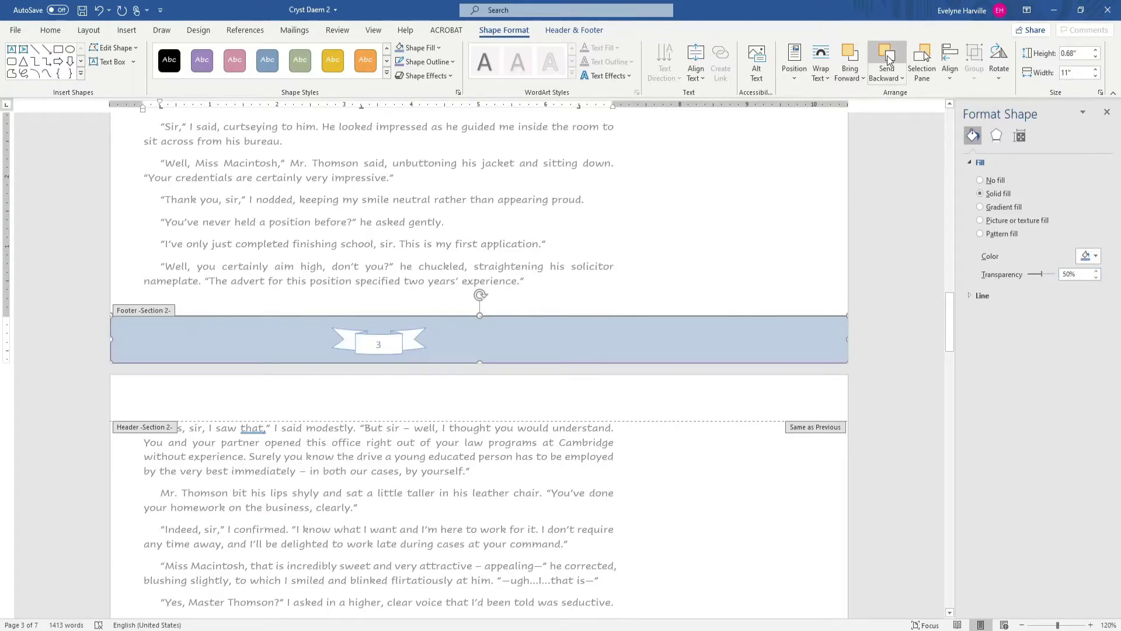
left_click(1106, 111)
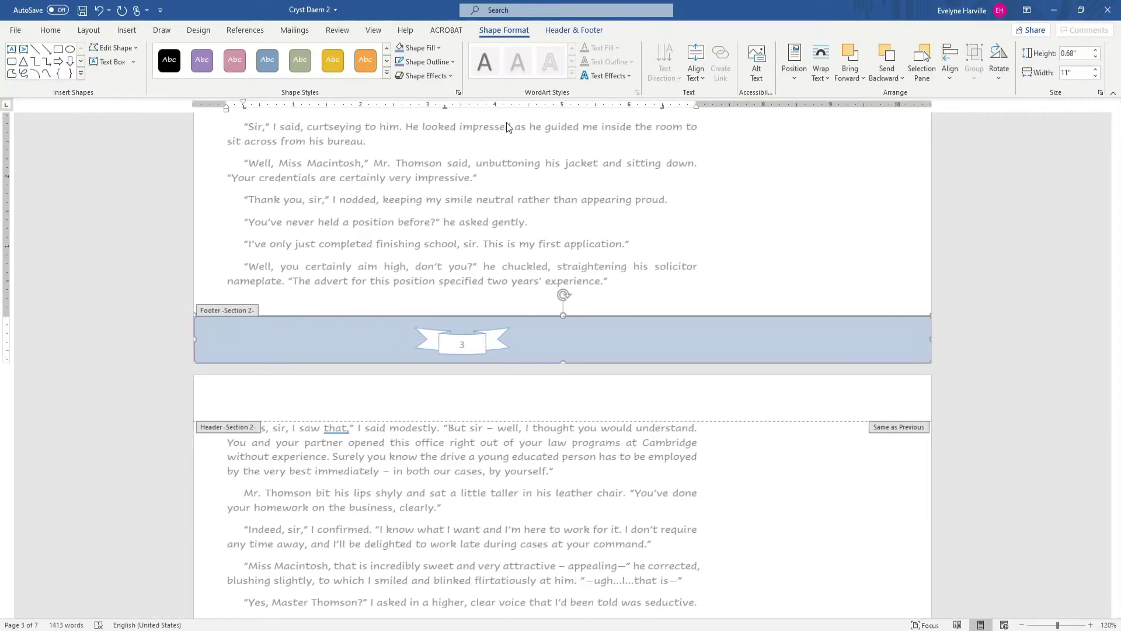
left_click(426, 51)
left_click(427, 62)
left_click(428, 62)
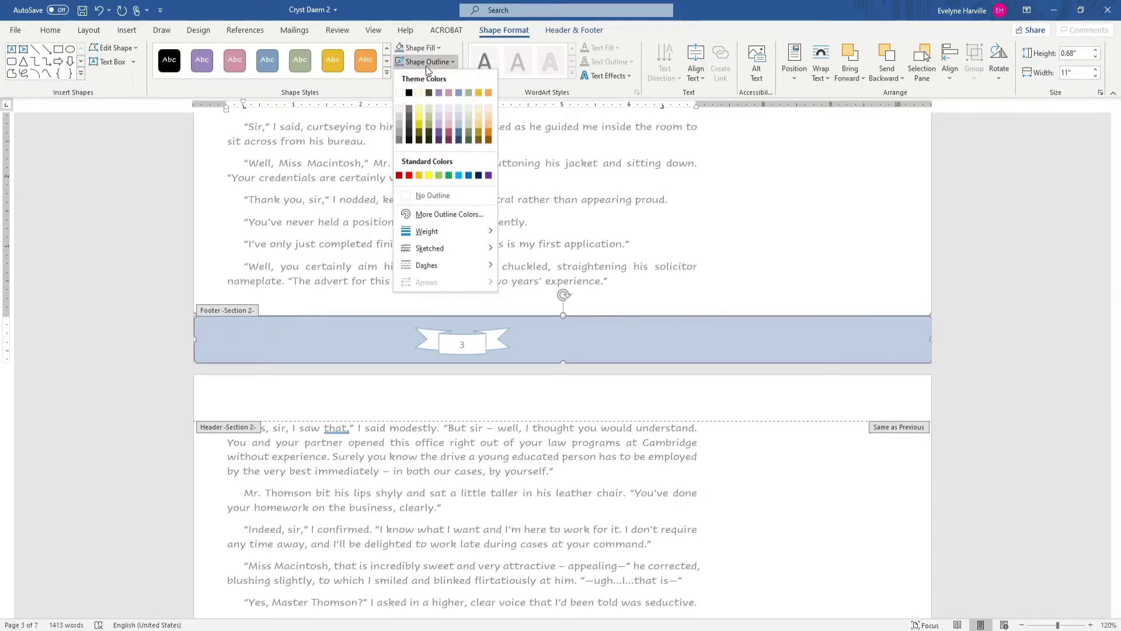
left_click(398, 92)
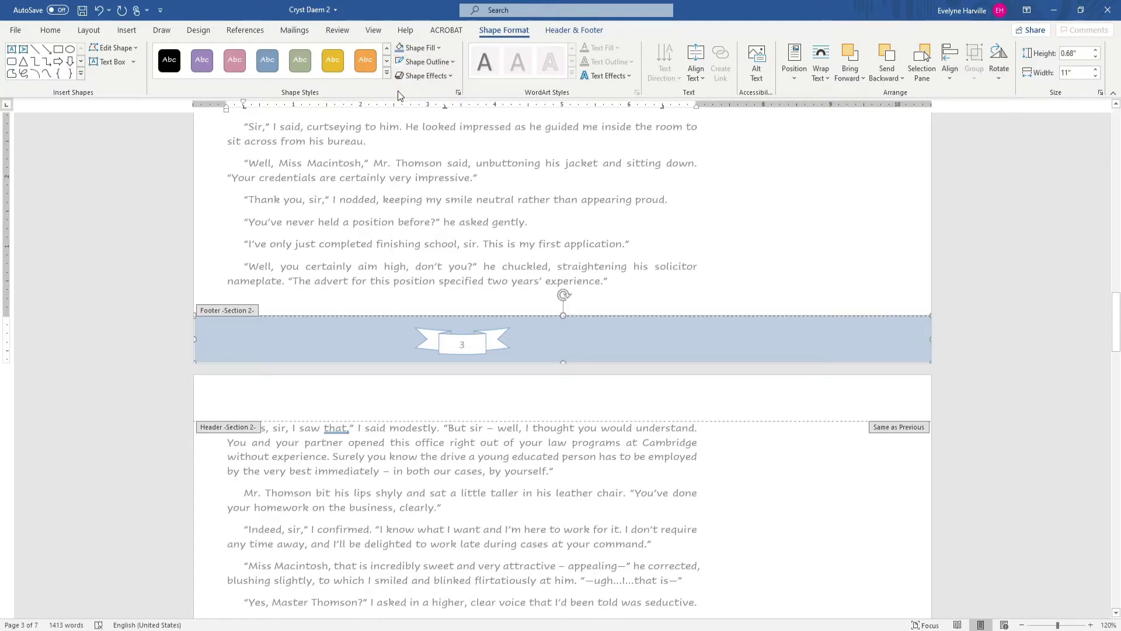
left_click(430, 64)
left_click(423, 196)
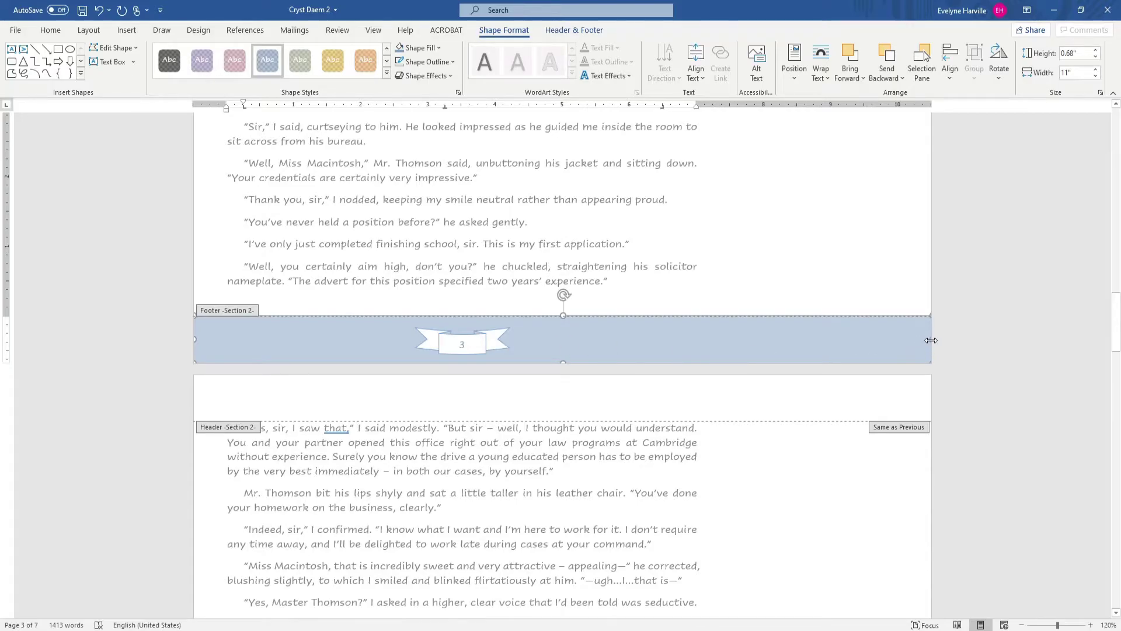
- Narrow the footer rectangle to about 7.49", using displayed gridlines to line its outer end up with the body text margin
left_click_drag(931, 340, 711, 334)
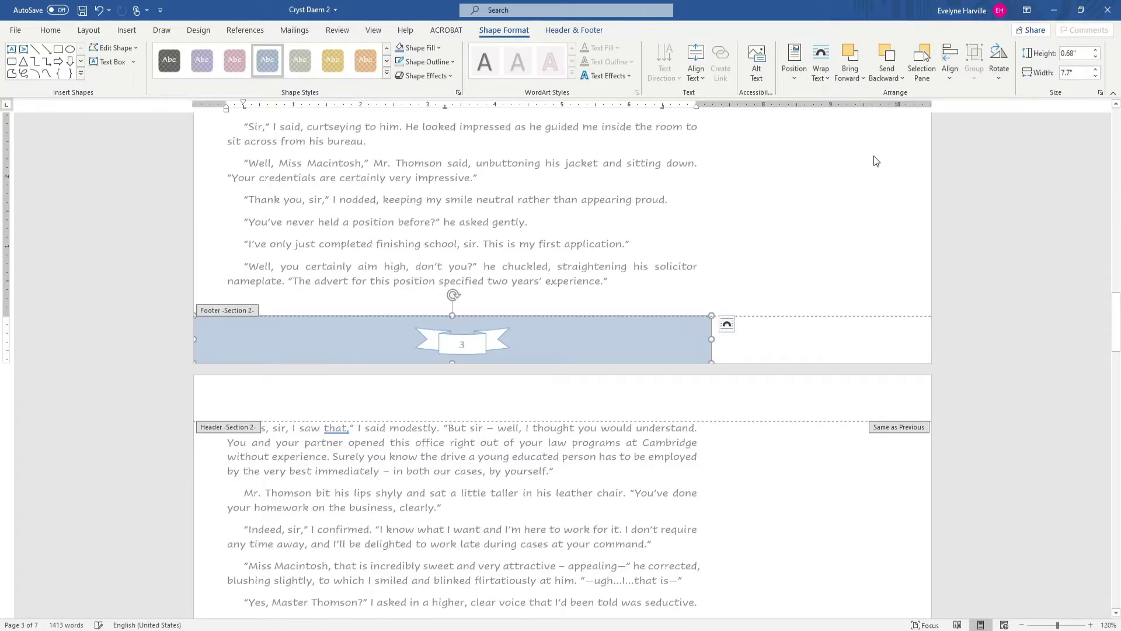
left_click(955, 78)
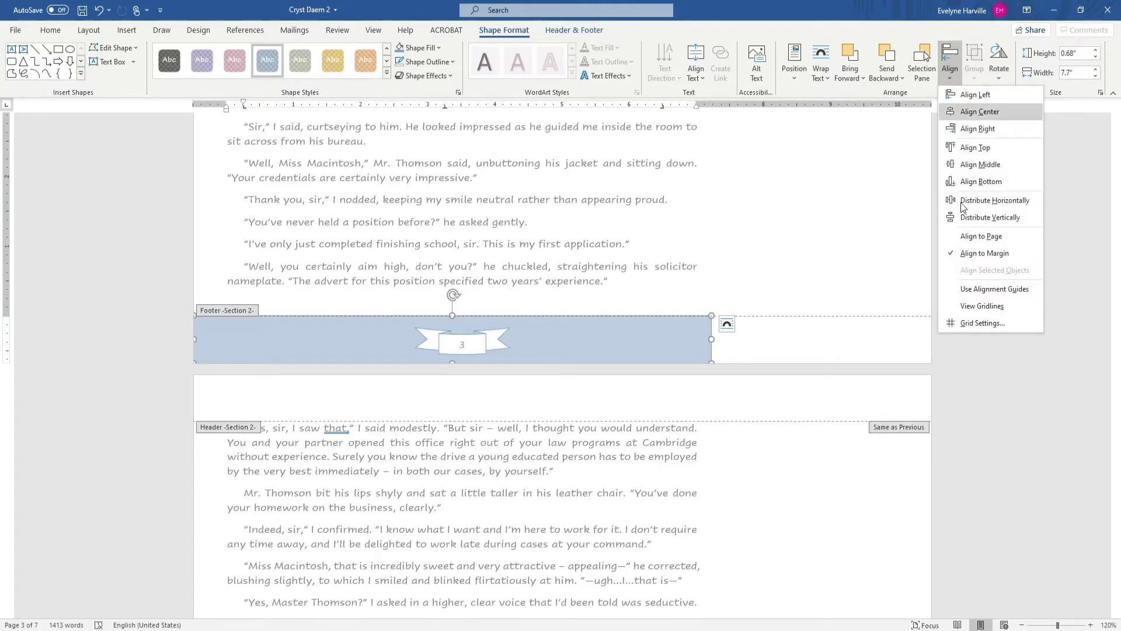
left_click(965, 322)
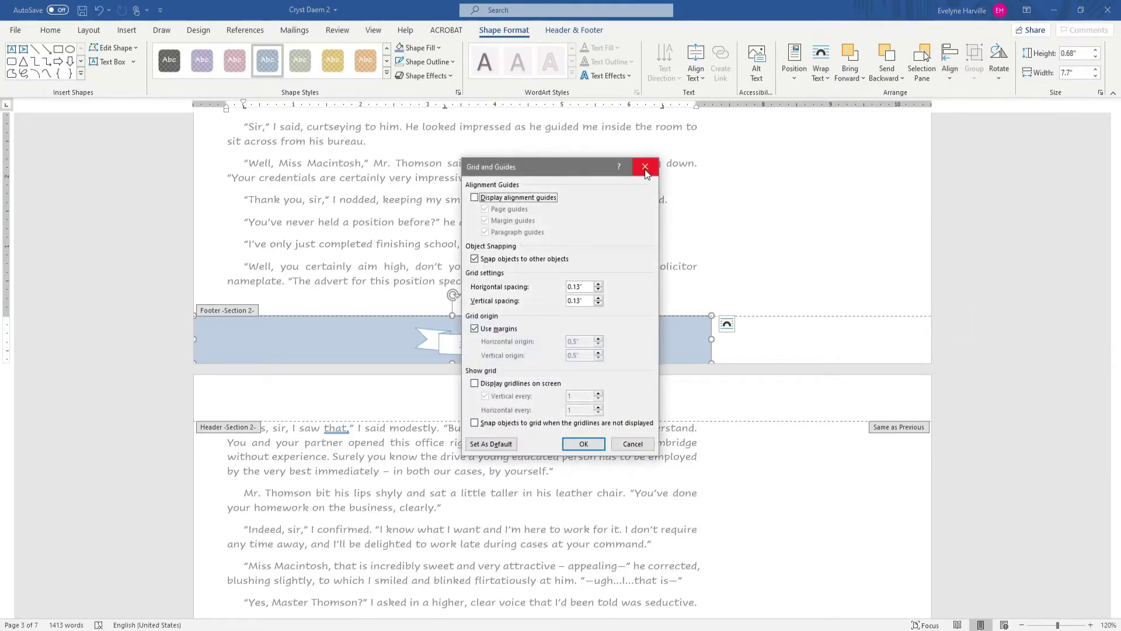
left_click(644, 168)
left_click(951, 78)
left_click(969, 290)
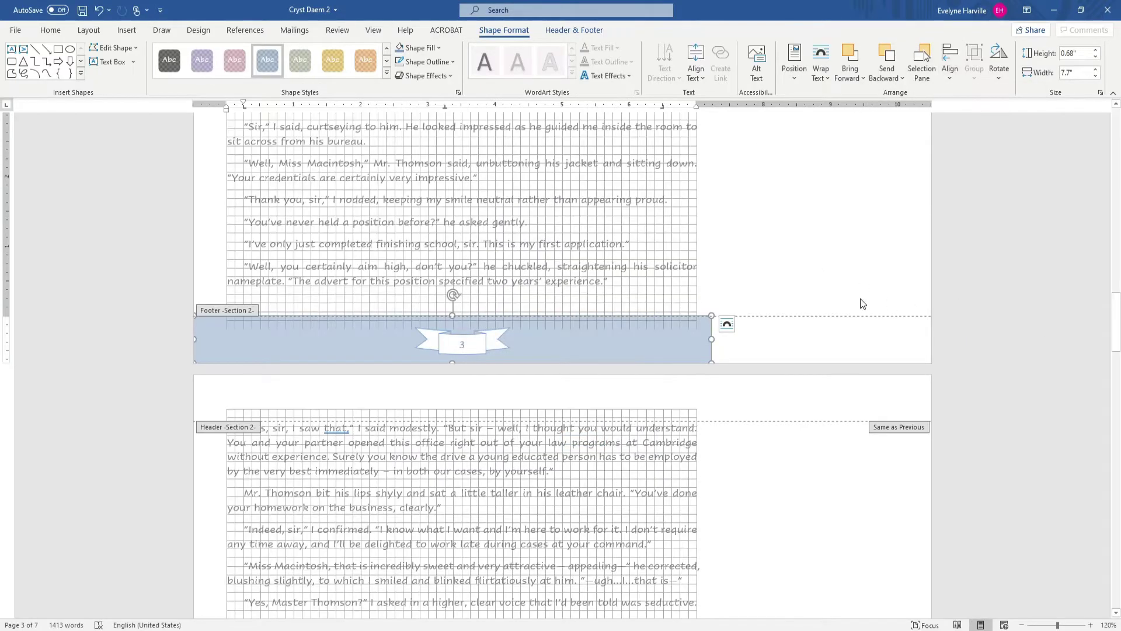
left_click_drag(712, 339, 697, 339)
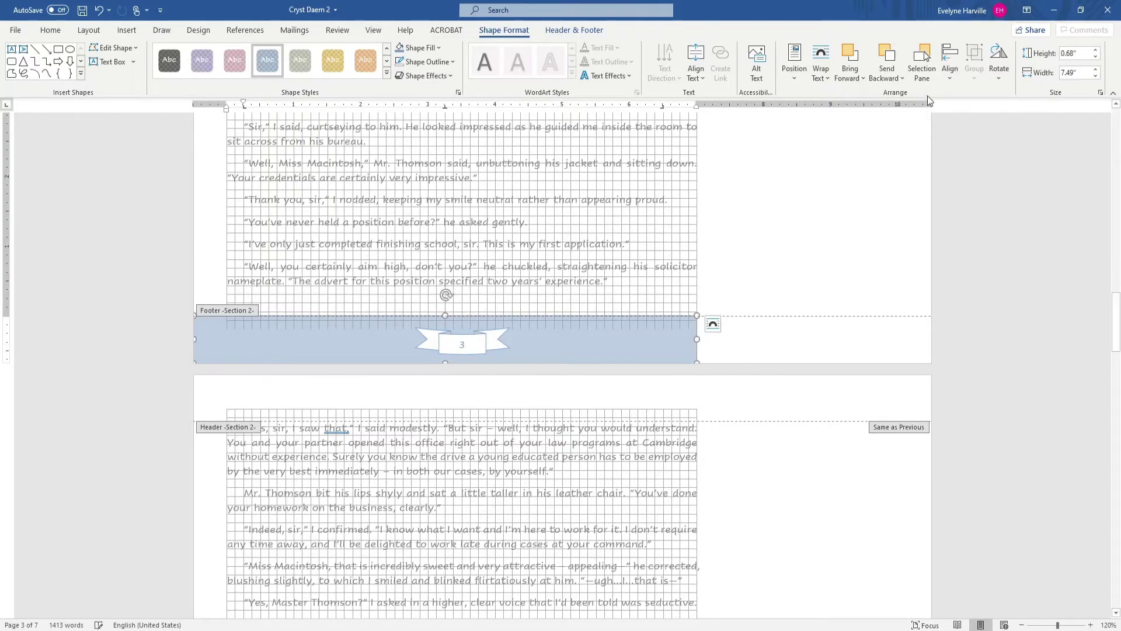
- Hide the drawing gridlines and deselect the footer rectangle
left_click(951, 72)
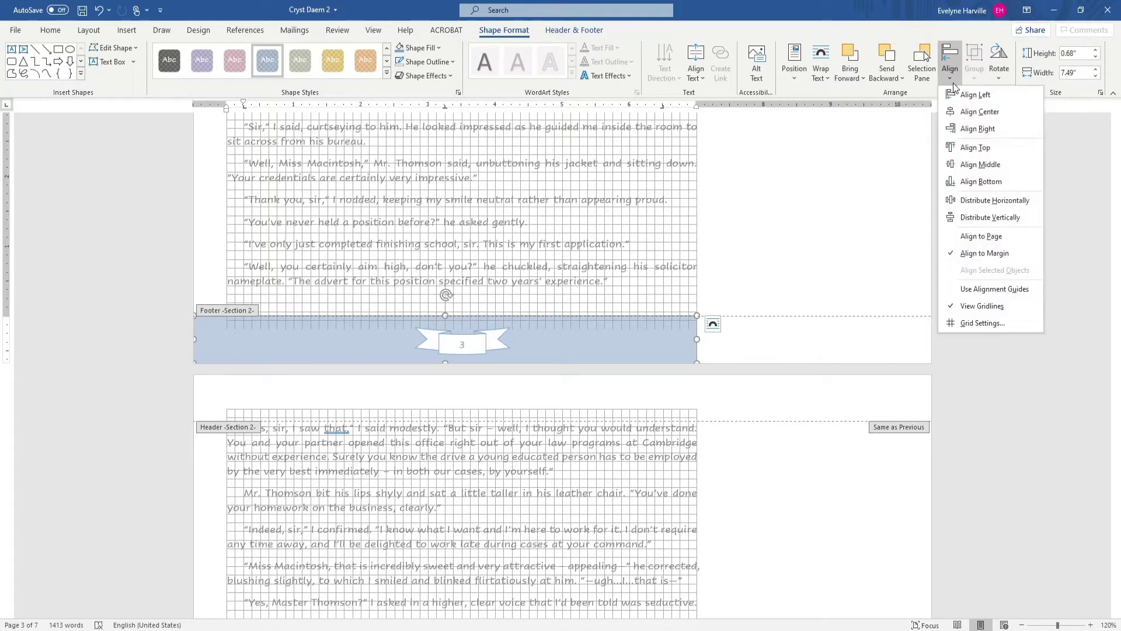
left_click(982, 323)
key("Escape")
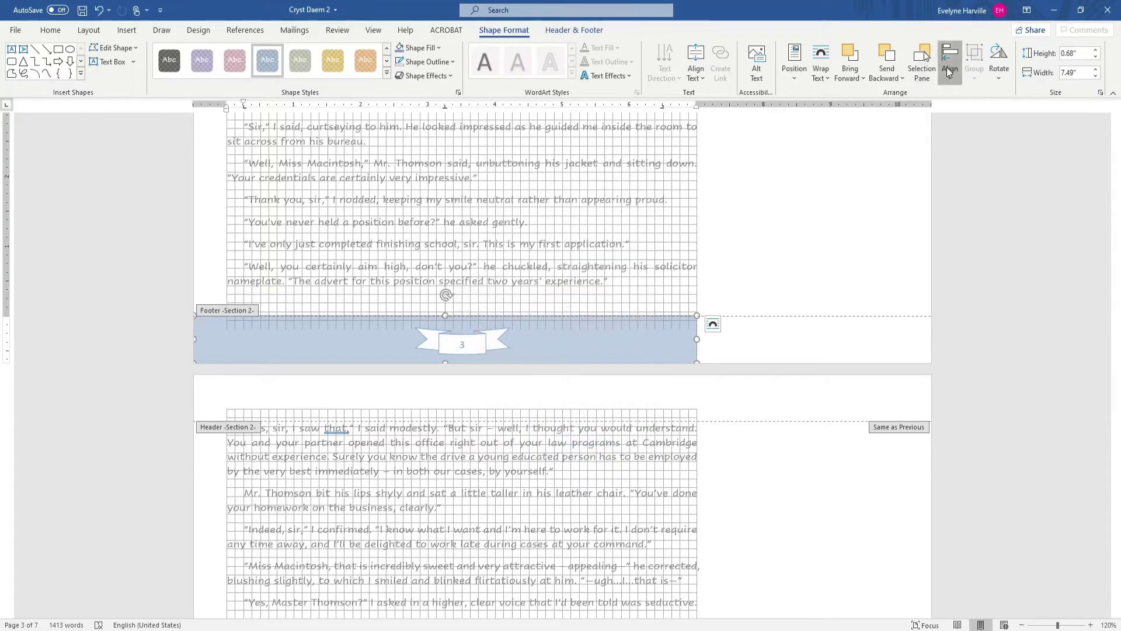
left_click(950, 72)
left_click(970, 305)
left_click(727, 290)
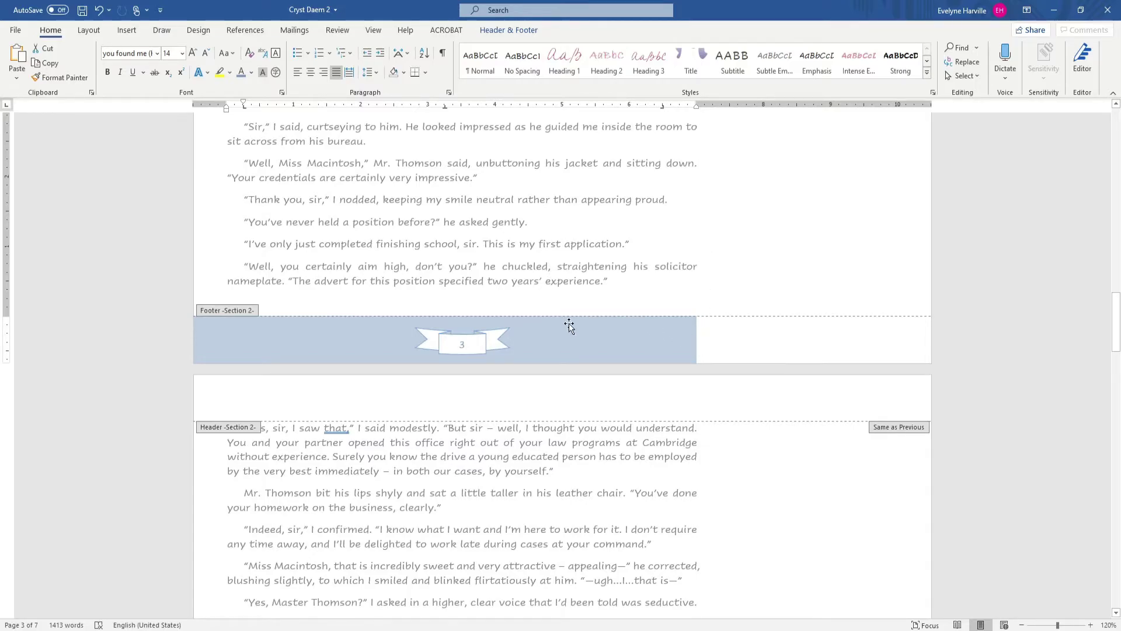
left_click(501, 332)
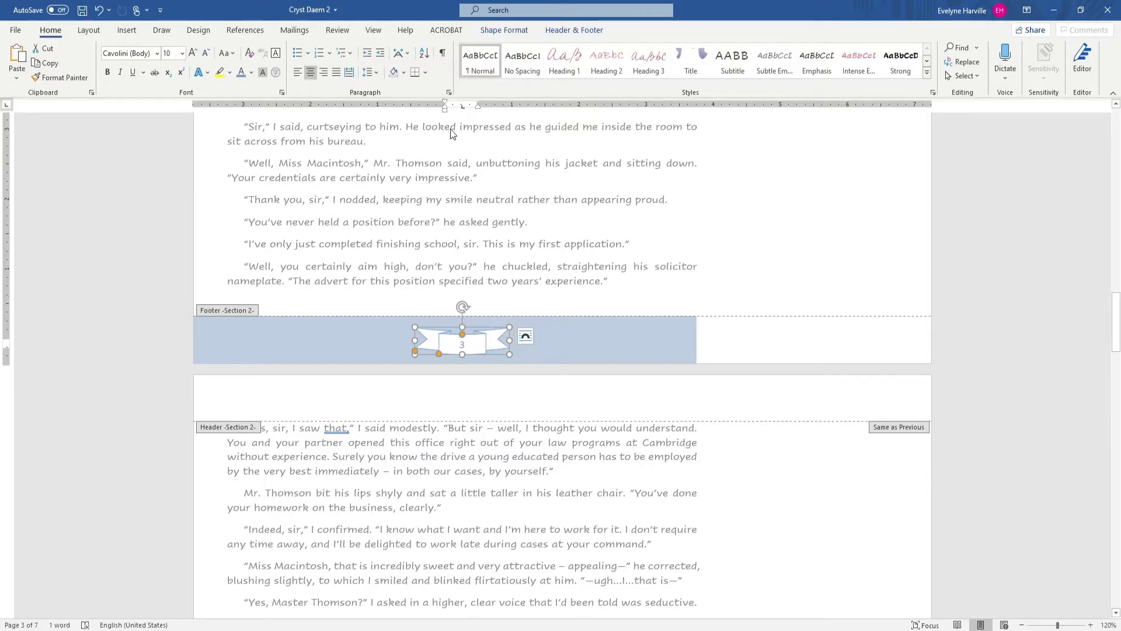
left_click(374, 30)
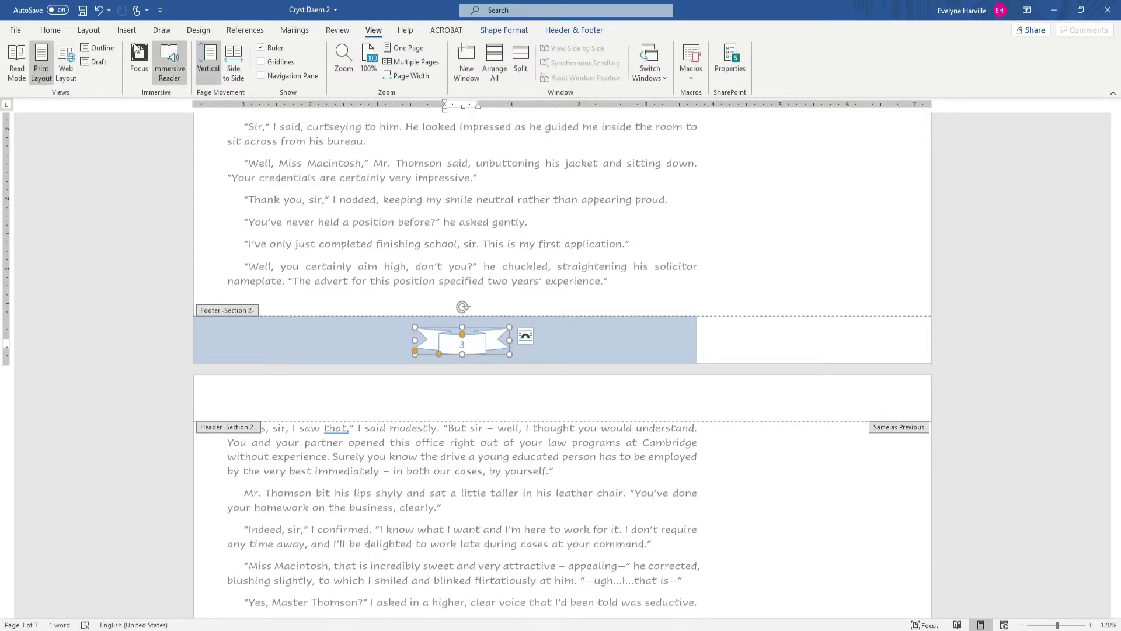
left_click(52, 32)
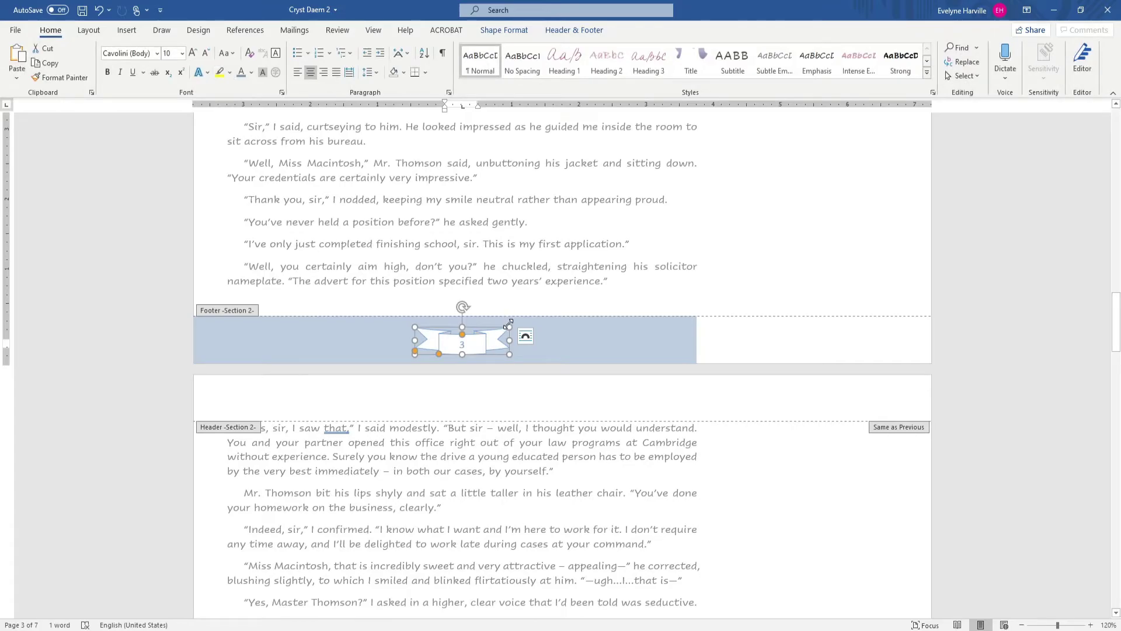
- Recolor the footer rectangle behind the page-number ribbon with a lighter blue theme tint and return to the body text
left_click(562, 339)
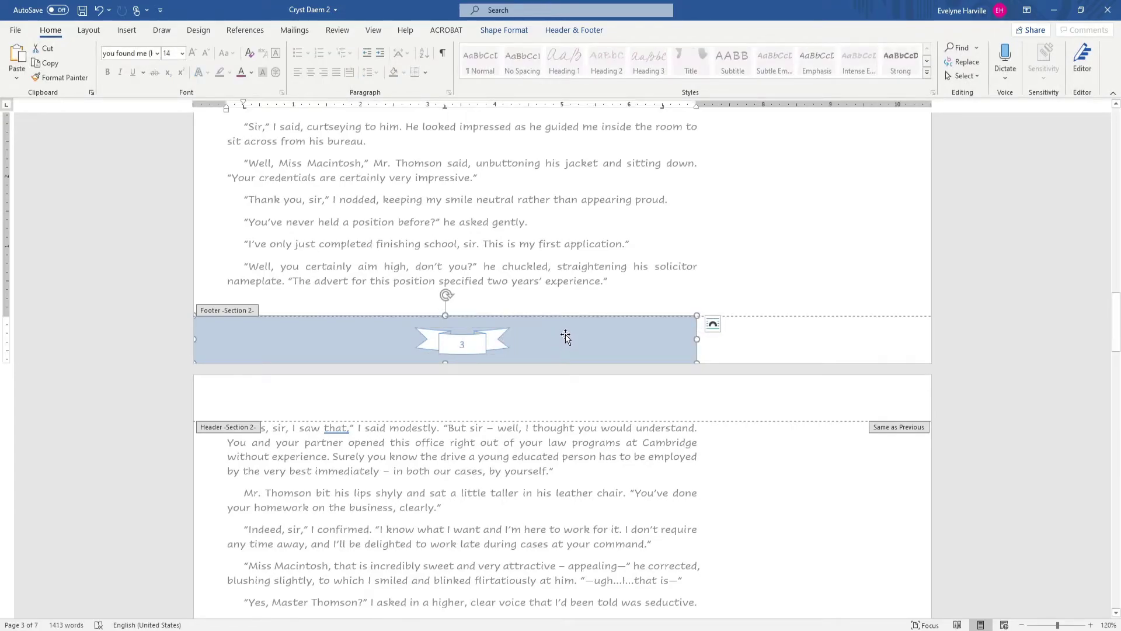
left_click(504, 30)
left_click(423, 47)
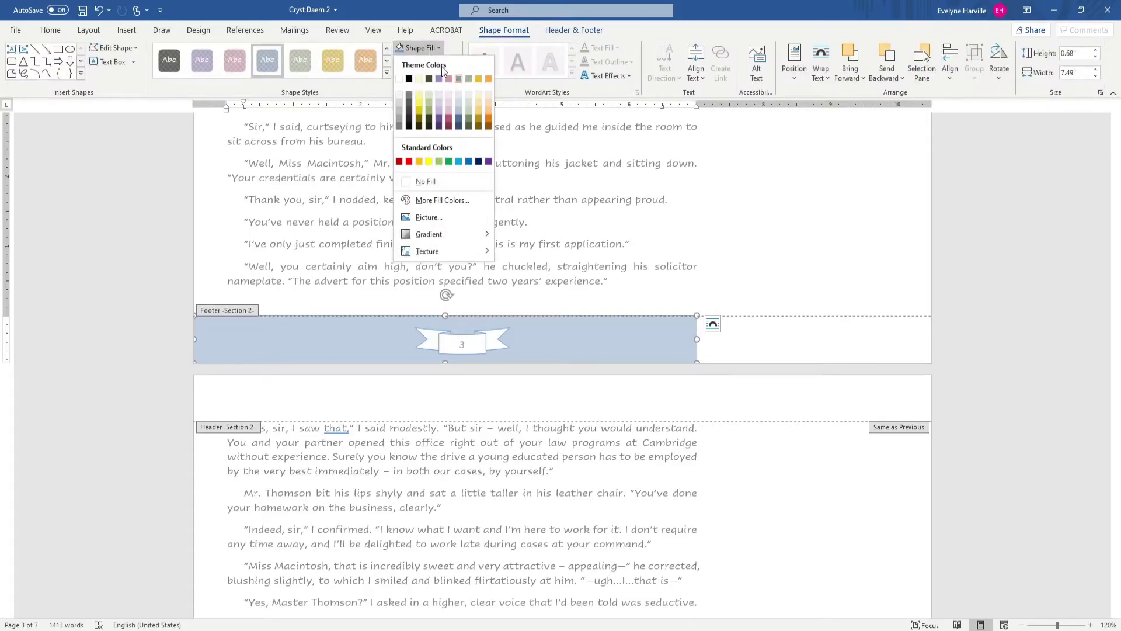
left_click(457, 104)
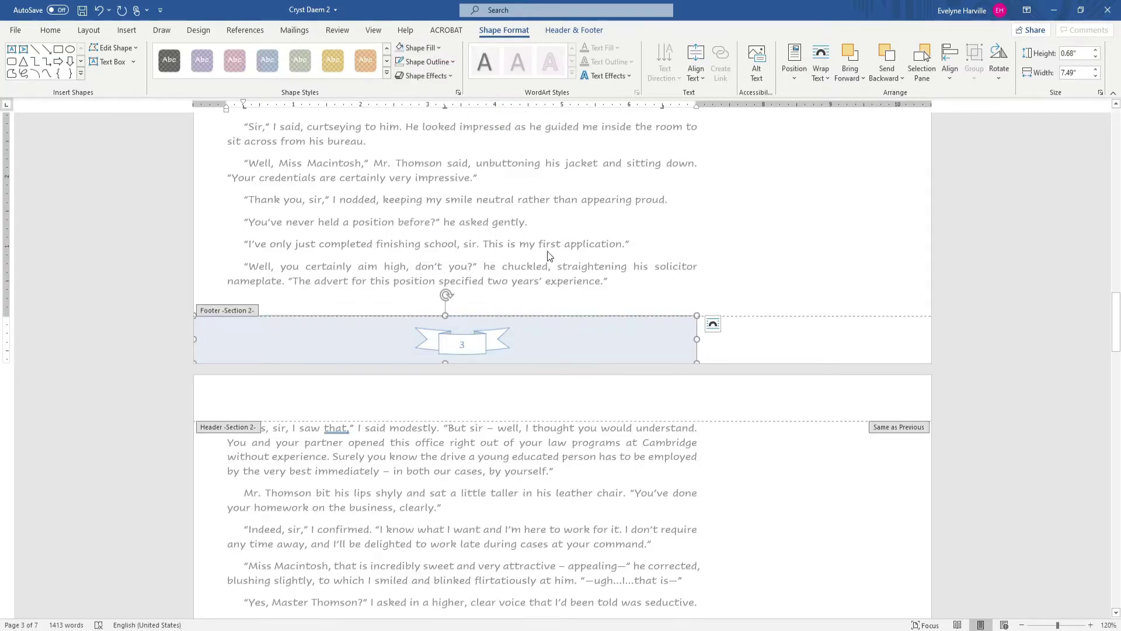
left_click(423, 48)
left_click(538, 241)
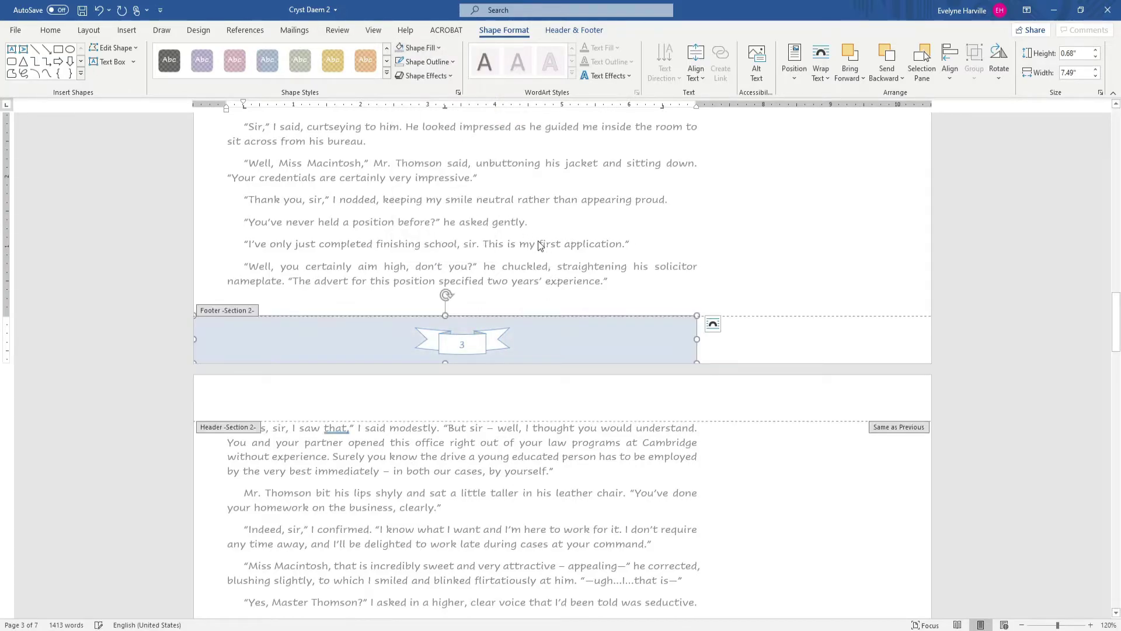
double_click(538, 240)
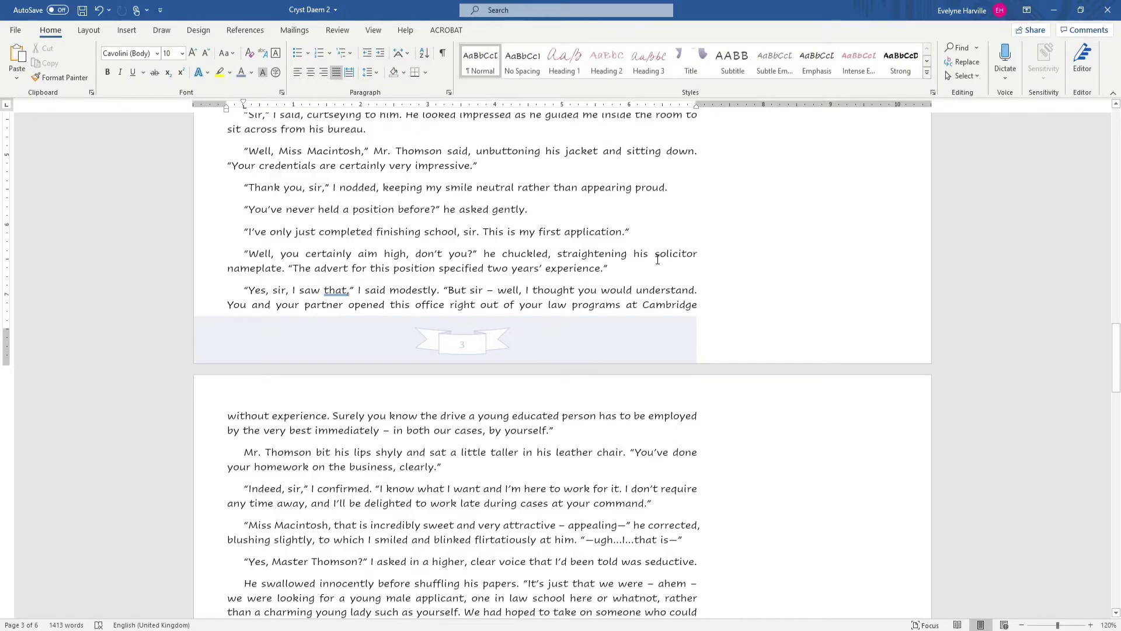
- Modify the Heading 1 style to use the blue Accent 3 theme color for its font
scroll(656, 267, "up", 1)
scroll(656, 267, "up", 3)
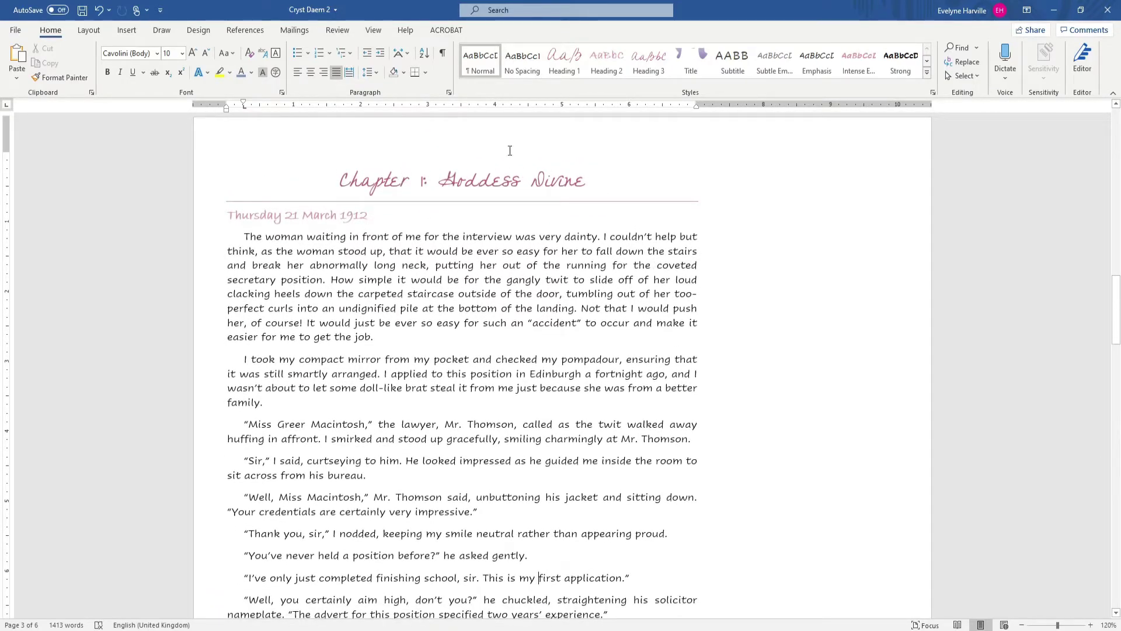
right_click(570, 59)
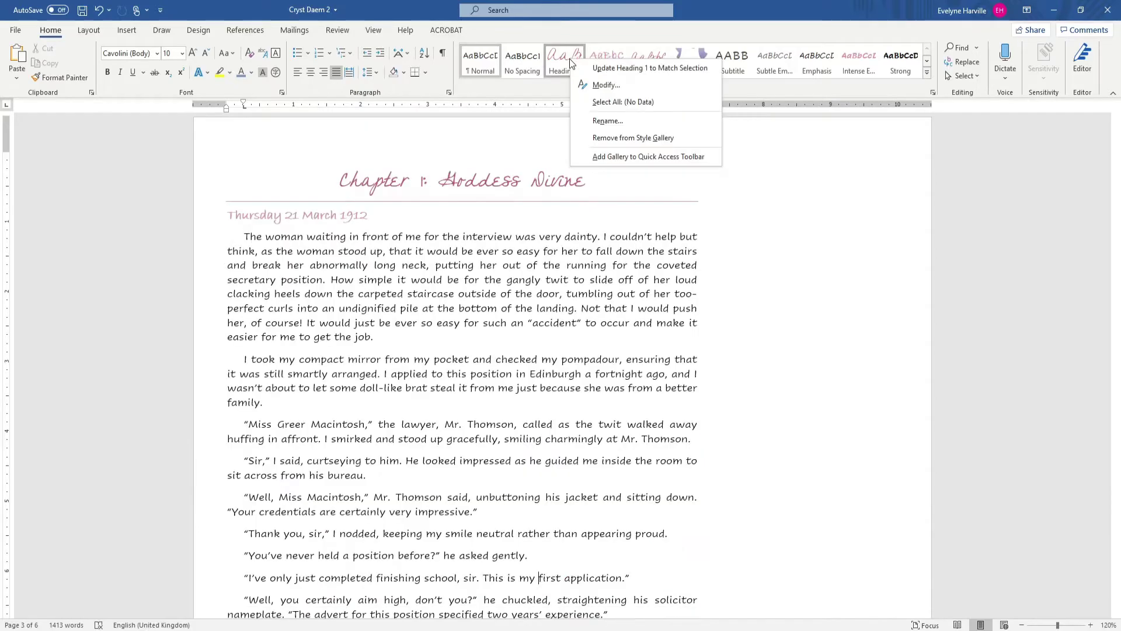
left_click(601, 86)
left_click(942, 253)
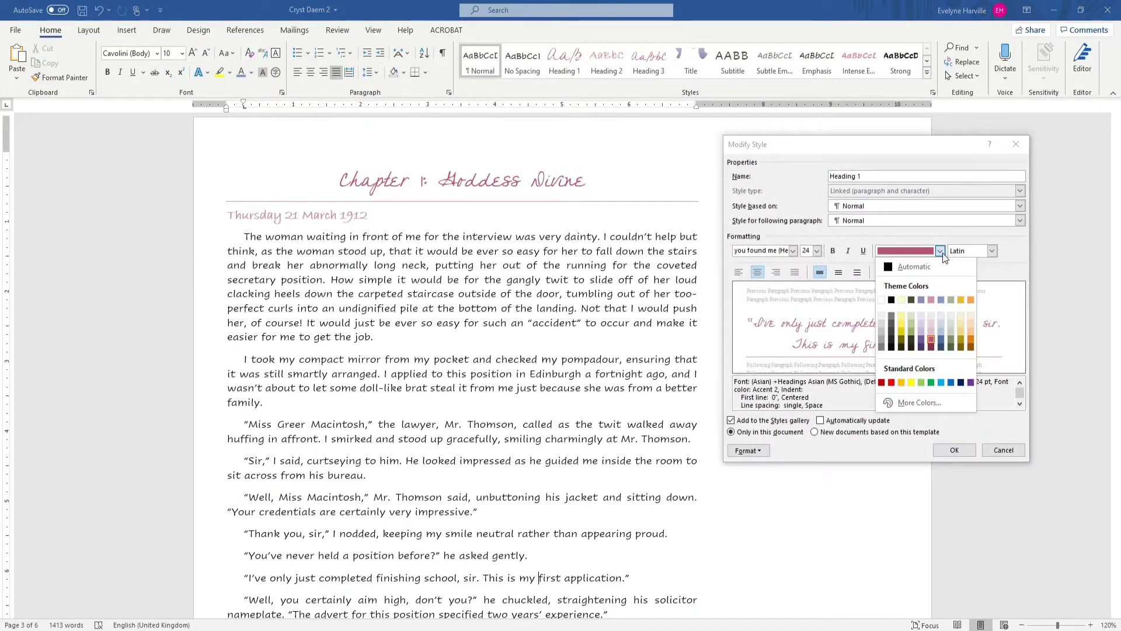
left_click(941, 300)
left_click(954, 450)
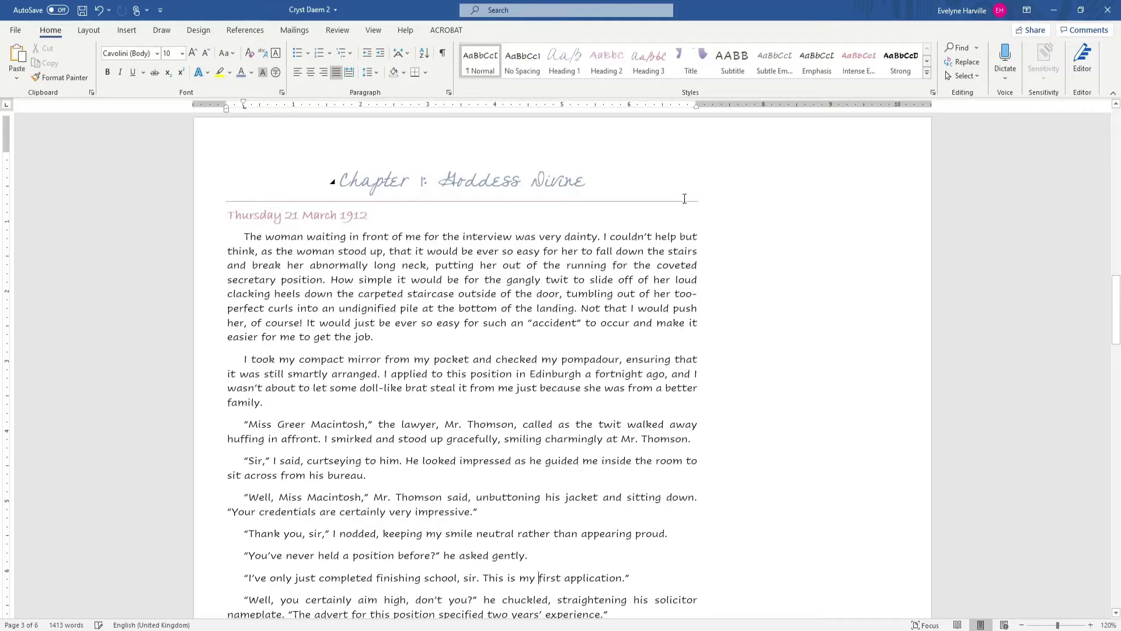
- Change the bottom border of the Heading 1 style to the blue theme color used for its text
left_click(613, 182)
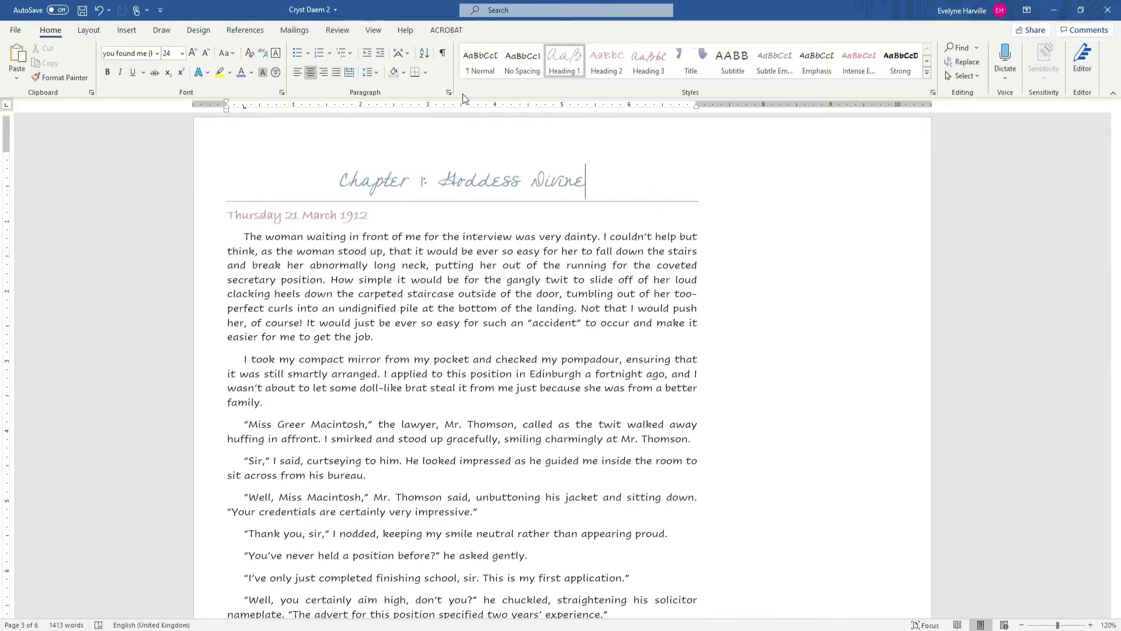
right_click(560, 63)
left_click(574, 86)
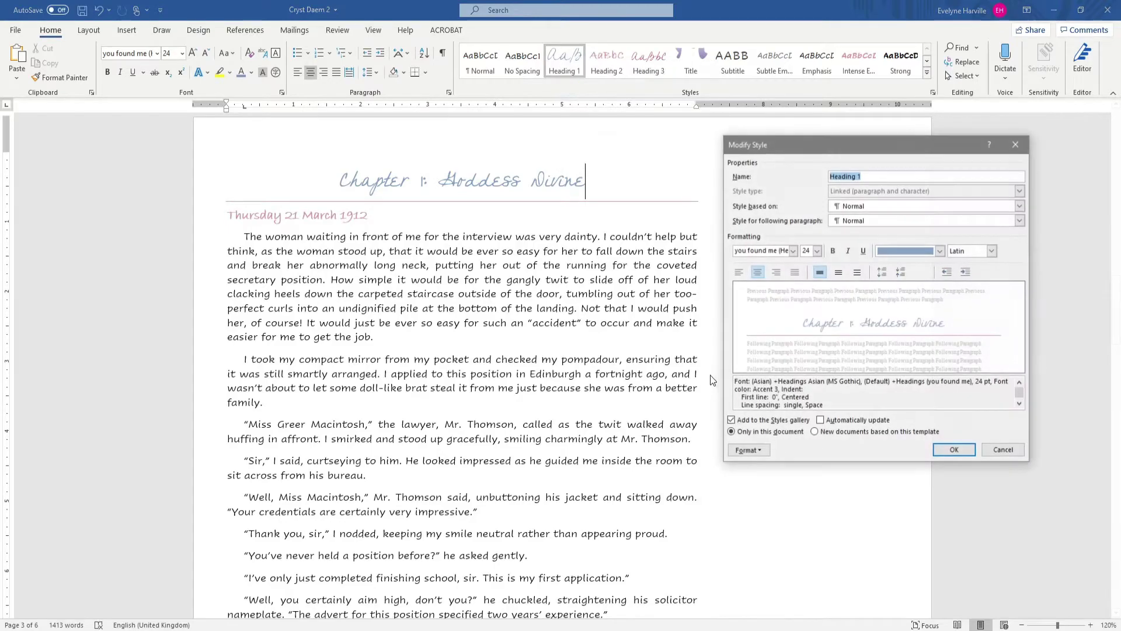
left_click(745, 452)
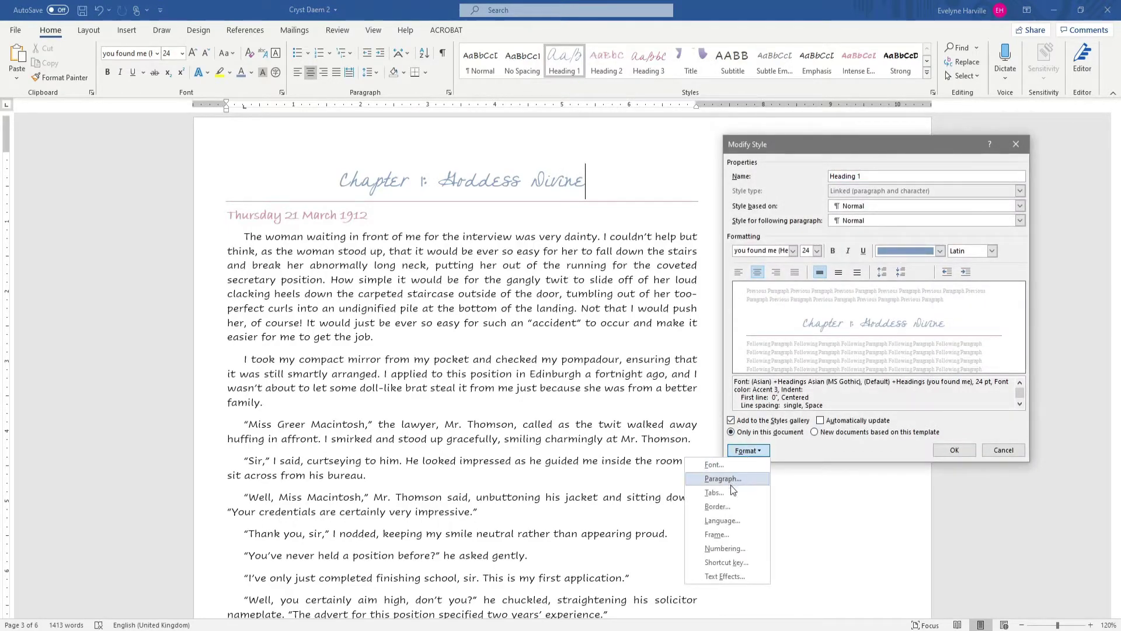
left_click(730, 506)
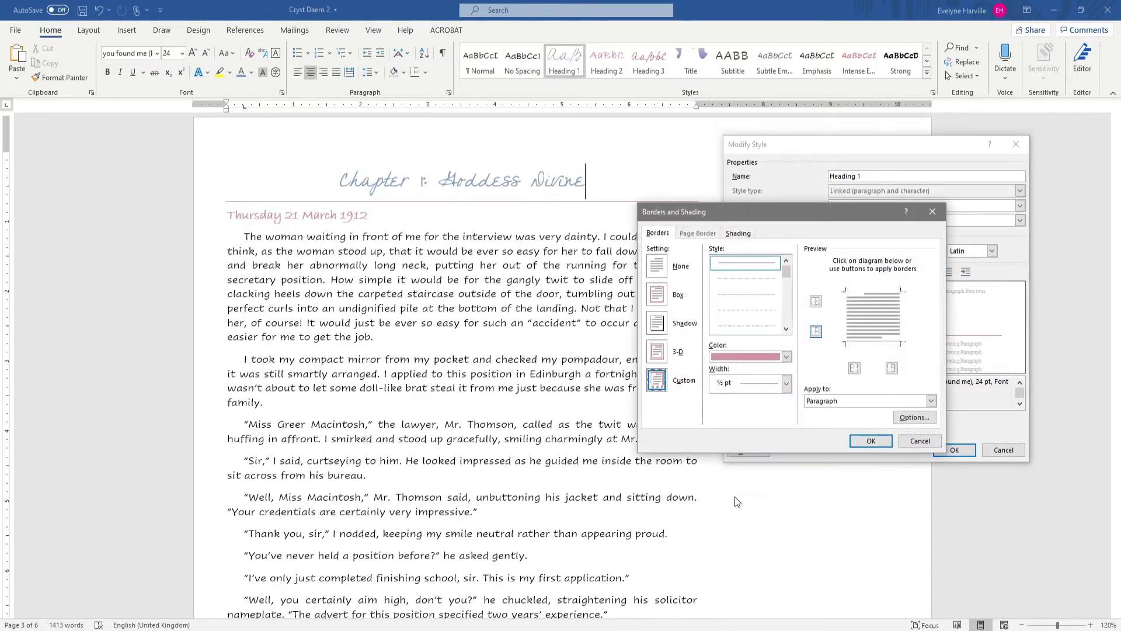
left_click(786, 356)
left_click(762, 397)
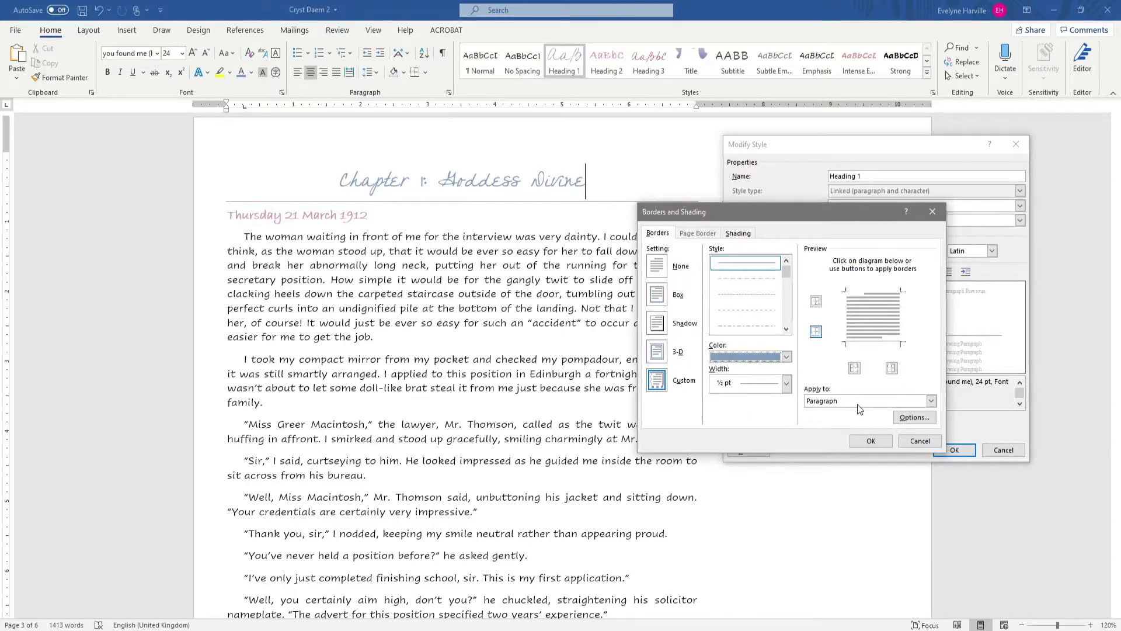
left_click(816, 331)
left_click(871, 441)
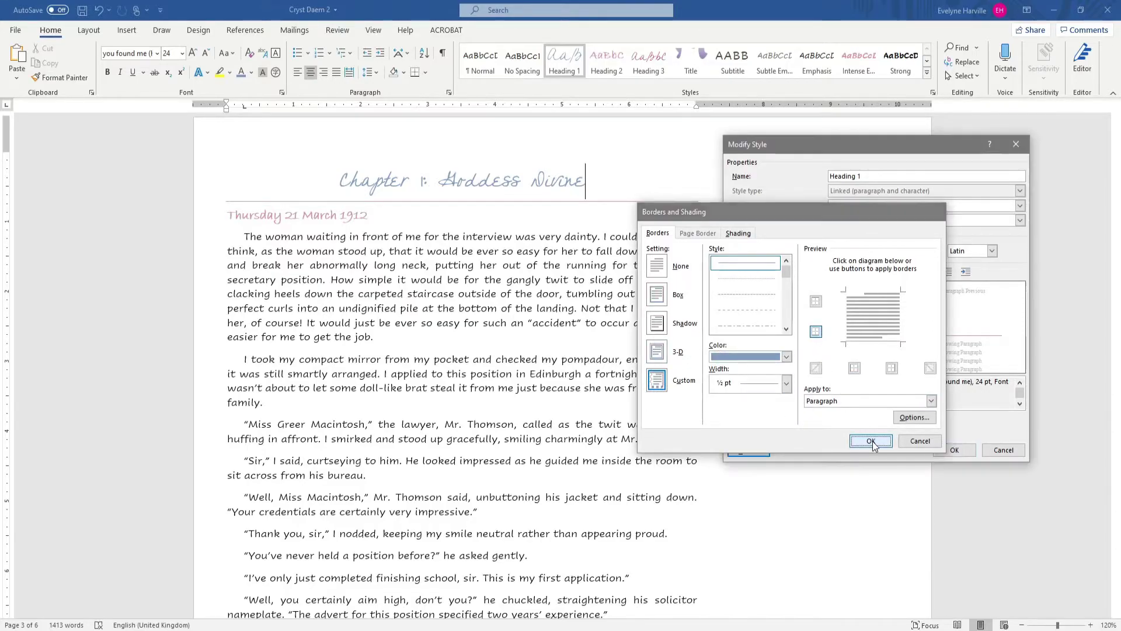
left_click(953, 450)
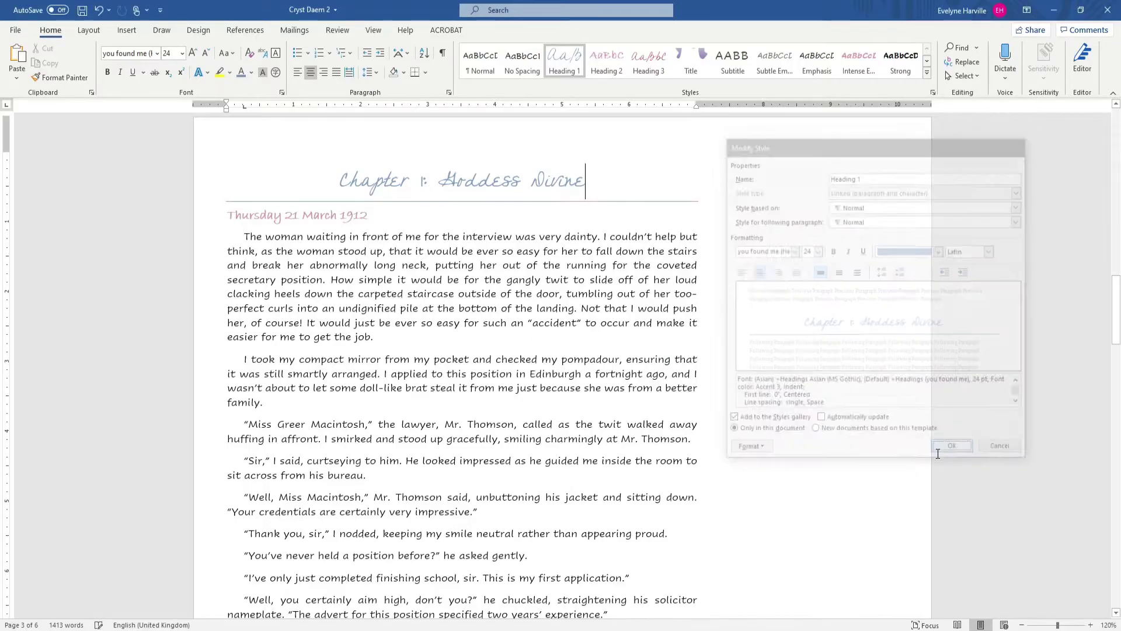
- Modify the Heading 2 style to use the blue Accent 3 theme color for its font
right_click(606, 58)
left_click(634, 83)
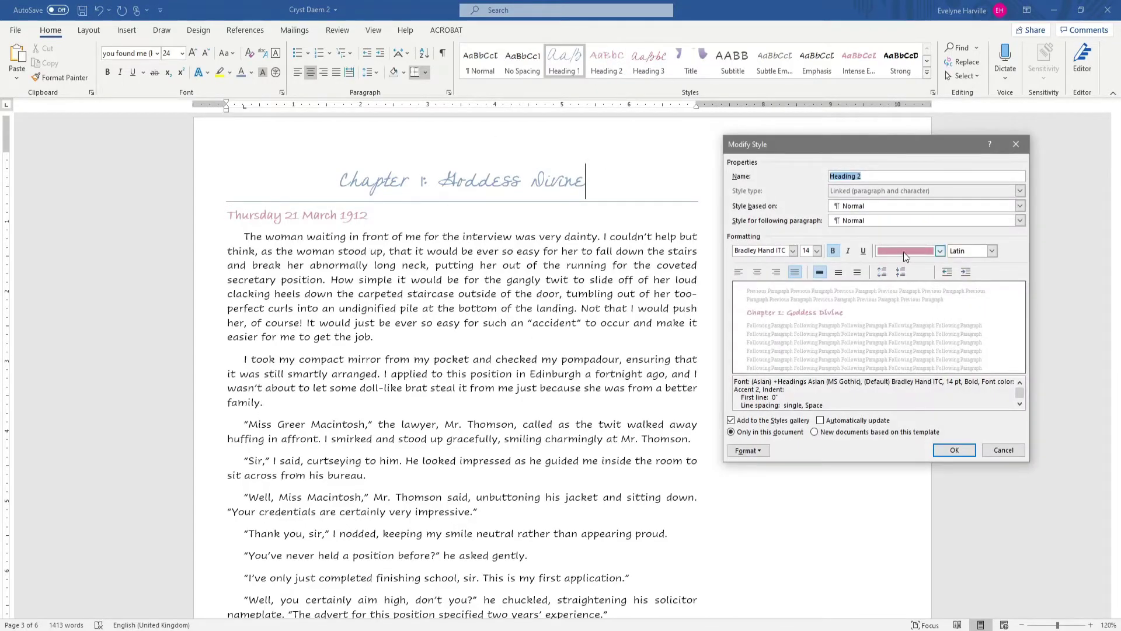
left_click(941, 251)
left_click(944, 301)
left_click(954, 450)
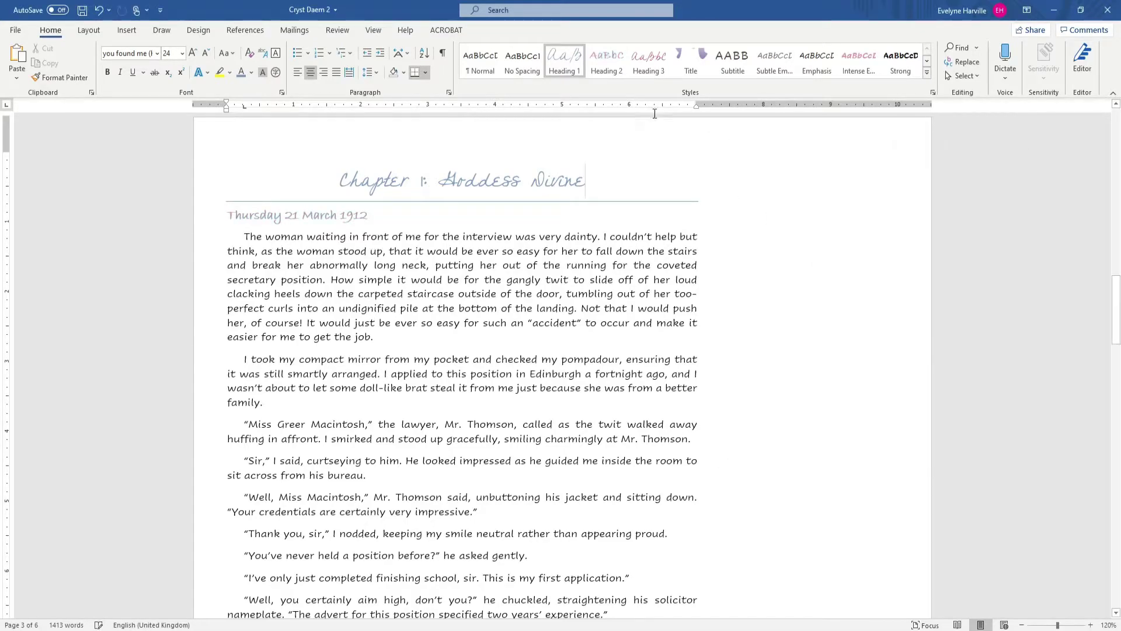
- Modify the Heading 3 style to use the blue Accent 3 theme color for its font
right_click(649, 58)
left_click(678, 93)
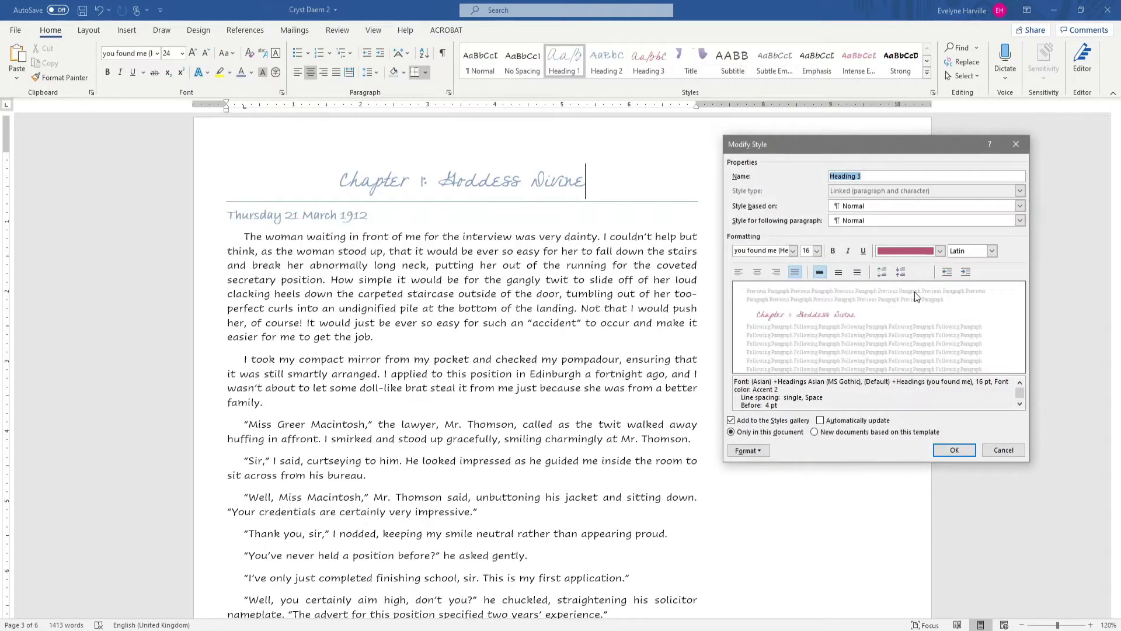
left_click(941, 250)
left_click(938, 302)
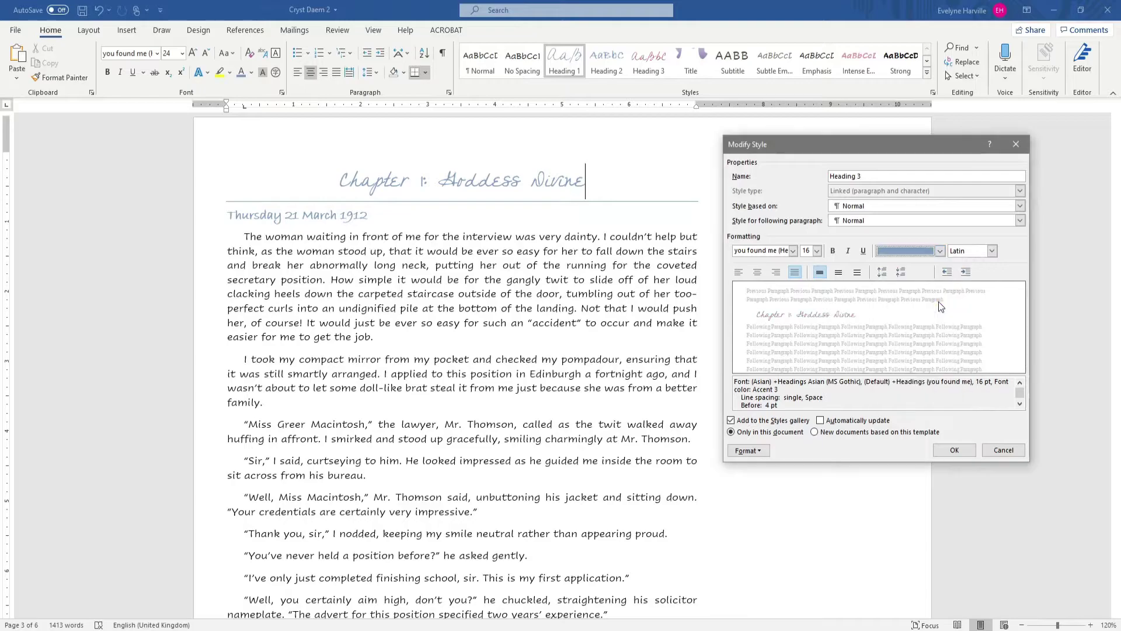
left_click(970, 453)
left_click(517, 214)
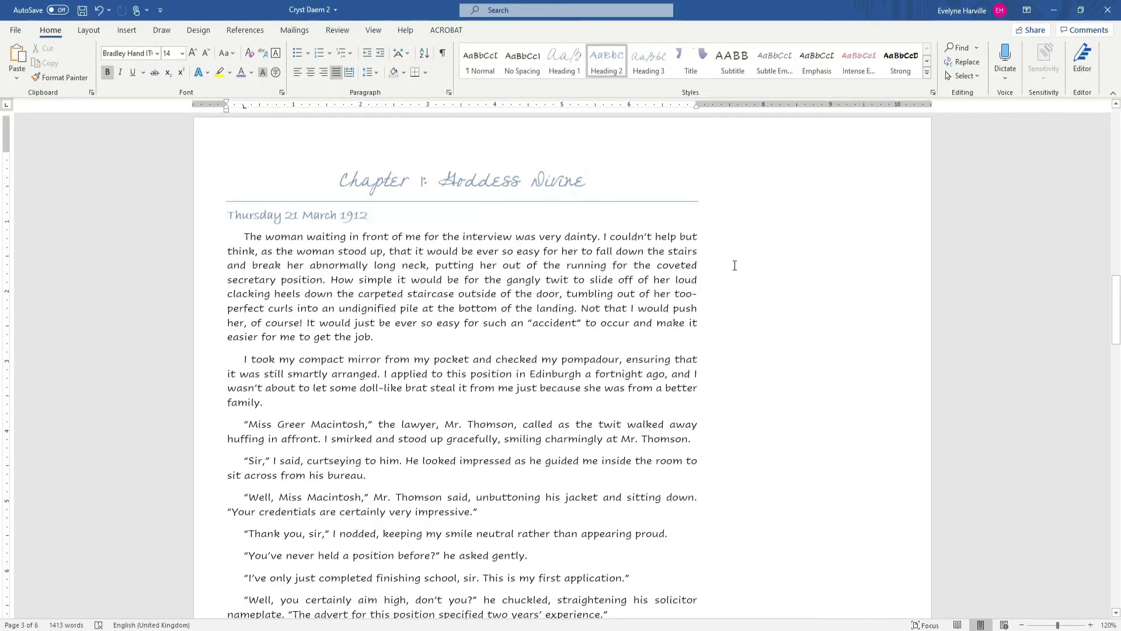
- Set the "Image" heading in the cover page's References sidebar to white text
scroll(734, 265, "up", 15)
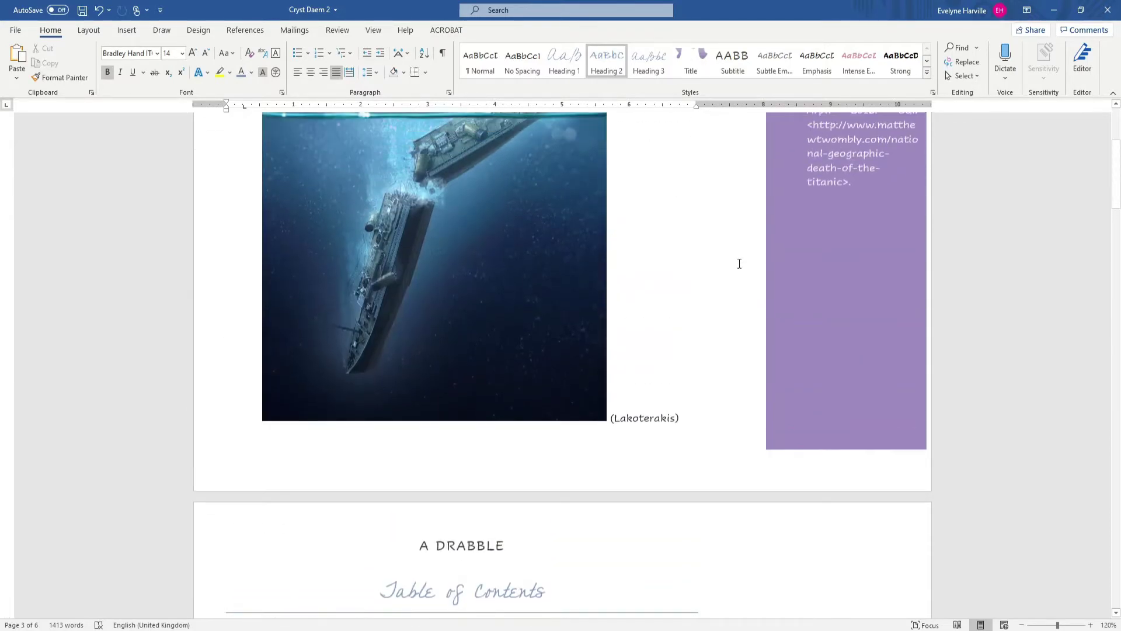
scroll(740, 263, "up", 4)
scroll(739, 264, "down", 6)
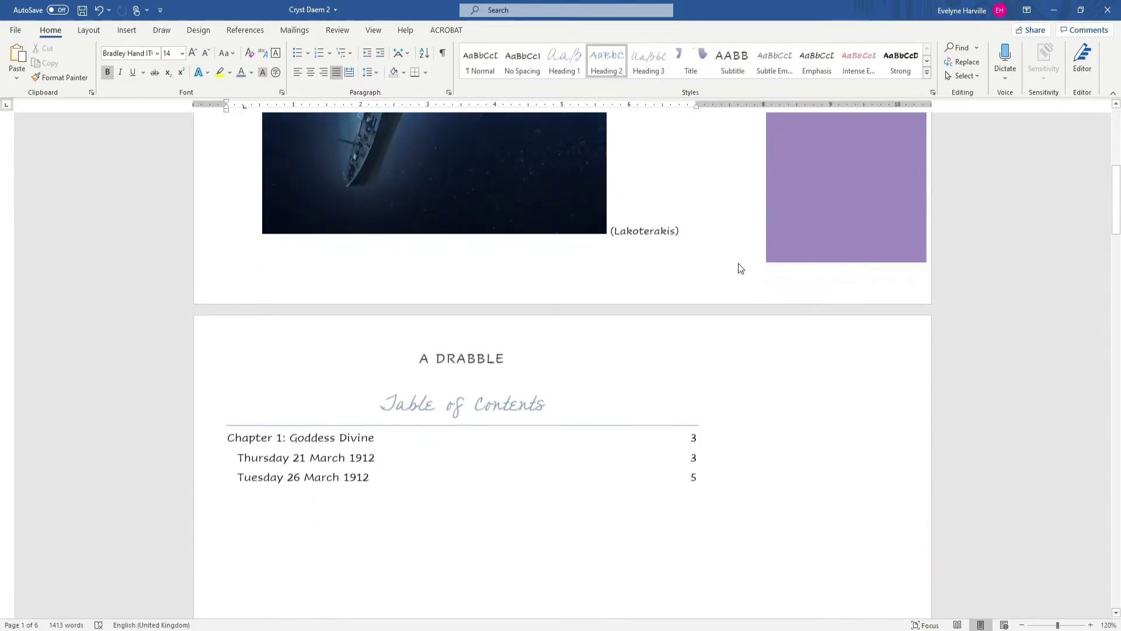
scroll(739, 263, "up", 6)
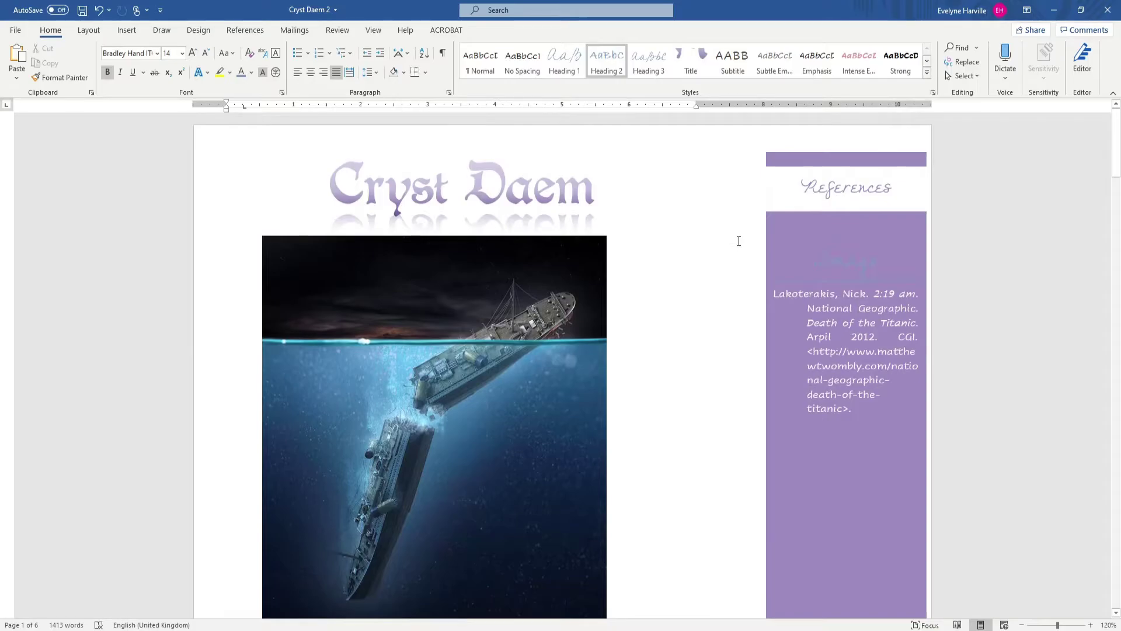
left_click(823, 260)
left_click_drag(822, 261, 878, 258)
left_click(956, 239)
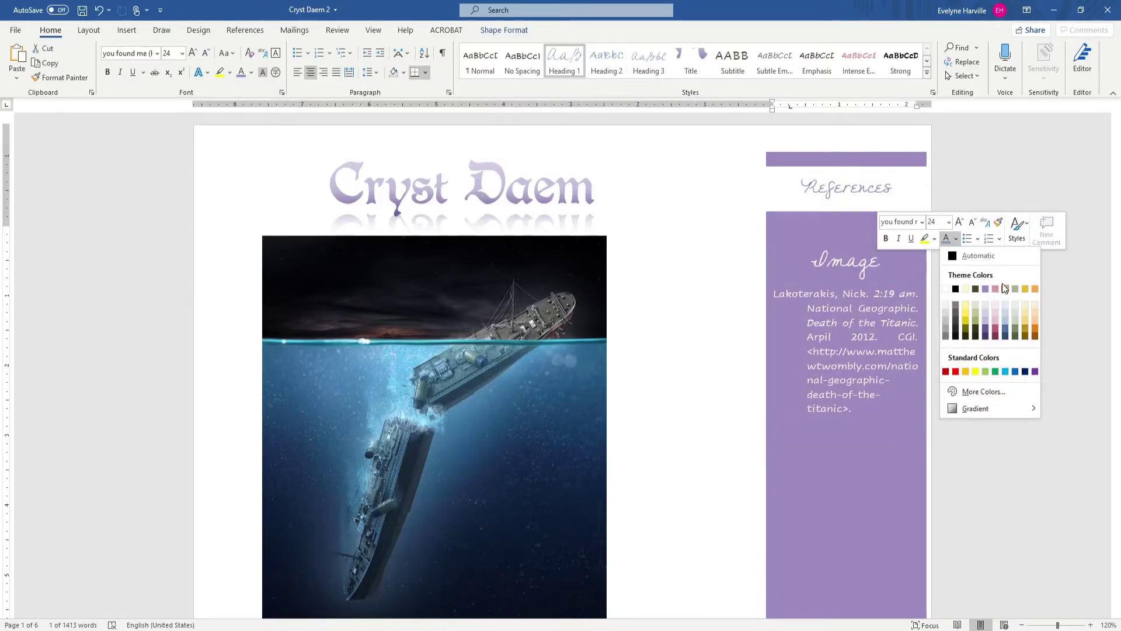
left_click(946, 288)
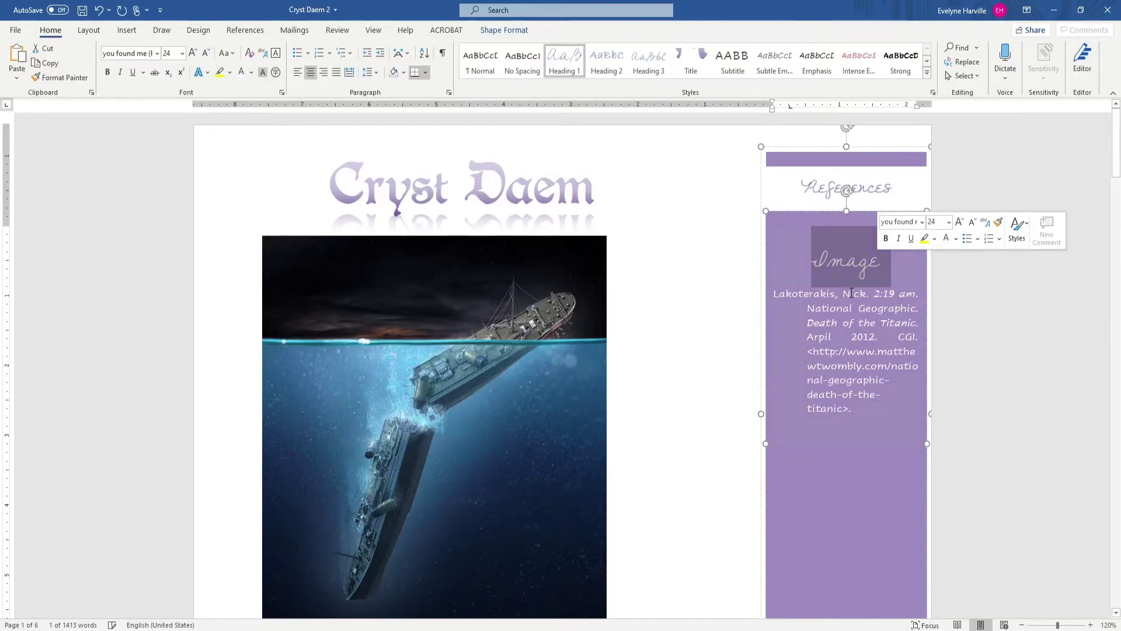
left_click(647, 205)
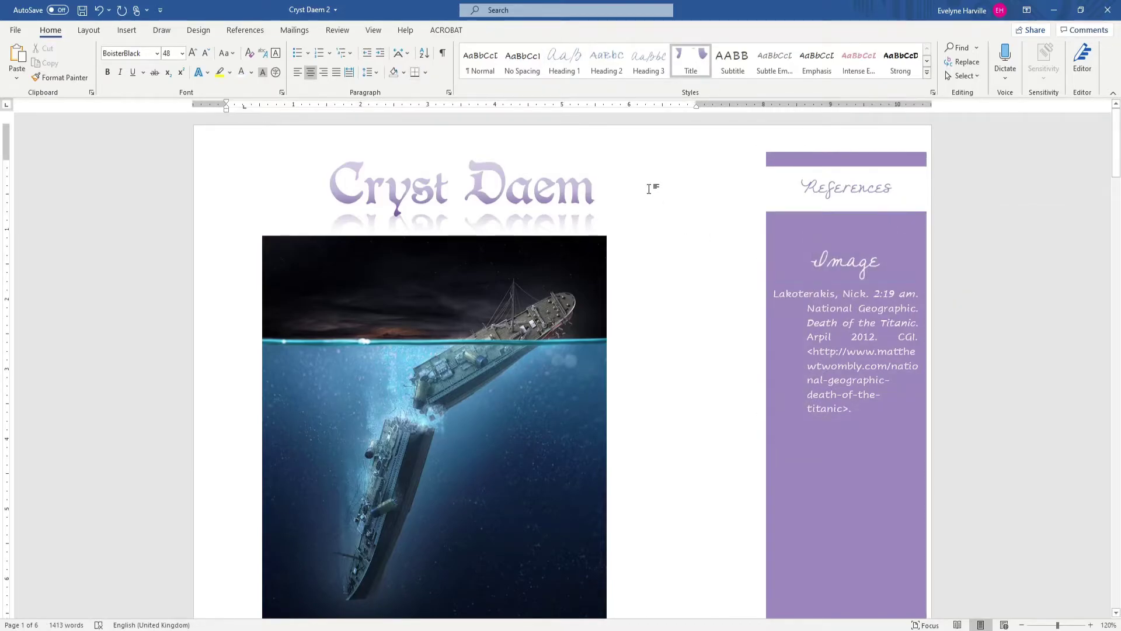
- Open the Section 2 header above Chapter 1 and unlink it from the previous section
scroll(719, 354, "down", 20)
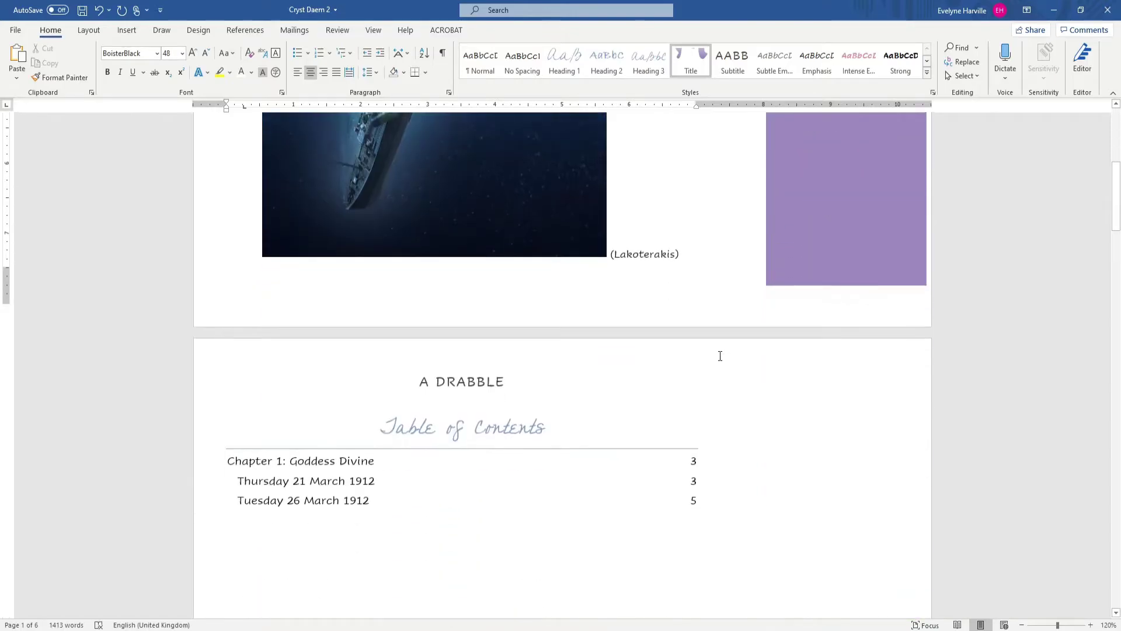
scroll(720, 354, "down", 2)
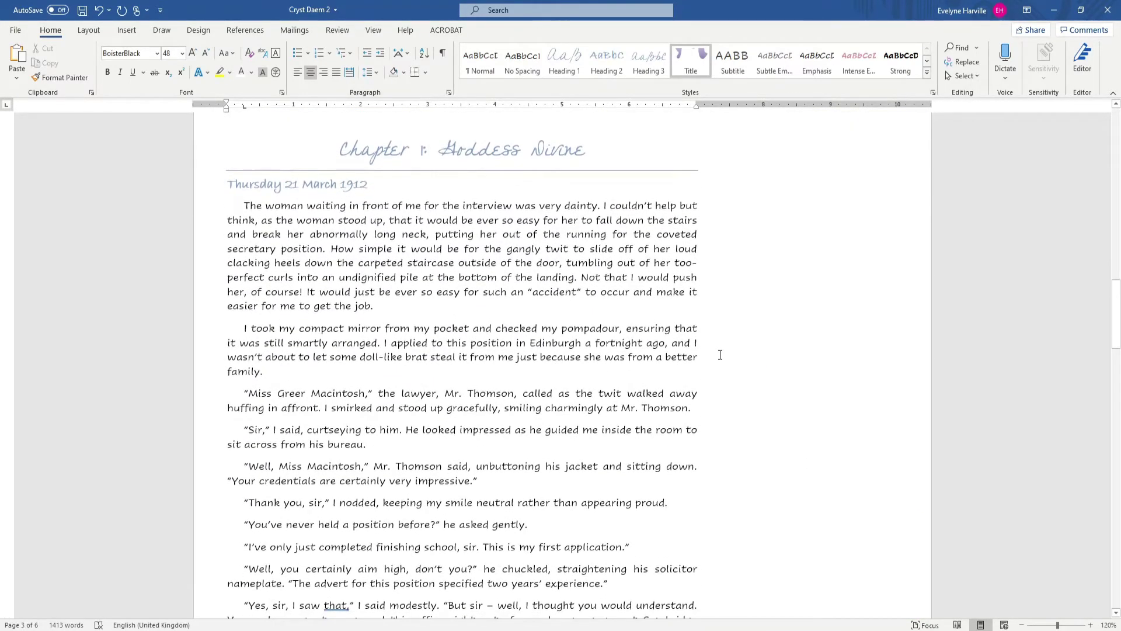
scroll(719, 351, "down", 3)
scroll(720, 351, "up", 4)
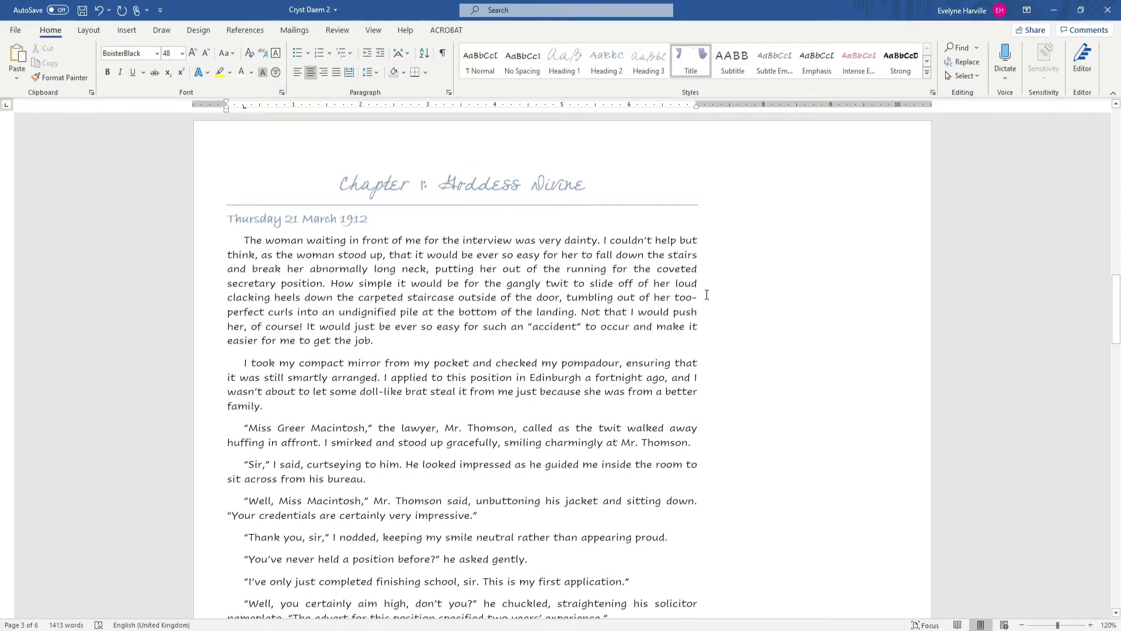
double_click(575, 147)
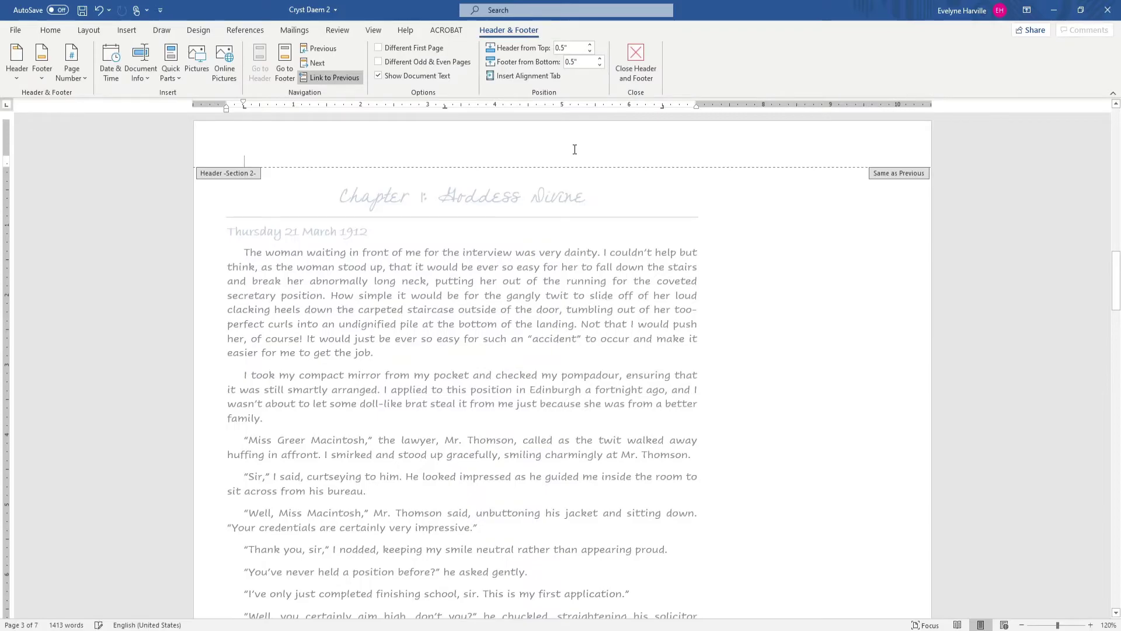
left_click(359, 82)
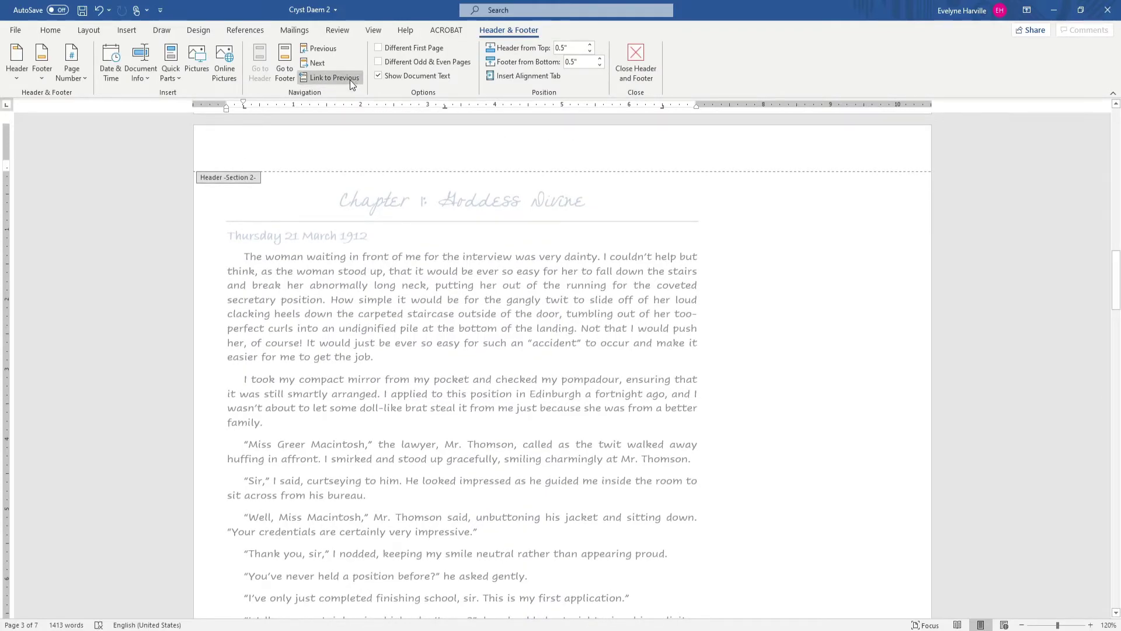
- Give Section 2 a different first page and unlink its first-page header from the previous section
left_click(385, 48)
left_click(319, 77)
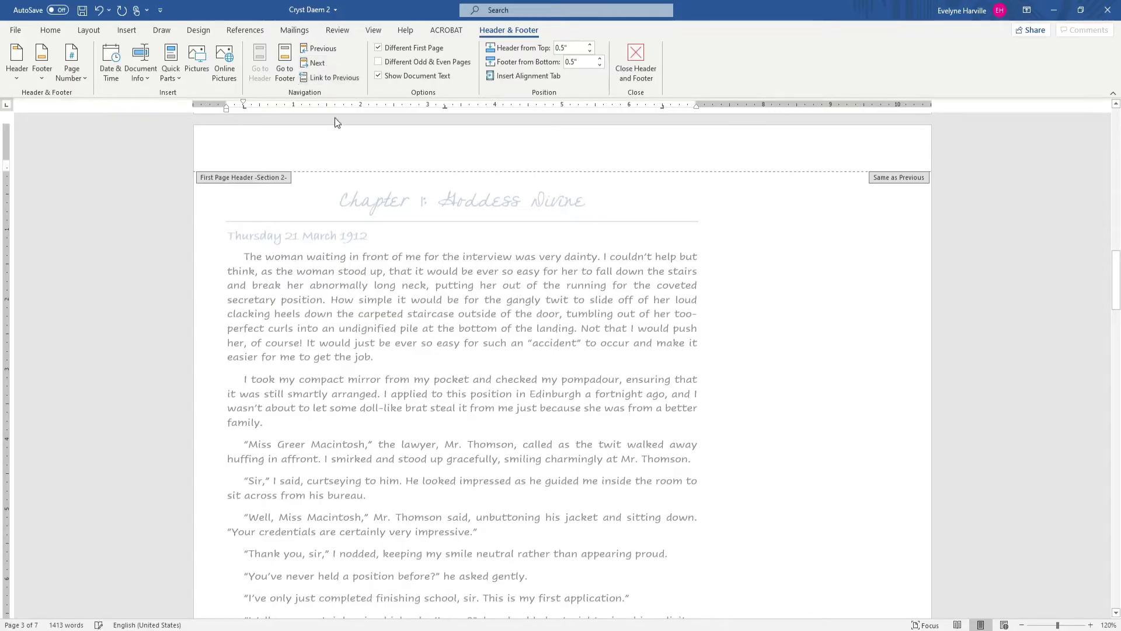
- Insert the built-in Integral header on the page following the Chapter 1 opening page in Section 2
left_click(315, 62)
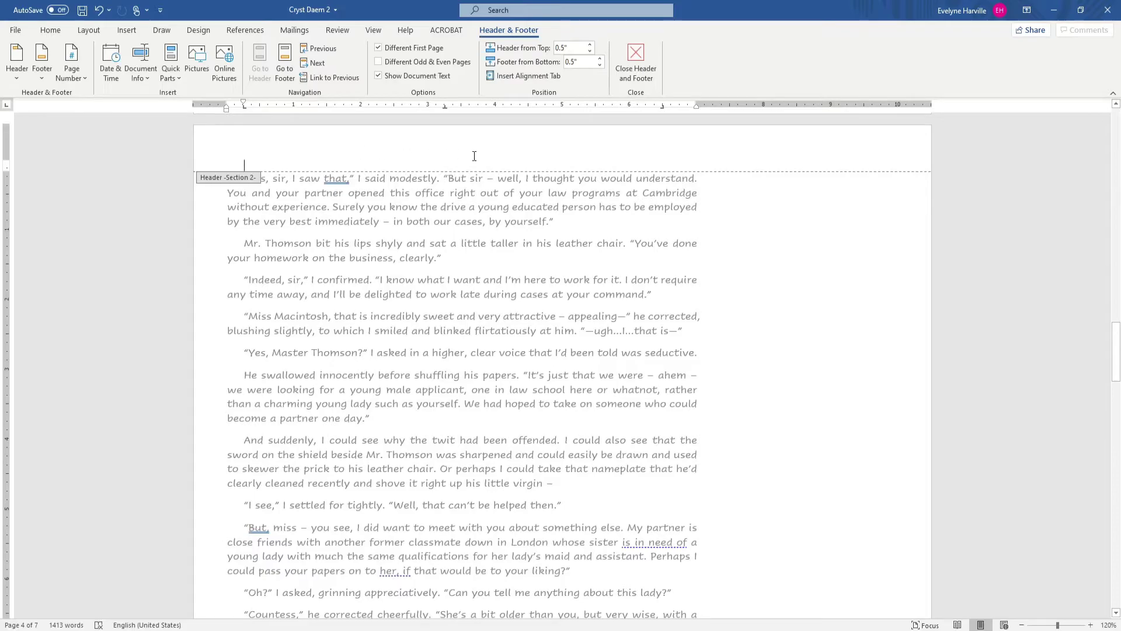
scroll(467, 263, "up", 10)
scroll(472, 257, "down", 9)
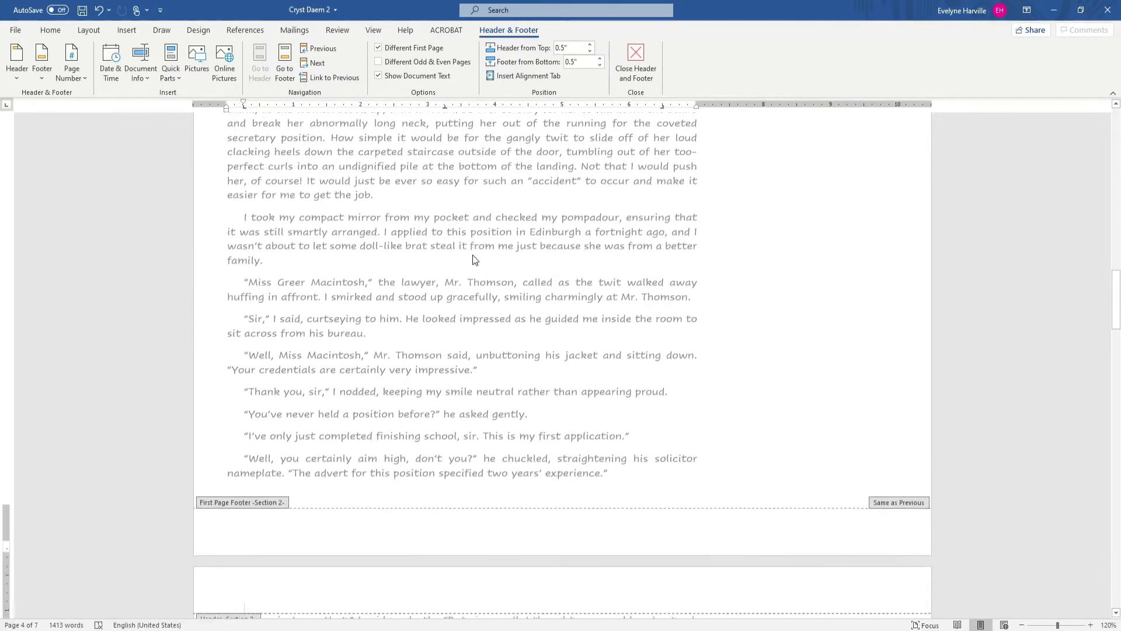
scroll(473, 232, "down", 2)
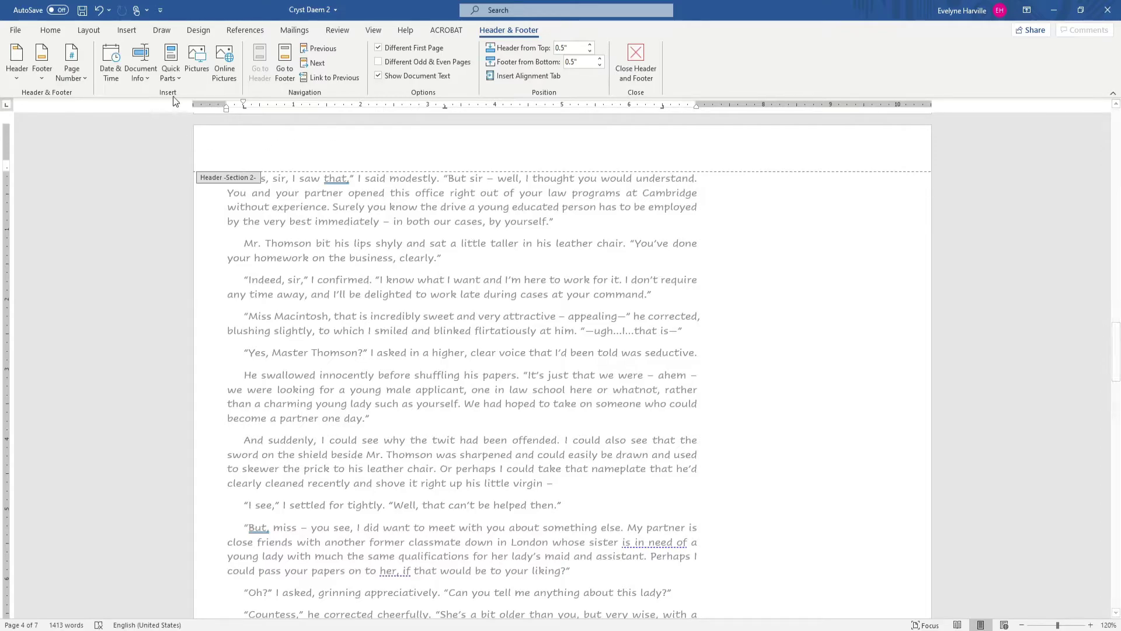
left_click(23, 77)
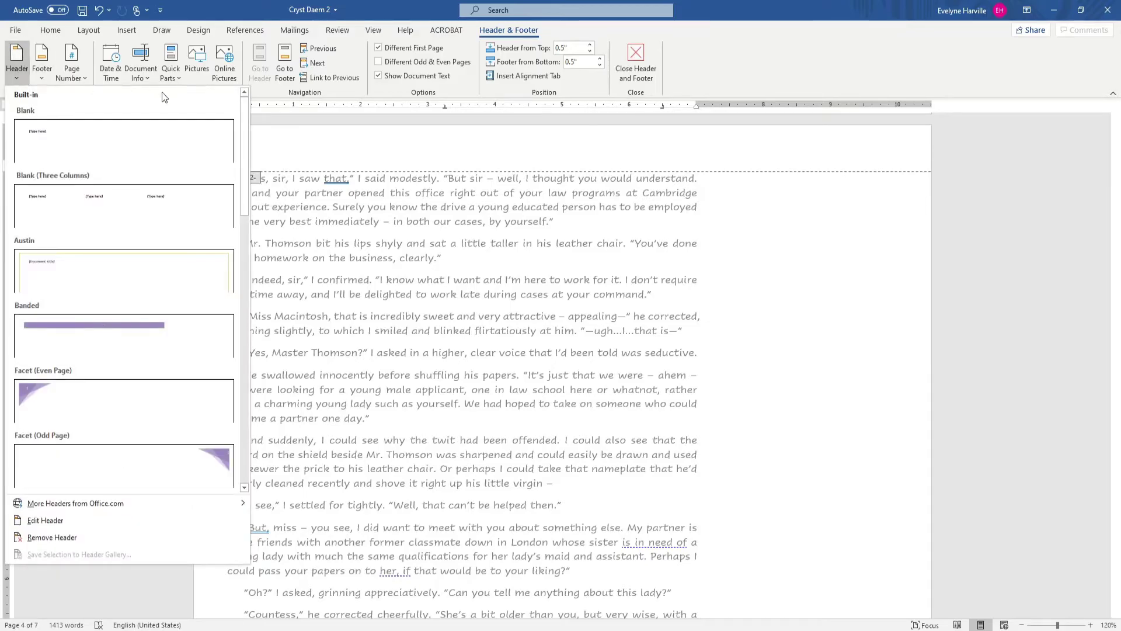
left_click(244, 251)
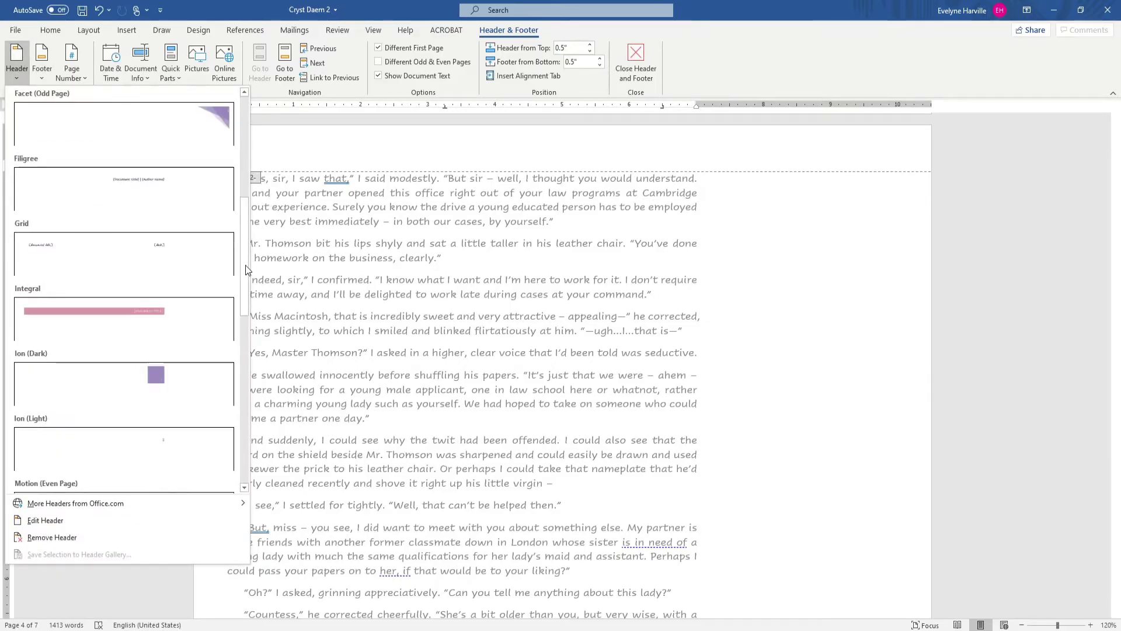
left_click_drag(247, 270, 247, 309)
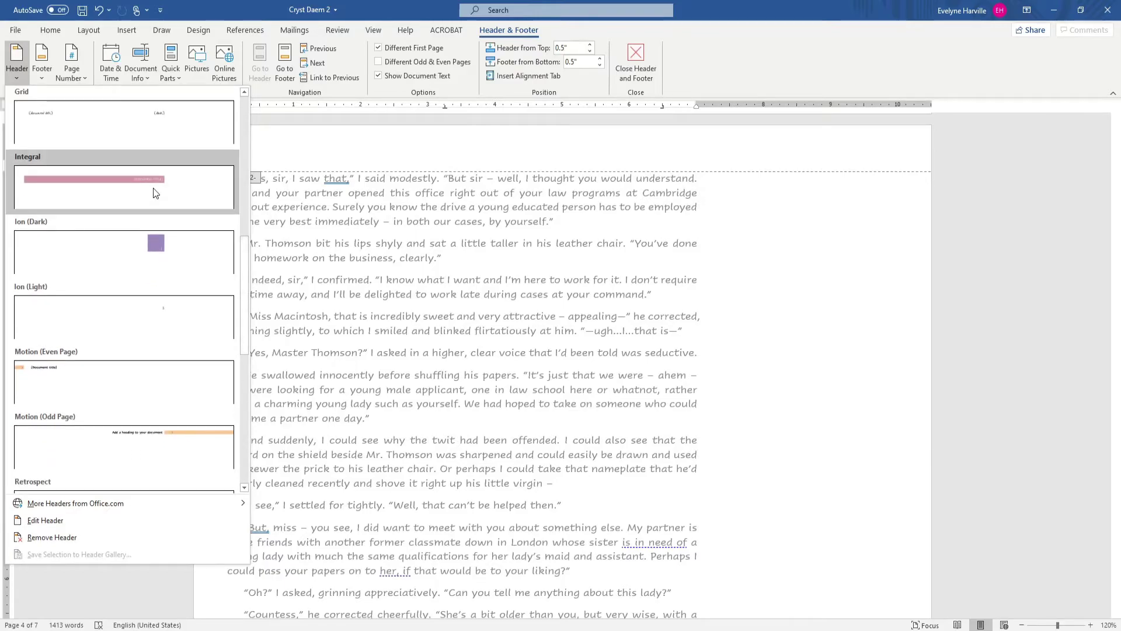
mouse_move(245, 275)
left_mouse_down()
mouse_move(244, 396)
mouse_move(238, 254)
left_mouse_up()
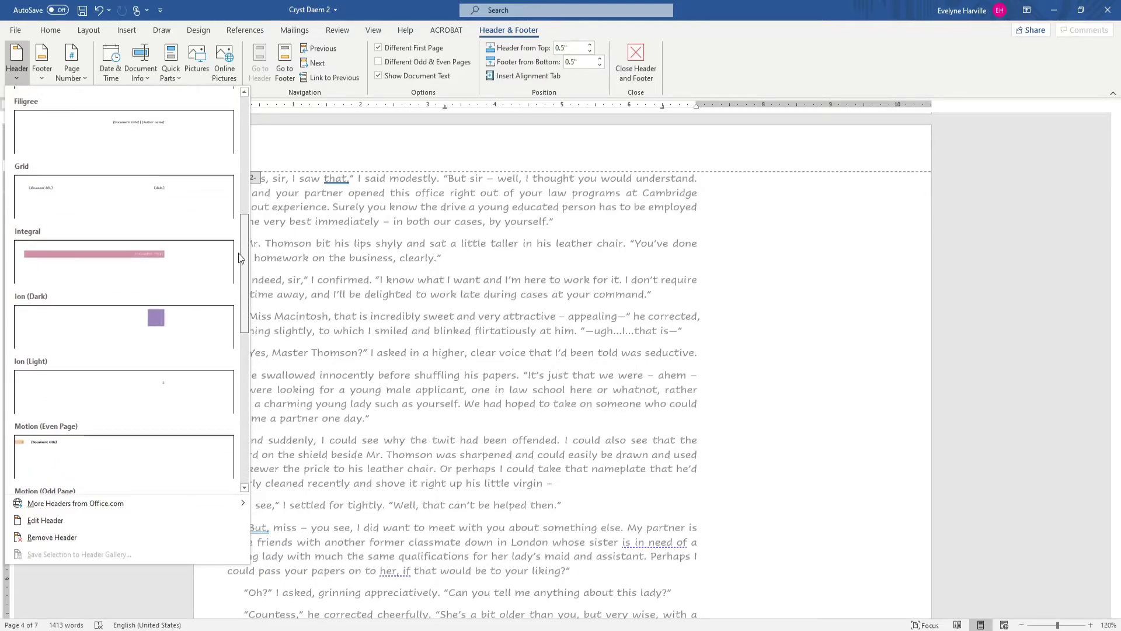
left_click(199, 261)
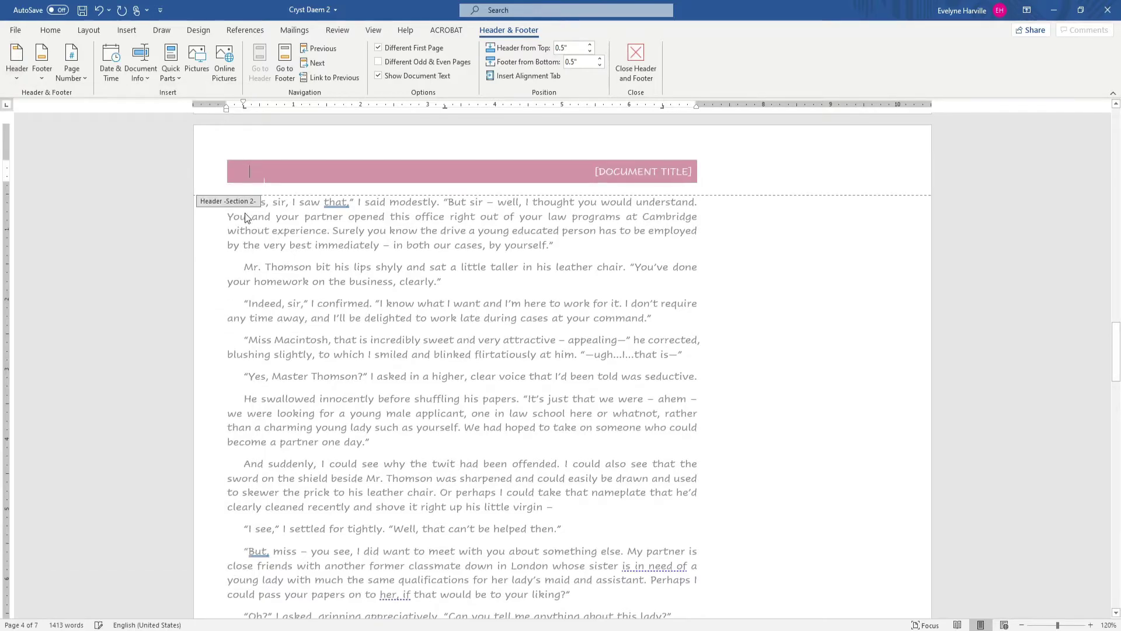
- Shade the Section 2 header bar with a light tint of the blue Accent 3 theme color
left_click(243, 169)
left_click(218, 175)
left_click(302, 136)
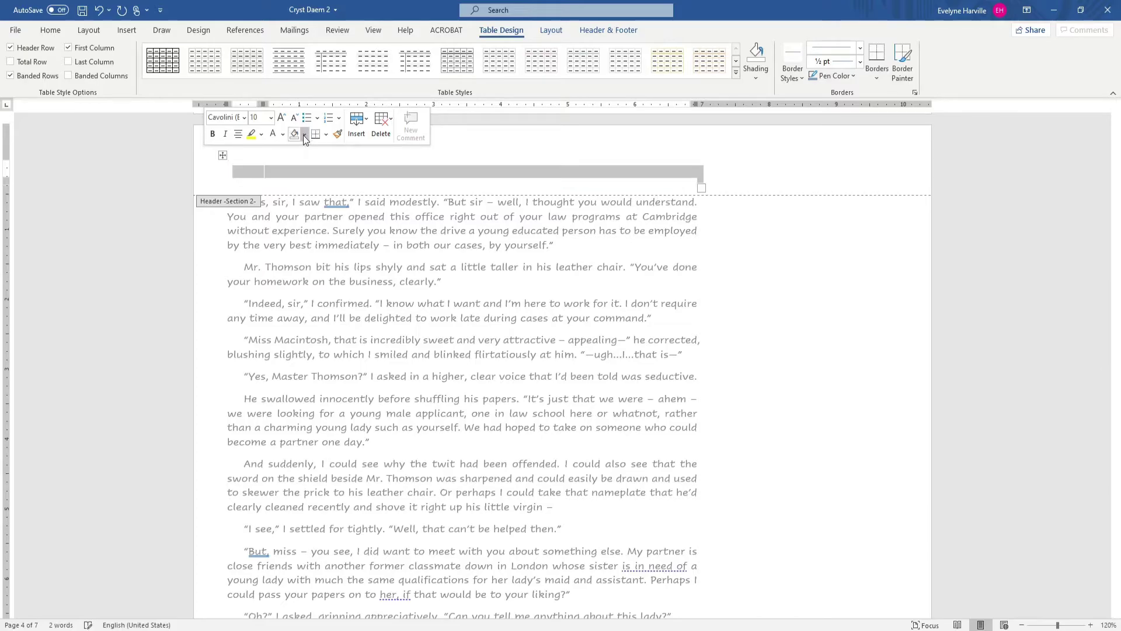
left_click(304, 137)
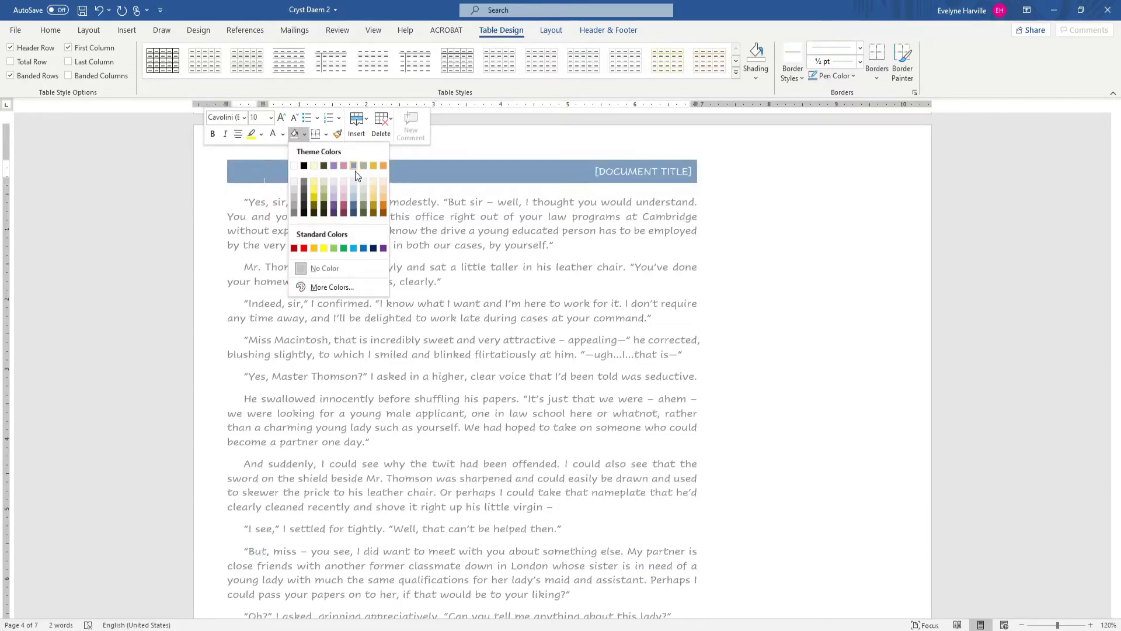
left_click(354, 191)
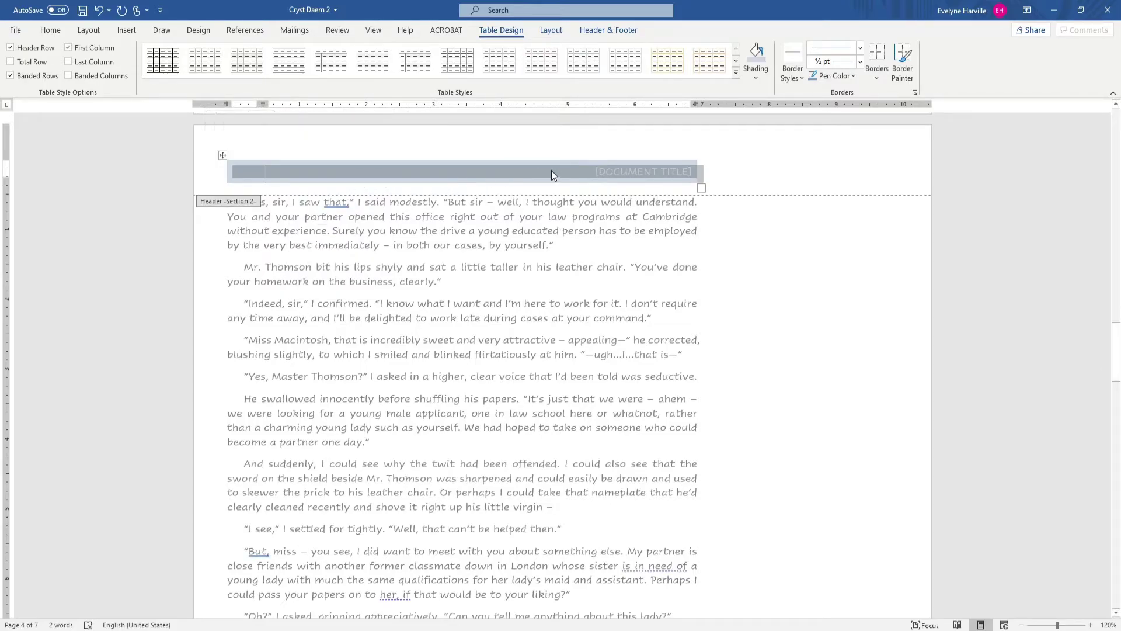
- Delete the Document Title placeholder from the header bar, including its content control
left_click(596, 170)
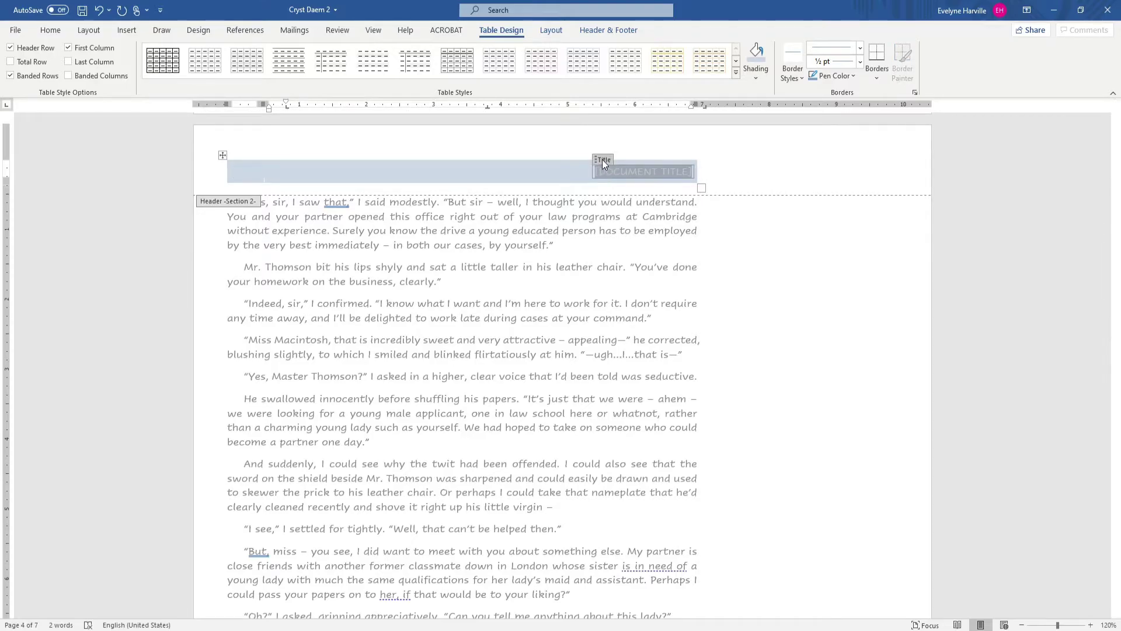
key("Delete")
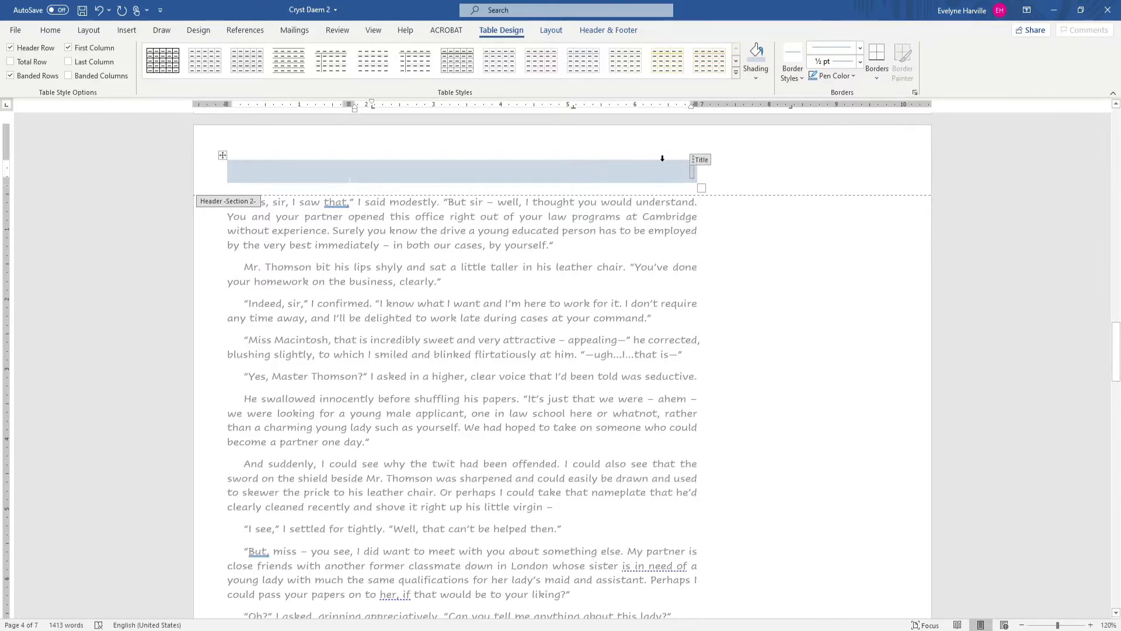
left_click(698, 160)
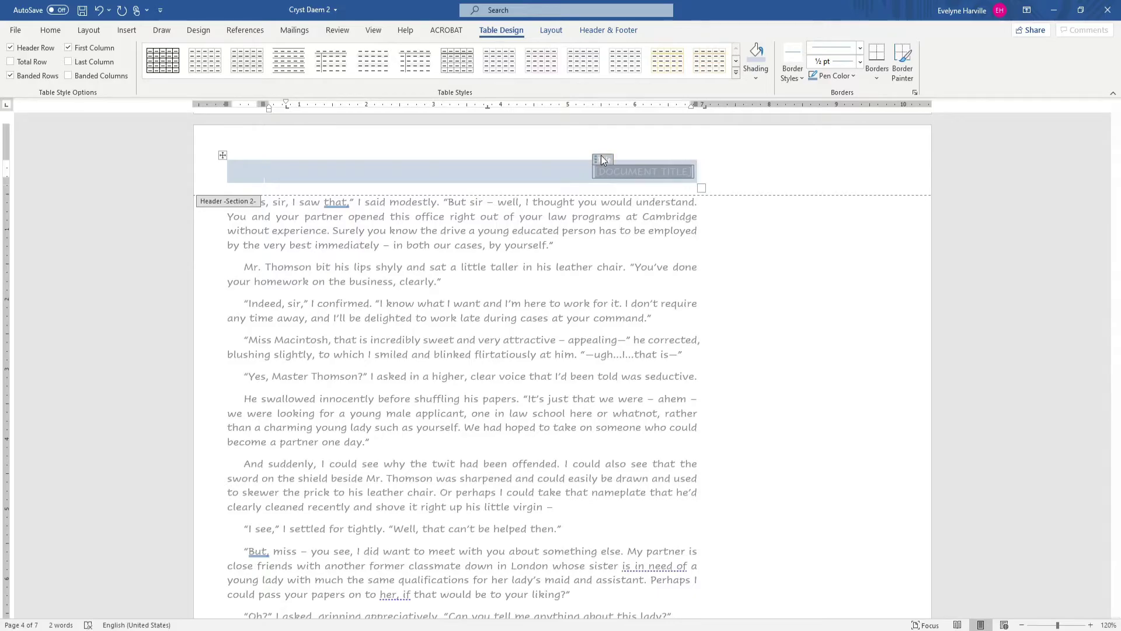
key("Delete")
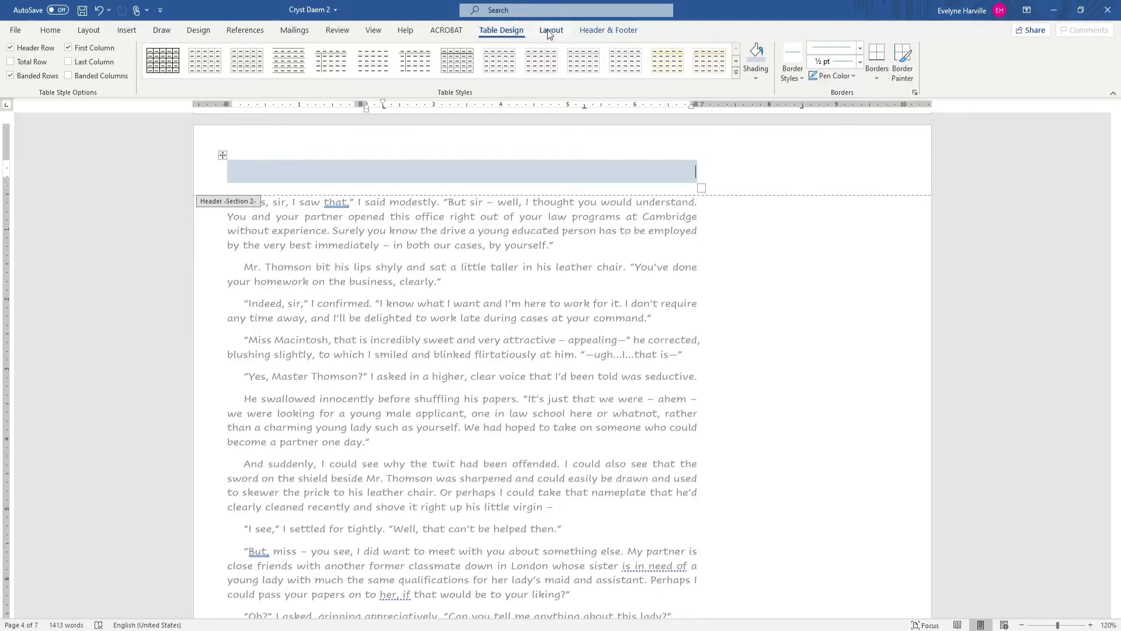
- Insert a StyleRef field for Heading 1 in the header bar and make the resulting chapter title bold
left_click(593, 29)
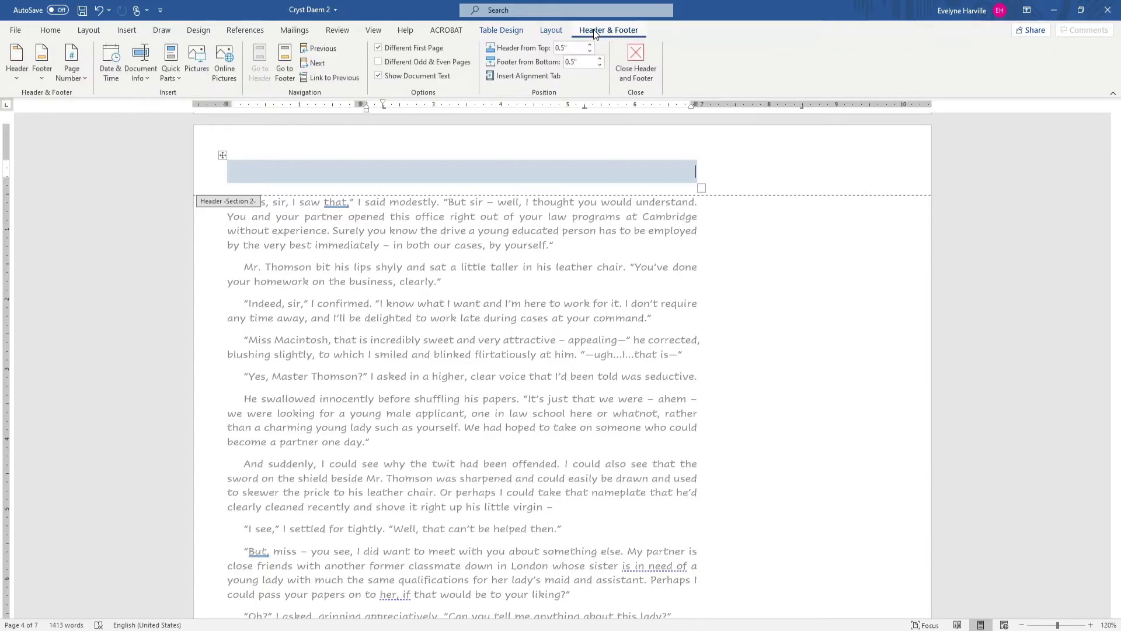
left_click(172, 77)
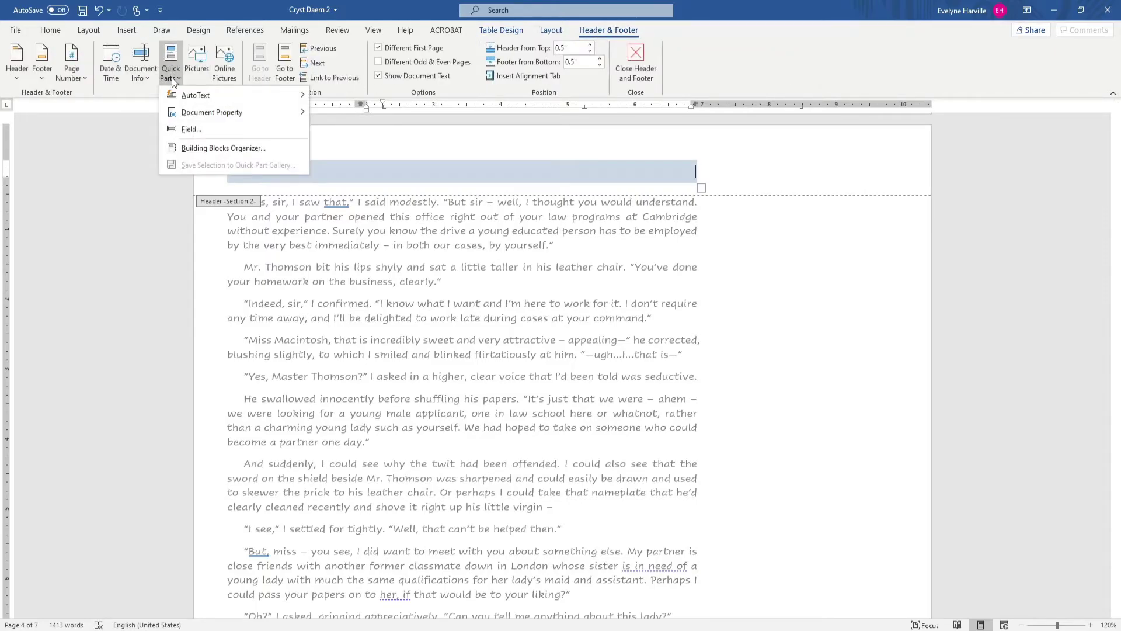
left_click(189, 129)
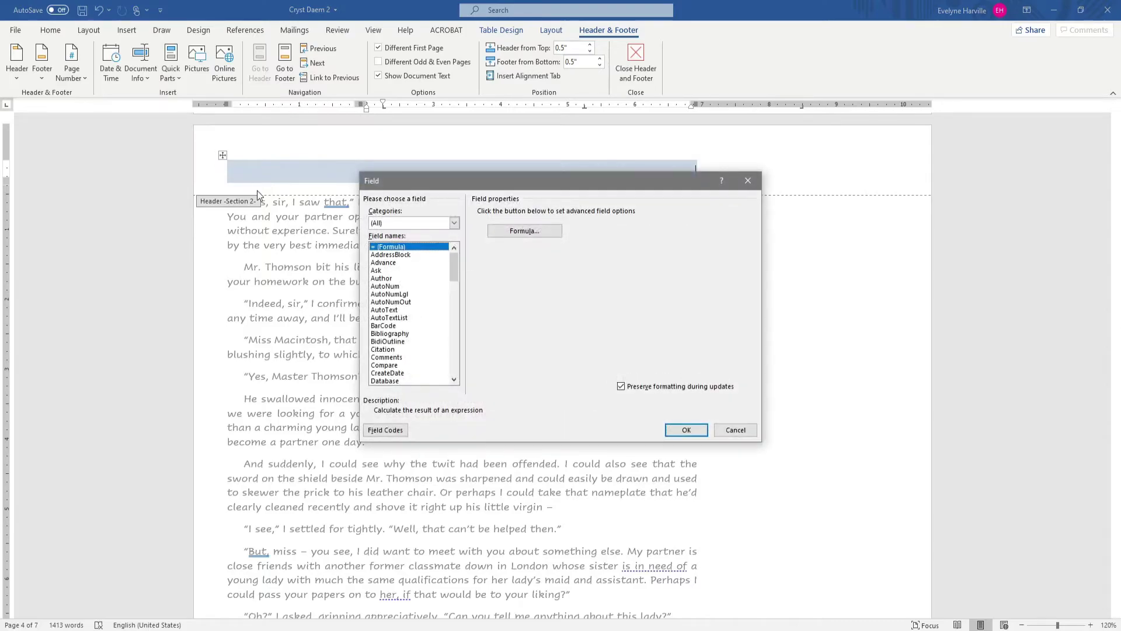
type("st")
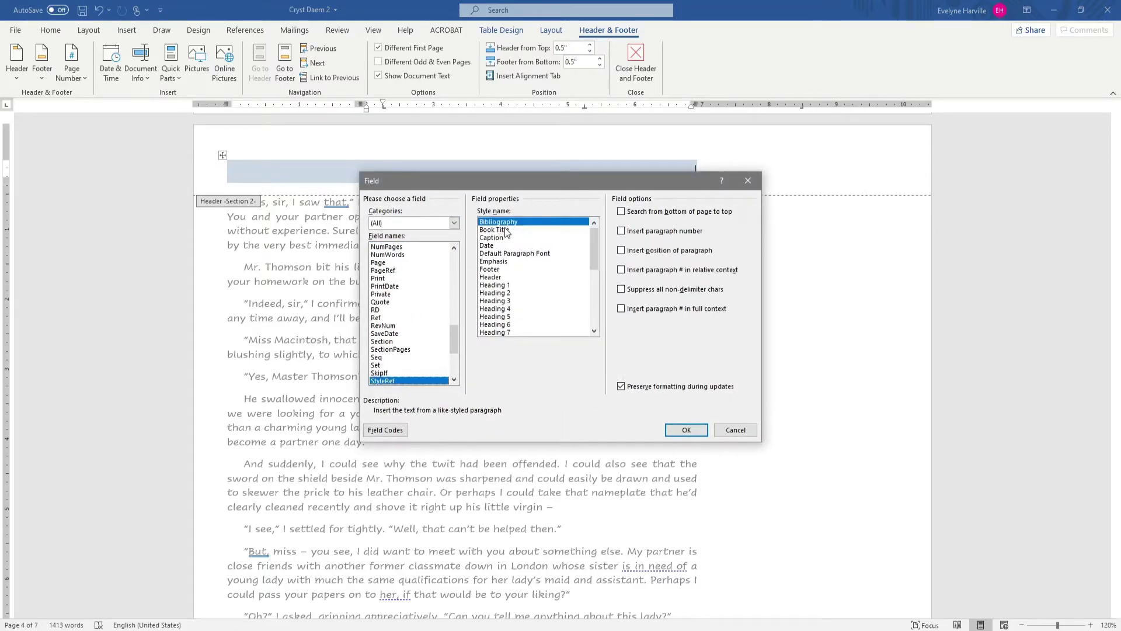
left_click(505, 285)
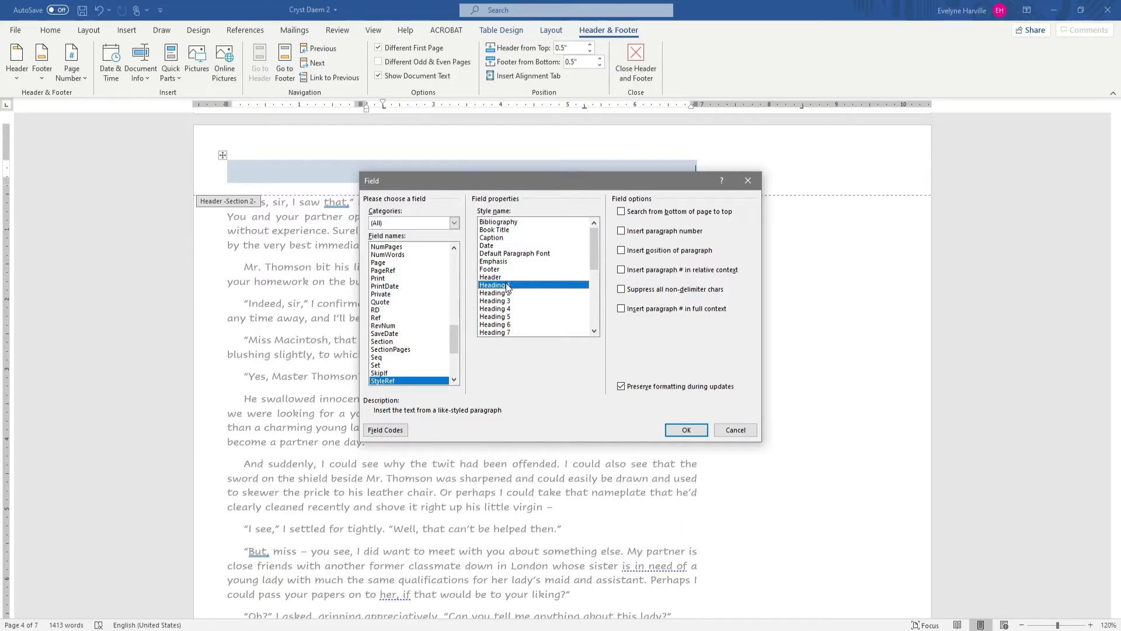
left_click(677, 430)
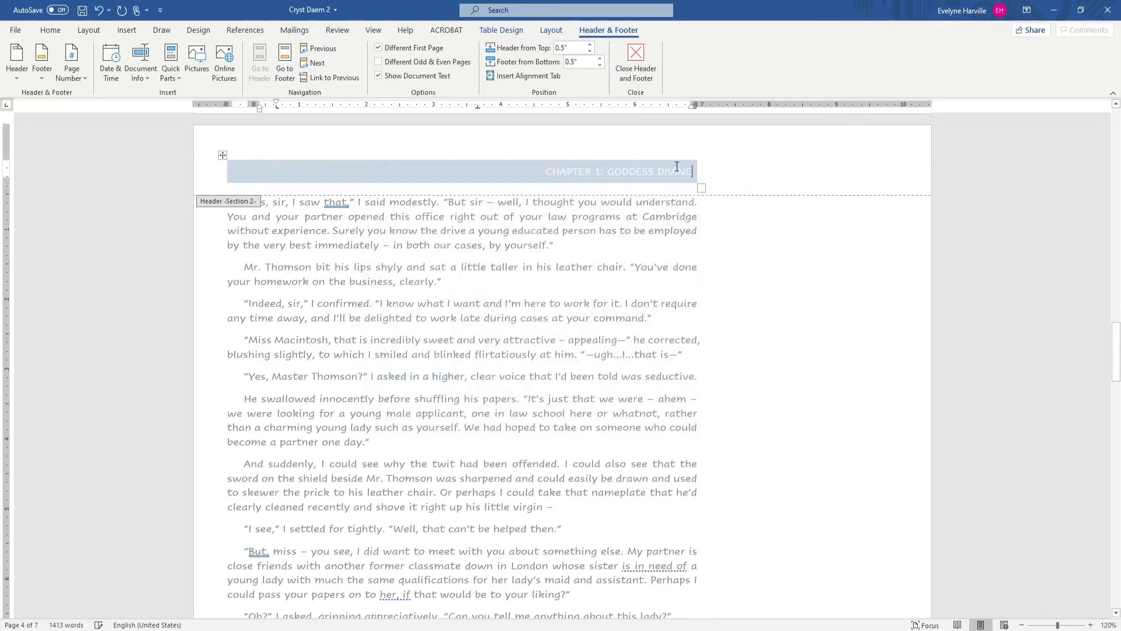
left_click_drag(546, 172, 692, 176)
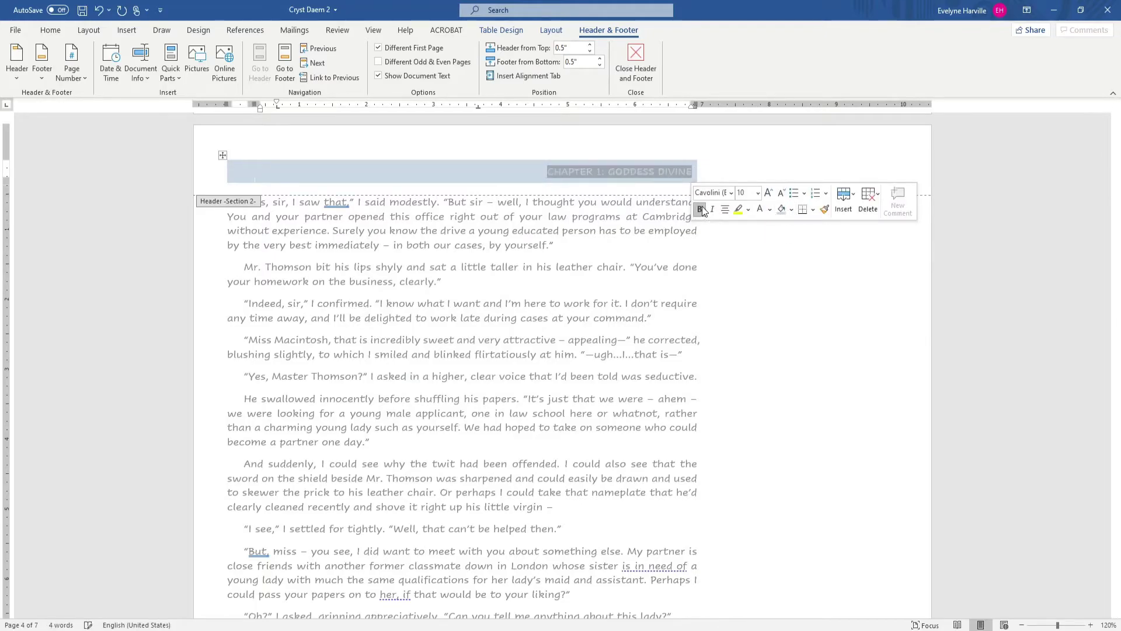
left_click(513, 173)
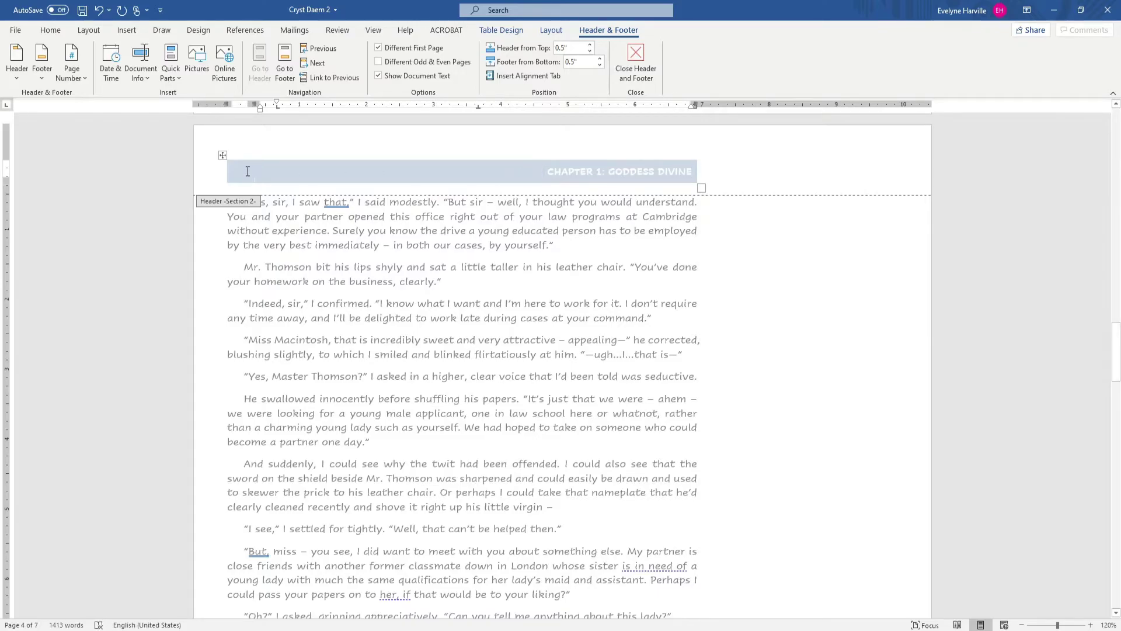
- Search the icon library for "iceberg" and insert the solid iceberg icon in the empty cell of the header bar
left_click(245, 172)
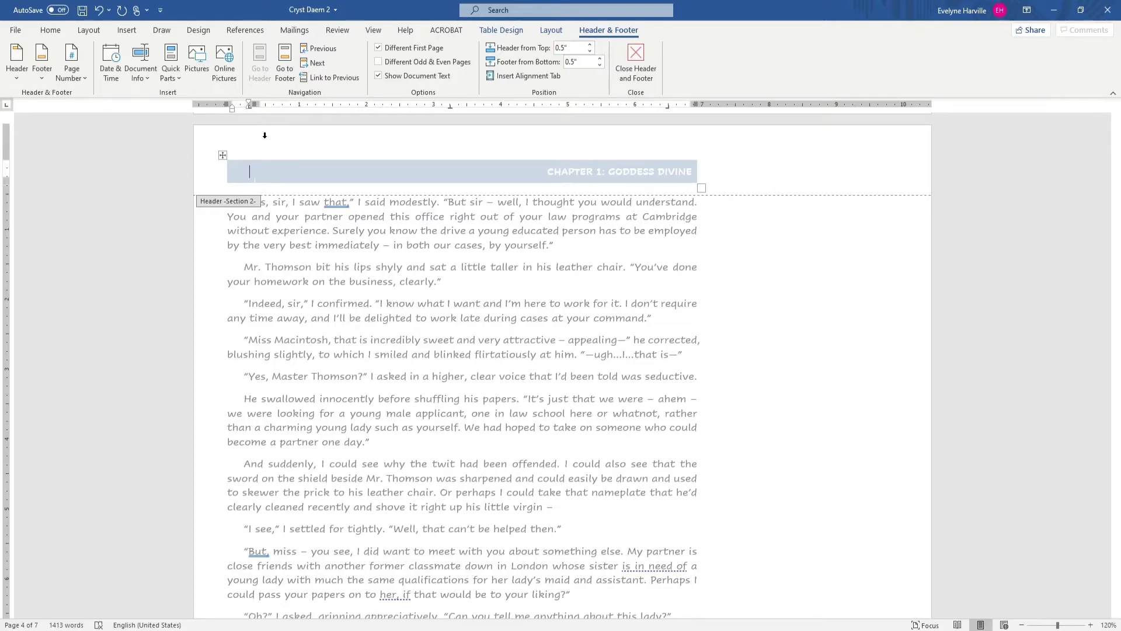
left_click(255, 173)
left_click(121, 33)
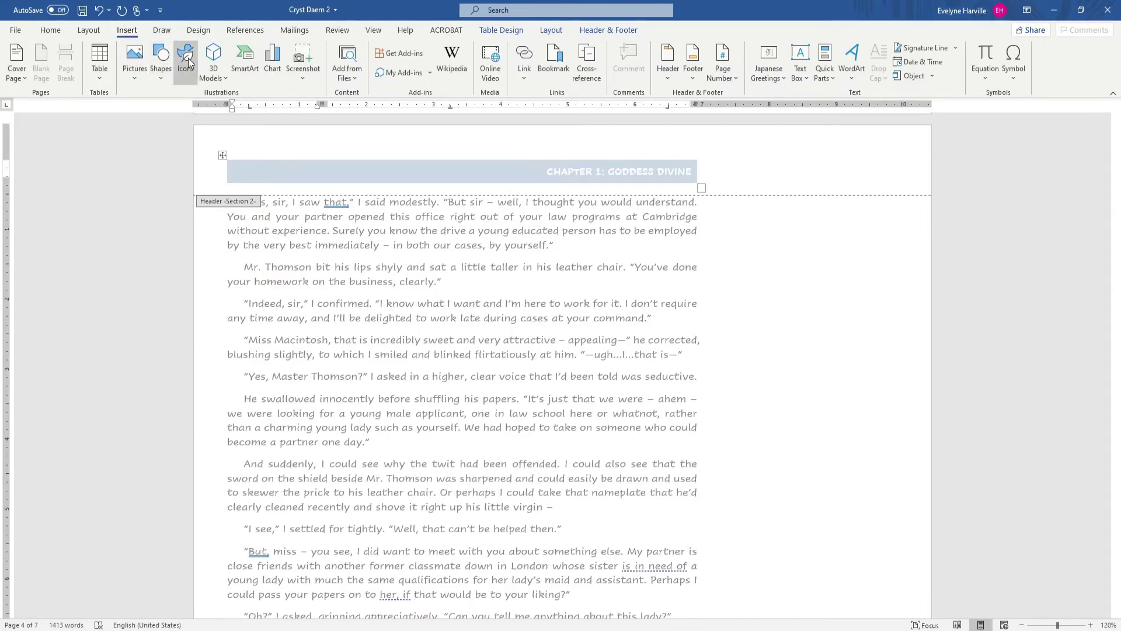
left_click(187, 58)
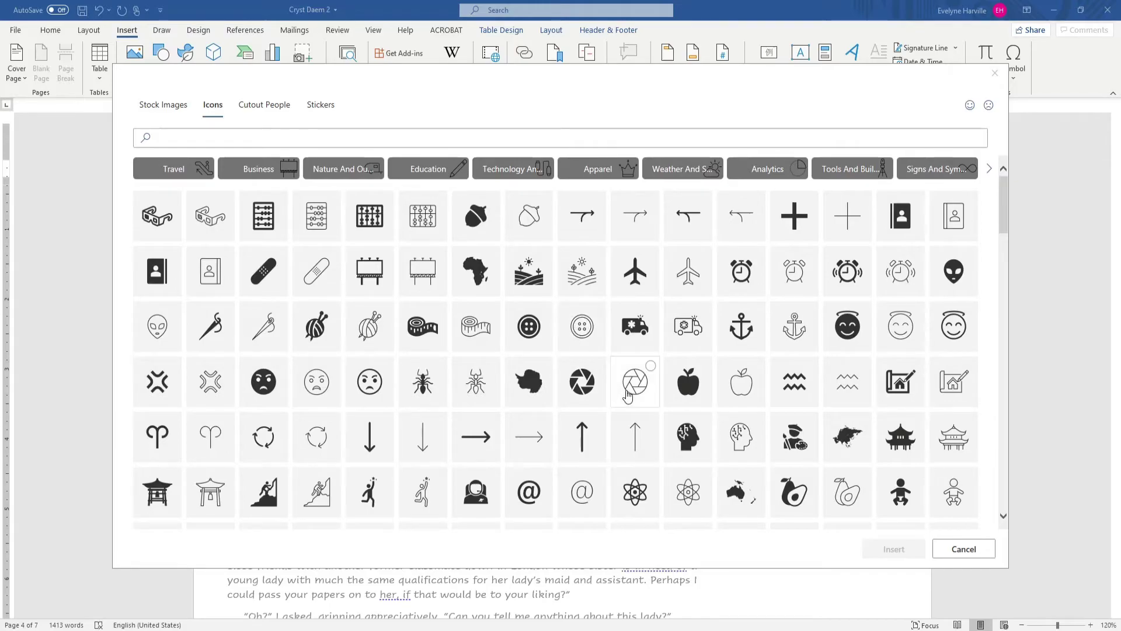
left_click(529, 143)
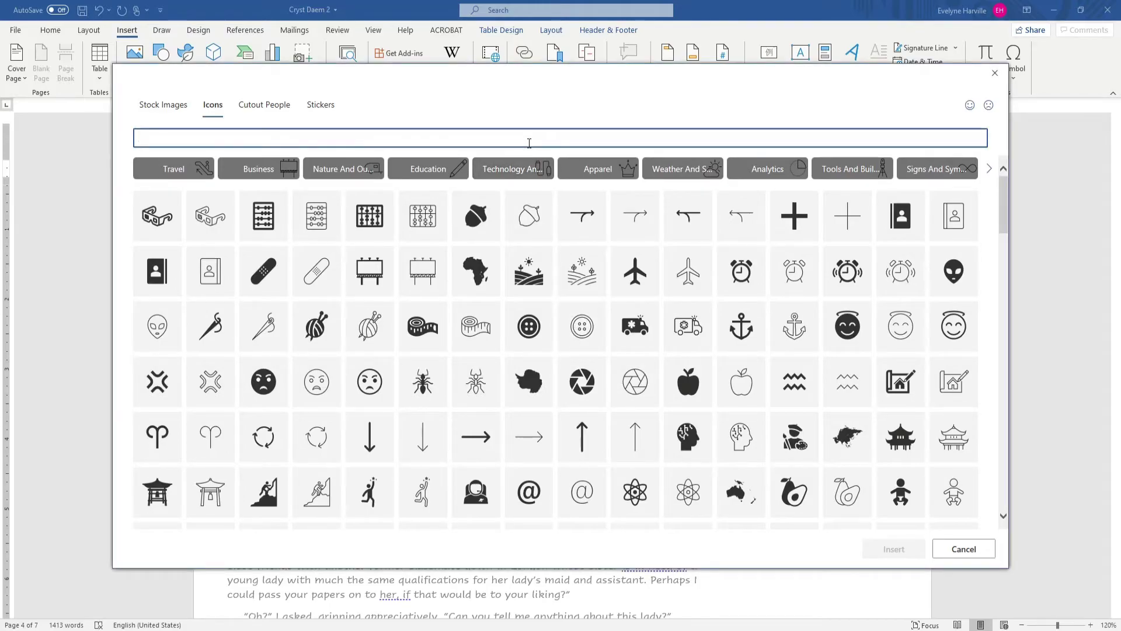
type("iceberg")
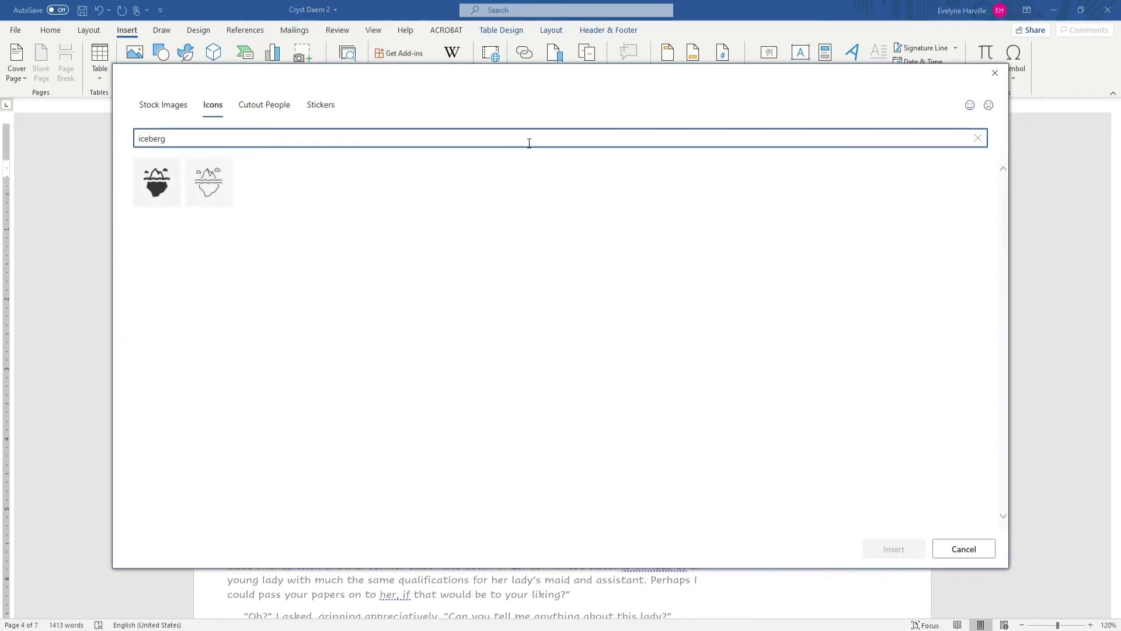
left_click(166, 188)
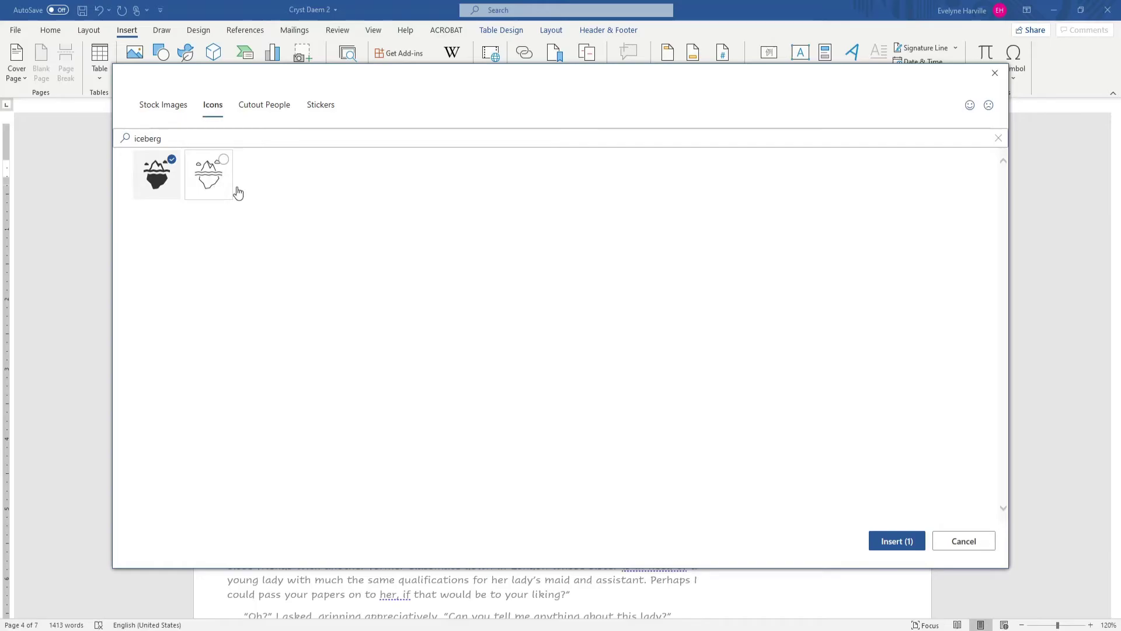
left_click(893, 541)
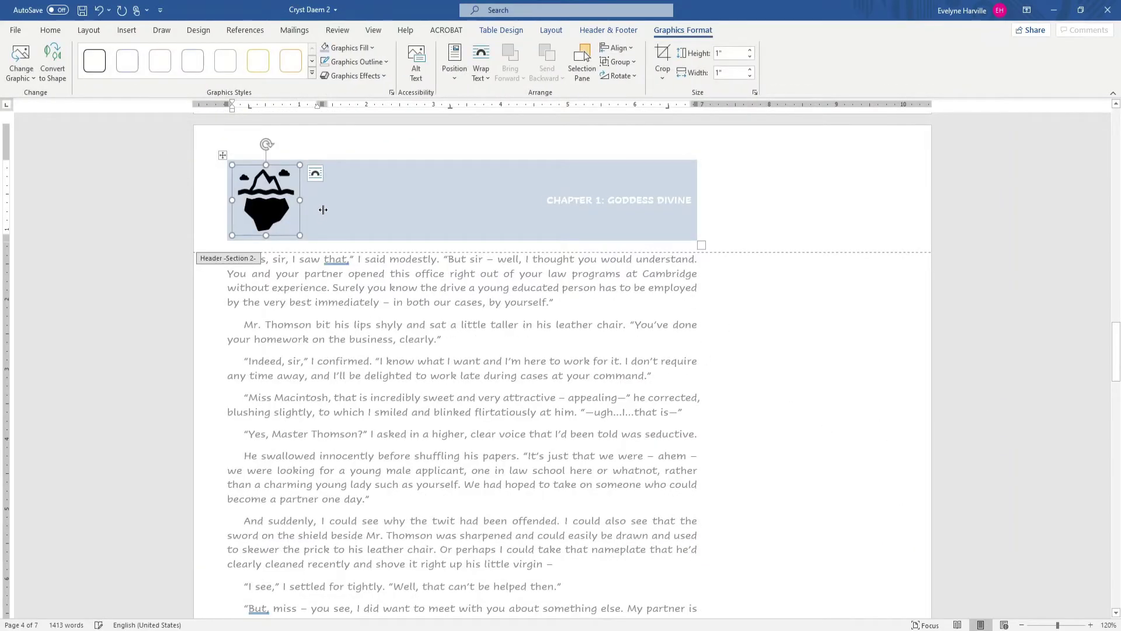
- Resize the iceberg icon to slightly taller than the header bar and change its text wrapping so it floats over the bar
left_click_drag(298, 235, 257, 179)
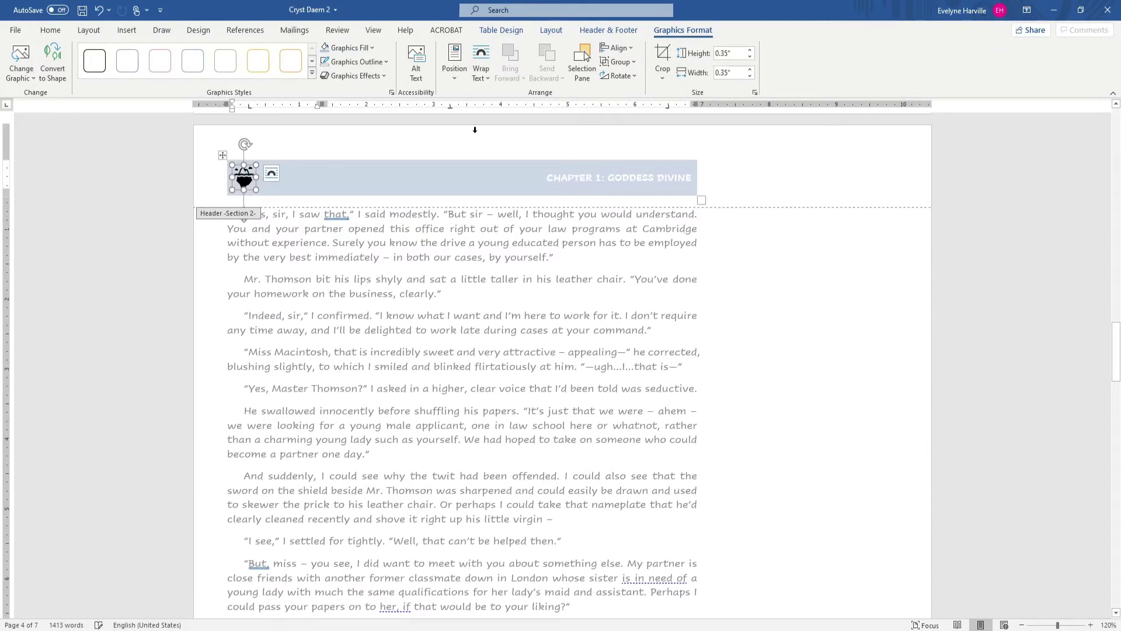
left_click(477, 78)
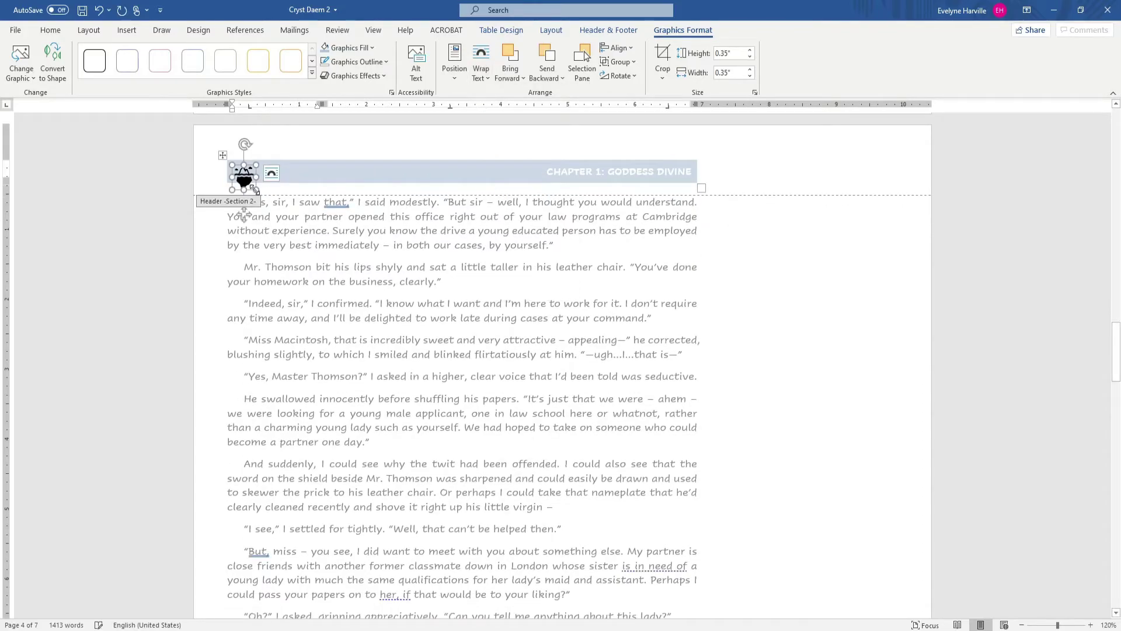
left_click_drag(252, 190, 272, 207)
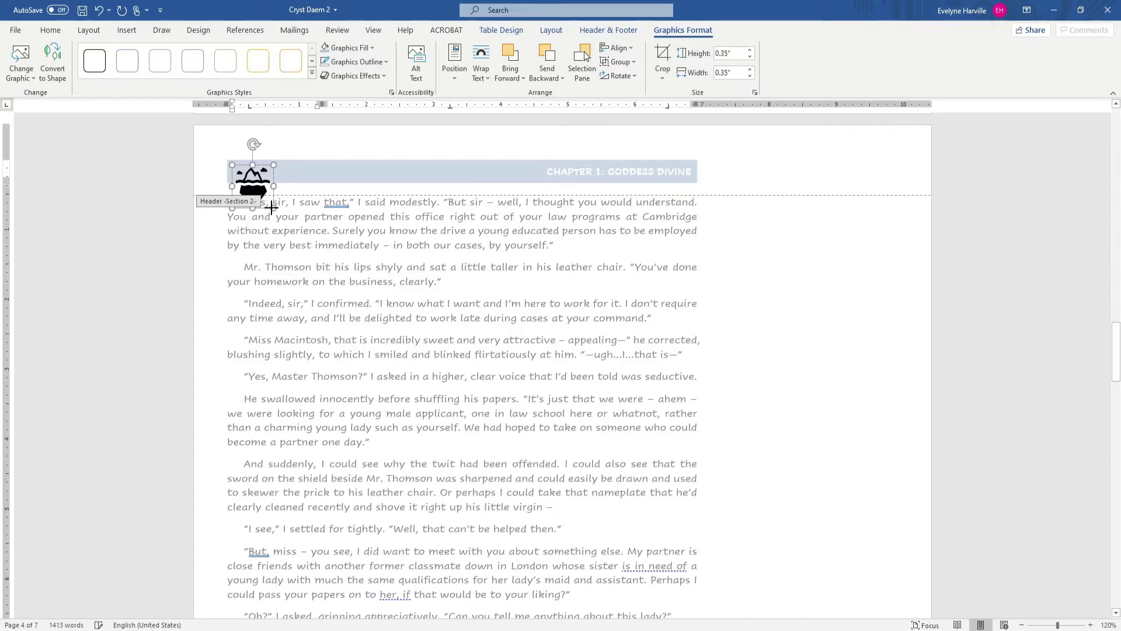
left_click_drag(271, 208, 271, 207)
- Add a second row to the header table beneath the chapter-title row
left_click(701, 193)
left_click_drag(257, 175, 340, 172)
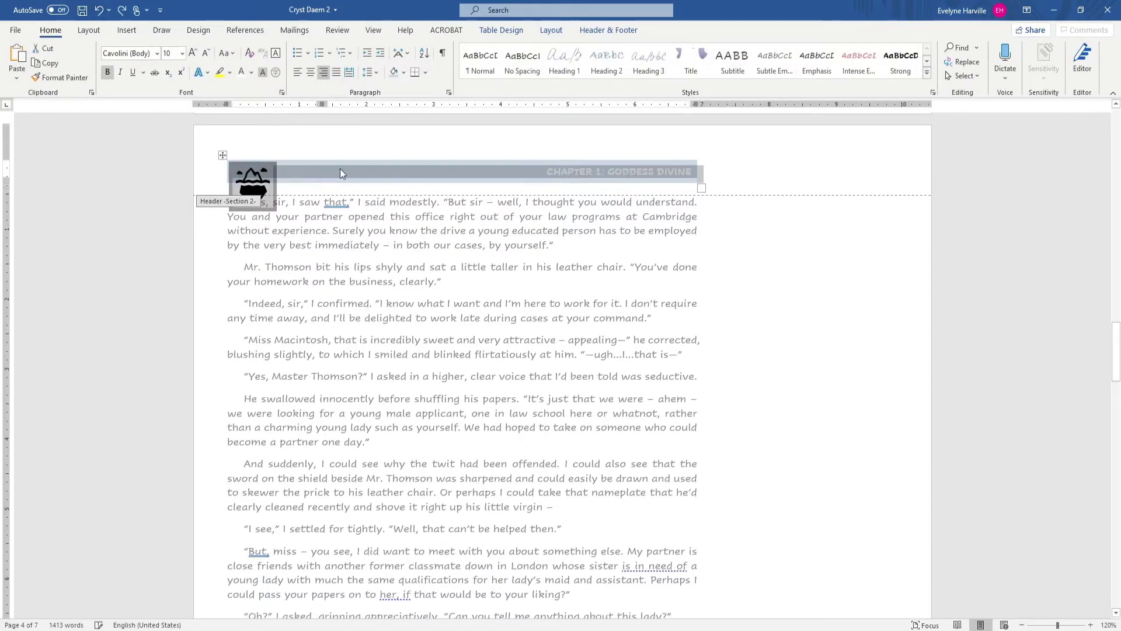
left_click(351, 172)
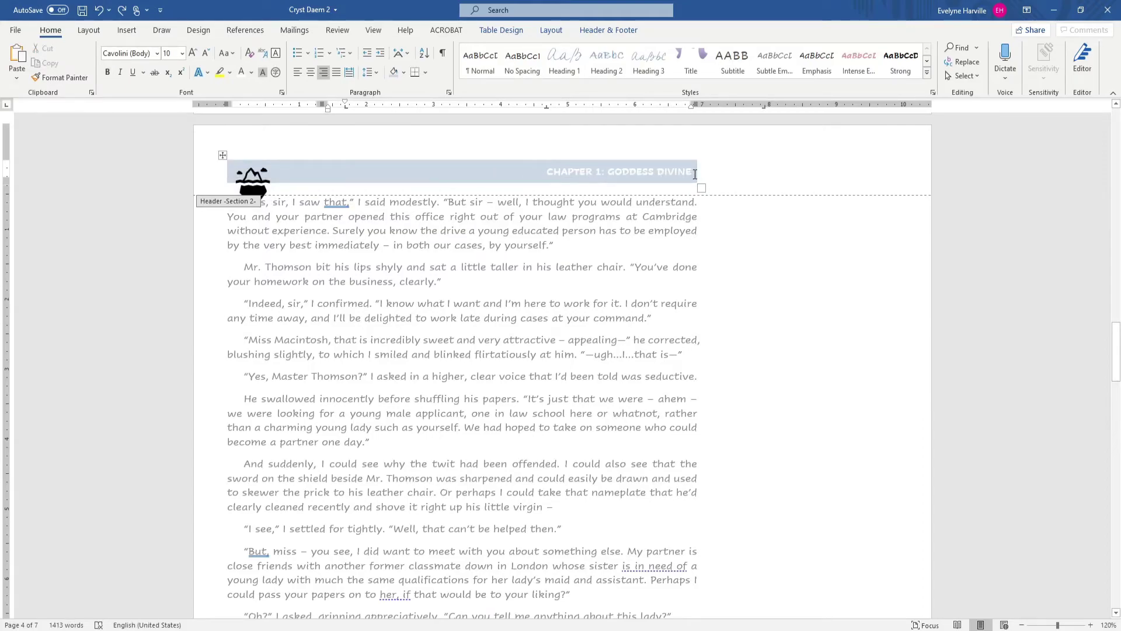
left_click(715, 170)
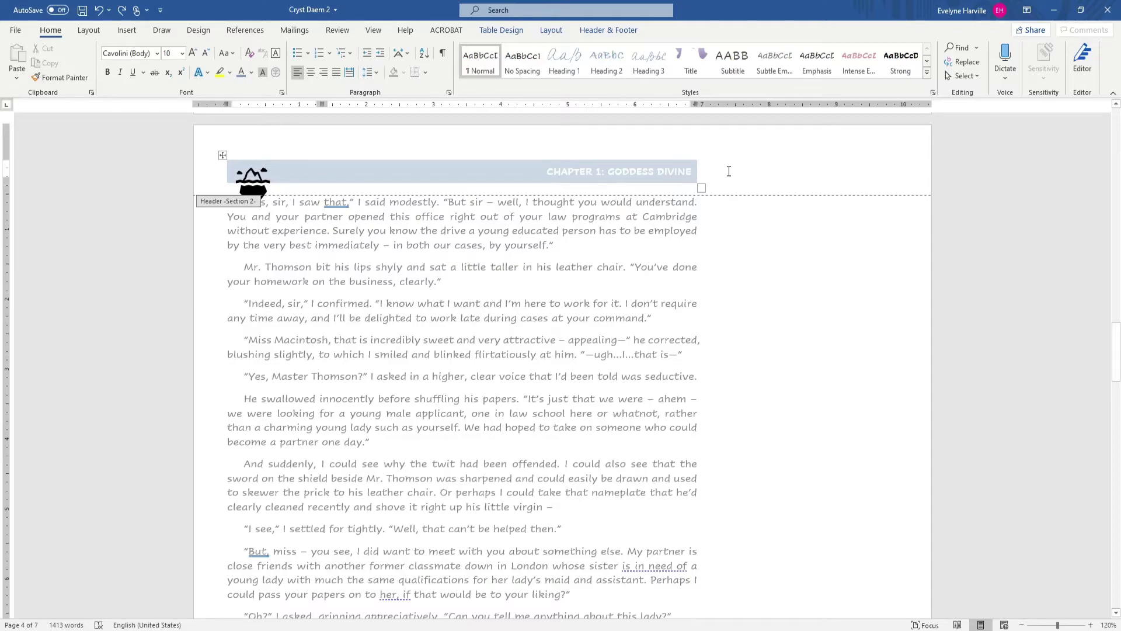
key("Return")
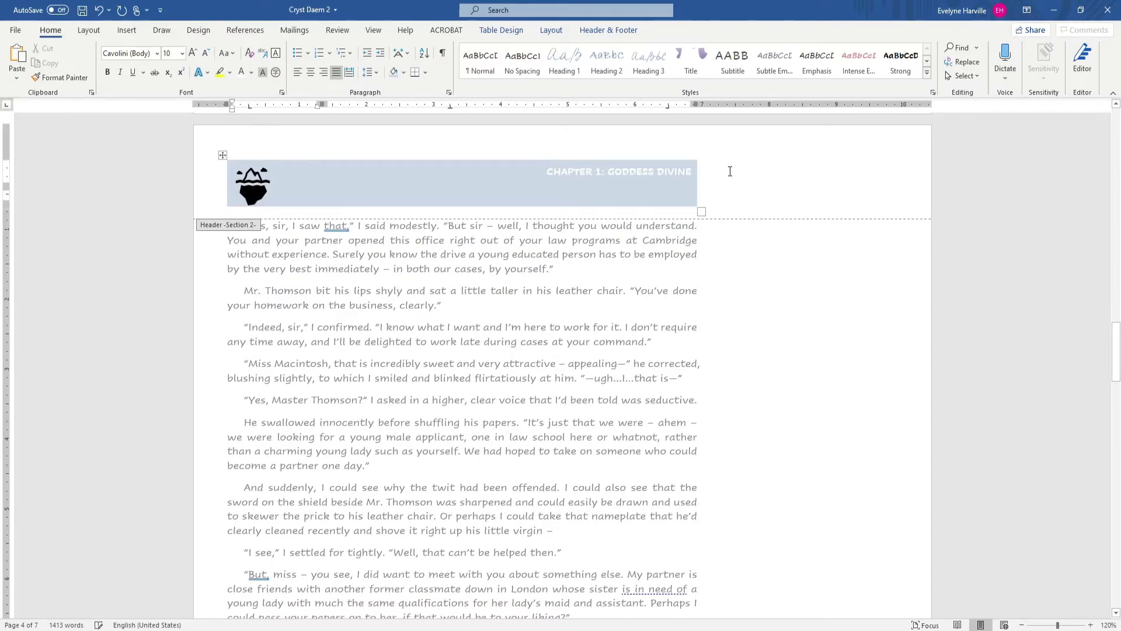
- Shade the new empty row of the header table white
left_click(195, 201)
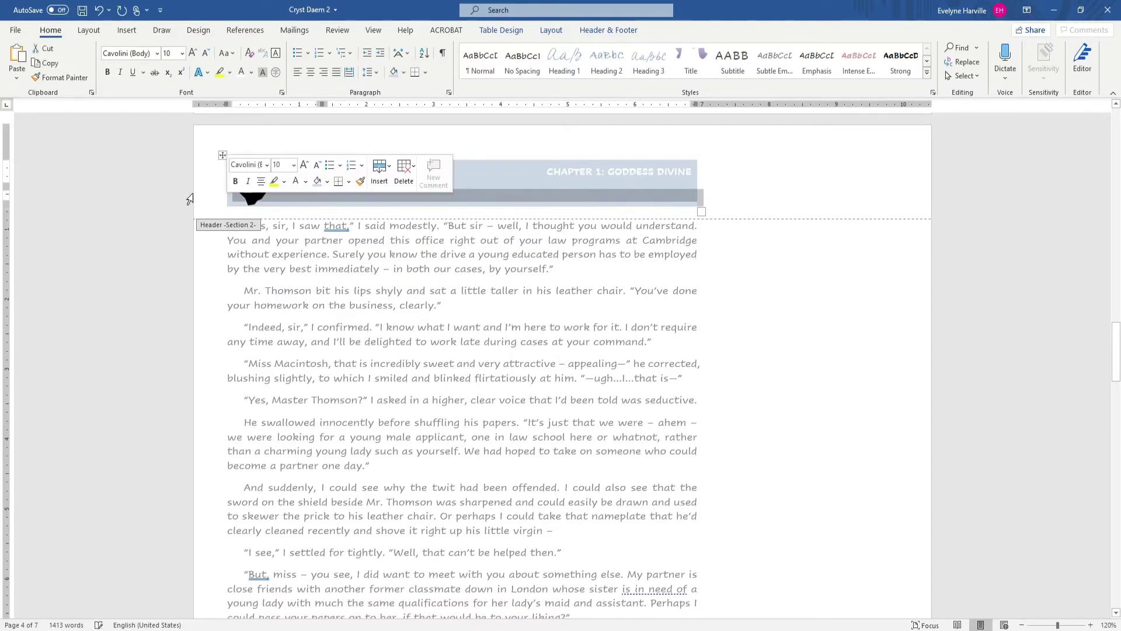
left_click(328, 184)
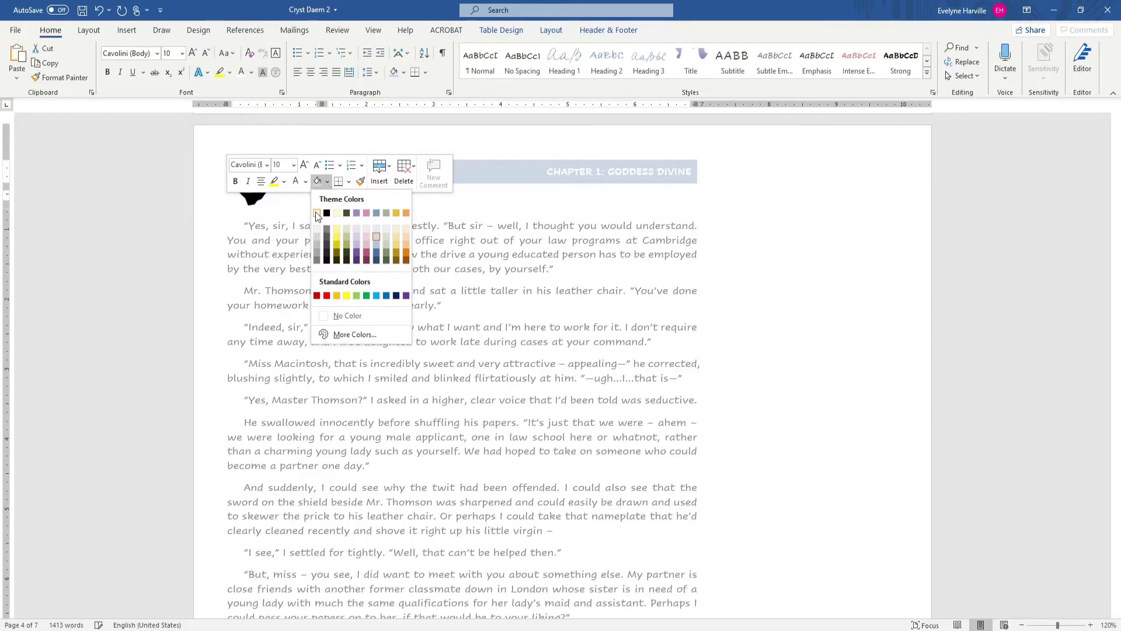
left_click(316, 211)
left_click(536, 172)
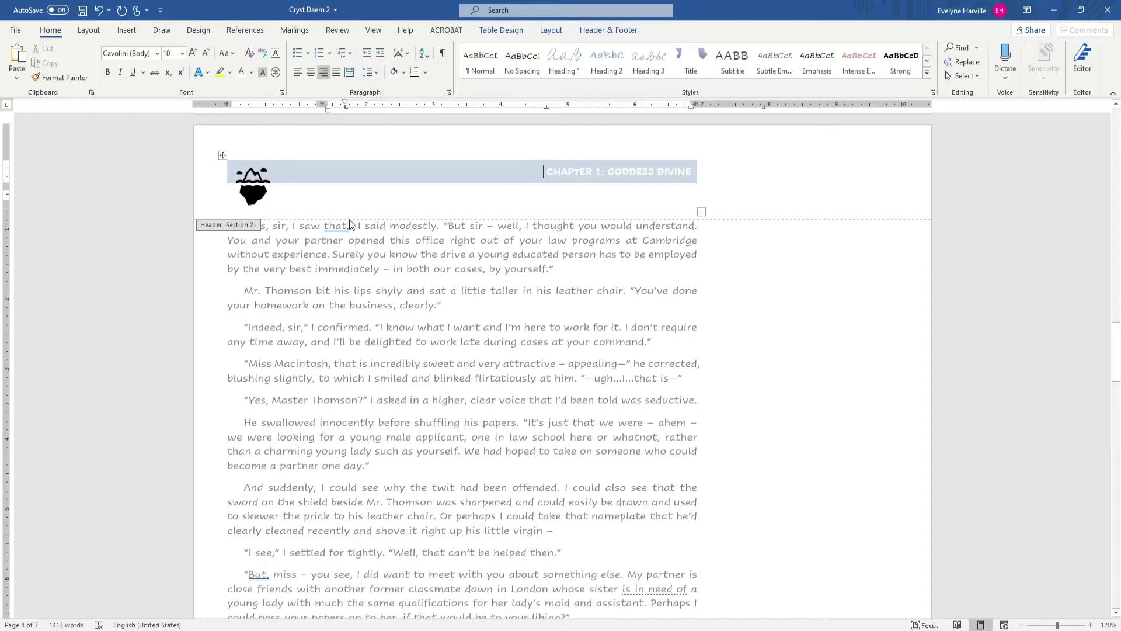
- Shrink the empty white header row by reducing its font size to 1 pt
left_click(182, 203)
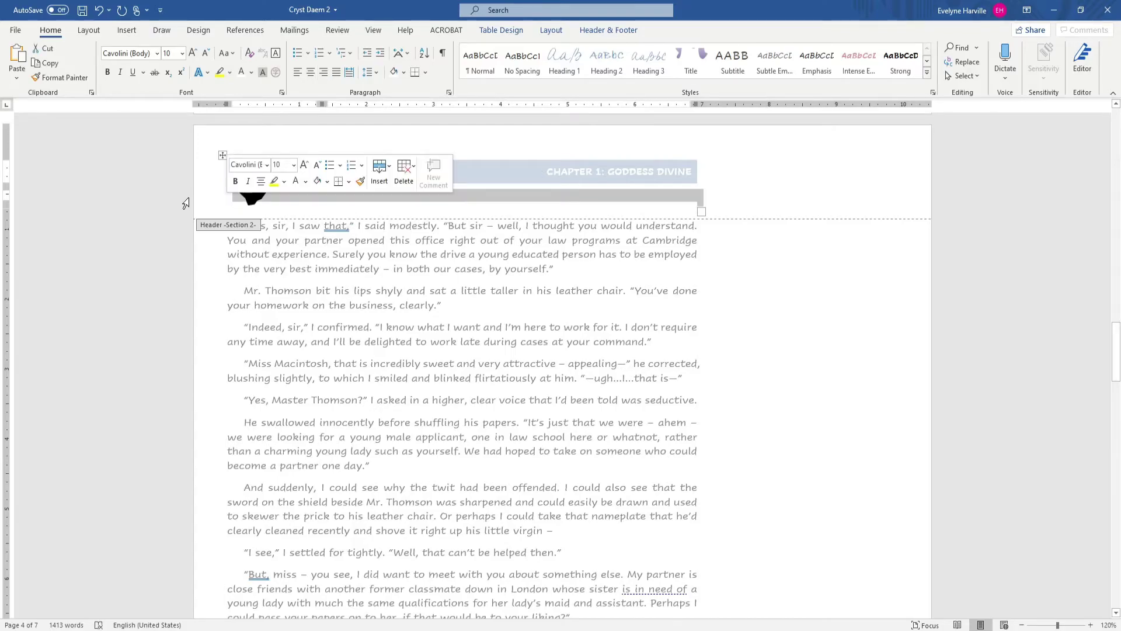
left_click(206, 52)
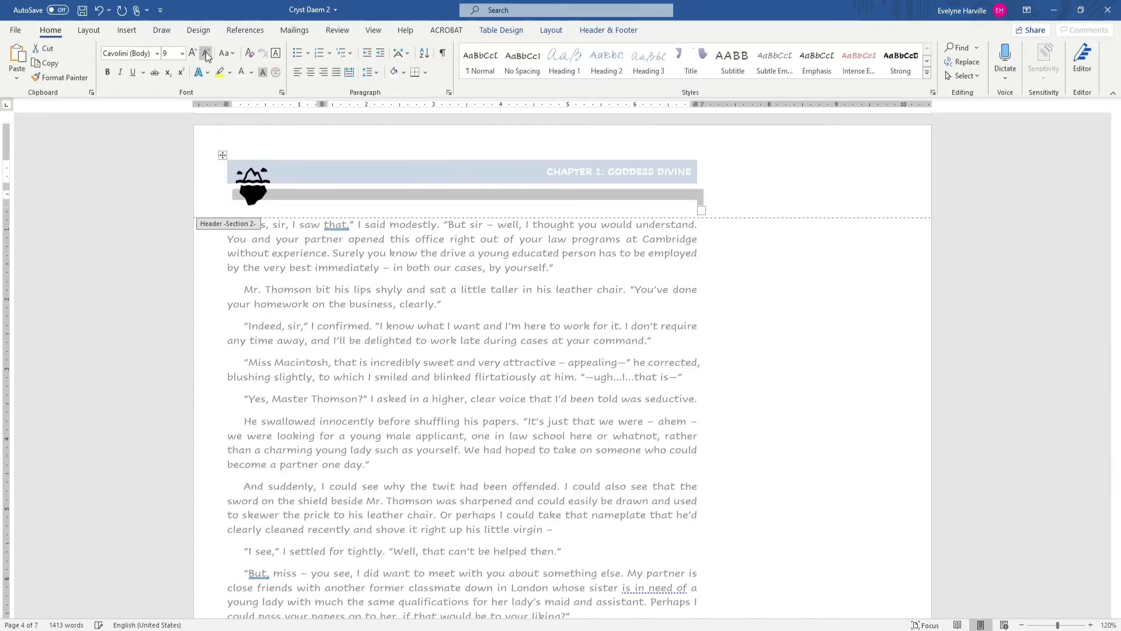
left_click(206, 52)
left_click(206, 53)
left_click(205, 53)
left_click(206, 53)
left_click(205, 52)
left_click(205, 53)
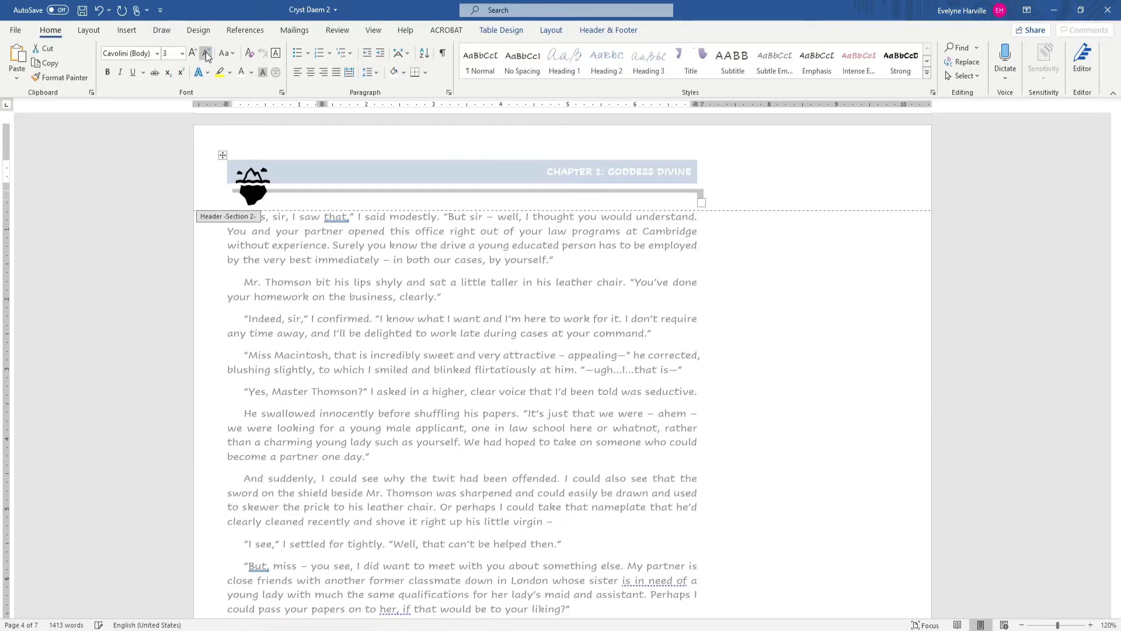
left_click(206, 53)
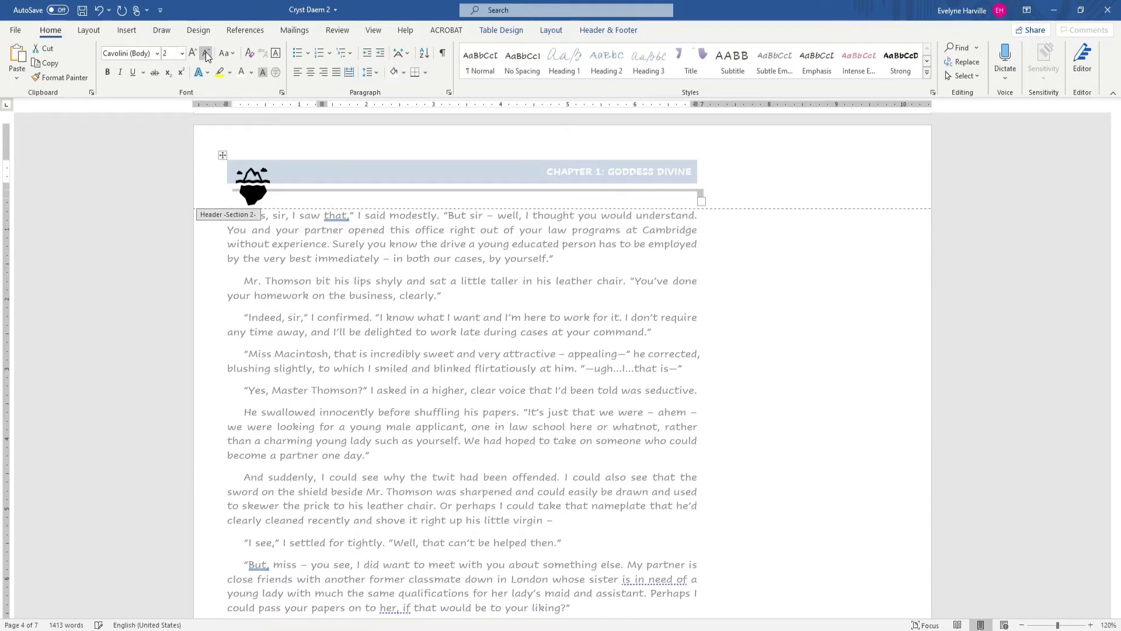
left_click(206, 52)
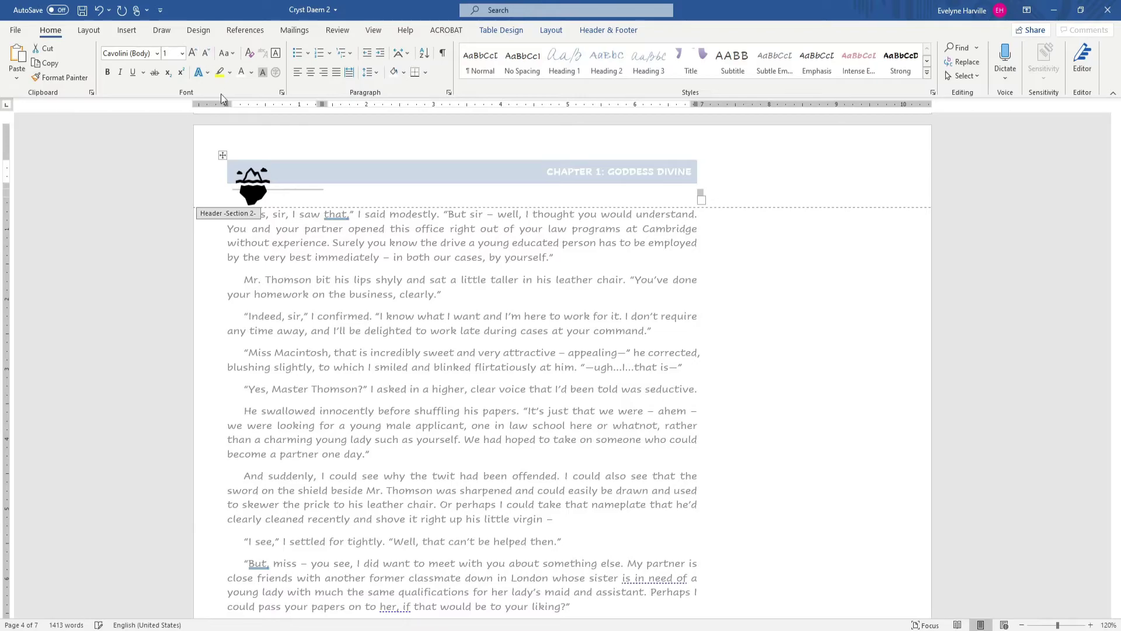
left_click(337, 172)
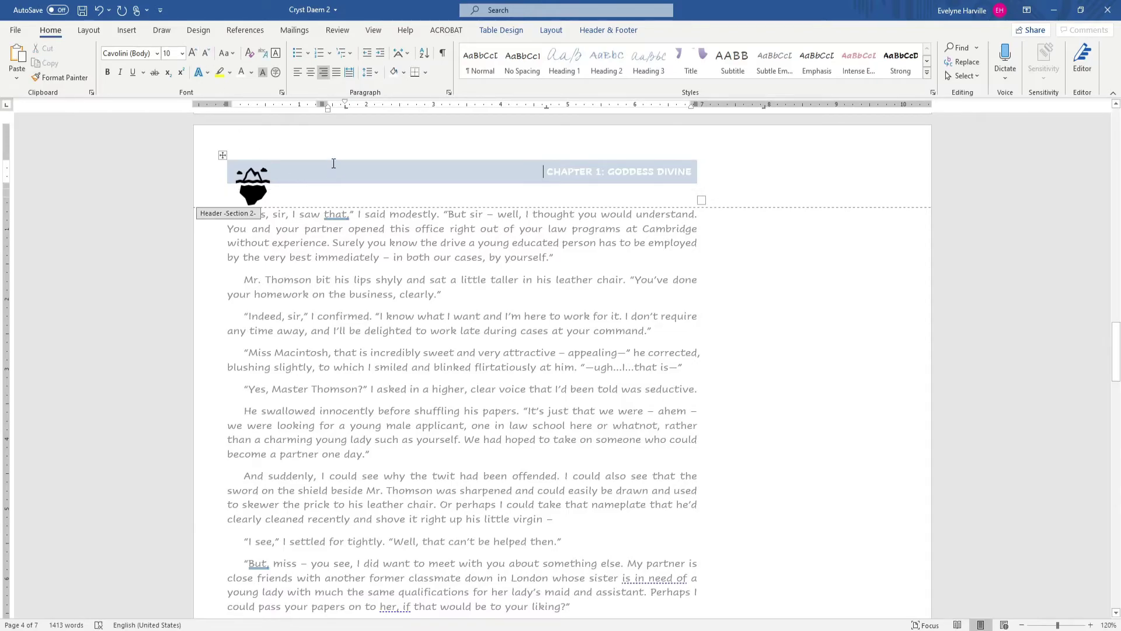
- Fill the iceberg icon with a darker shade of the theme blue and return to the body text
left_click(247, 187)
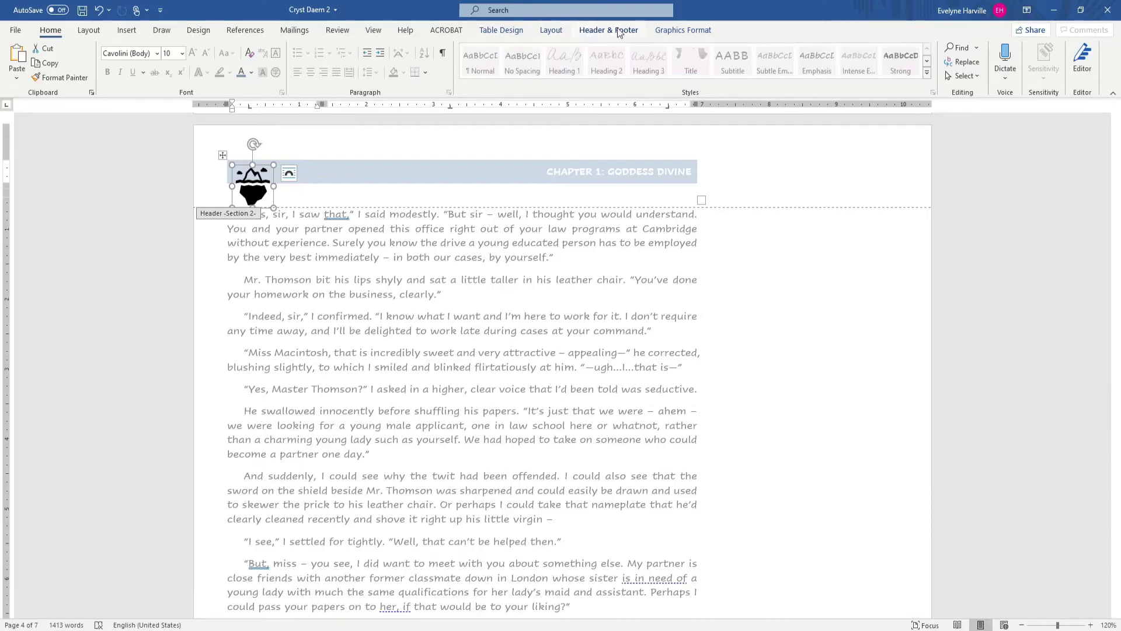
left_click(680, 30)
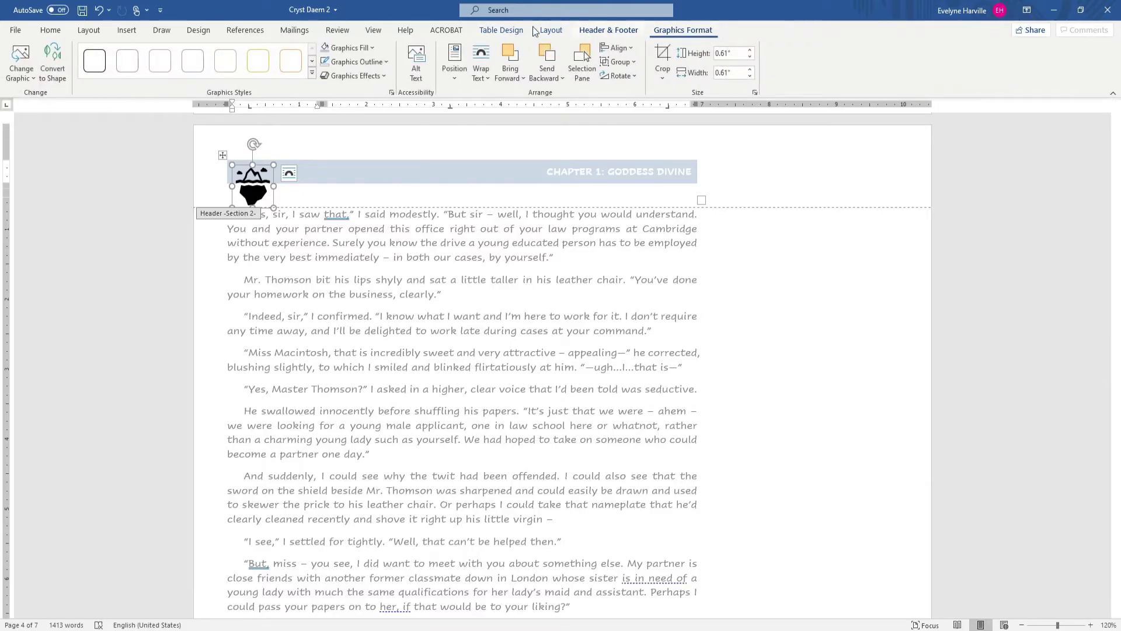
left_click(325, 48)
left_click(338, 48)
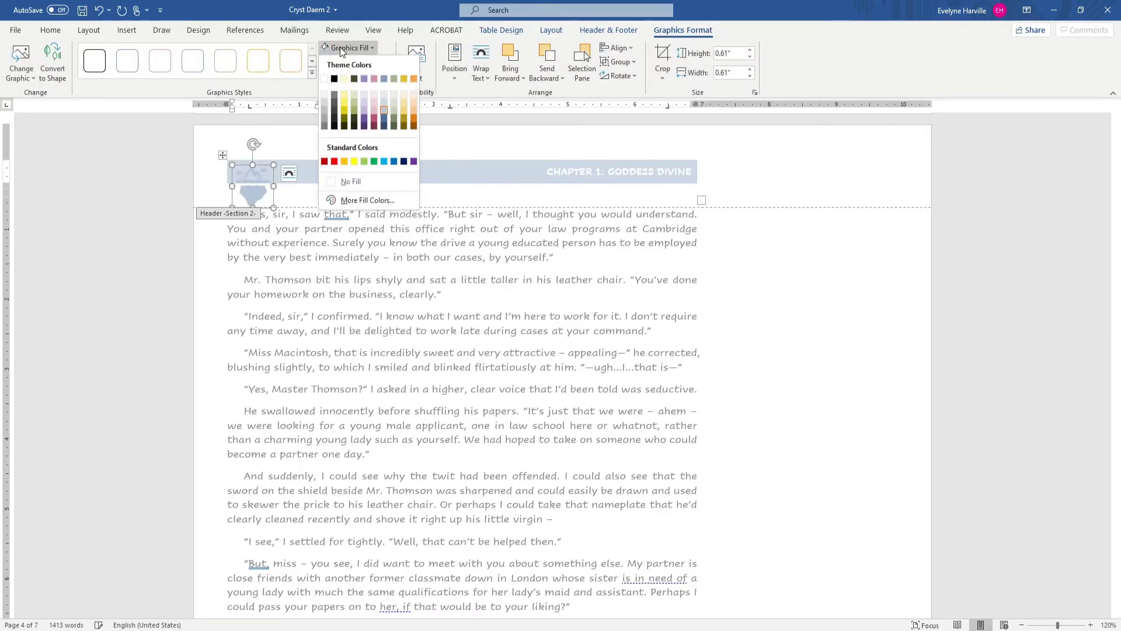
left_click(386, 75)
left_click(363, 47)
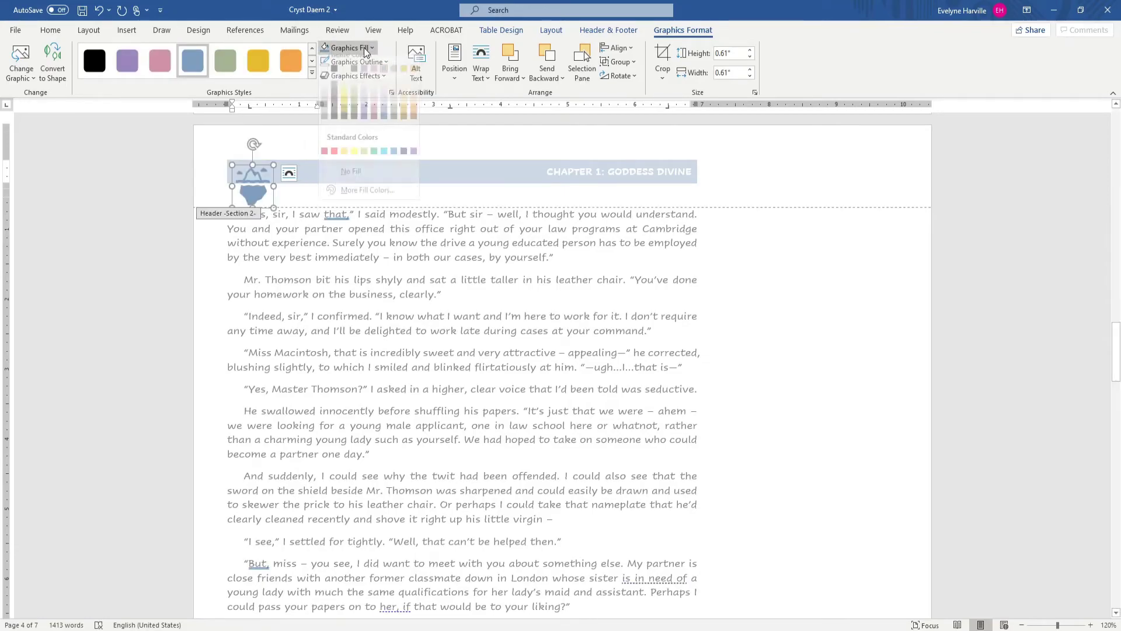
left_click(384, 118)
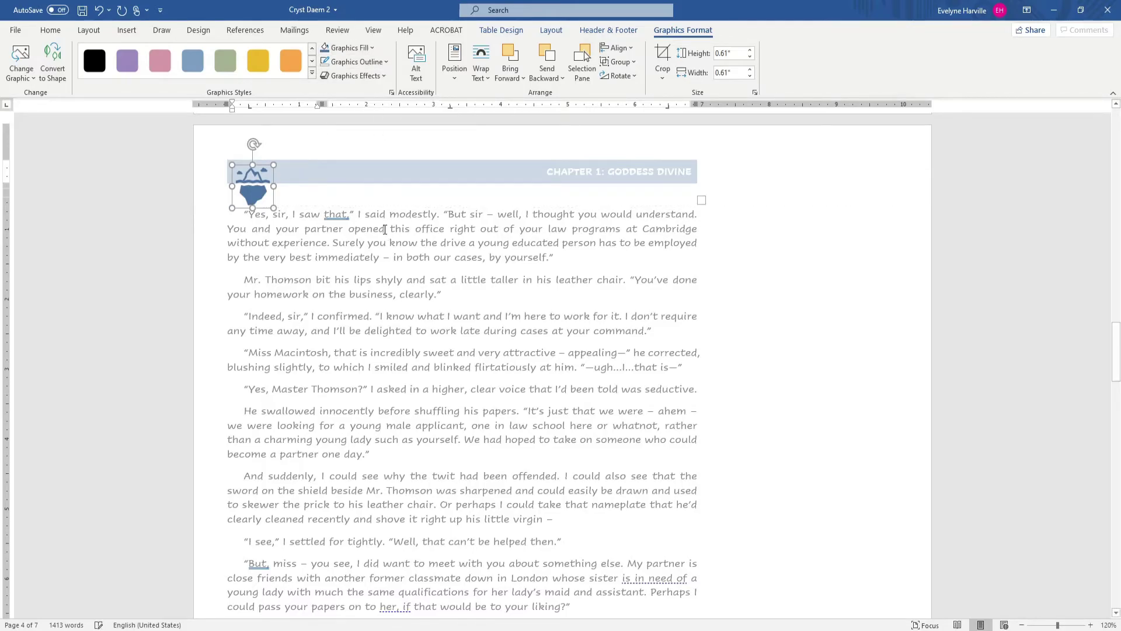
double_click(399, 306)
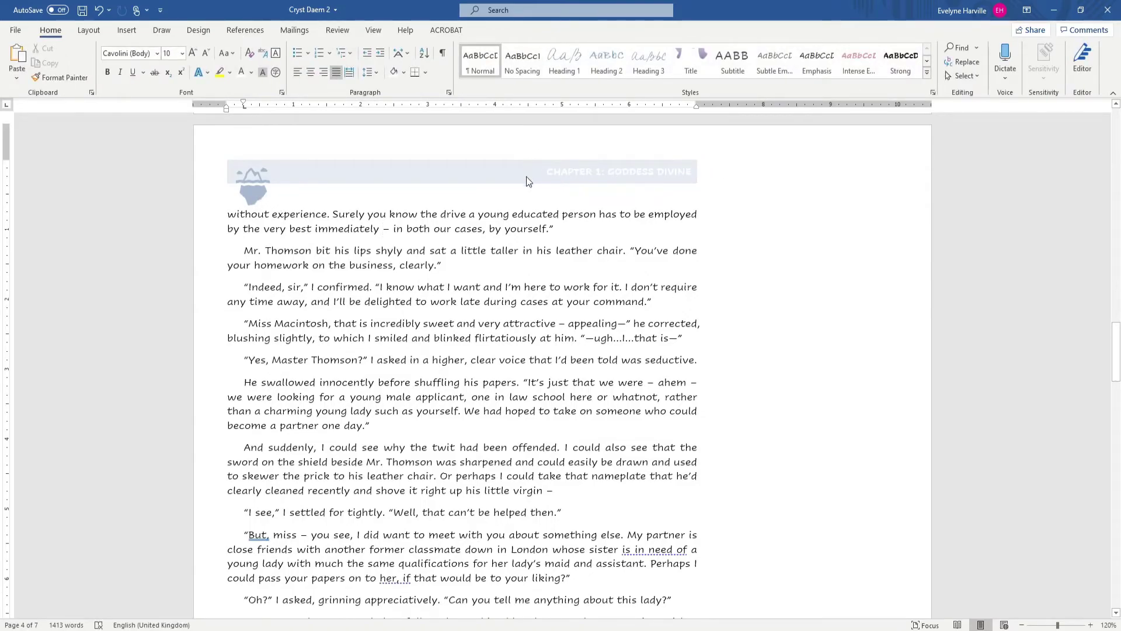
- Recolor the chapter title in the header bar to the darker theme blue and close the header
double_click(583, 167)
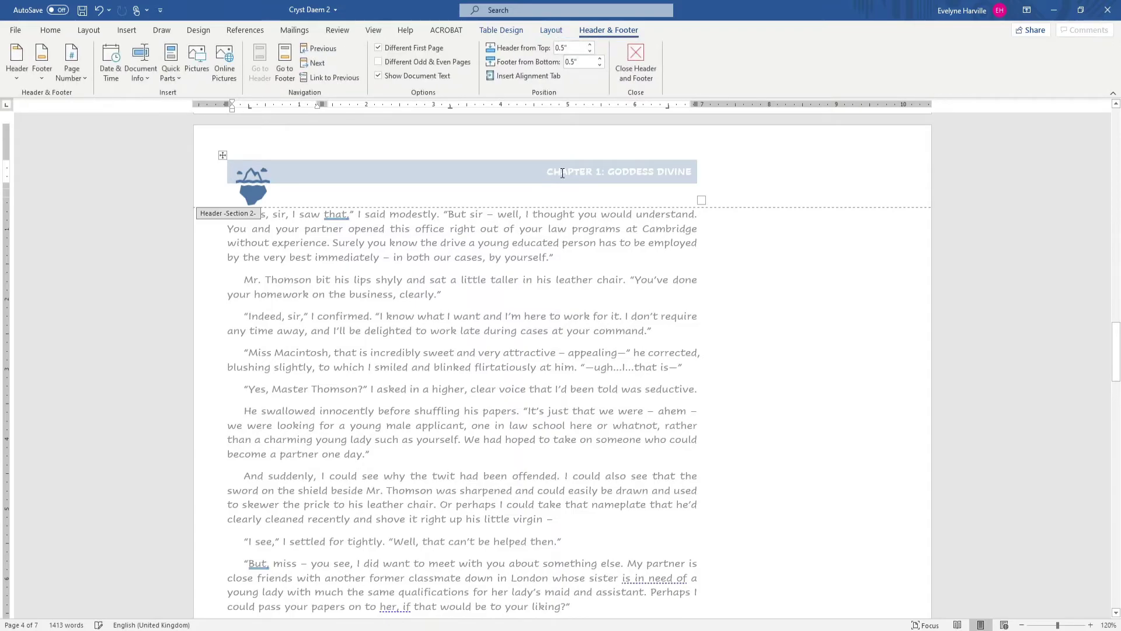
left_click_drag(547, 171, 691, 174)
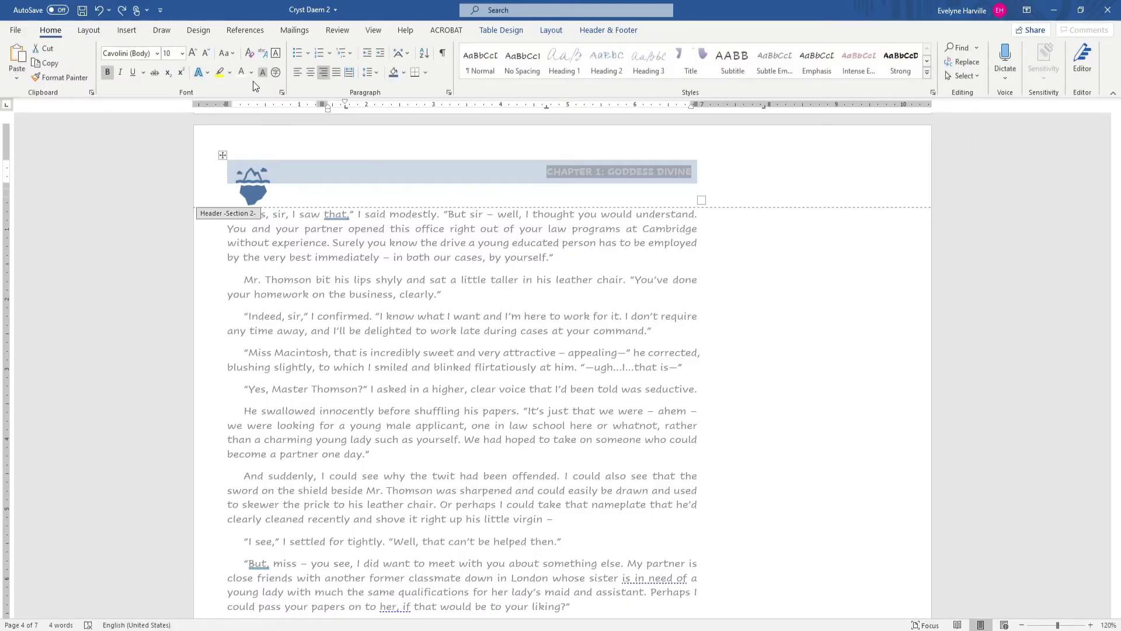
left_click(251, 71)
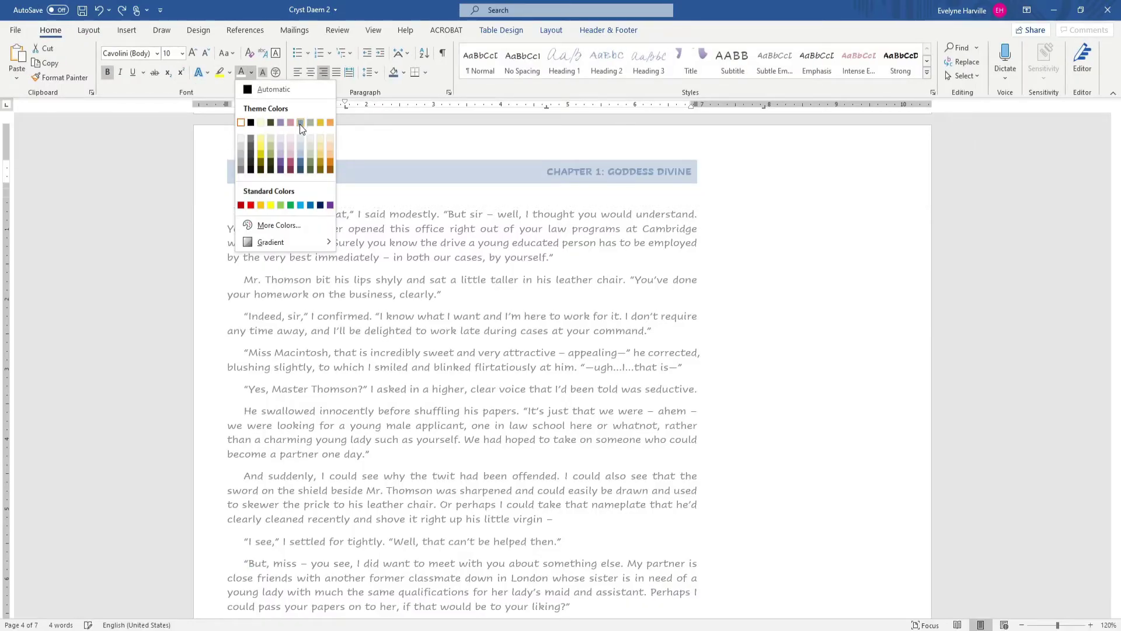
left_click(299, 164)
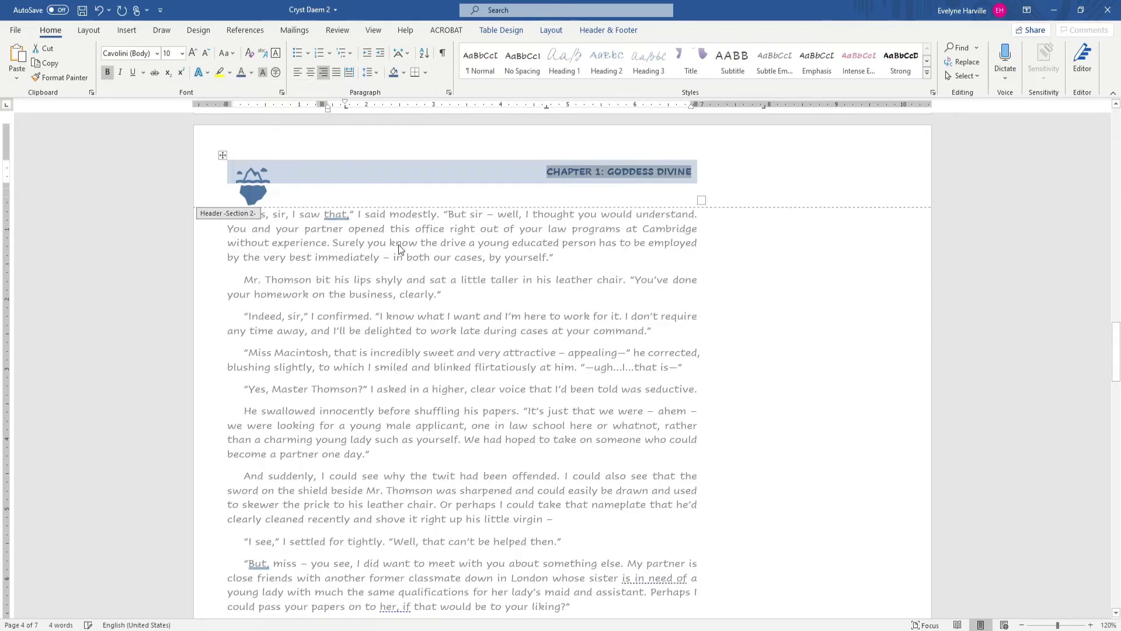
double_click(397, 251)
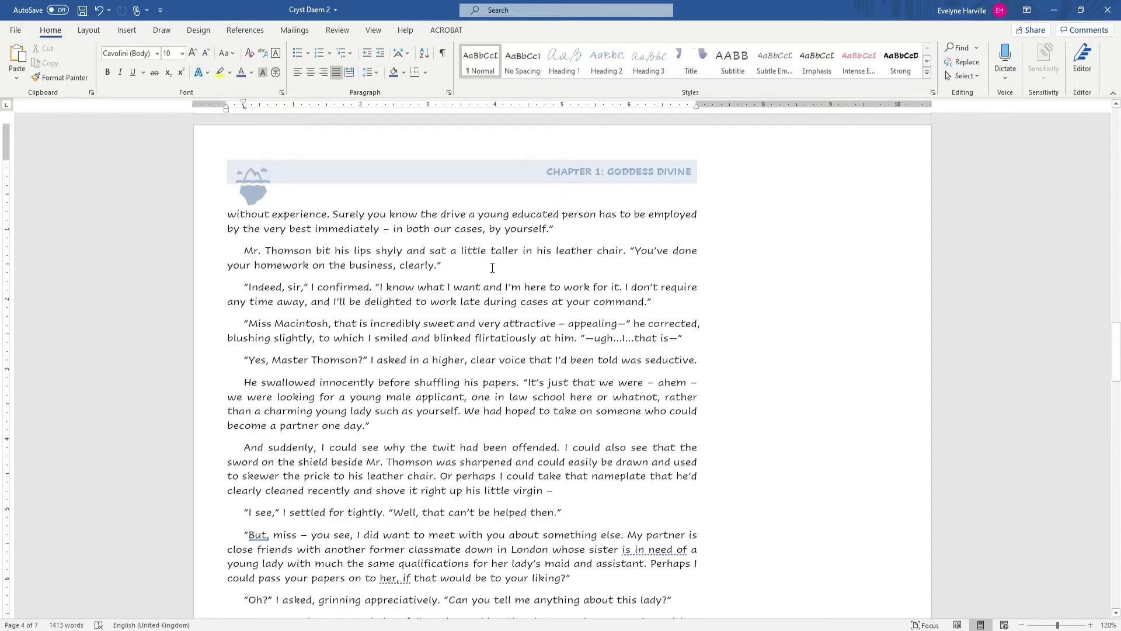
- Review the header bar, iceberg icon and footer across the Chapter 1 pages, comparing the chapter's first page with those following
scroll(492, 267, "down", 8)
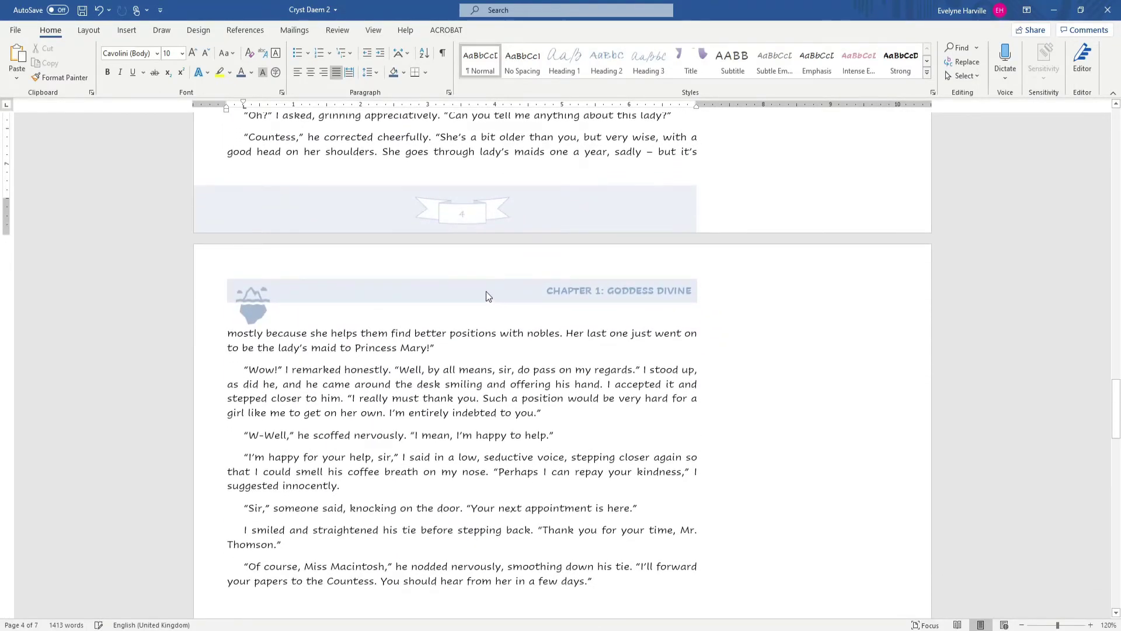
scroll(487, 292, "up", 19)
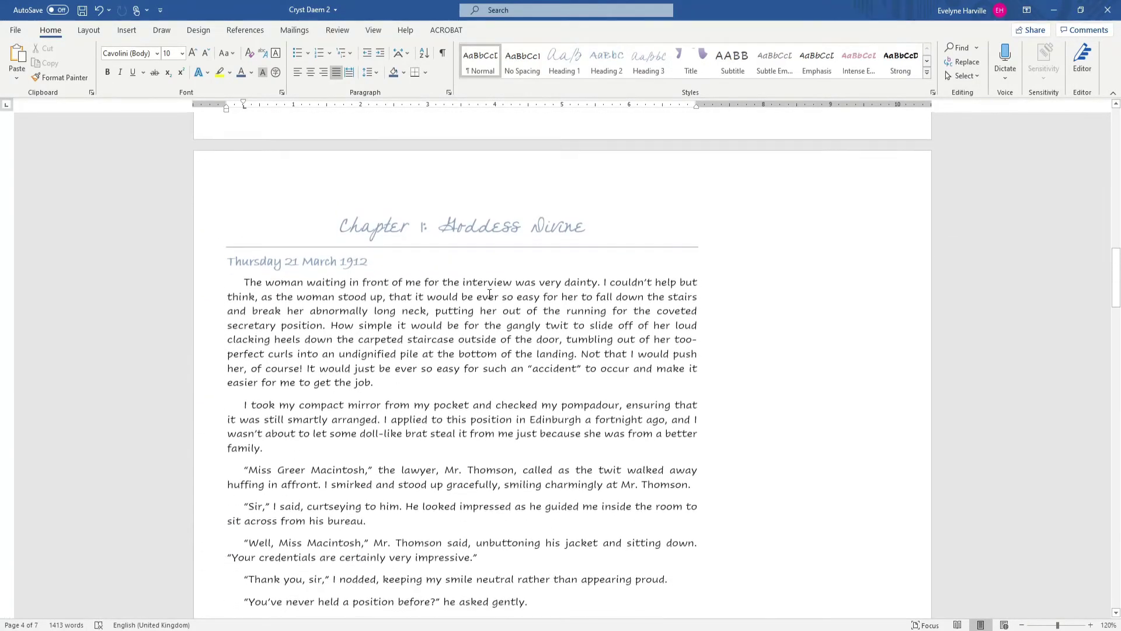
scroll(515, 287, "down", 3)
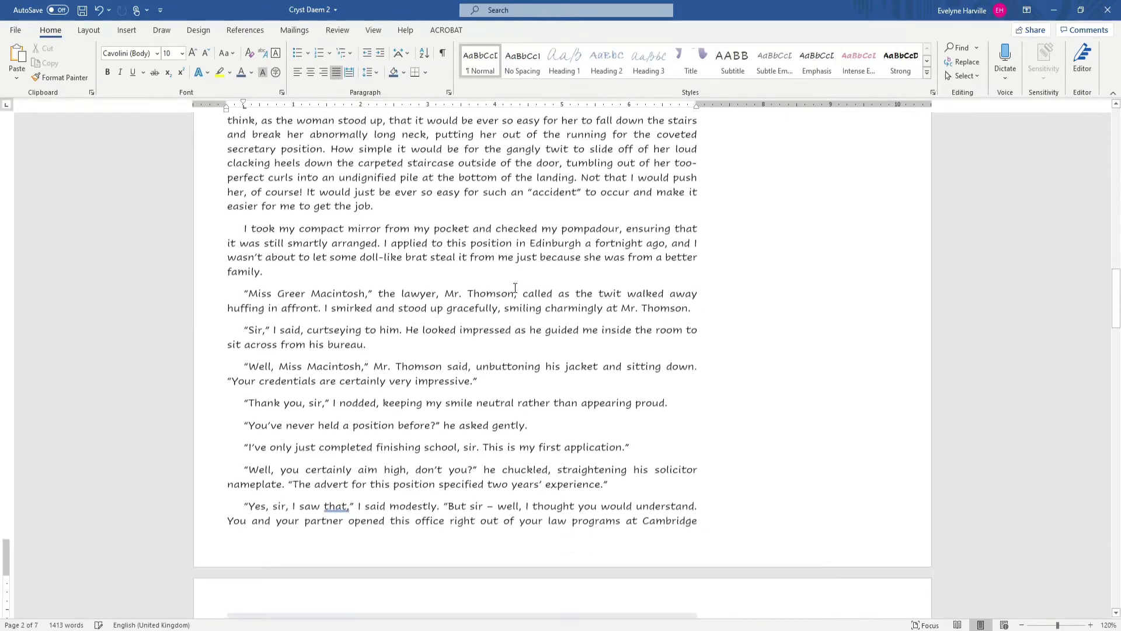
scroll(515, 288, "down", 8)
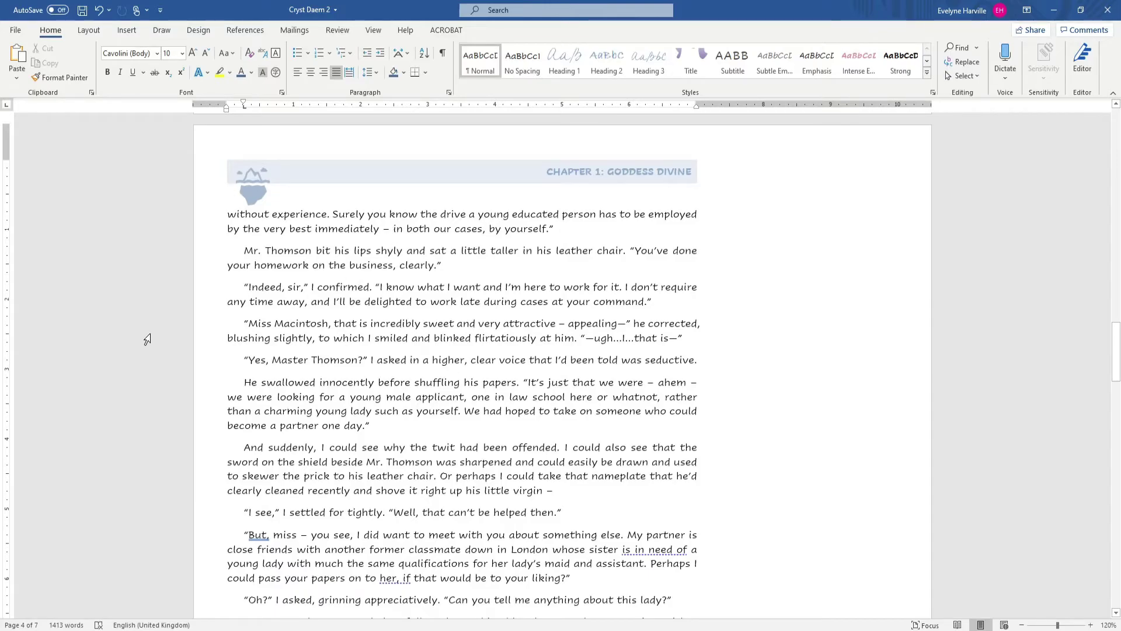
scroll(146, 333, "up", 15)
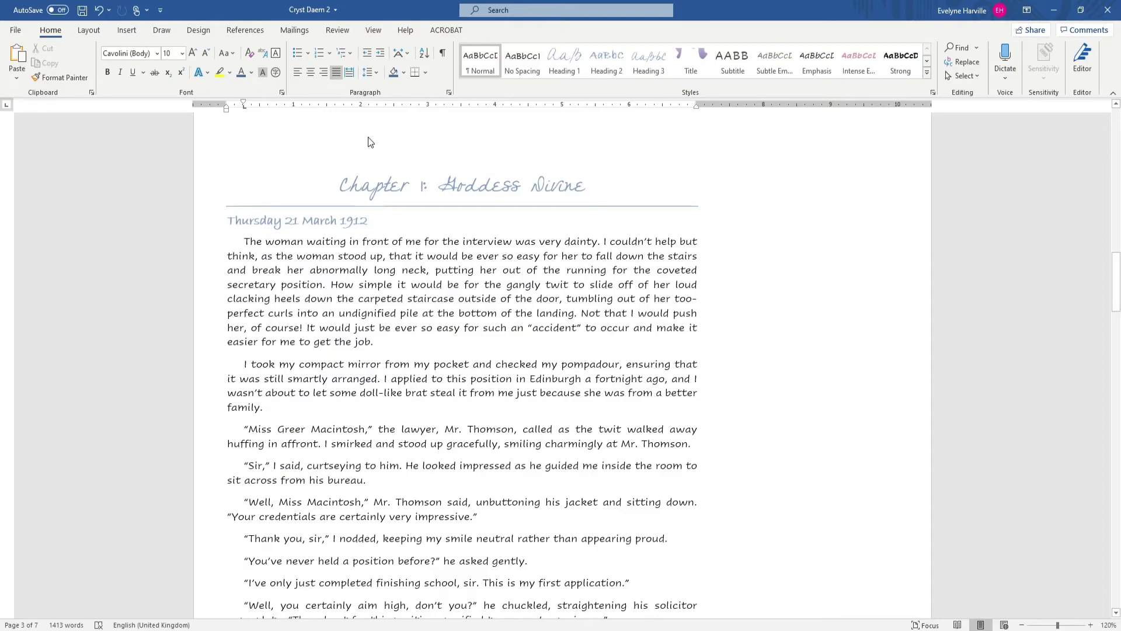
scroll(286, 170, "up", 1)
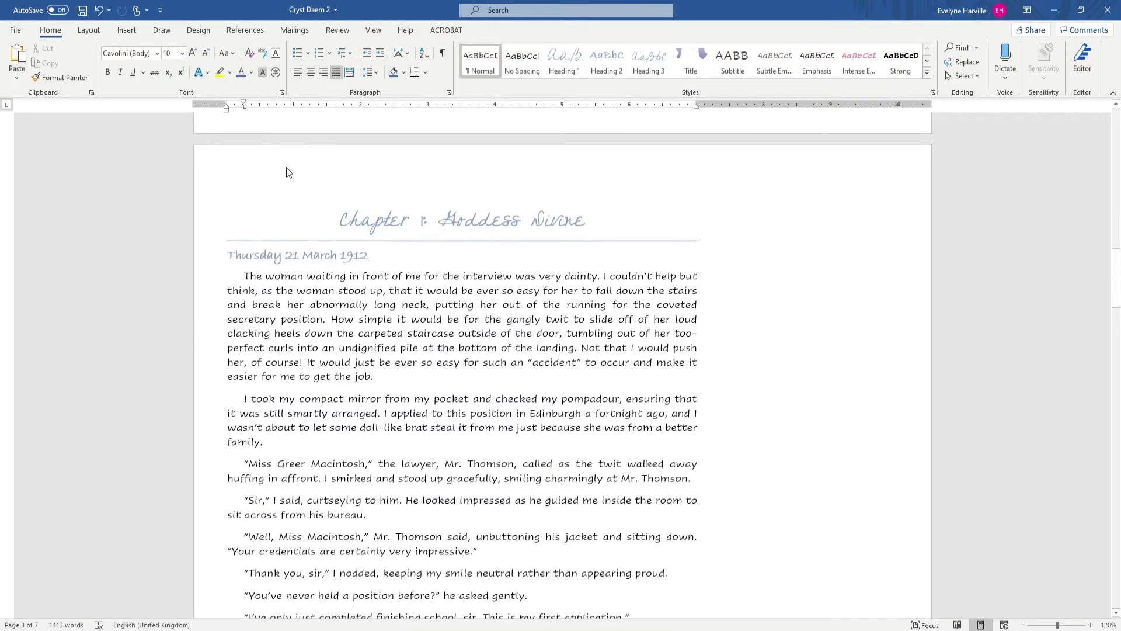
scroll(282, 173, "down", 10)
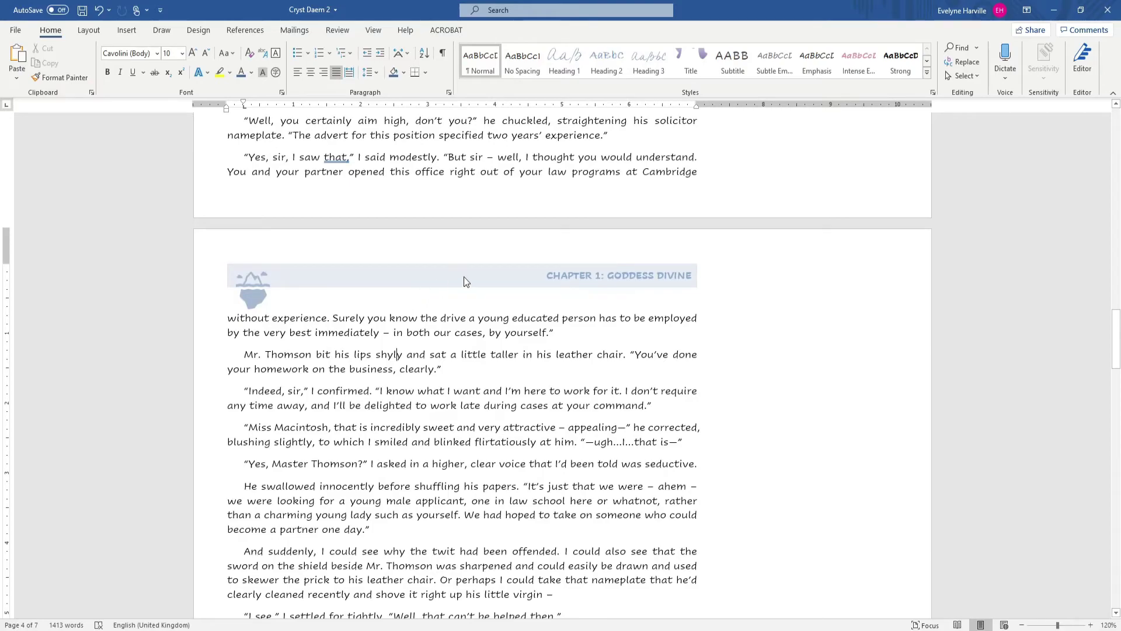
scroll(526, 297, "up", 6)
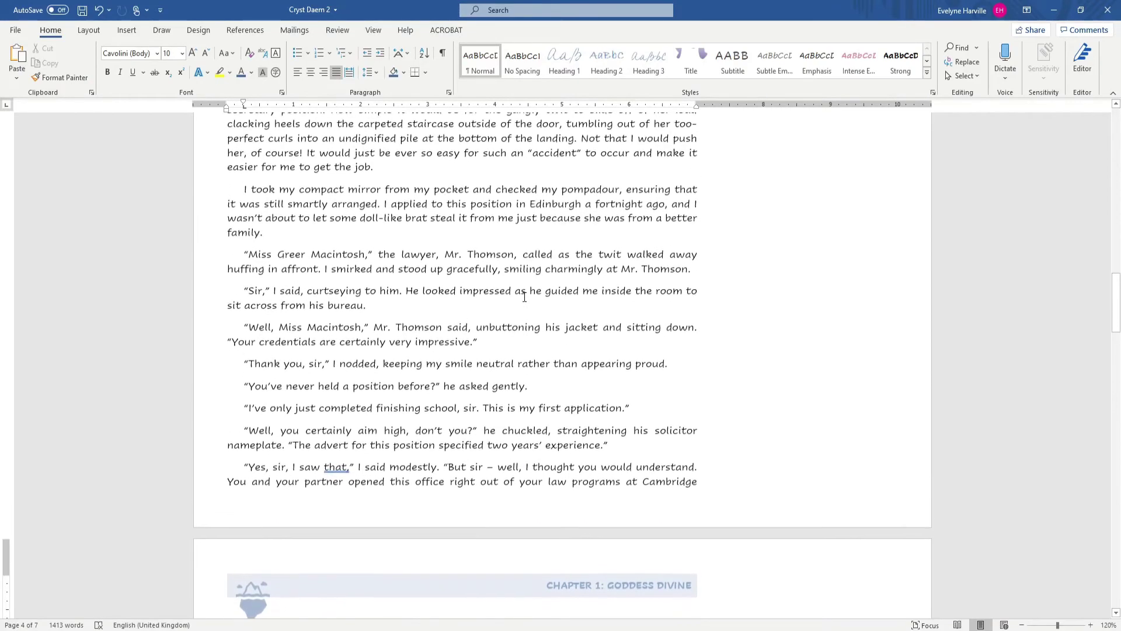
scroll(524, 297, "down", 20)
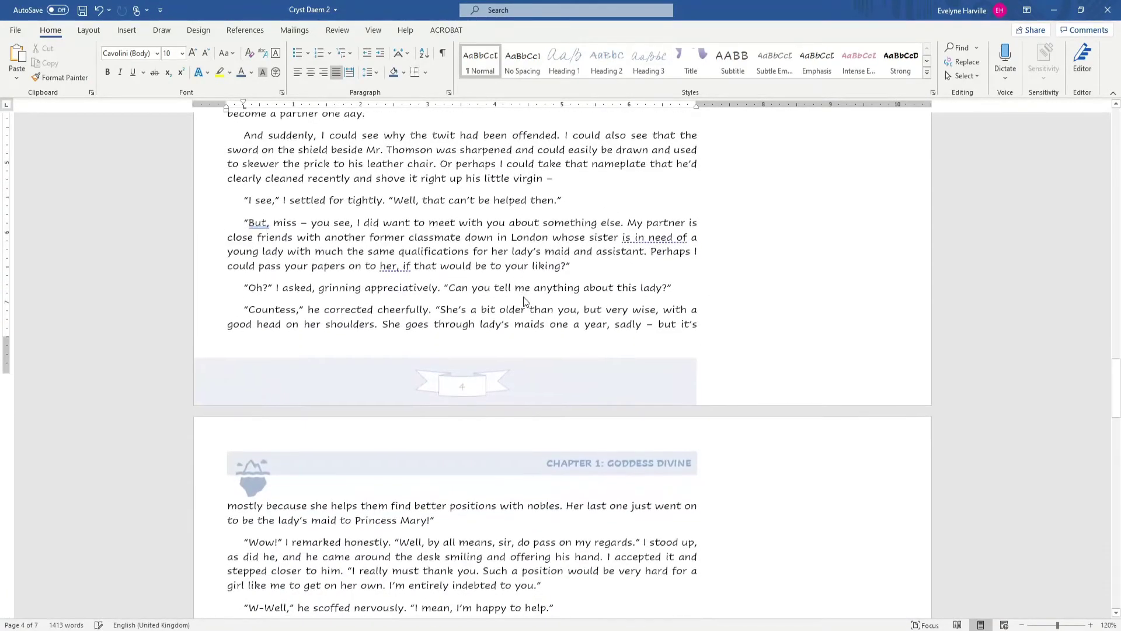
scroll(523, 296, "down", 3)
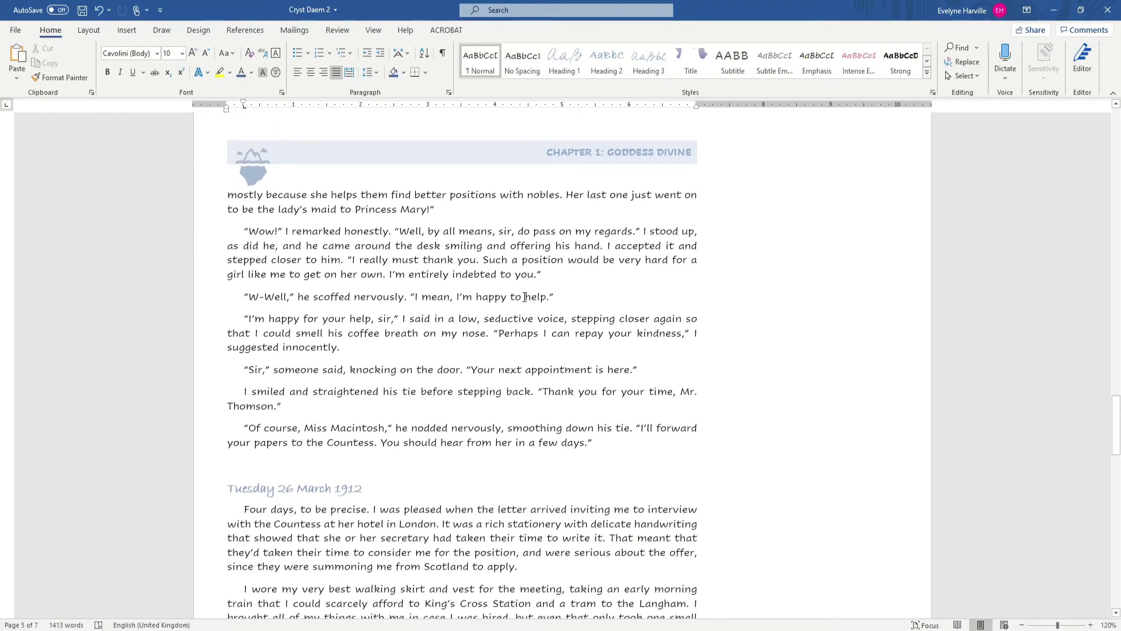
scroll(524, 296, "up", 20)
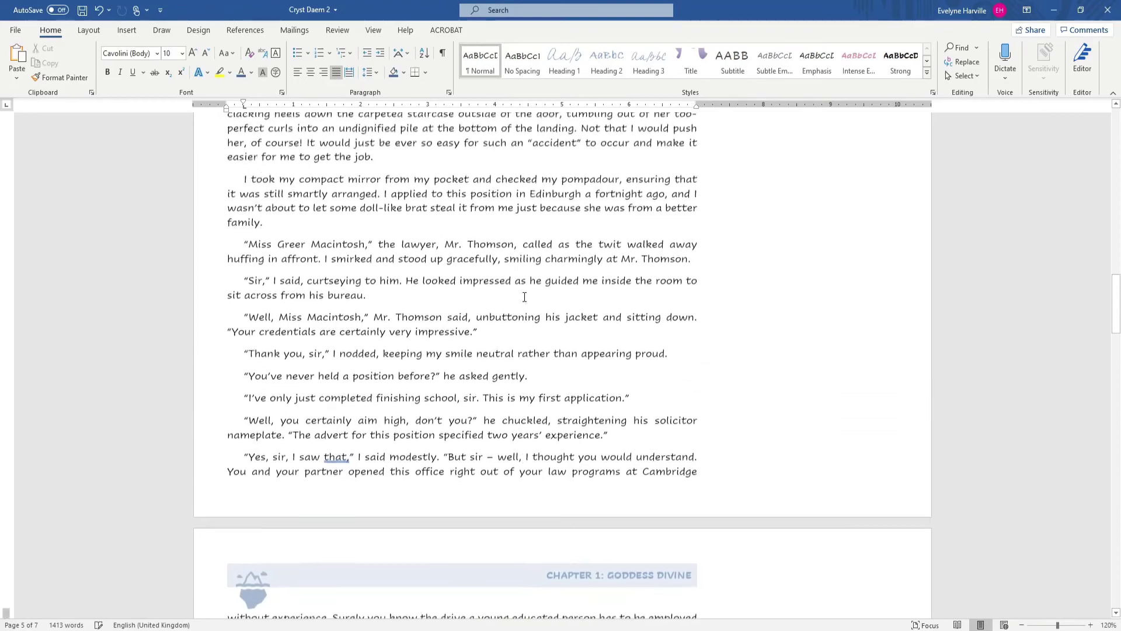
- Check the header bar, iceberg icon and page-number footer on the remaining Chapter 1 pages, down to the Chapter 2 line
scroll(525, 297, "down", 1)
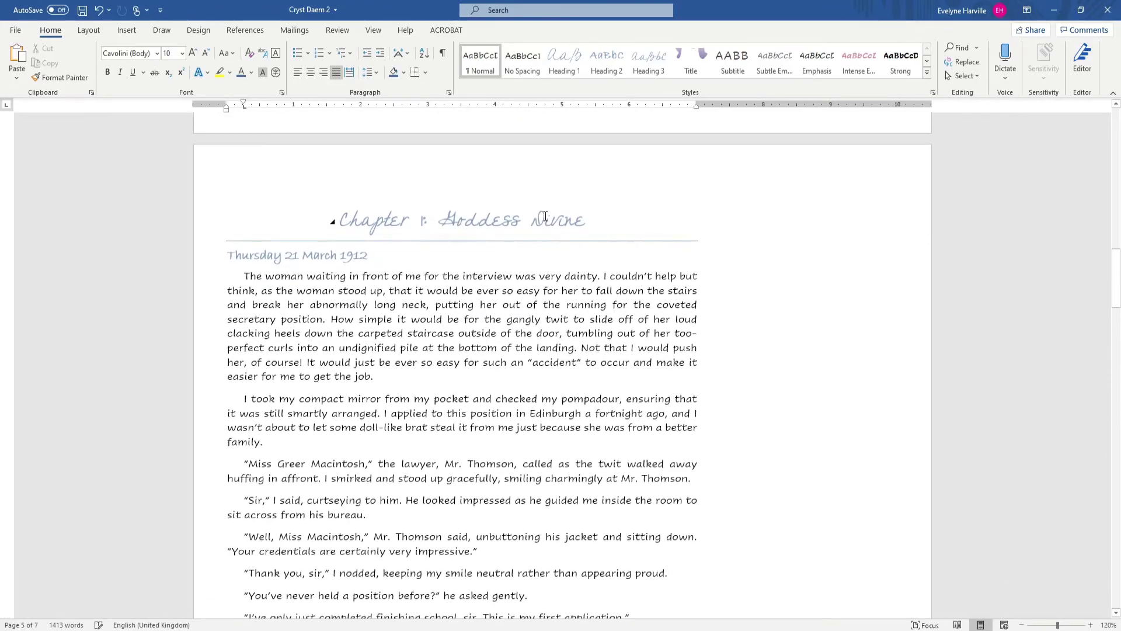
scroll(545, 216, "down", 11)
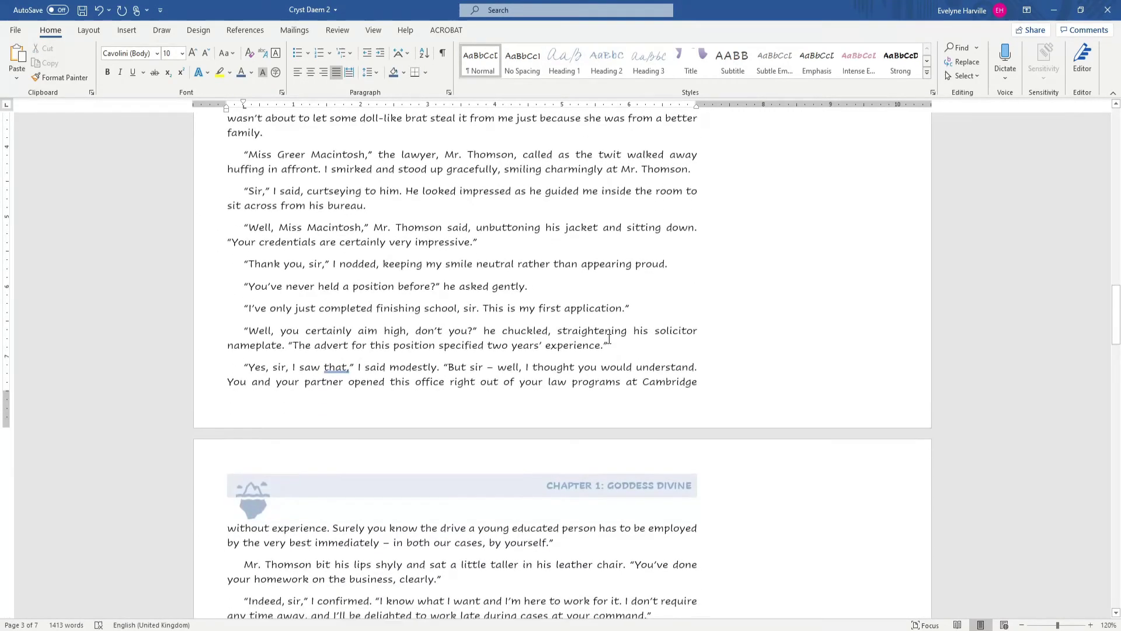
scroll(610, 338, "down", 2)
left_click(636, 231)
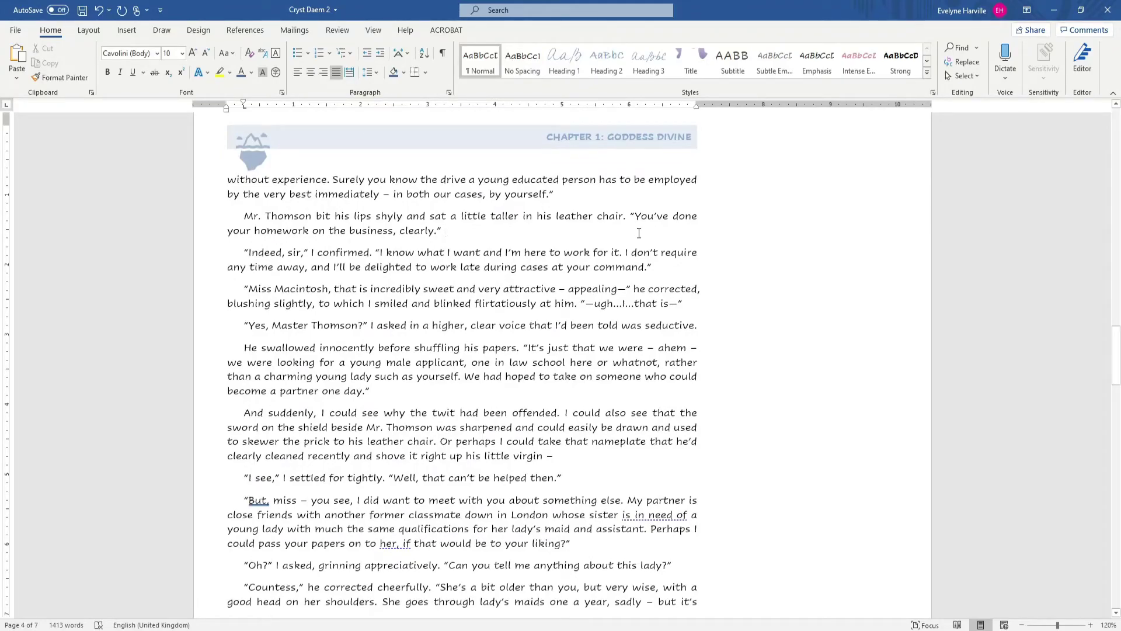
scroll(618, 250, "down", 16)
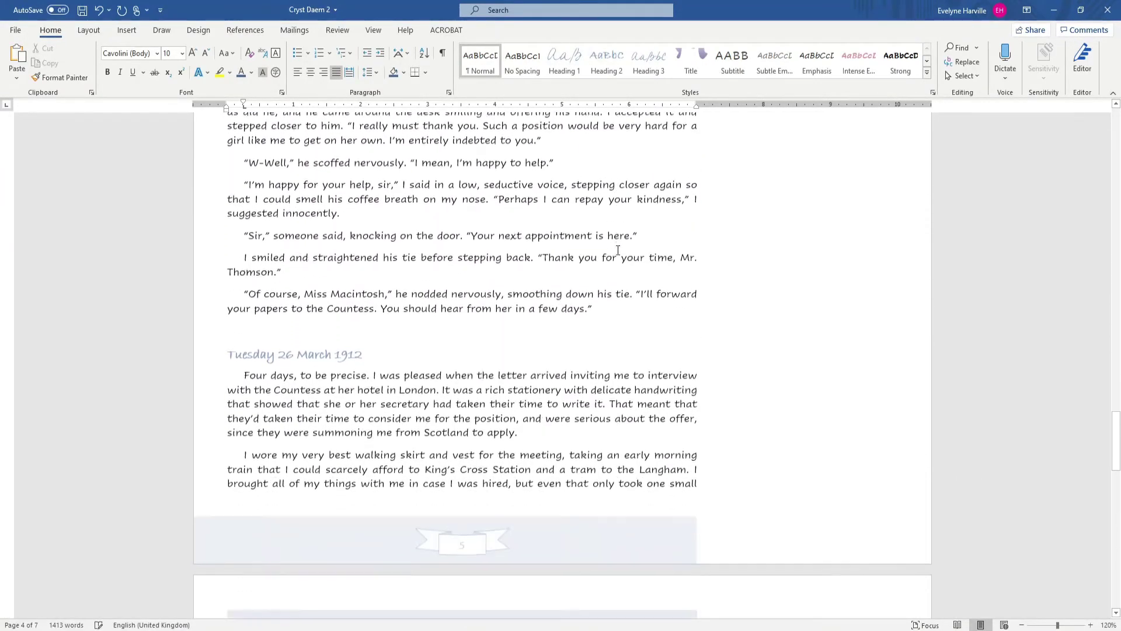
scroll(617, 250, "down", 7)
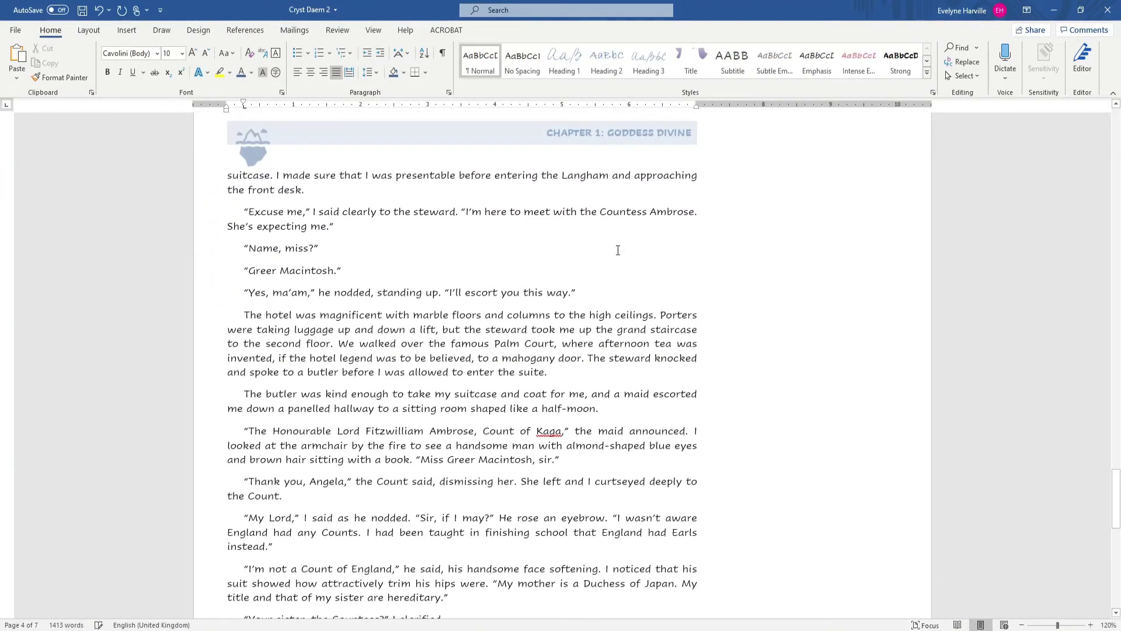
scroll(618, 250, "down", 12)
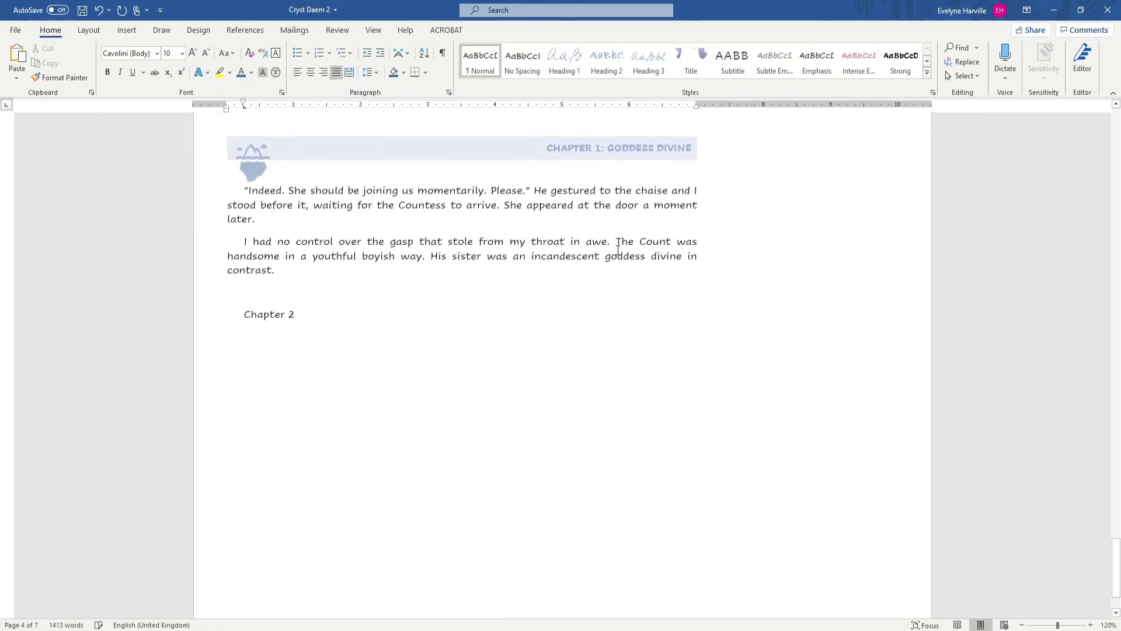
- Insert a next-page section break directly before the Chapter 2 line
left_click(243, 314)
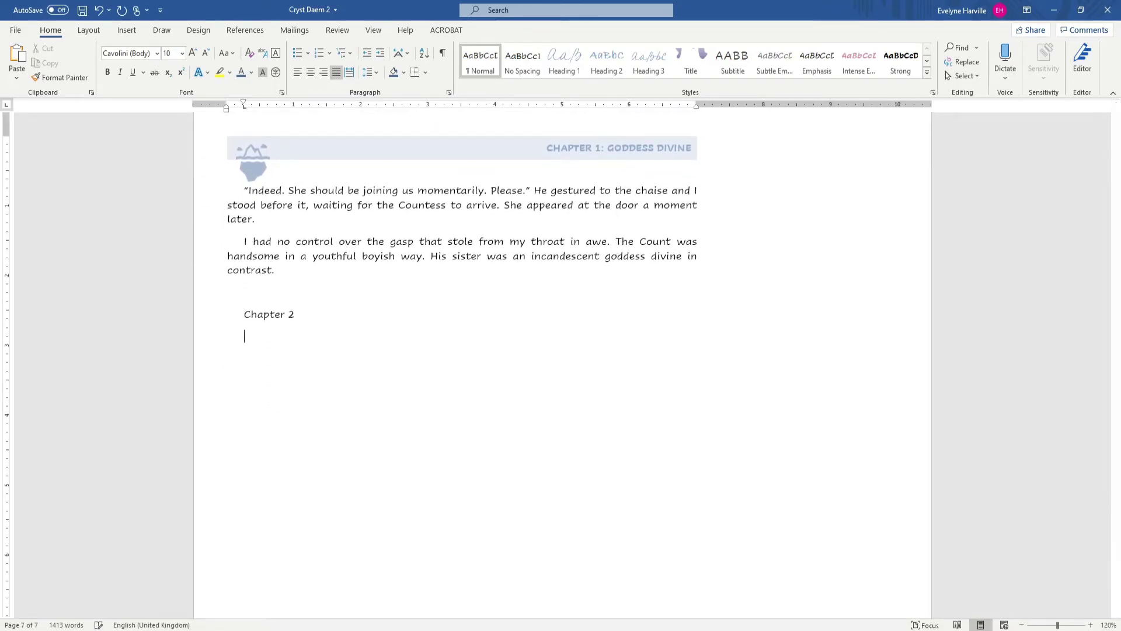
left_click(242, 314)
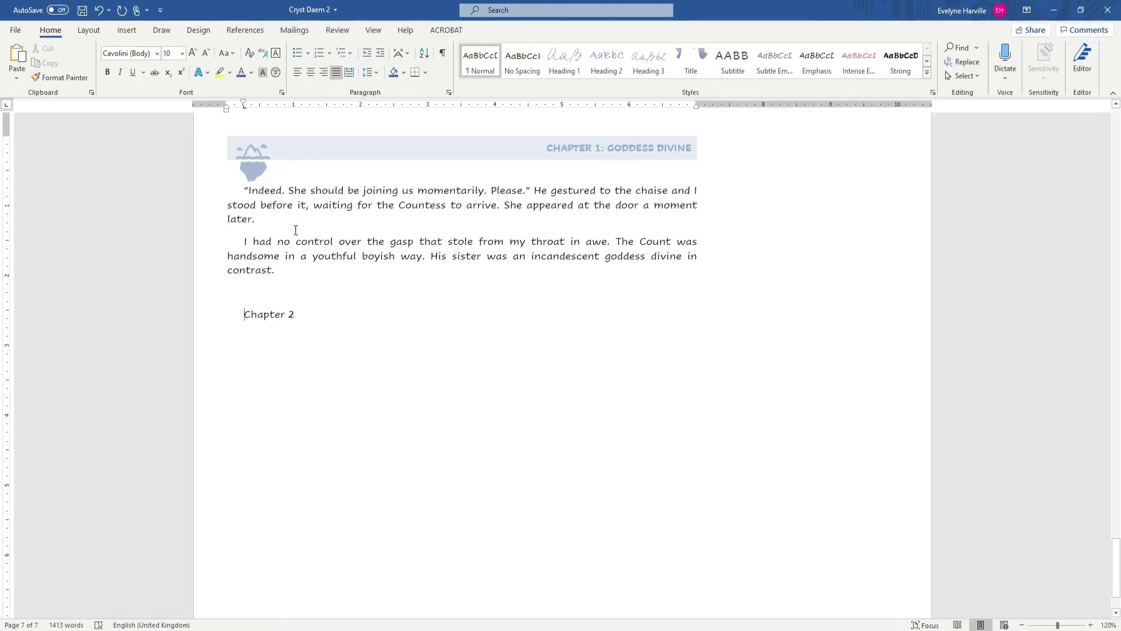
left_click(87, 33)
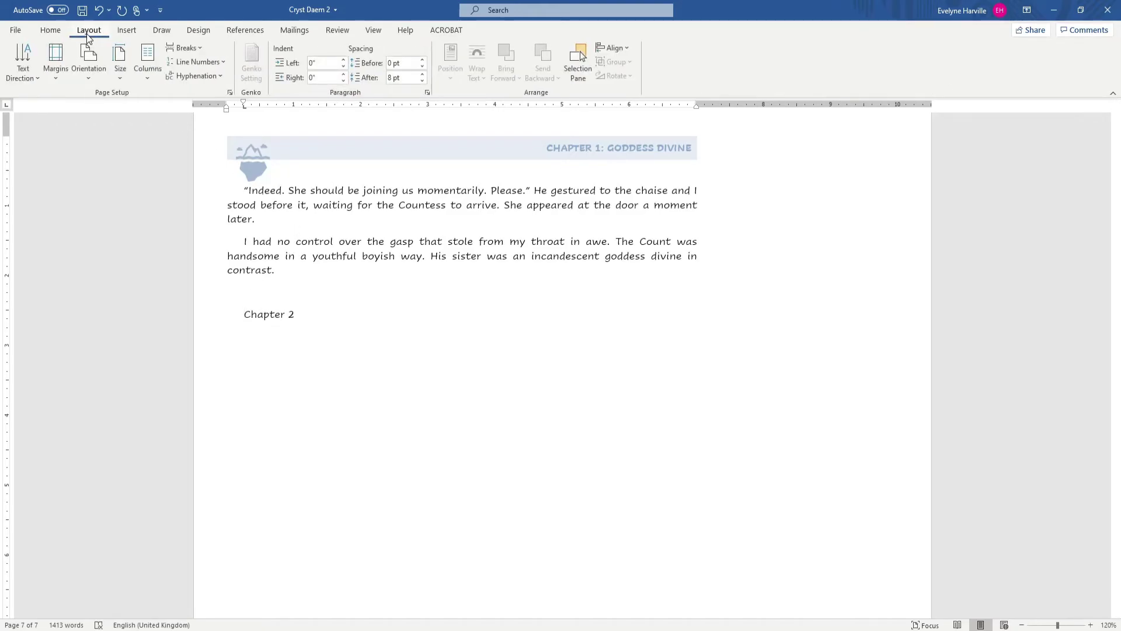
left_click(184, 48)
left_click(202, 225)
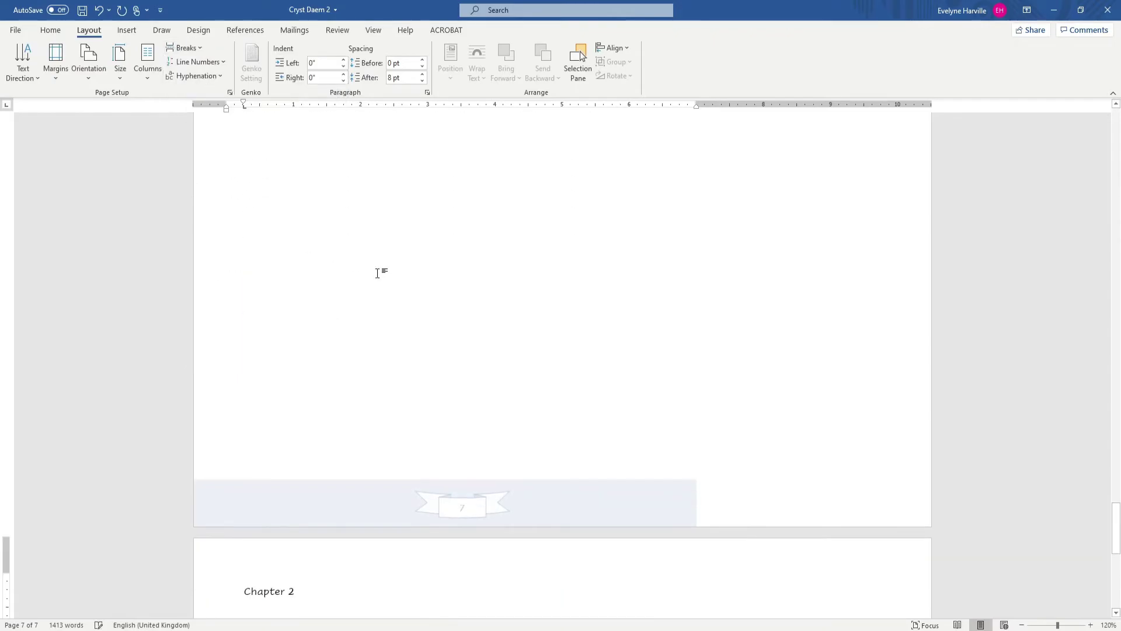
- Apply the Heading 1 style to the Chapter 2 line on the new page
scroll(377, 272, "down", 5)
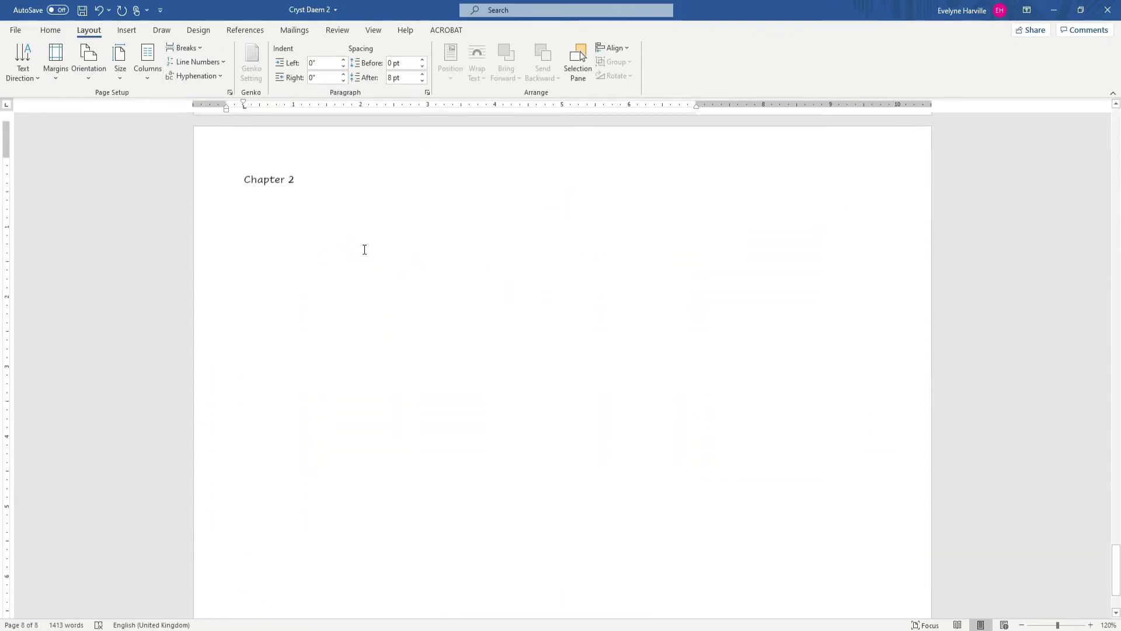
left_click(200, 174)
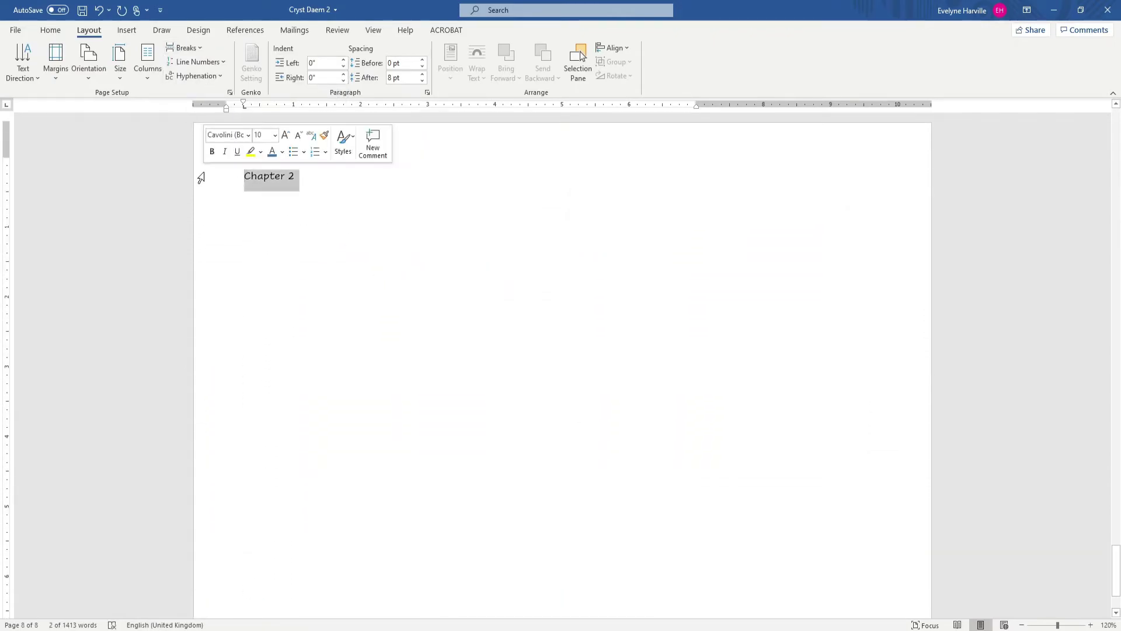
left_click(50, 30)
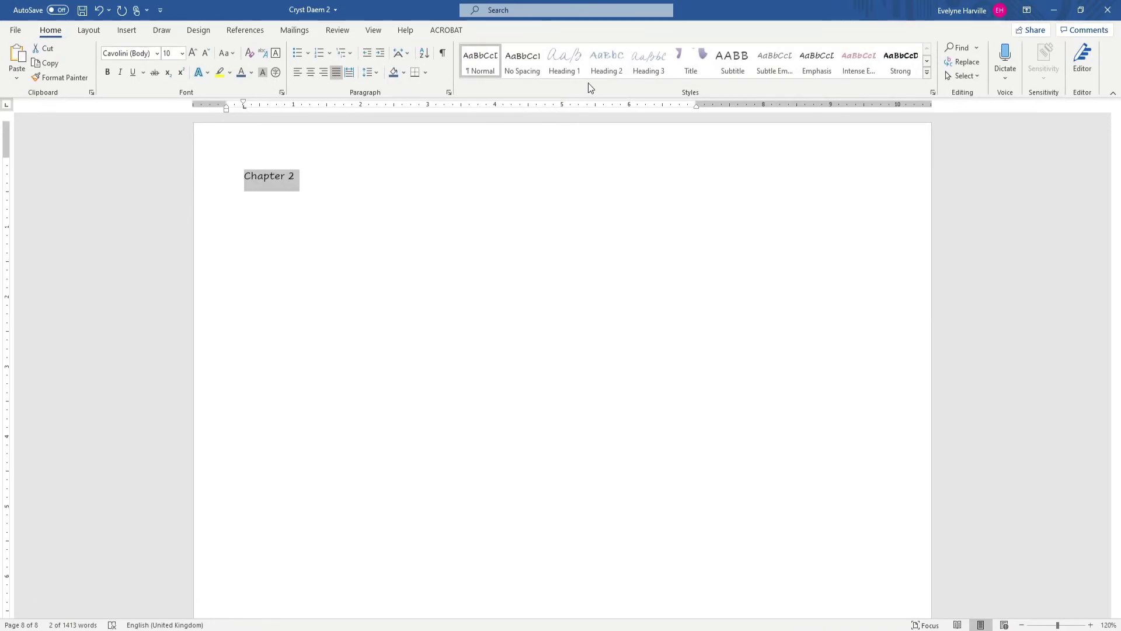
left_click(565, 57)
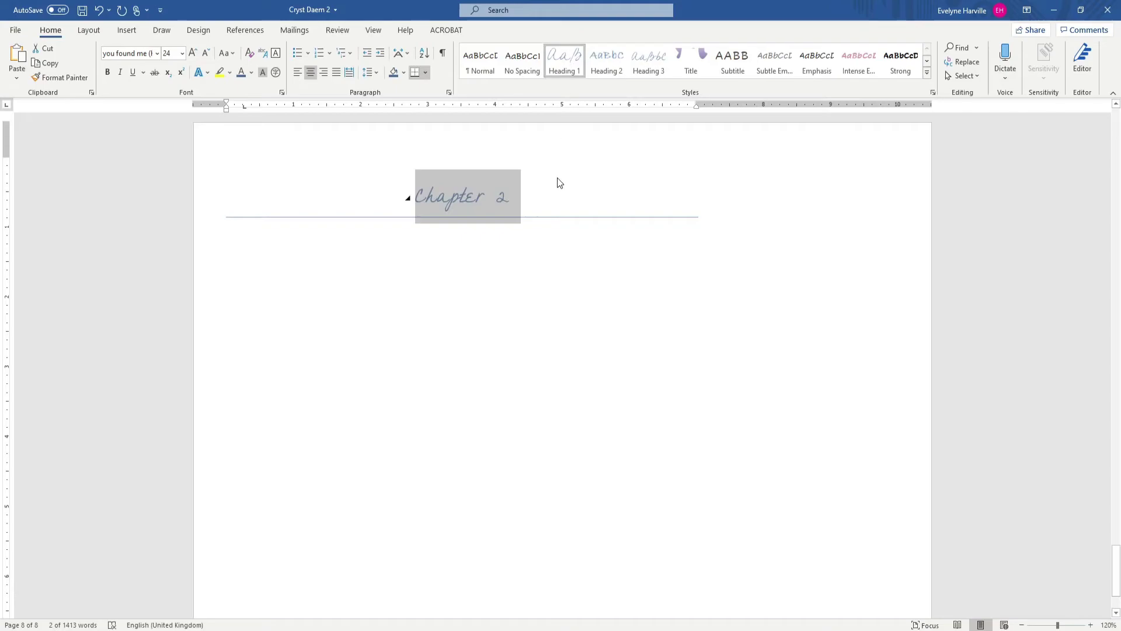
left_click(560, 196)
- Add a line reading "Date" in the Heading 2 style beneath the Chapter 2 title
key("Return")
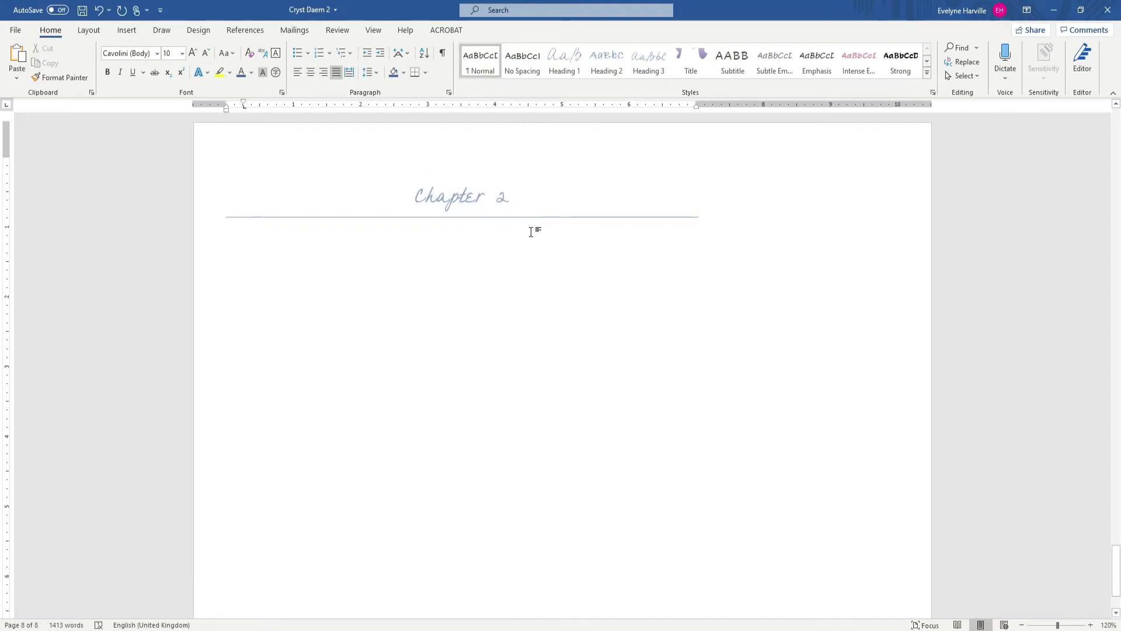
left_click(541, 196)
key("Down")
left_click(608, 65)
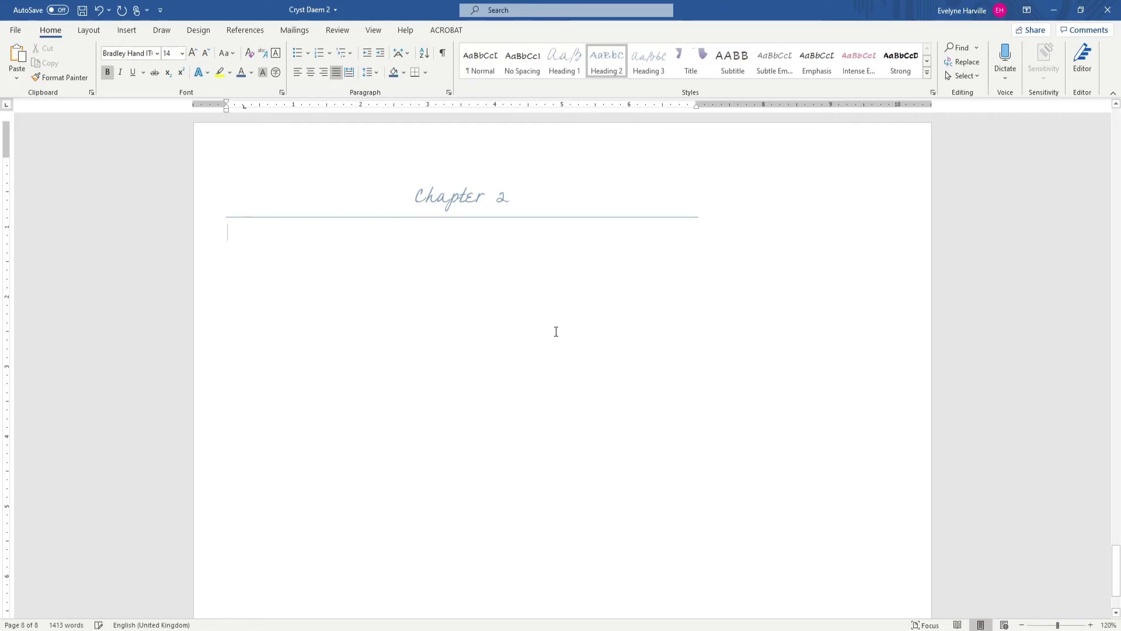
type("Date")
- Unlink the first-page header of the Chapter 2 section from the previous section and close the header
double_click(564, 156)
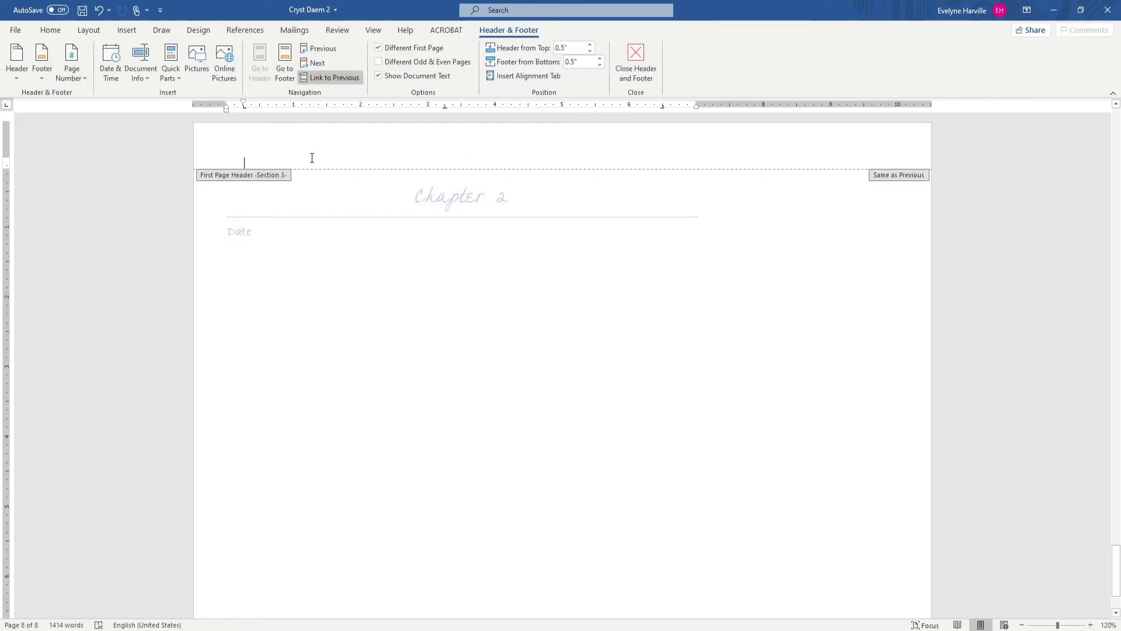
scroll(345, 240, "up", 15)
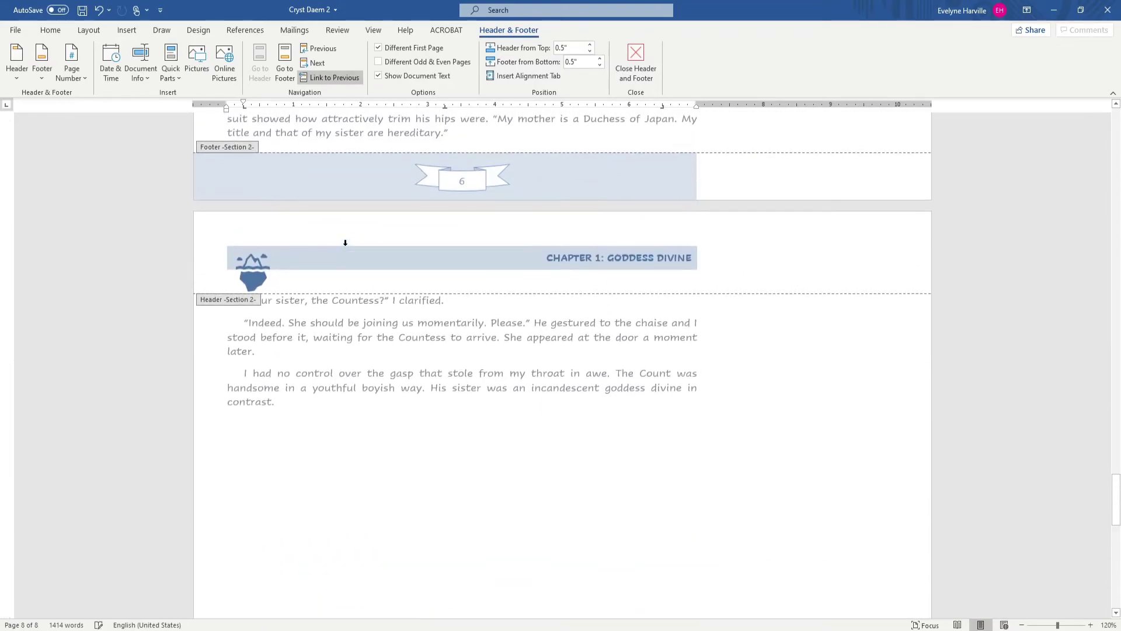
scroll(345, 243, "down", 1)
scroll(289, 317, "down", 20)
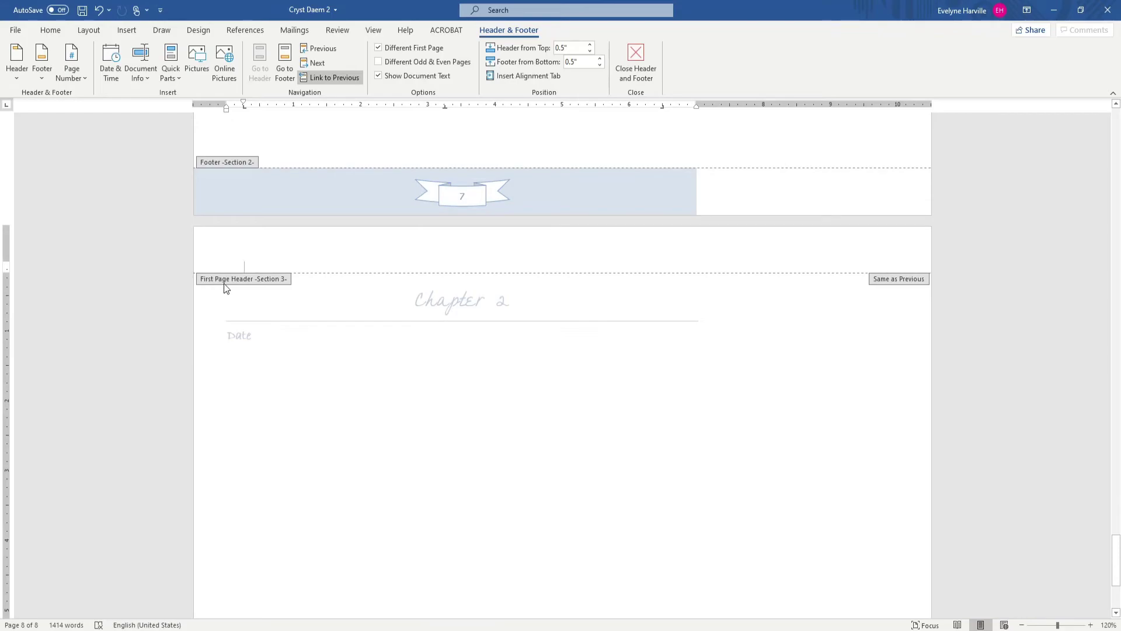
left_click(289, 261)
left_click(314, 80)
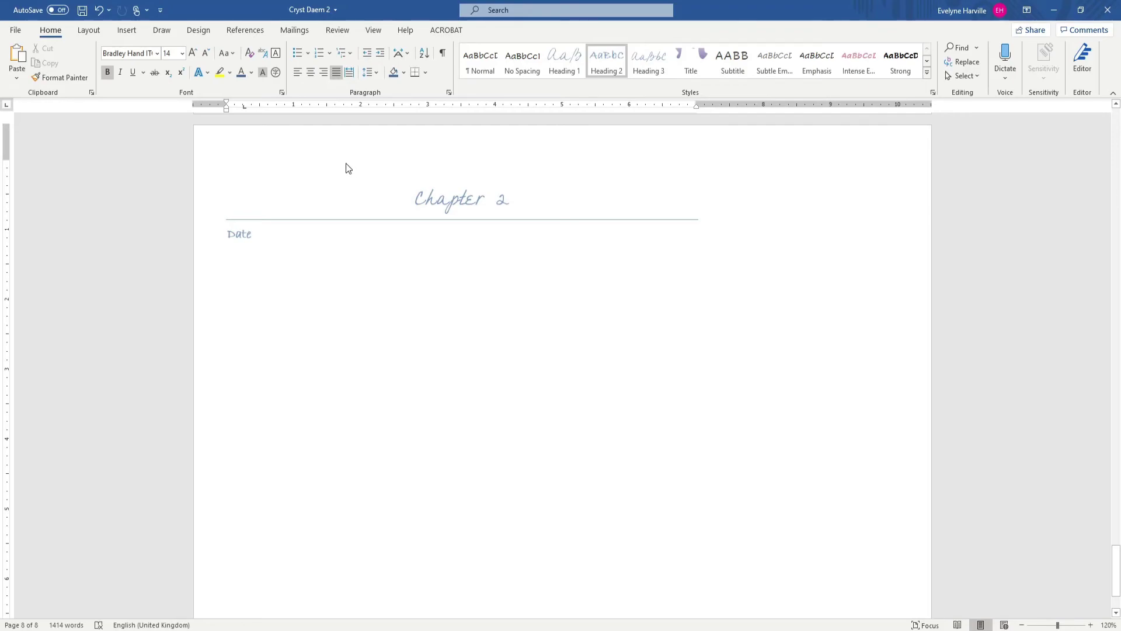
left_click(237, 31)
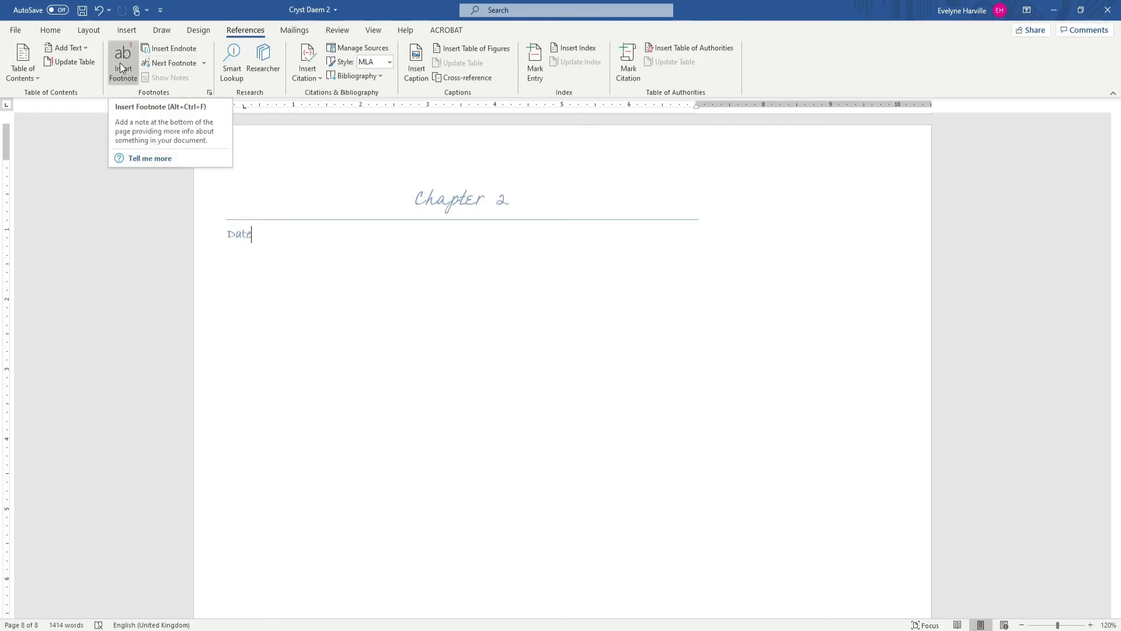
left_click(302, 32)
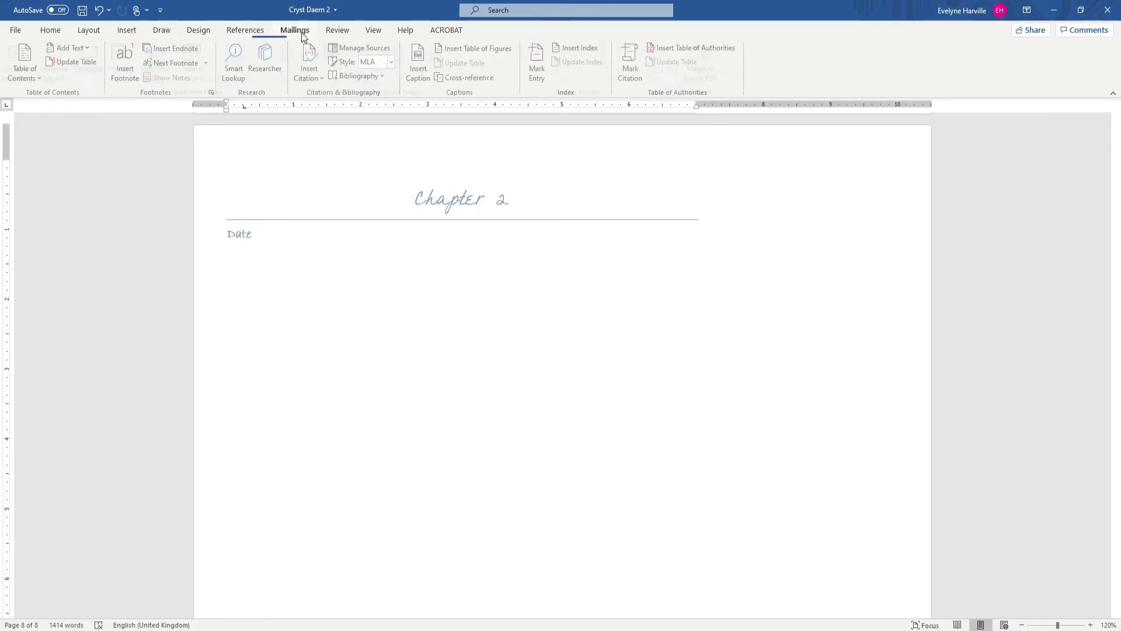
left_click(335, 32)
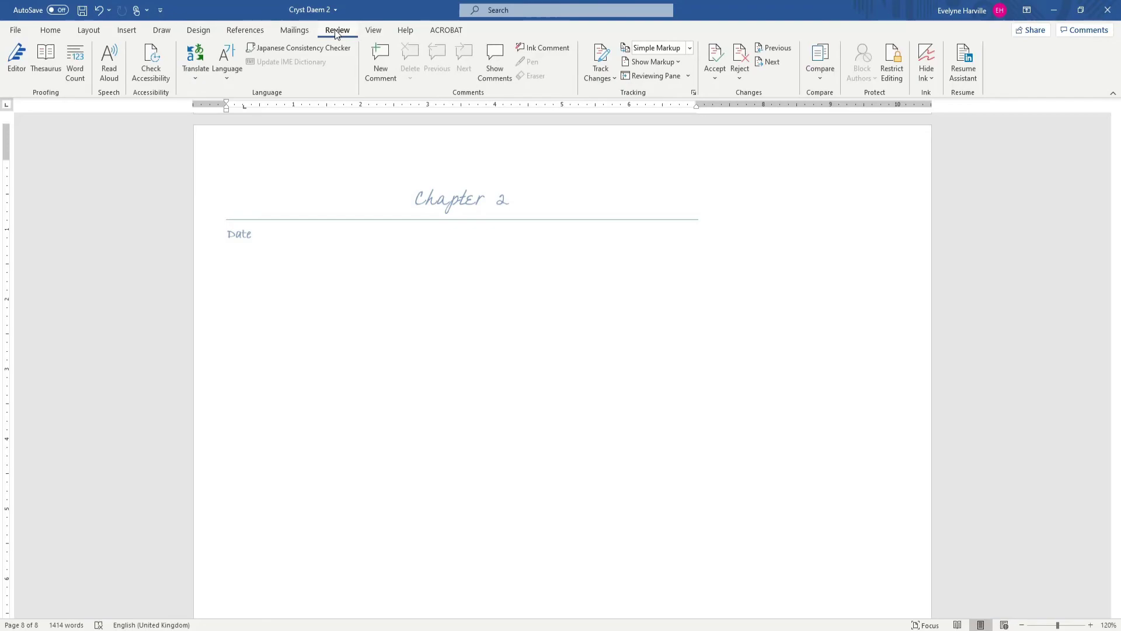
left_click(197, 32)
left_click(161, 33)
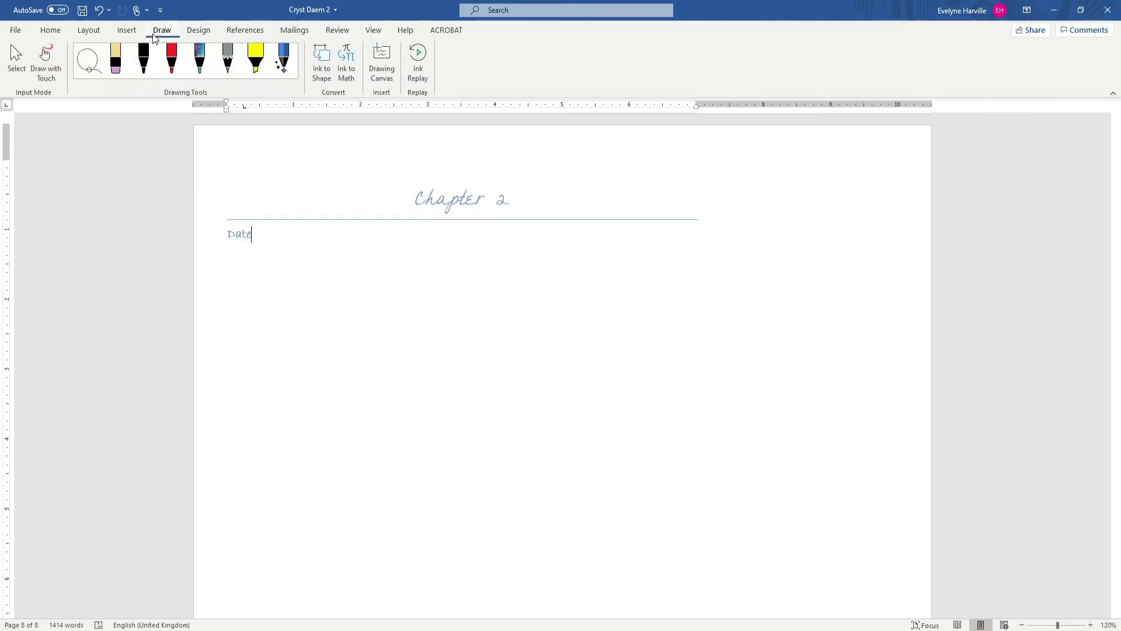
left_click(128, 34)
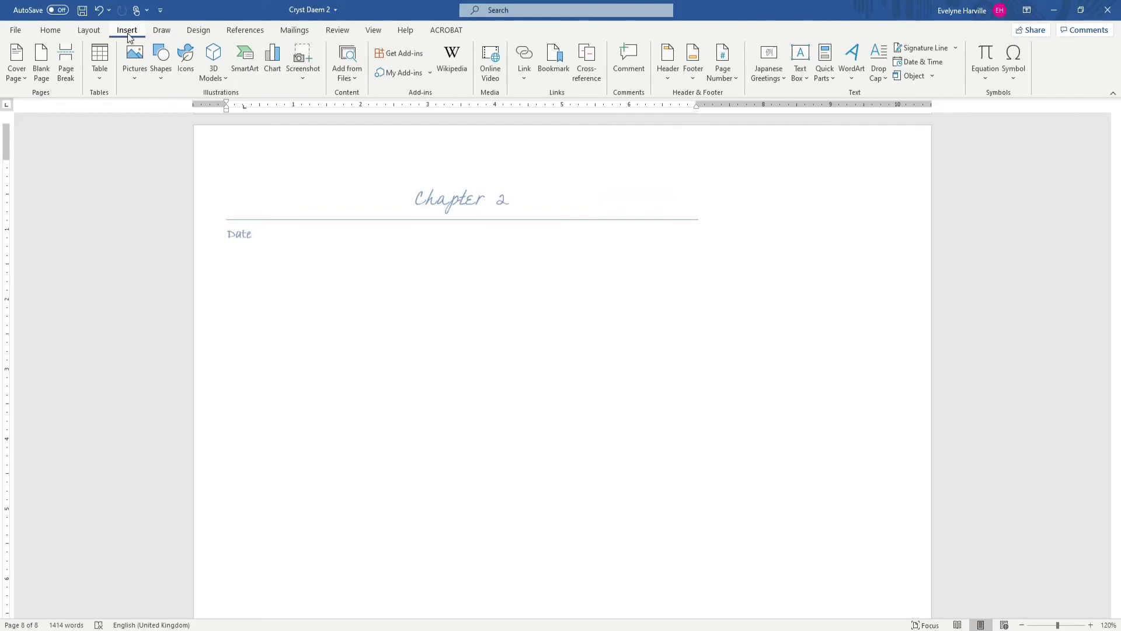
left_click(89, 31)
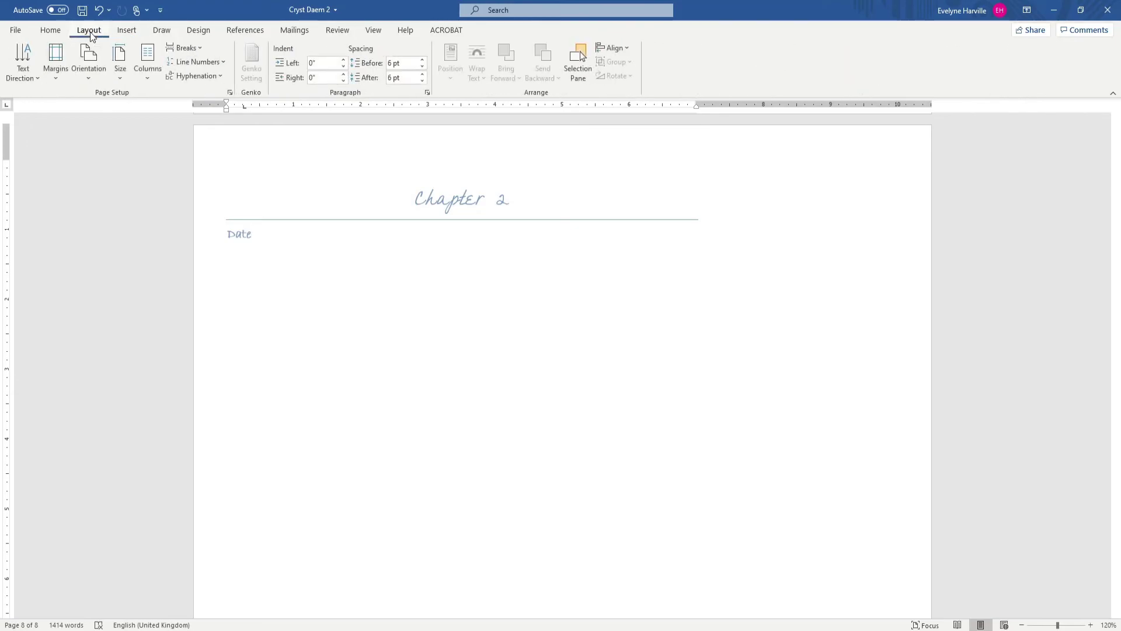
left_click(44, 34)
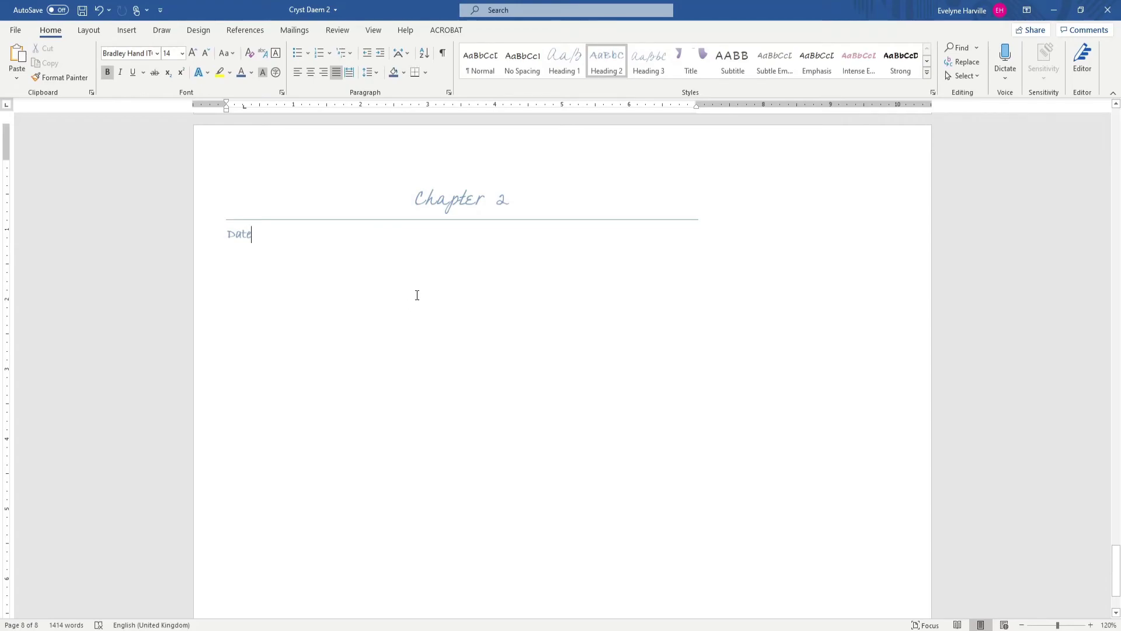
- Reduce the height of the sinking-ship picture on the cover page to 5.8" to make room for the A DRABBLE subtitle
scroll(415, 311, "up", 10)
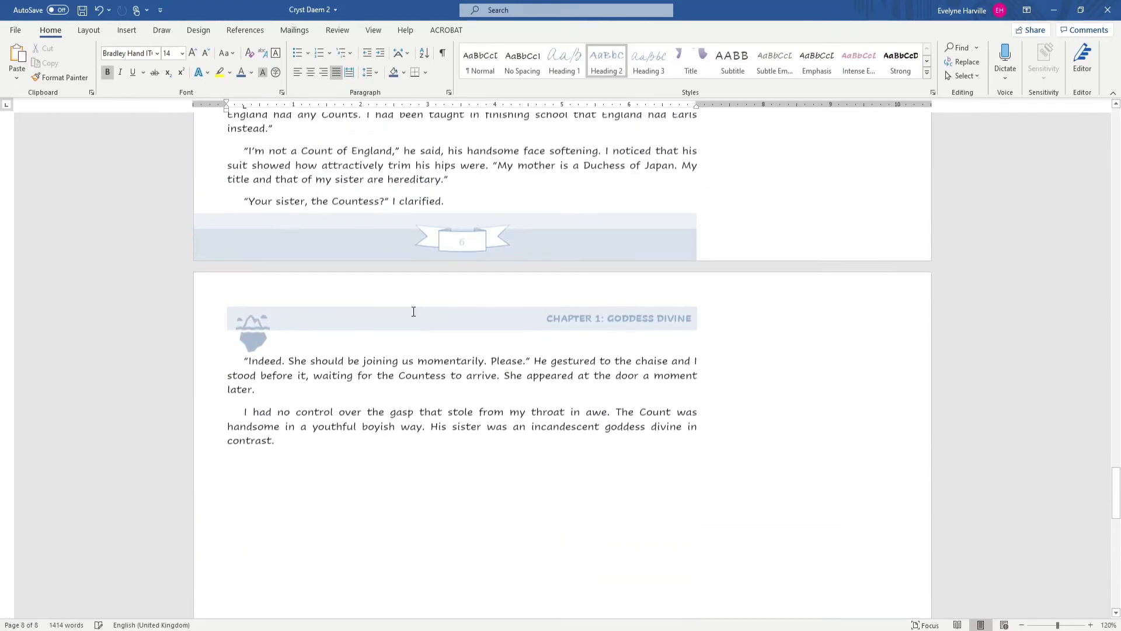
scroll(413, 311, "up", 15)
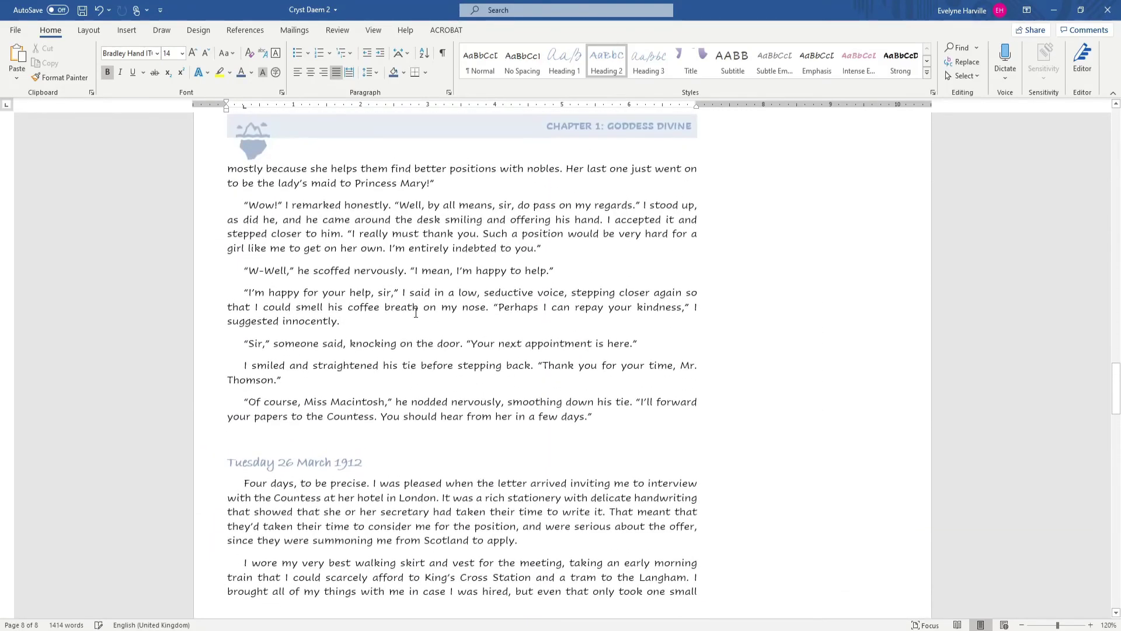
scroll(416, 313, "up", 15)
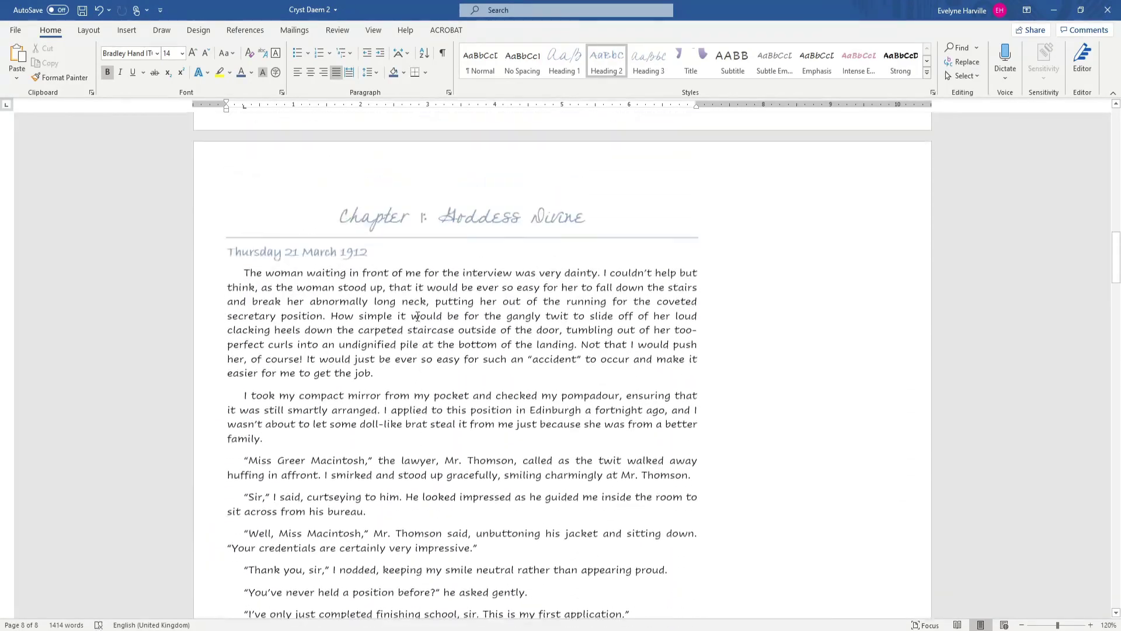
scroll(416, 316, "up", 15)
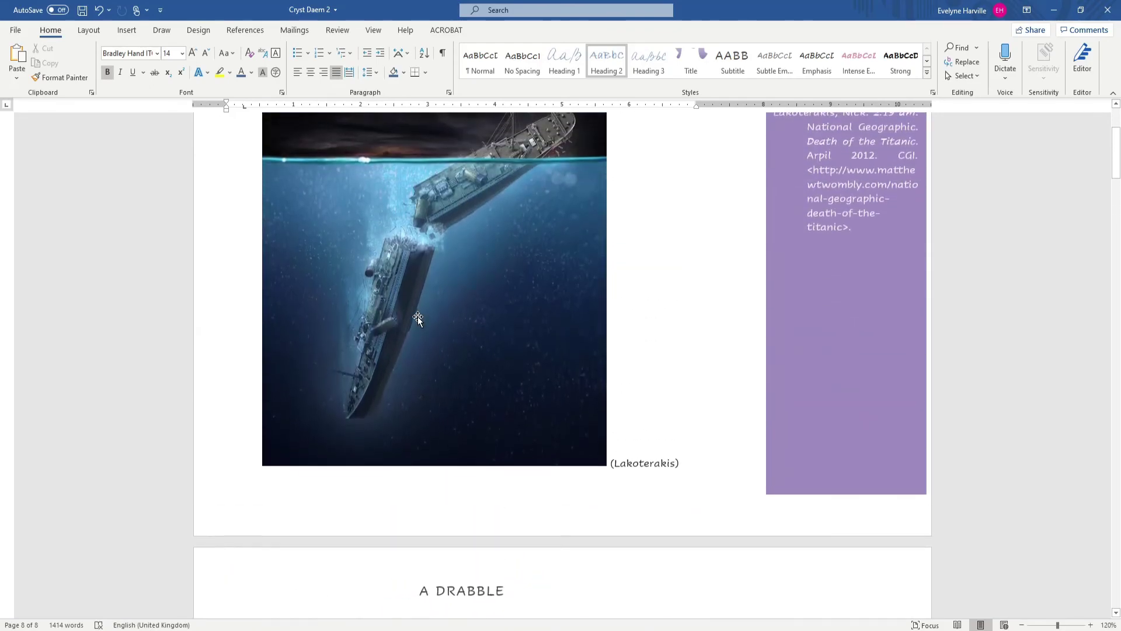
scroll(419, 316, "up", 4)
scroll(511, 311, "down", 7)
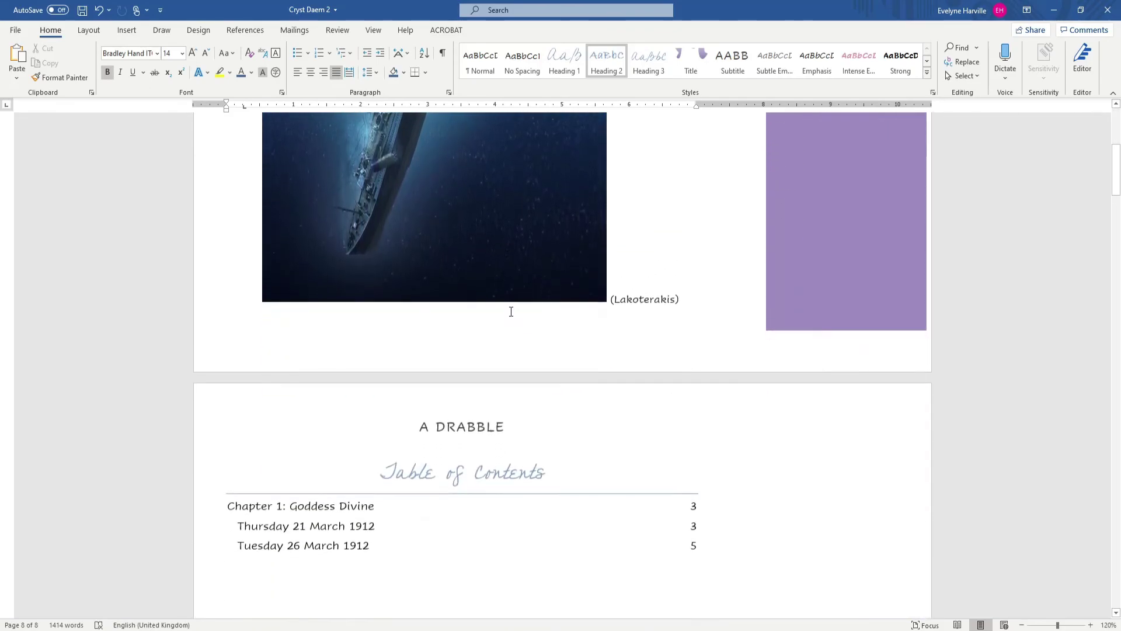
left_click(511, 311)
left_click(704, 299)
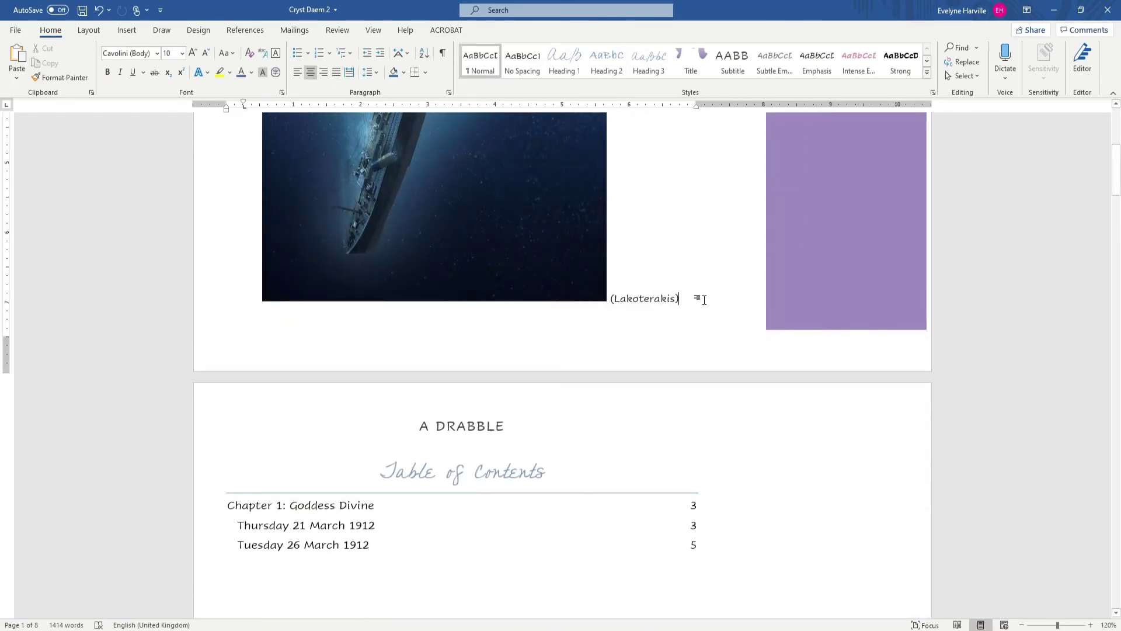
scroll(587, 287, "up", 3)
left_click(587, 288)
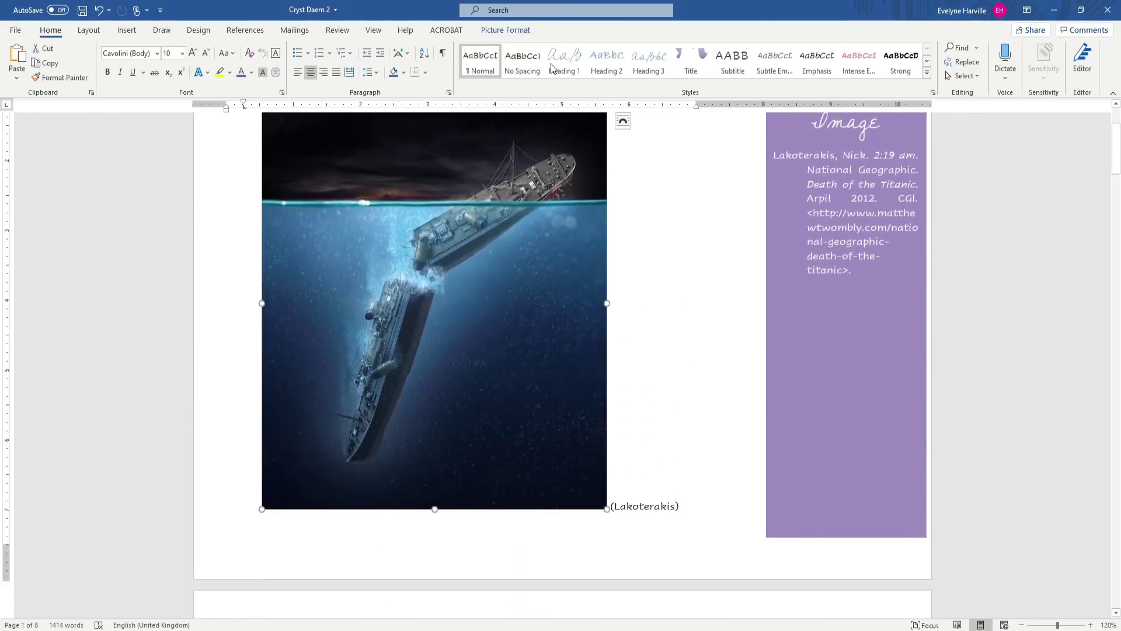
left_click(529, 31)
left_click(1095, 57)
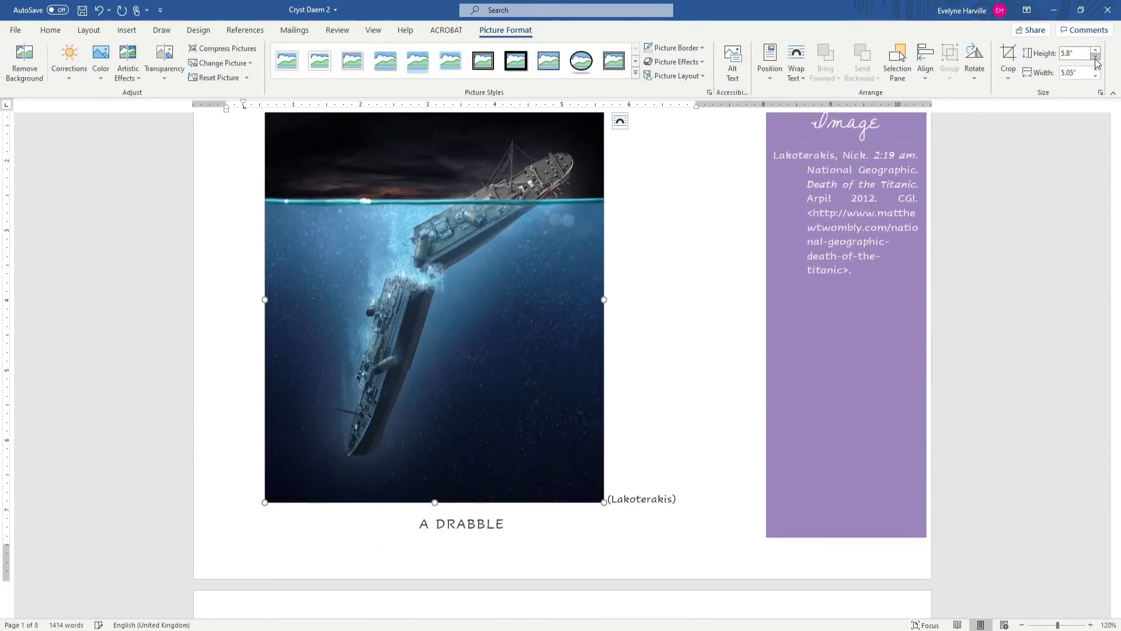
- Review the layout of the cover page, the table of contents and the Chapter 1 pages with their headers and footers
left_click(528, 523)
scroll(678, 513, "up", 3)
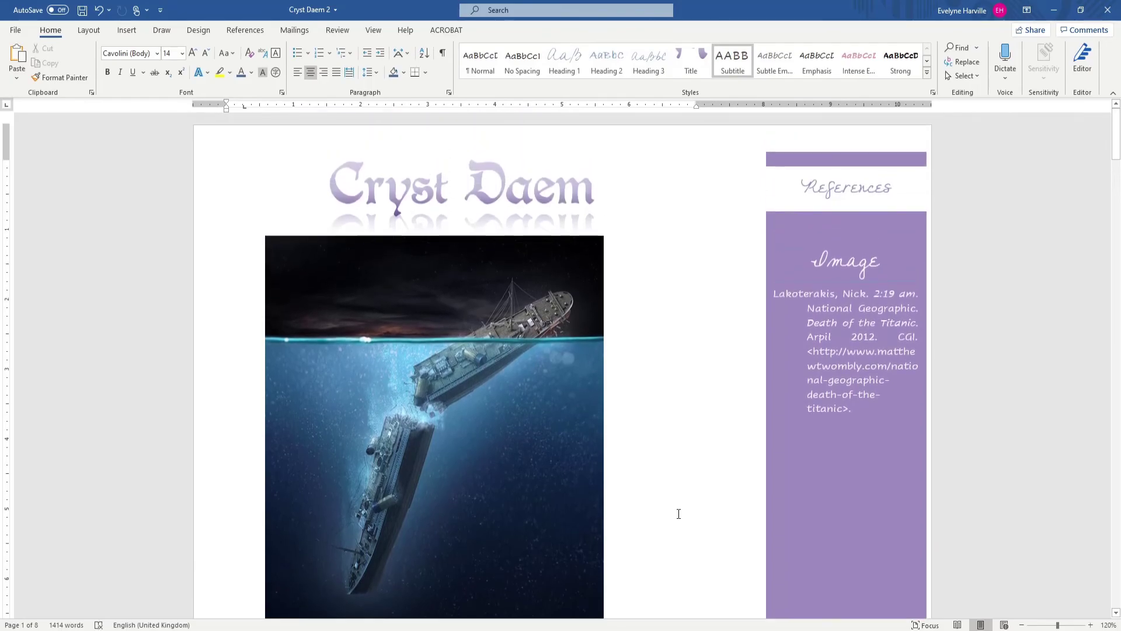
scroll(708, 362, "down", 5)
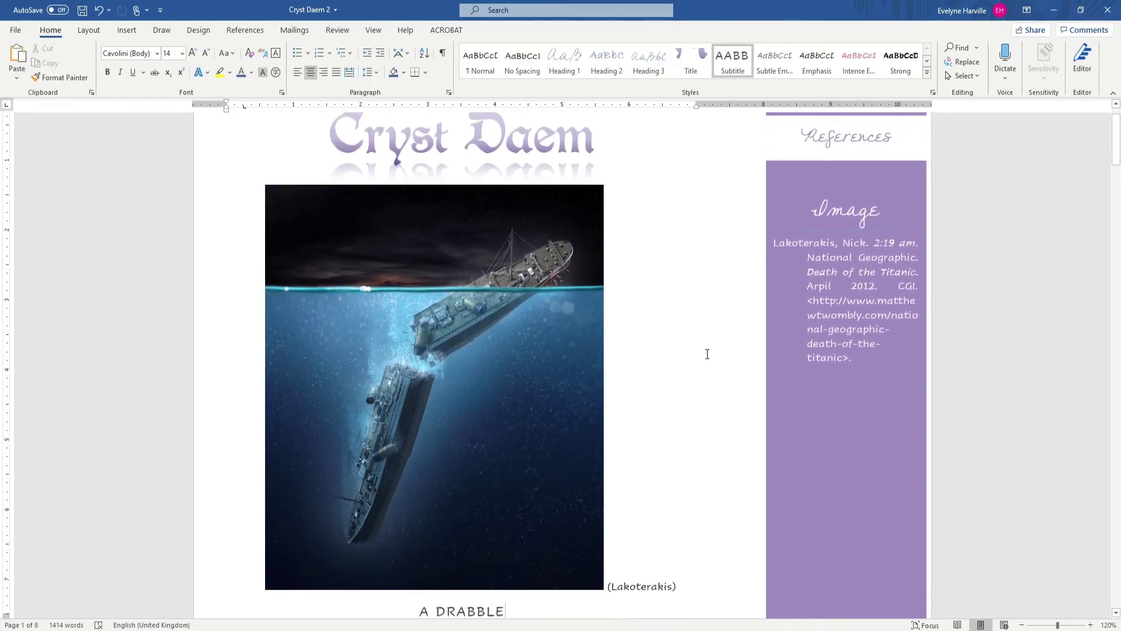
scroll(707, 354, "down", 3)
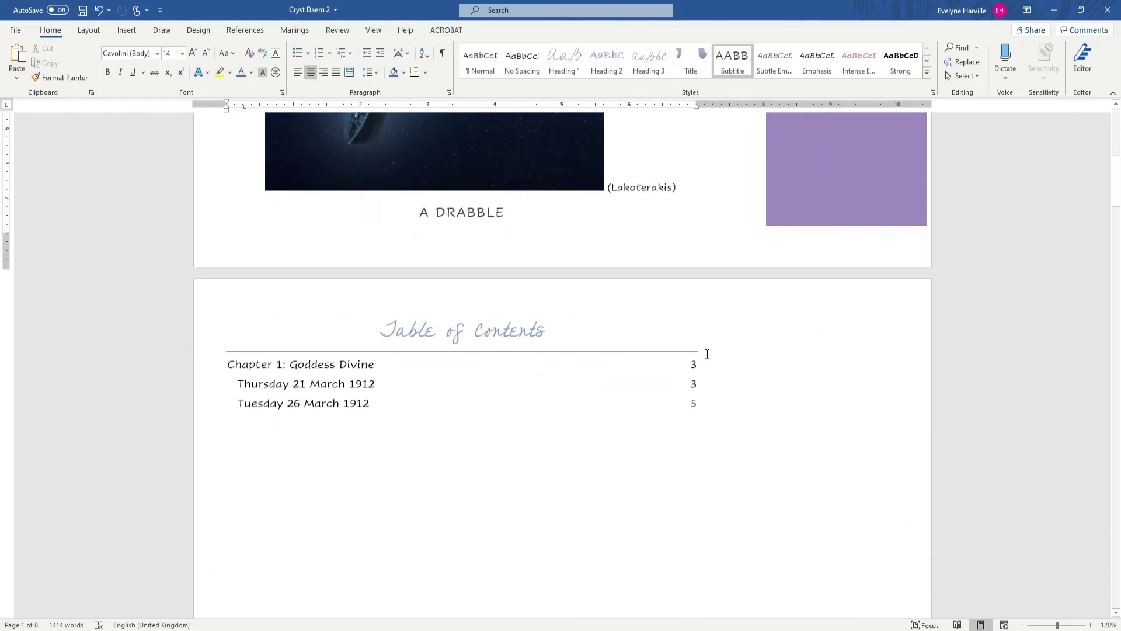
scroll(740, 347, "up", 1)
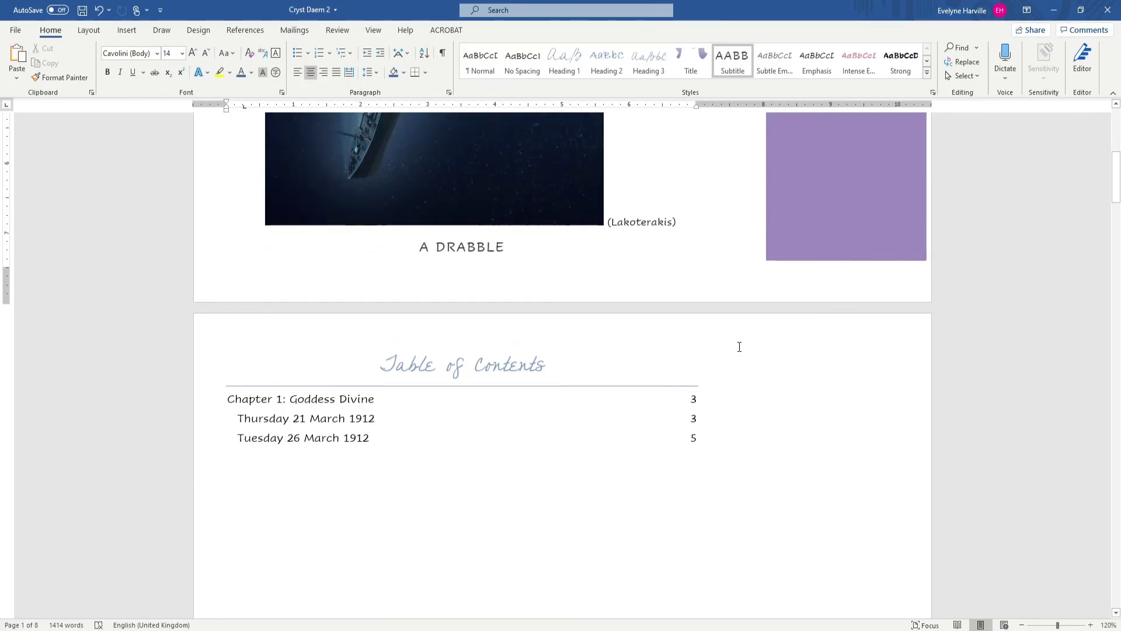
scroll(739, 346, "down", 20)
scroll(740, 347, "down", 18)
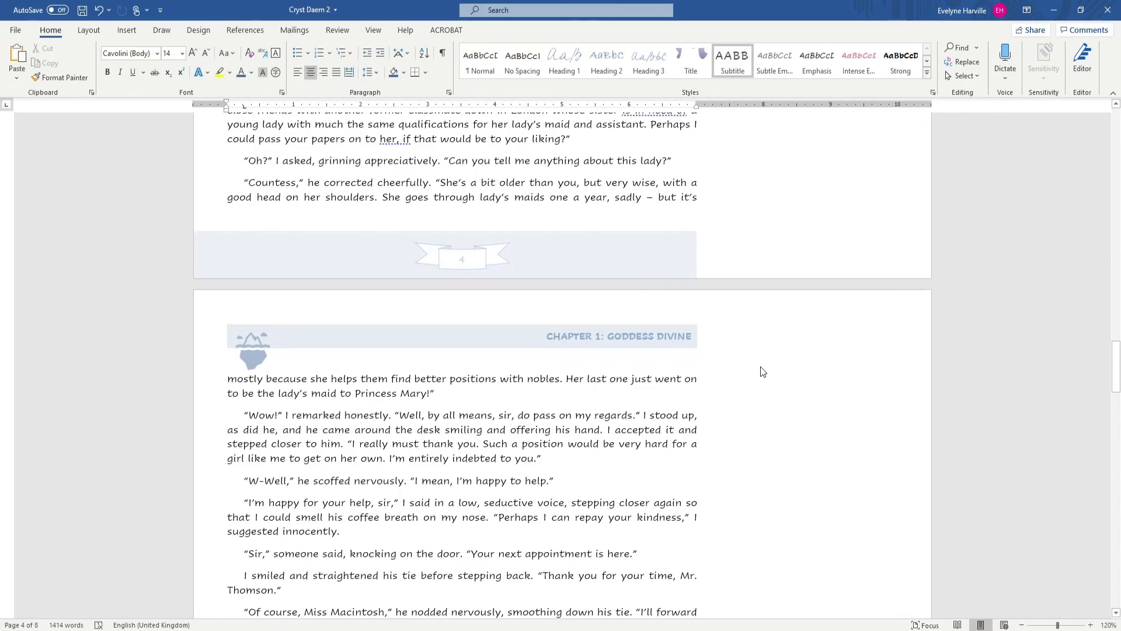
scroll(760, 366, "up", 15)
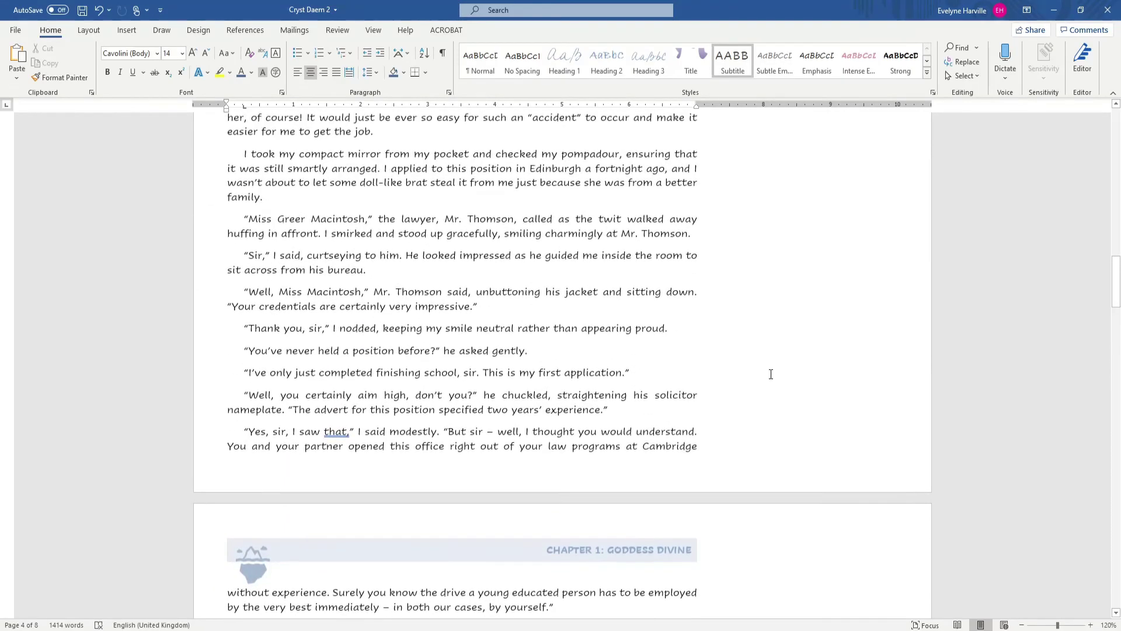
scroll(771, 374, "up", 5)
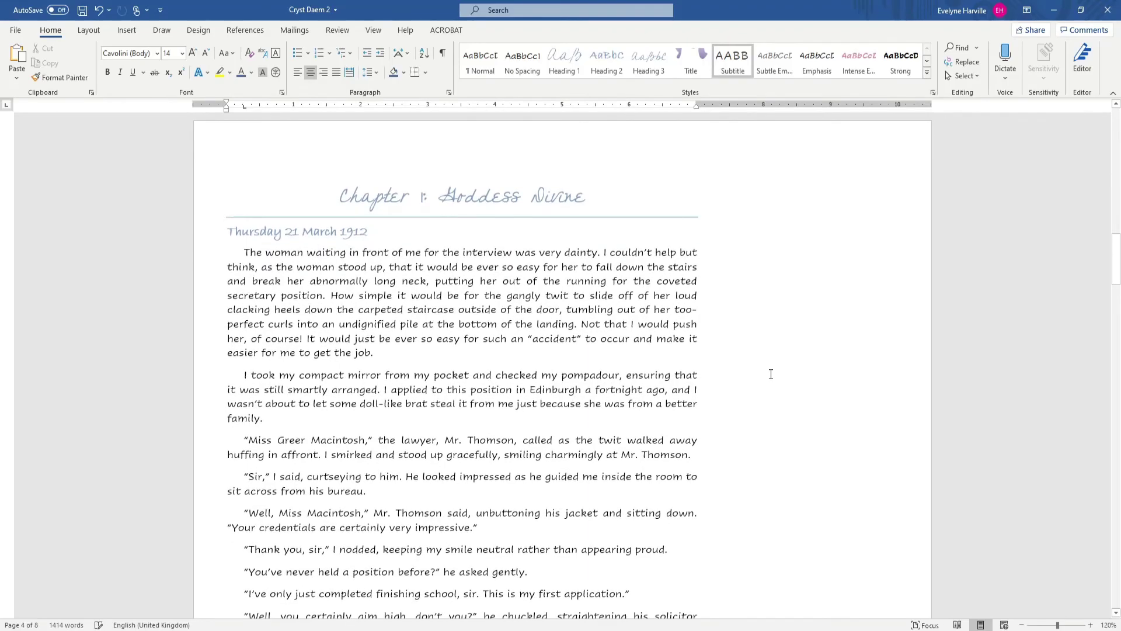
scroll(771, 374, "down", 1)
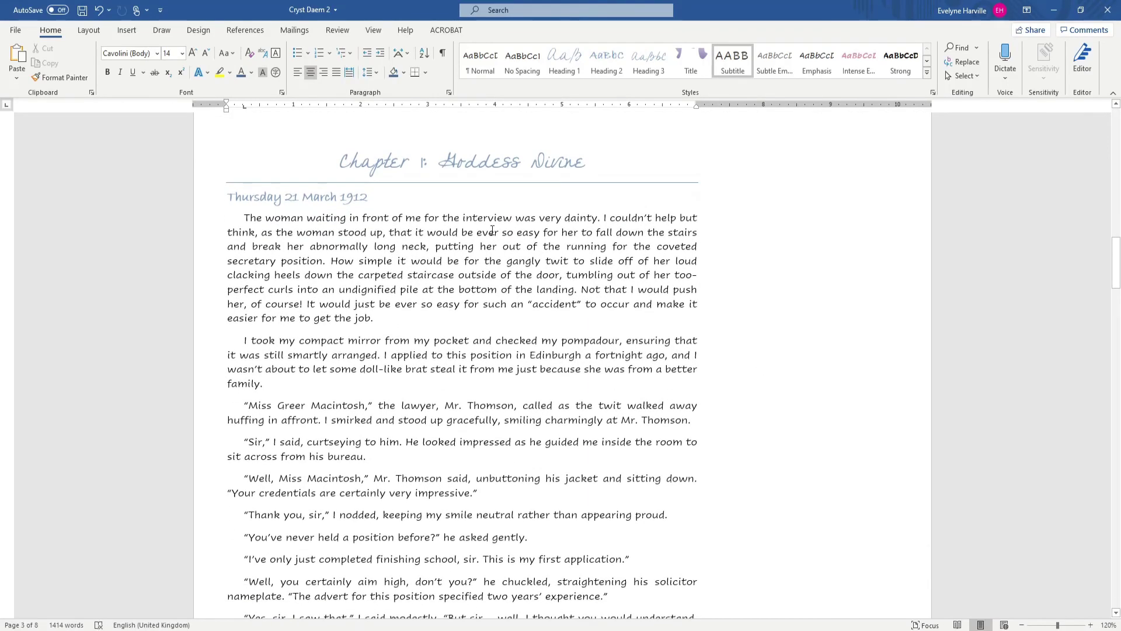
- Open the running header on the second page of Chapter 1 to examine its page options, and return to the body text
scroll(493, 230, "down", 12)
double_click(484, 245)
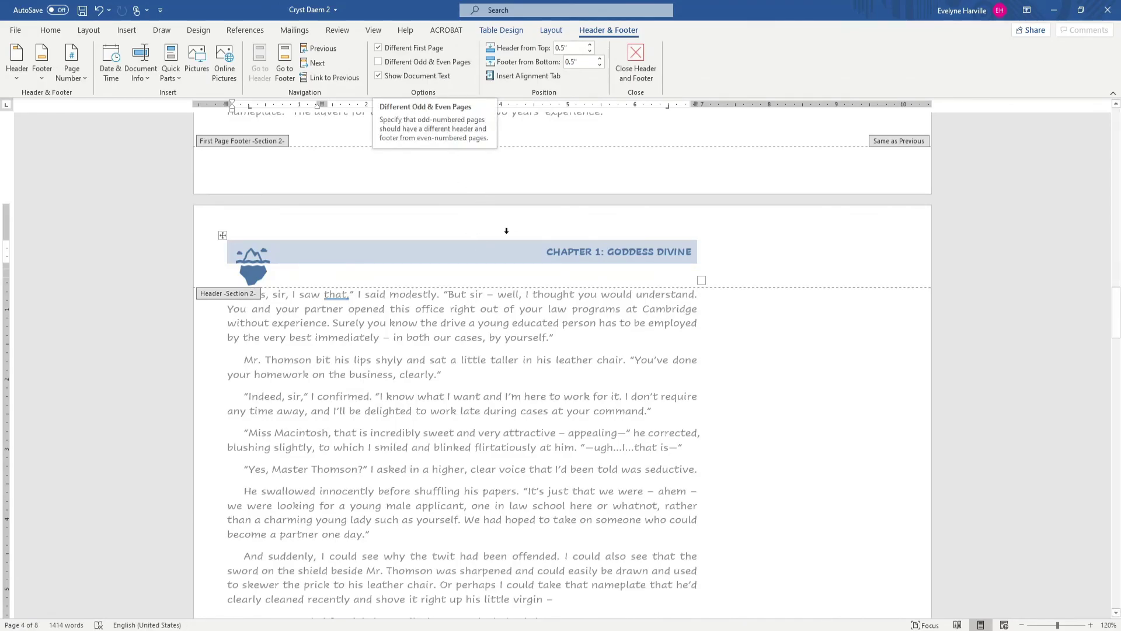
double_click(548, 311)
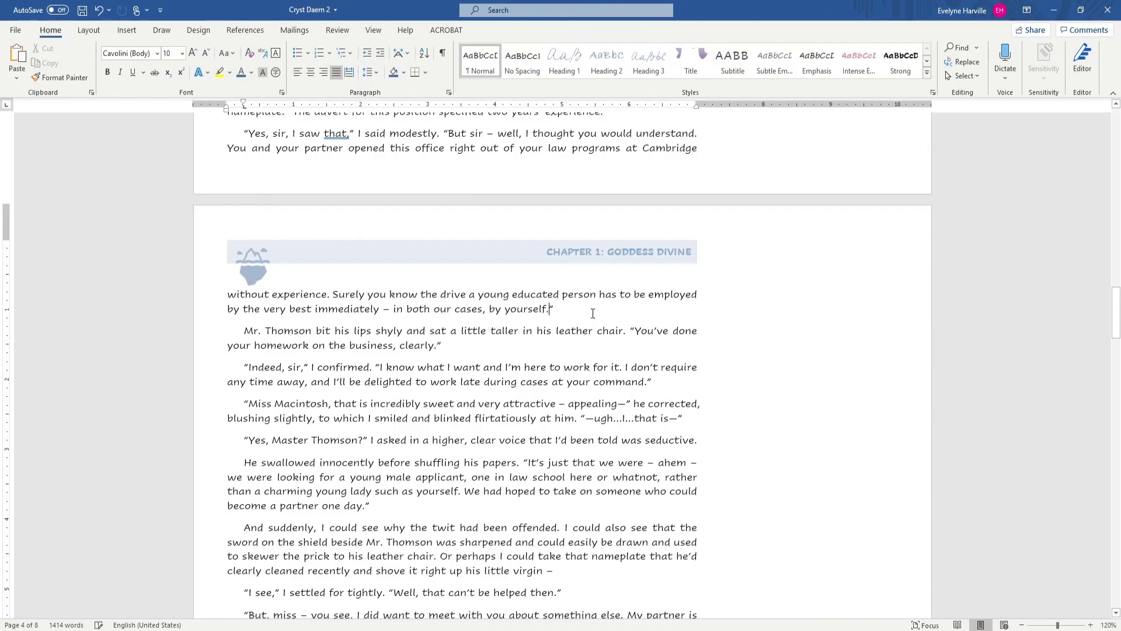